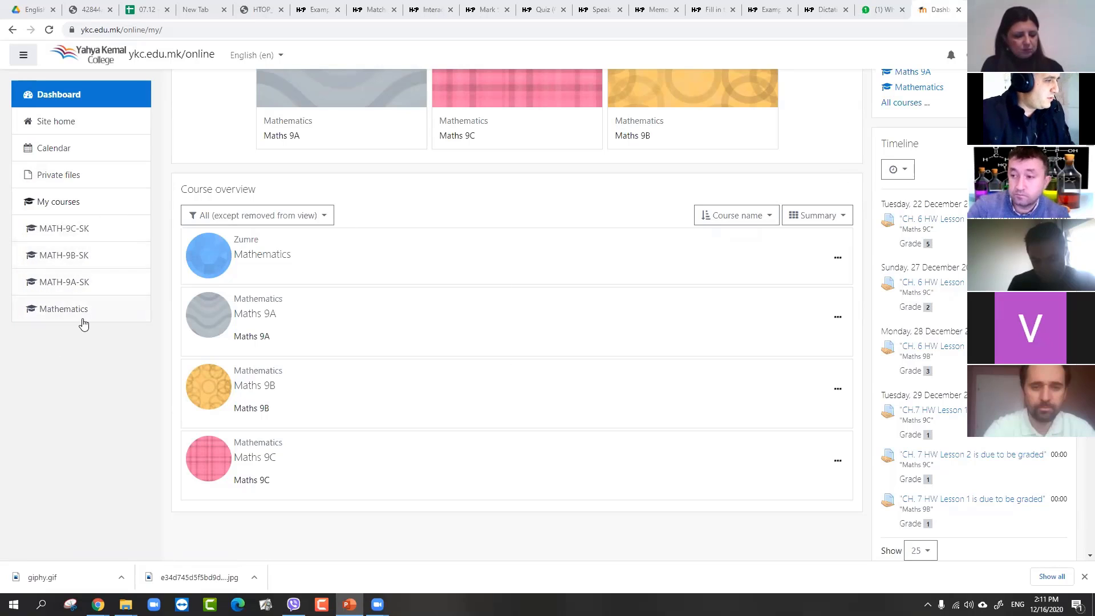
Open the MATH-9A-SK course and look over its chapters of lessons and homework
click(67, 284)
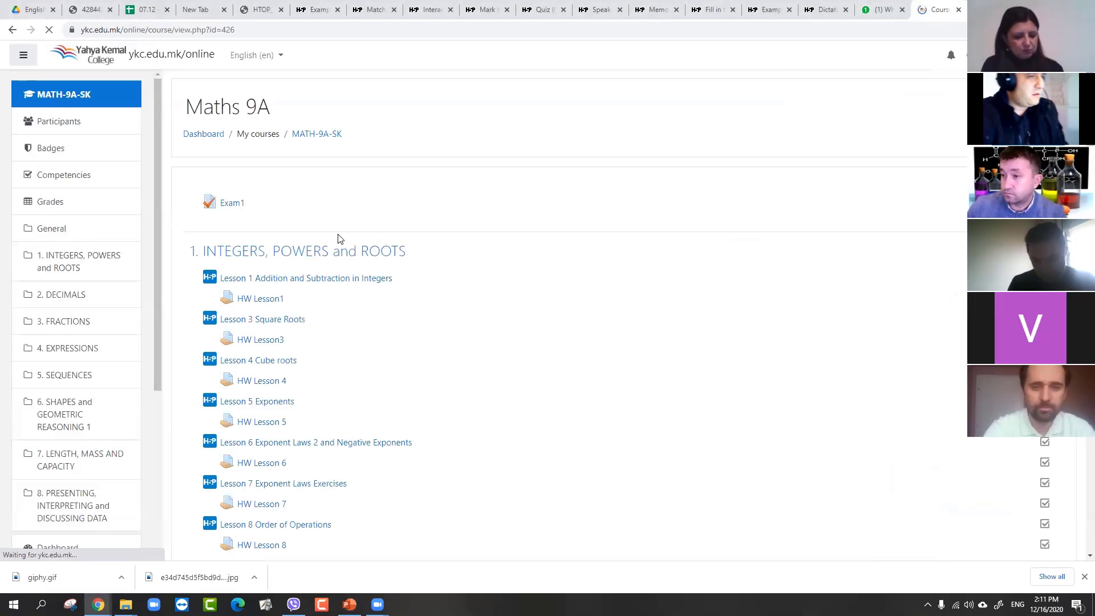
scroll(744, 228, down, 8)
scroll(745, 231, down, 10)
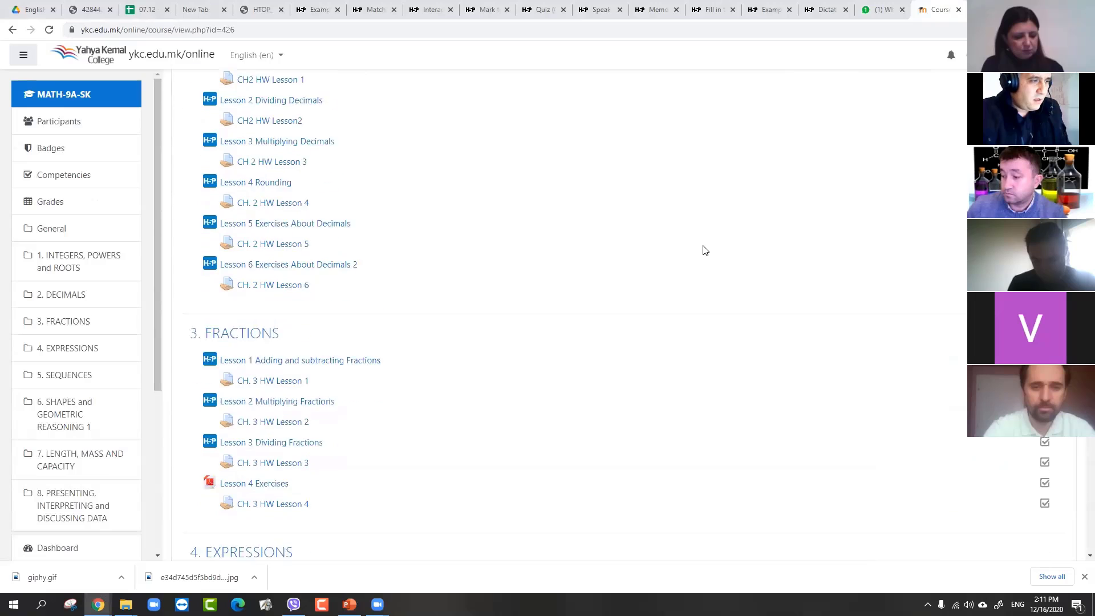
scroll(393, 294, up, 20)
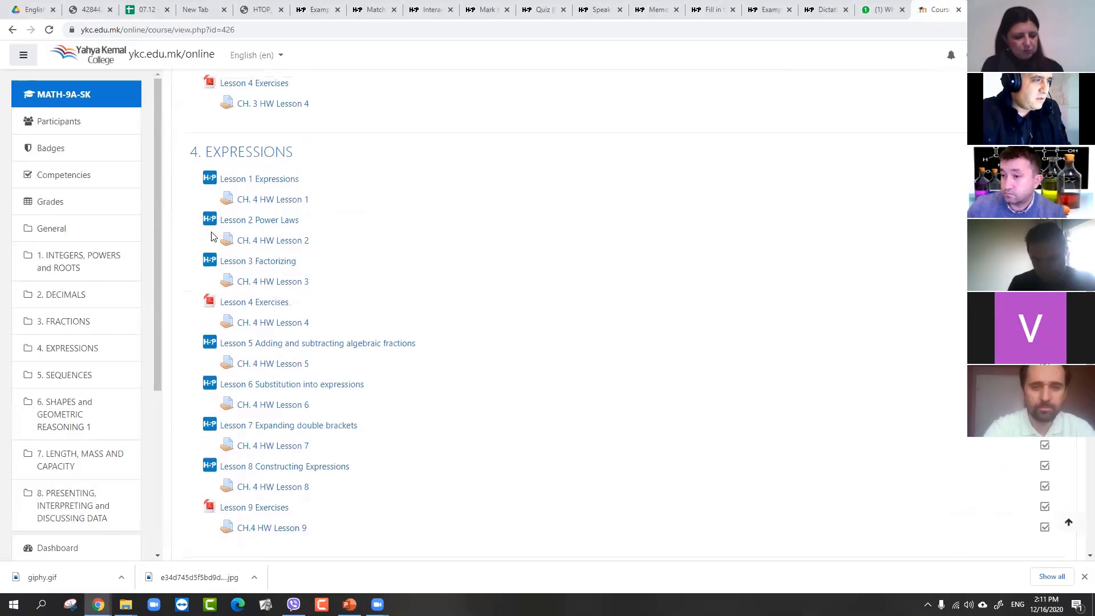
scroll(202, 212, down, 3)
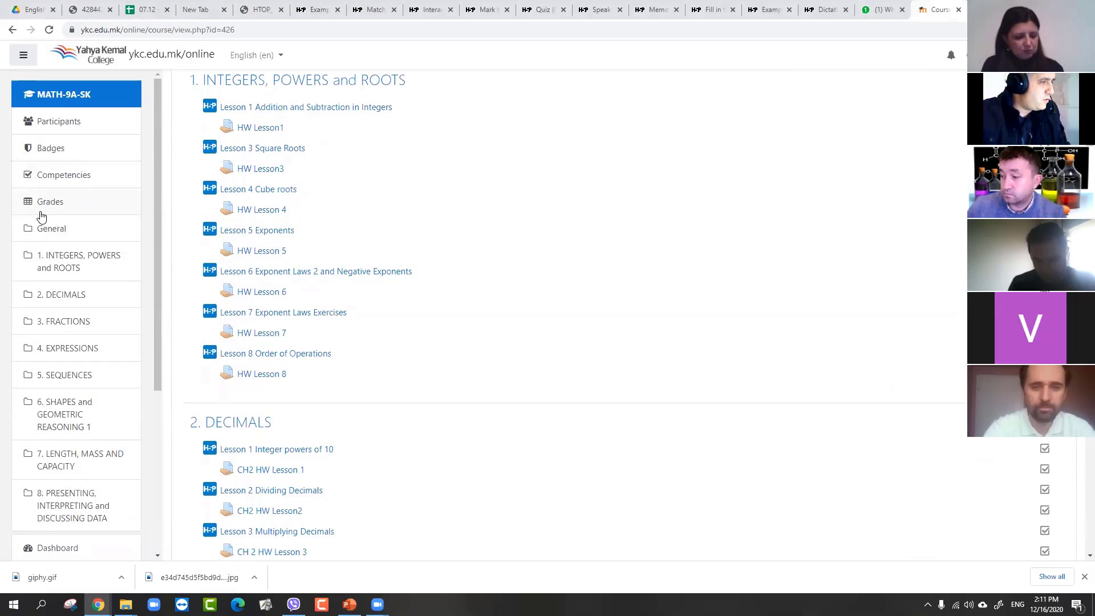
Open the course's grader report and review the students' exam, video, homework and course totals
click(52, 206)
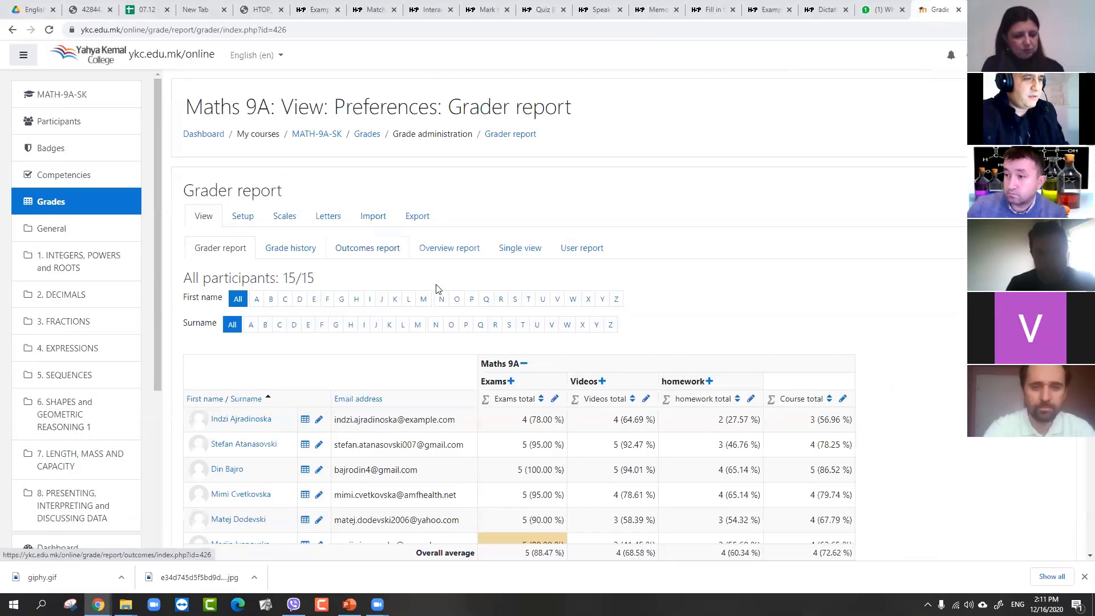
scroll(435, 288, down, 2)
scroll(627, 342, down, 2)
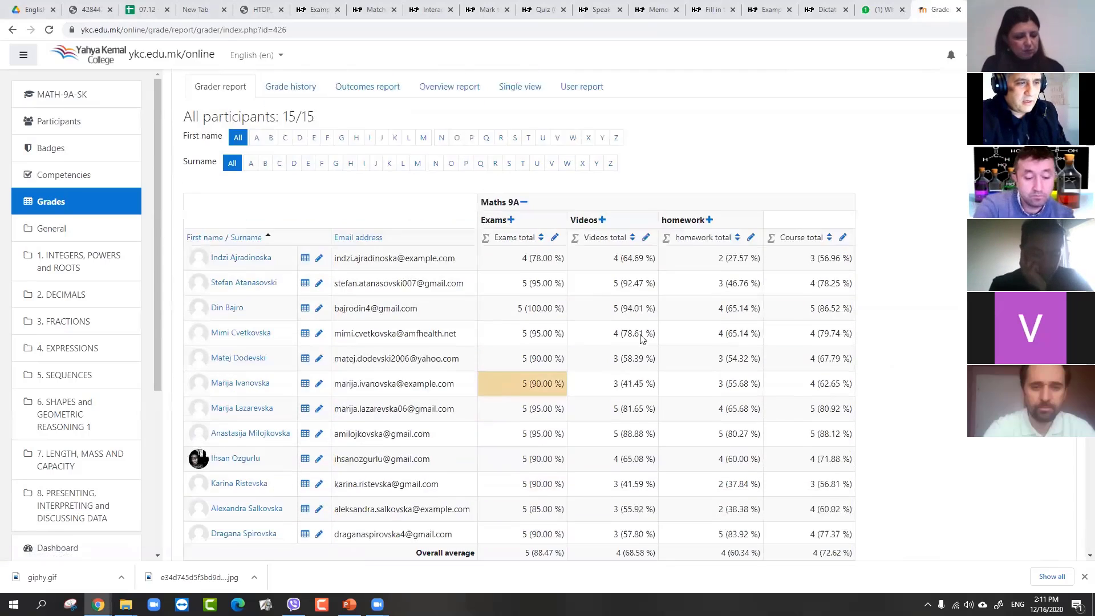
scroll(631, 331, down, 2)
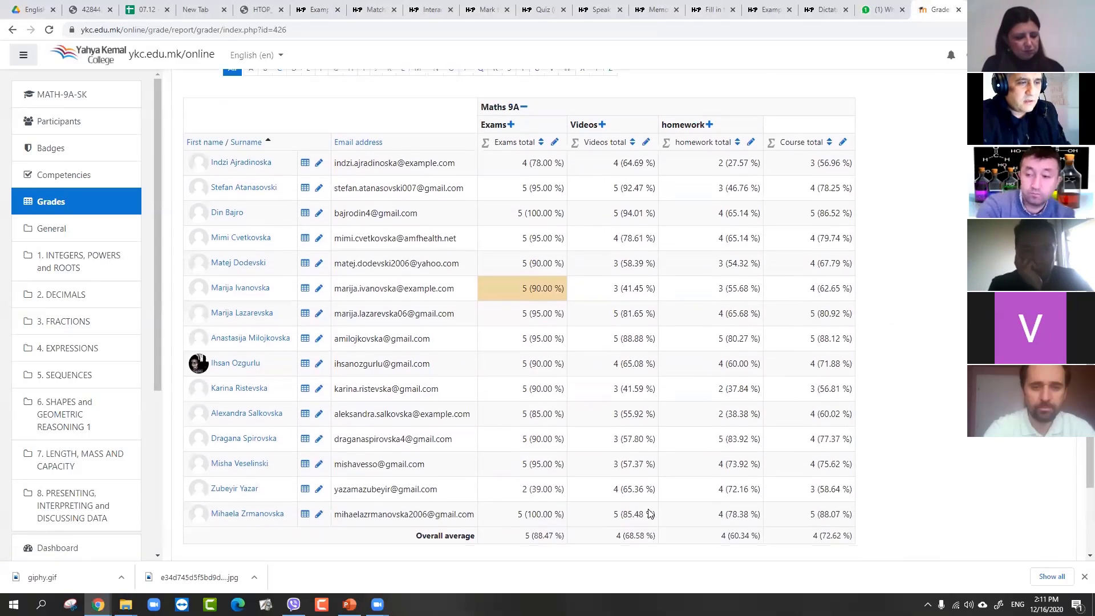
scroll(684, 342, up, 3)
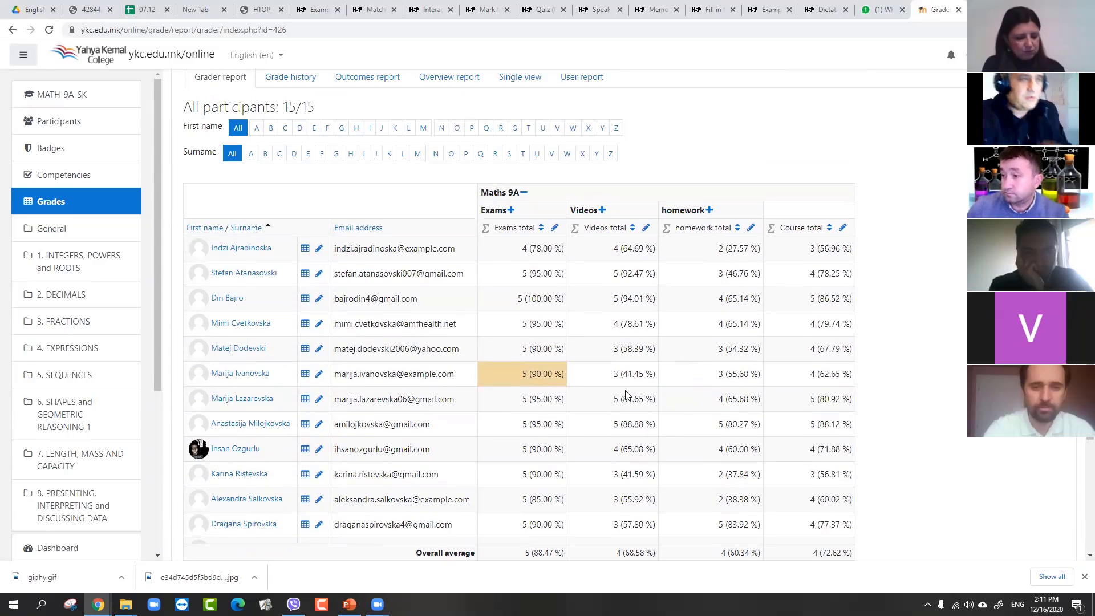
scroll(547, 285, down, 2)
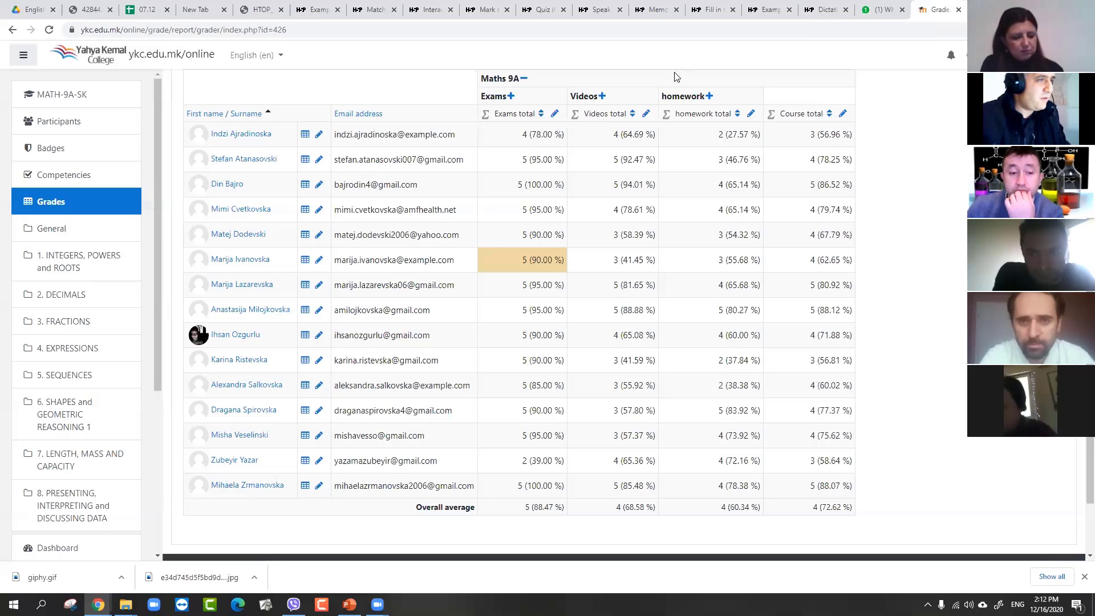
scroll(484, 176, up, 3)
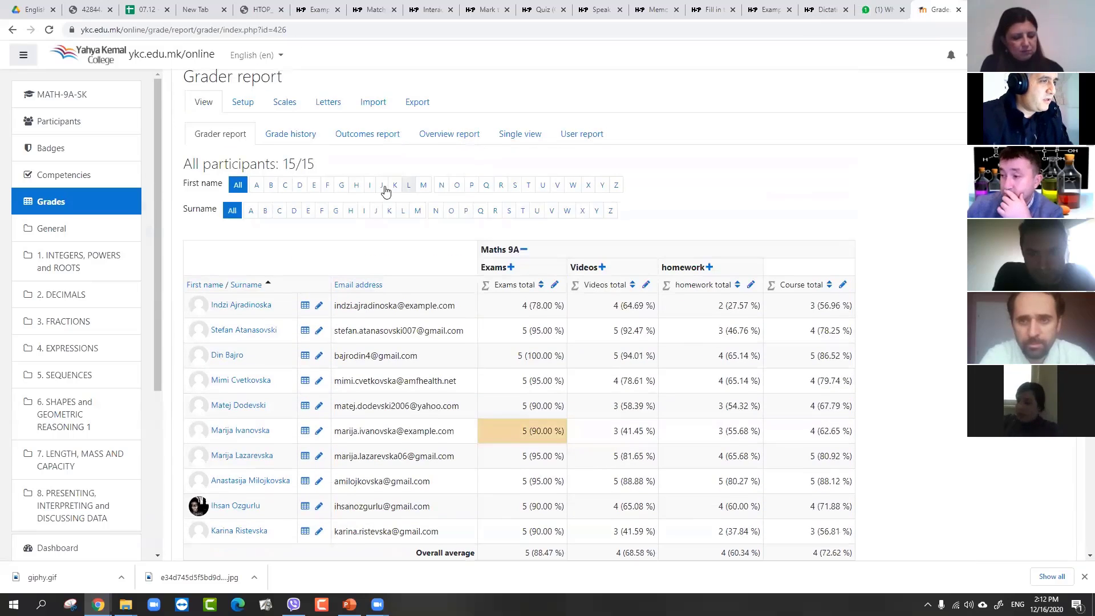
scroll(384, 190, down, 6)
scroll(547, 234, up, 4)
scroll(342, 216, up, 4)
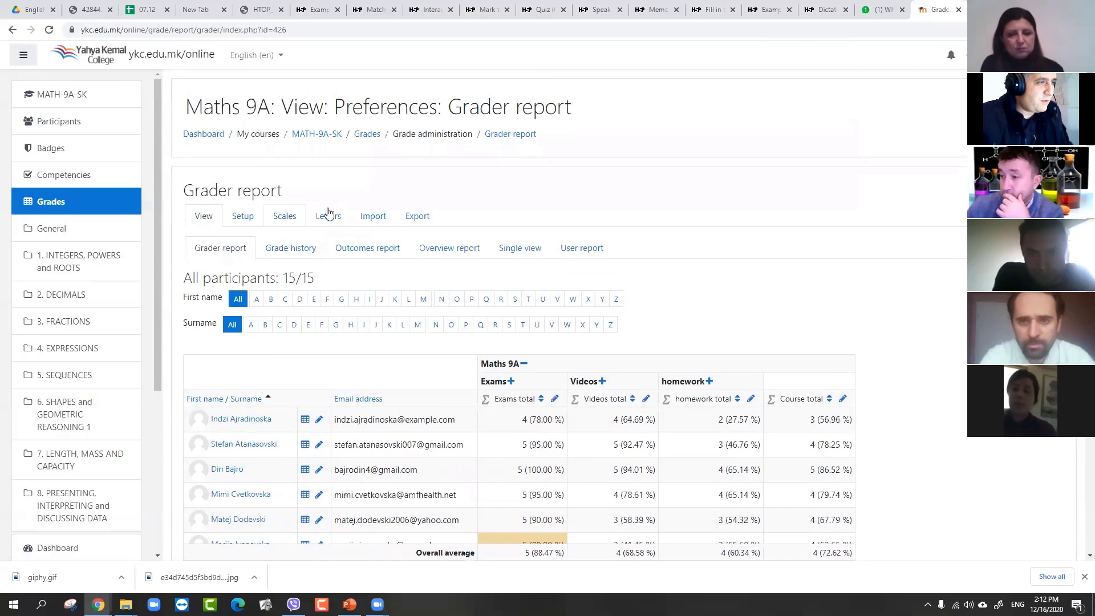
Open the Maths 9A gradebook setup and review the items and weights under Exams, Videos and homework
scroll(335, 220, down, 1)
click(251, 162)
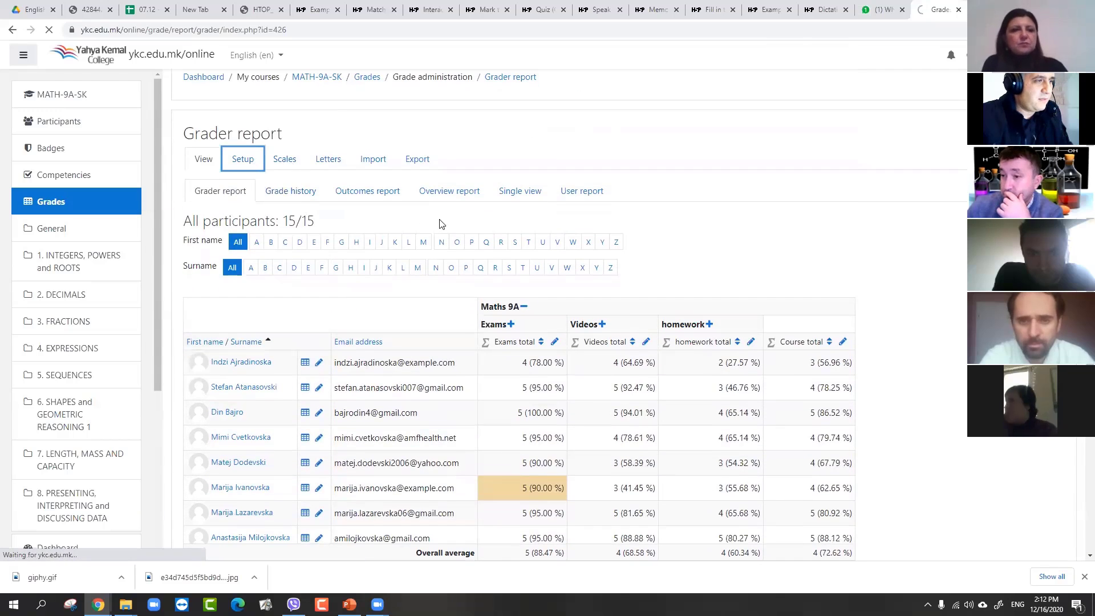
scroll(428, 220, down, 20)
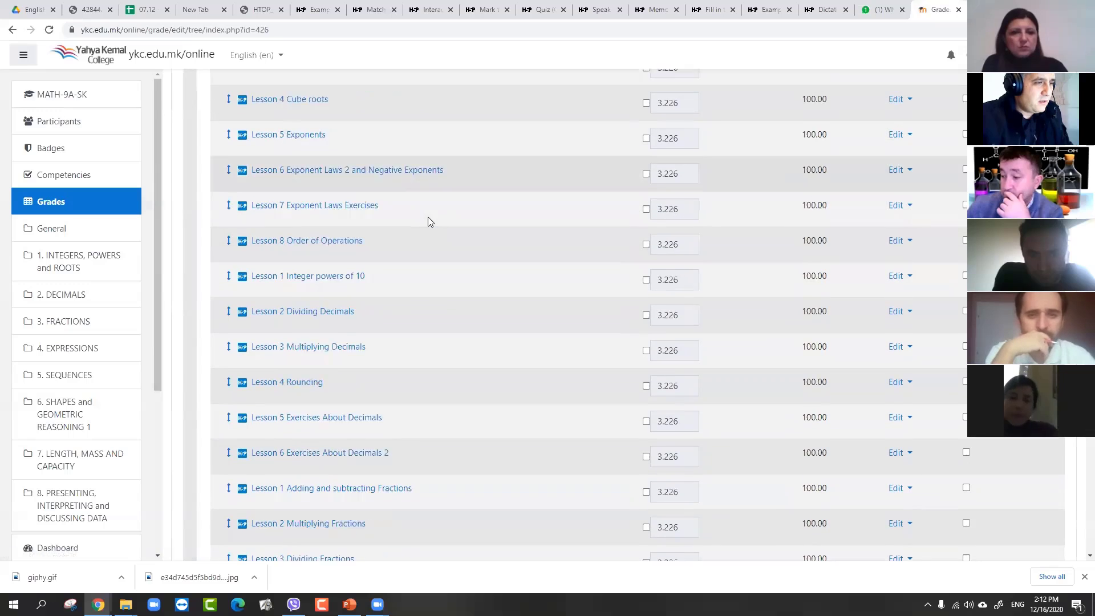
scroll(442, 227, up, 20)
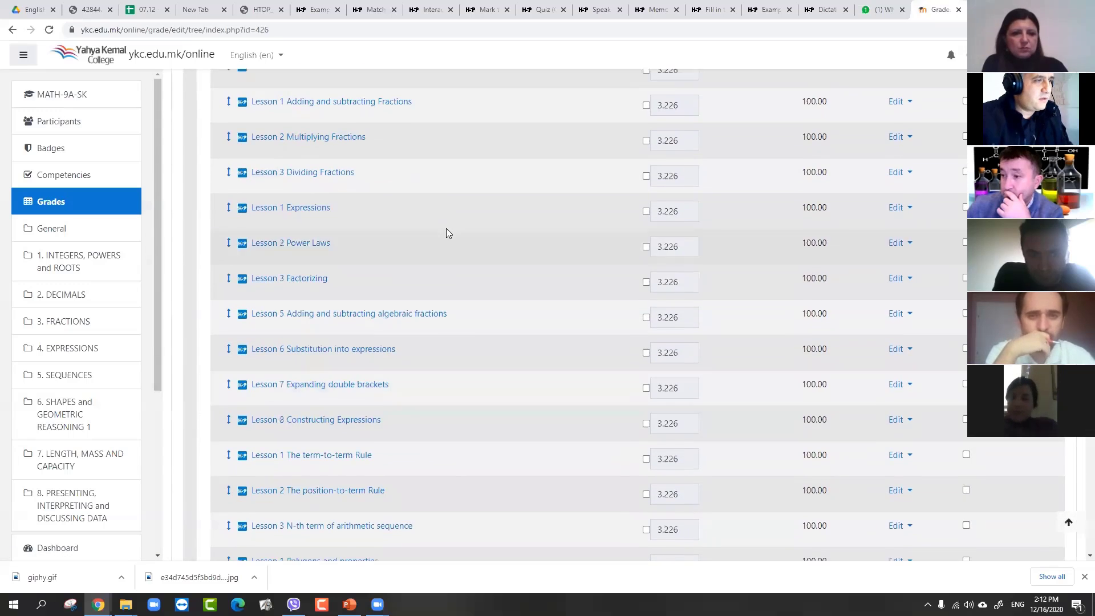
scroll(318, 291, down, 2)
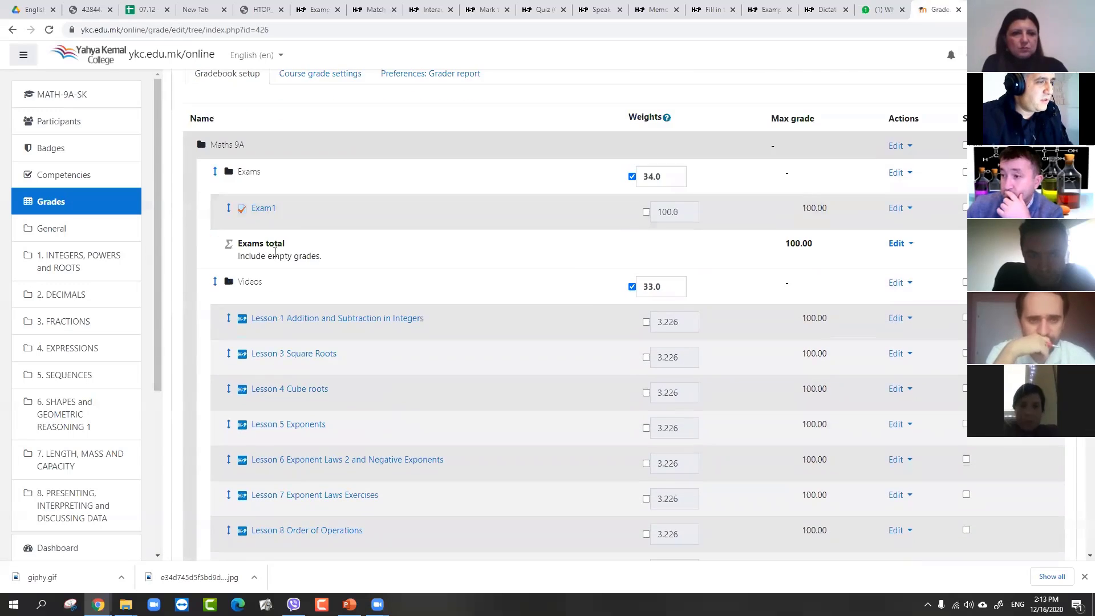
scroll(249, 174, down, 20)
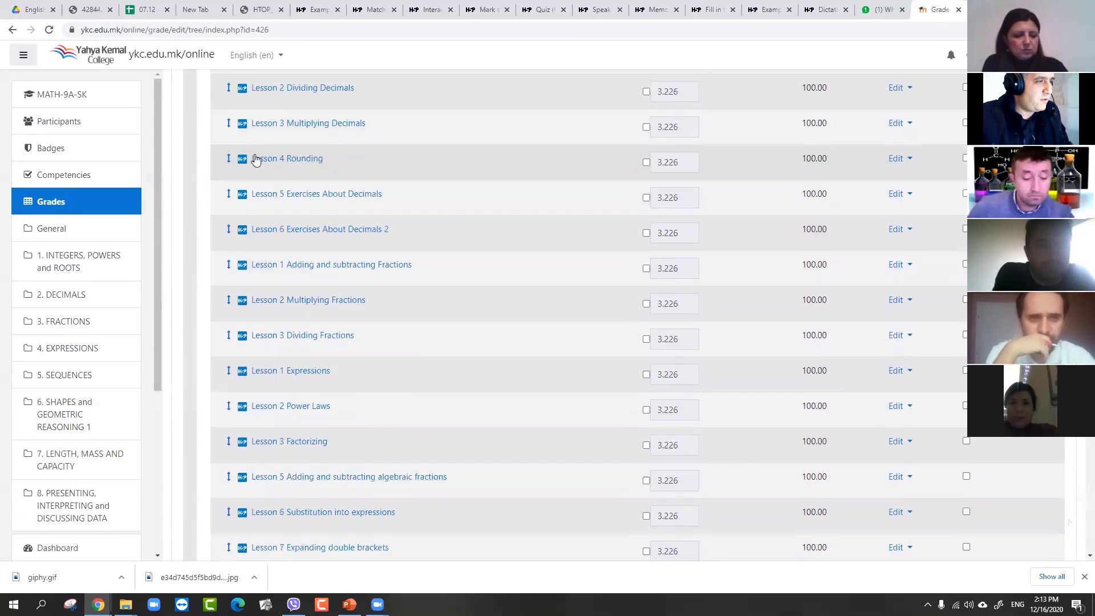
scroll(437, 213, down, 20)
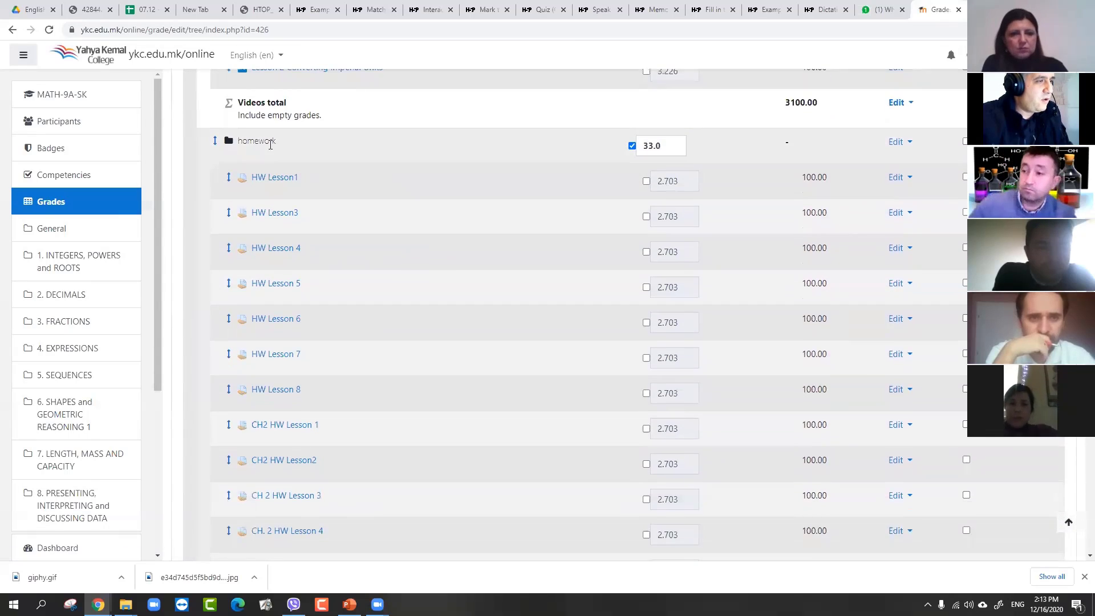
Add a grade category named "project" with Natural aggregation to the Maths 9A gradebook and continue past the grade recalculation
scroll(523, 244, down, 2)
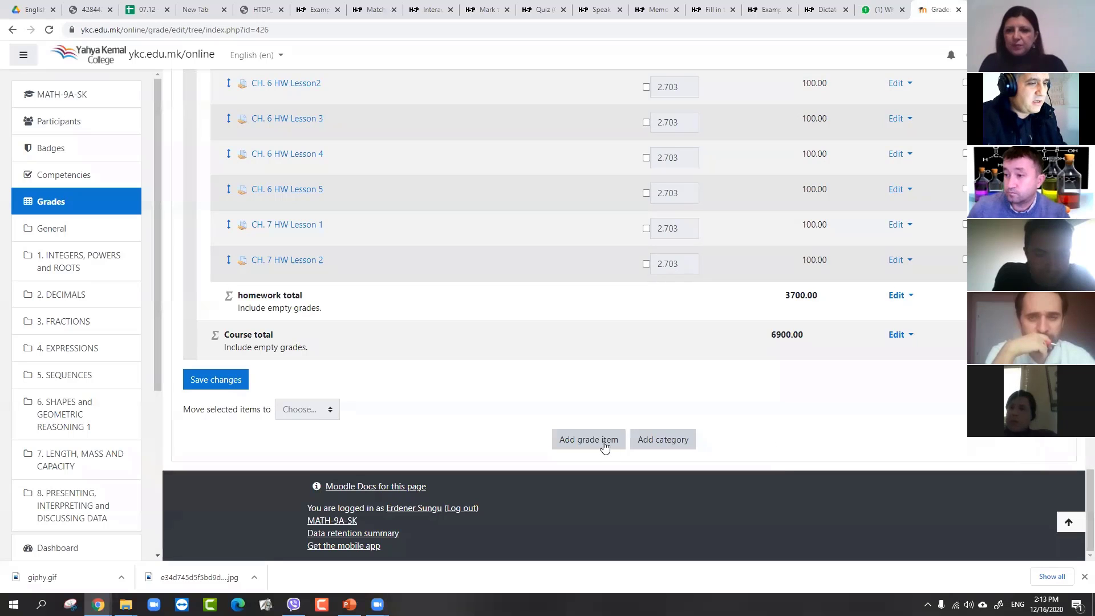
click(662, 443)
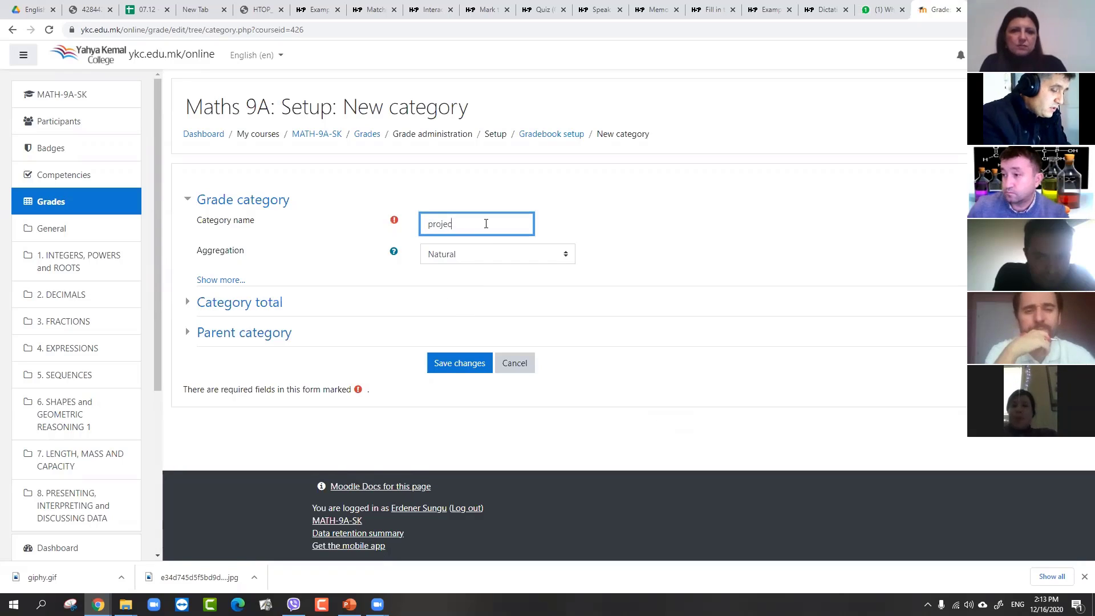
click(434, 365)
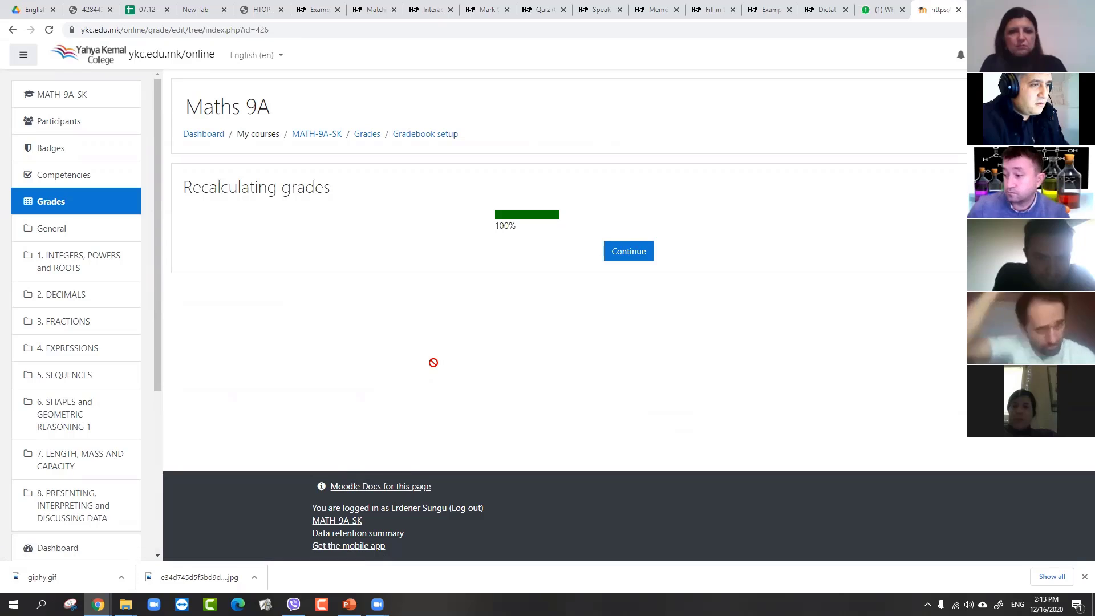
click(616, 262)
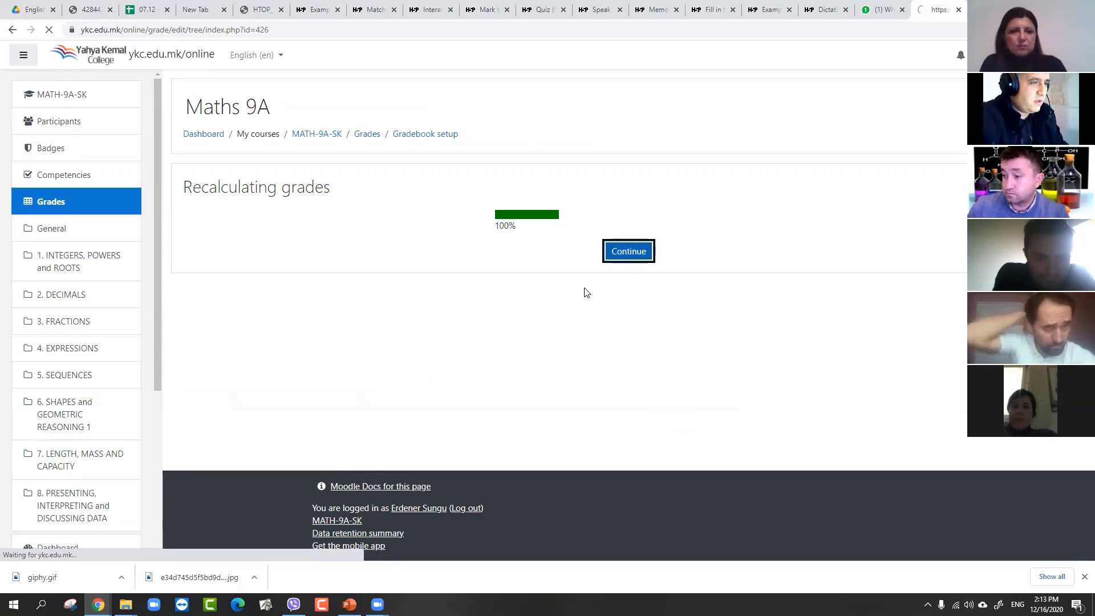
Look through the gradebook tree from the Exams category down to the new project category
scroll(402, 341, down, 4)
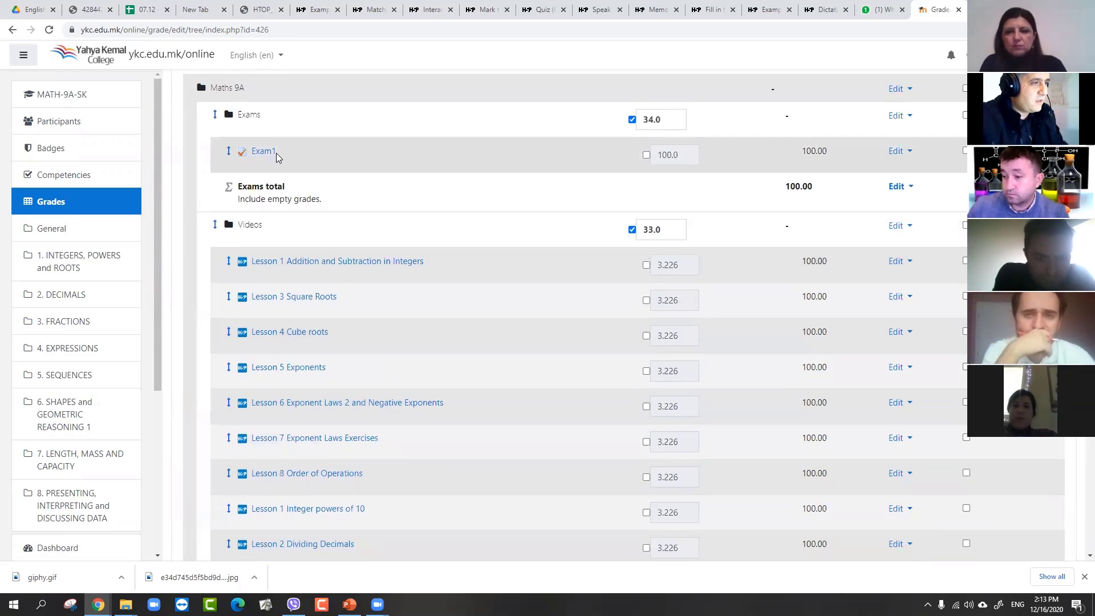
scroll(256, 157, down, 2)
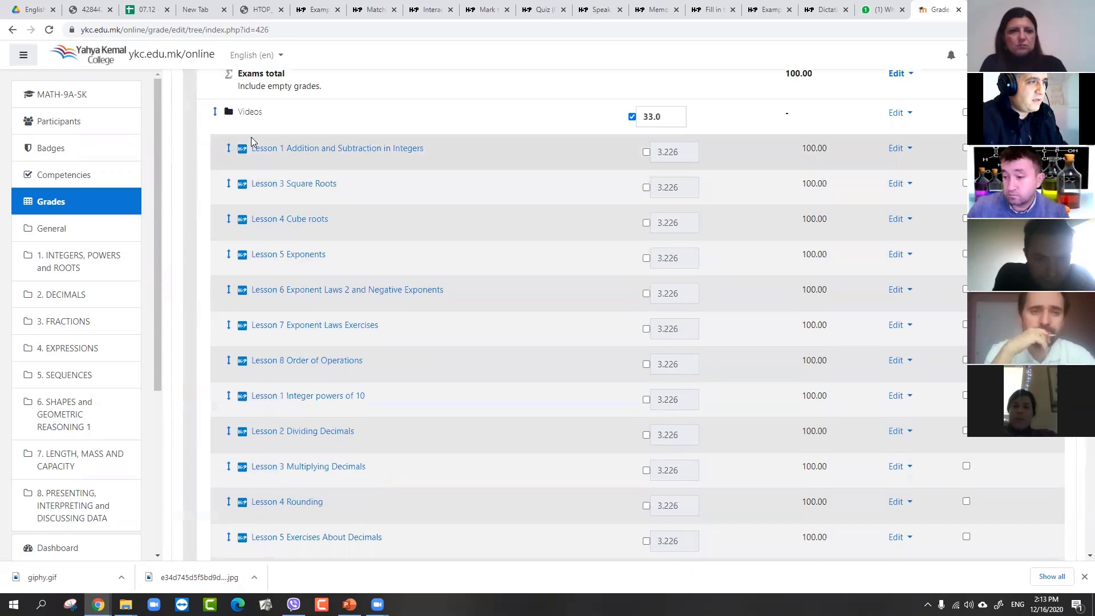
scroll(241, 181, up, 3)
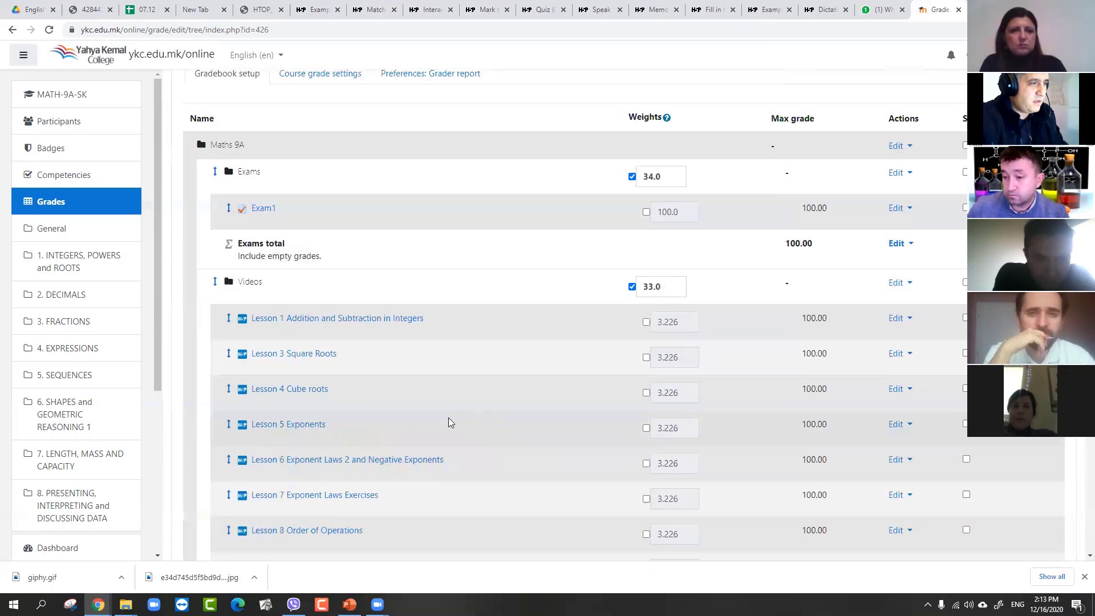
scroll(331, 288, down, 9)
scroll(321, 306, down, 12)
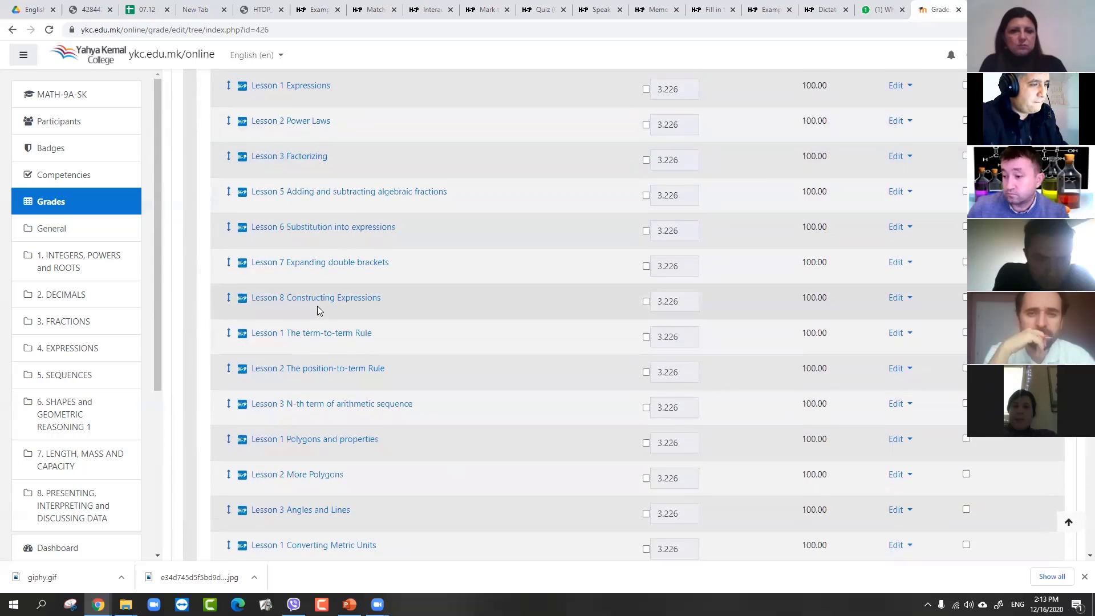
scroll(265, 264, down, 20)
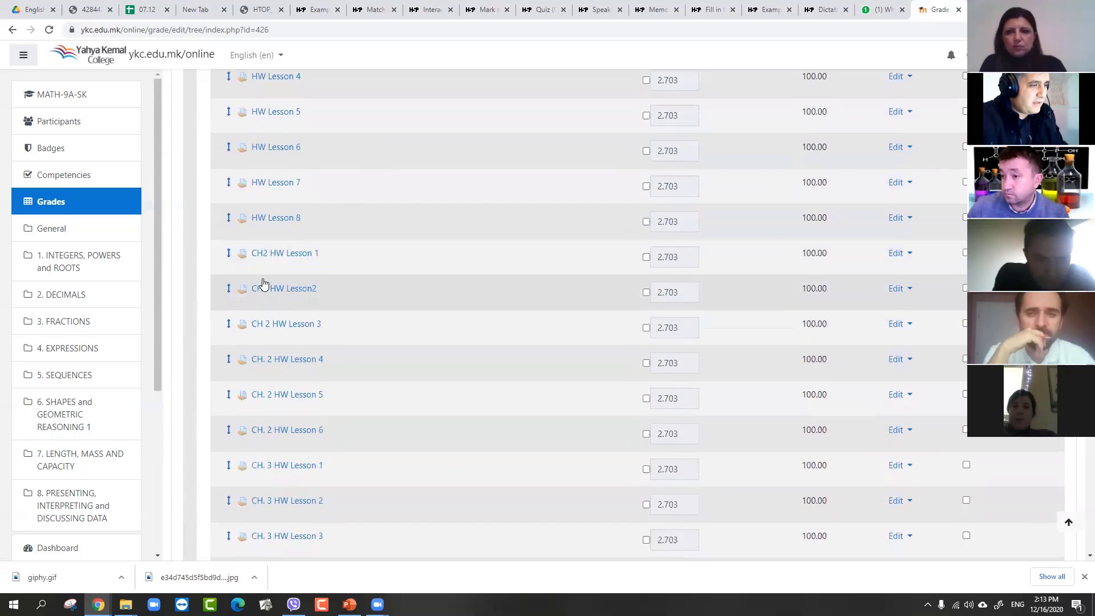
scroll(262, 294, down, 1)
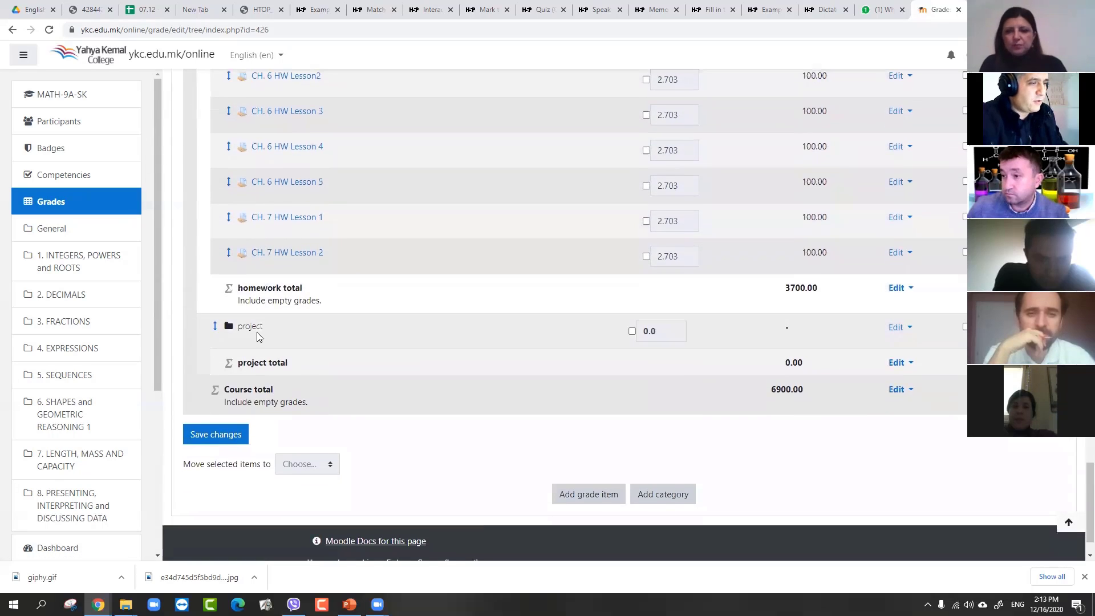
Compare the weight settings of the homework, Videos and Exams categories with those of the project category
scroll(625, 343, up, 6)
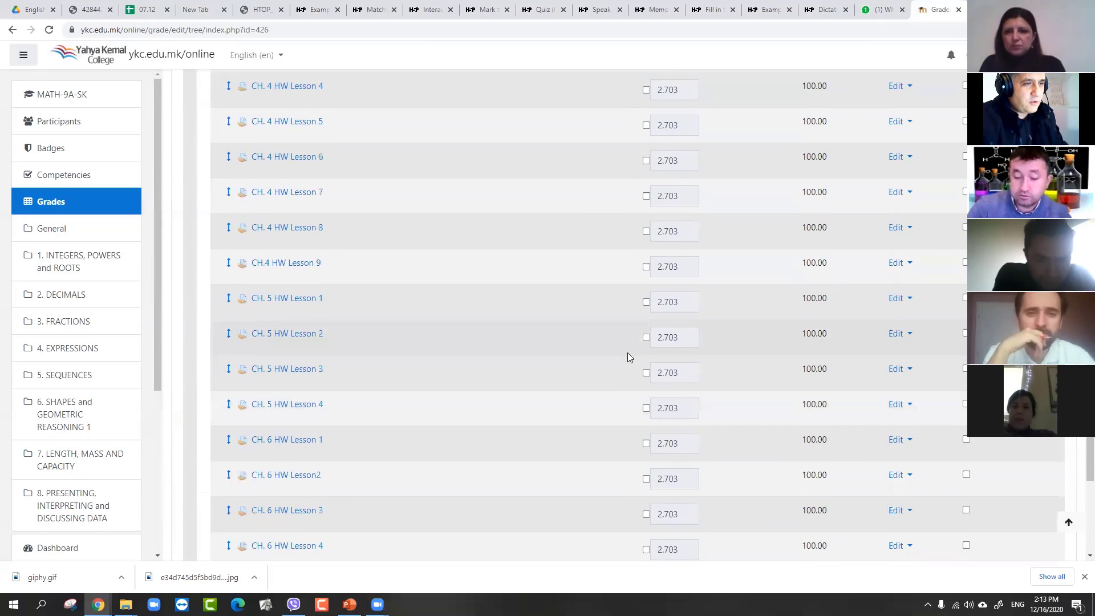
scroll(627, 342, down, 7)
scroll(639, 295, up, 15)
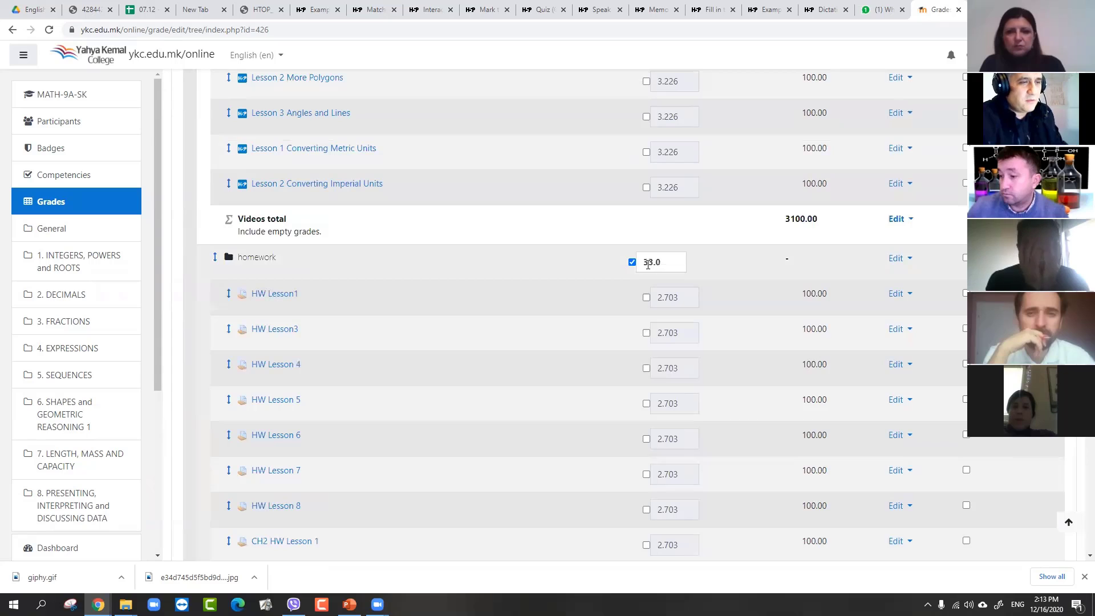
scroll(639, 271, up, 20)
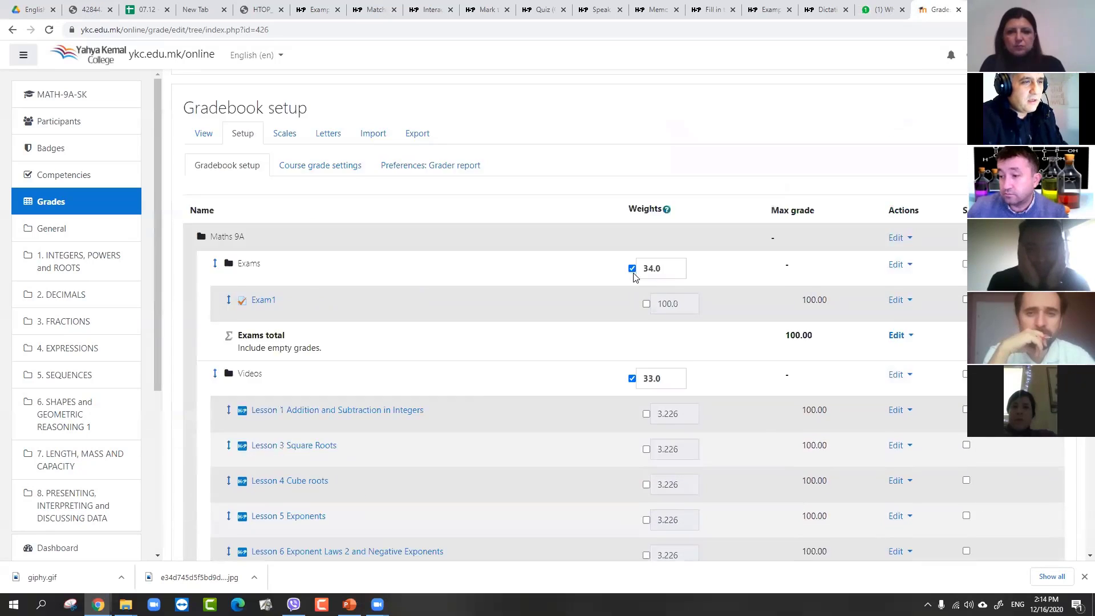
scroll(633, 276, down, 1)
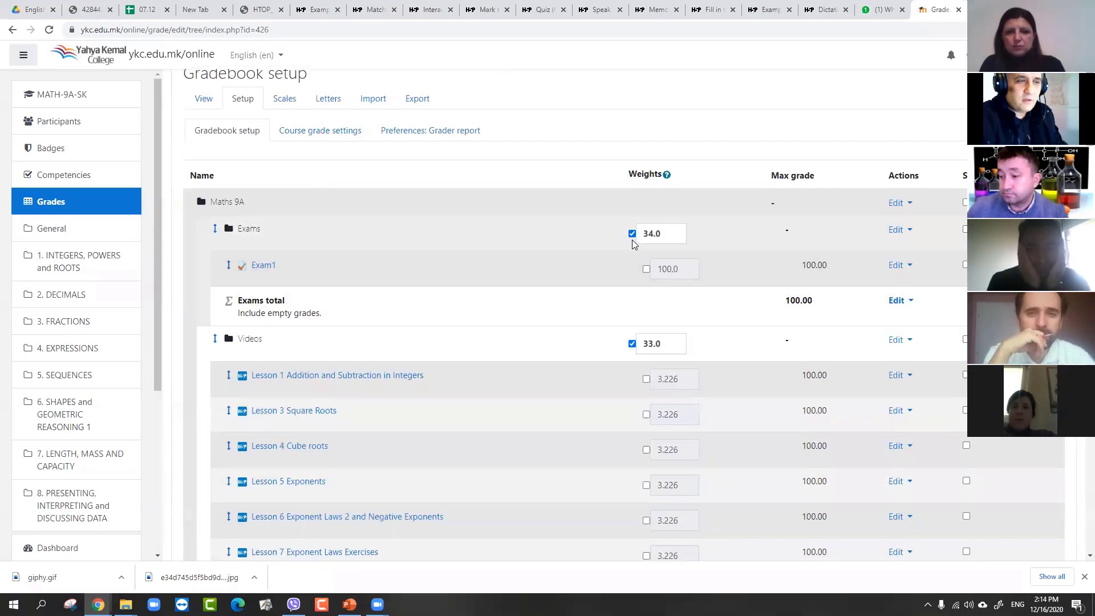
scroll(632, 243, down, 20)
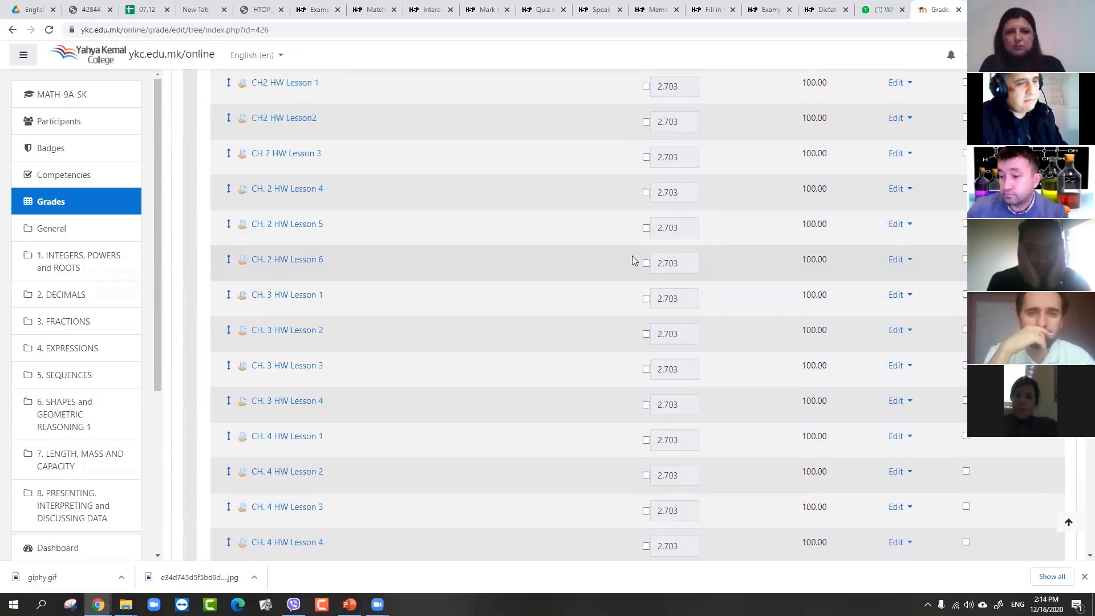
scroll(633, 260, down, 15)
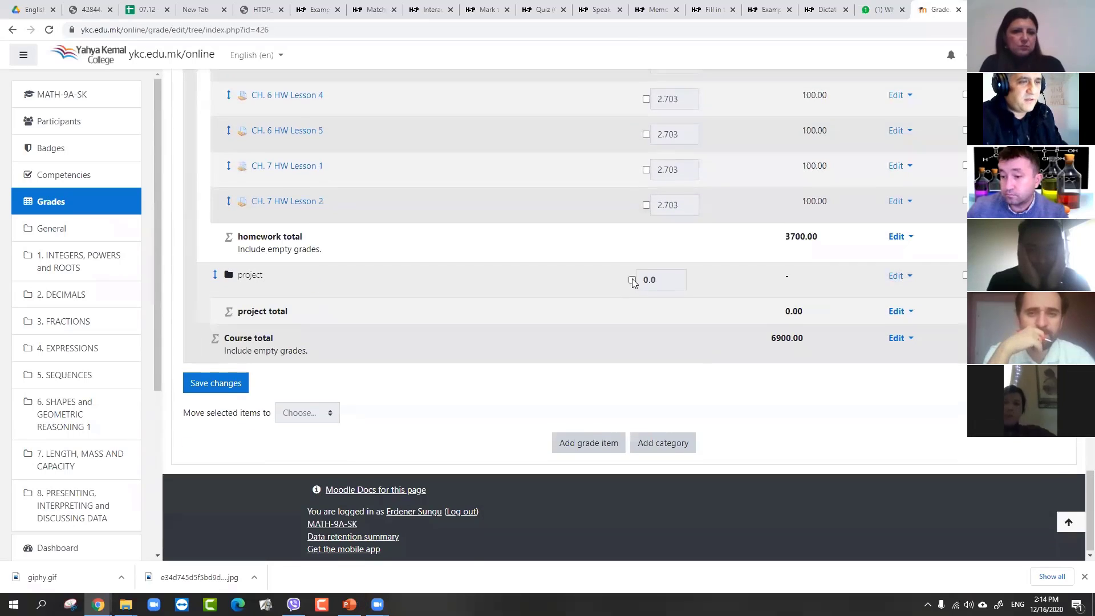
scroll(633, 281, up, 20)
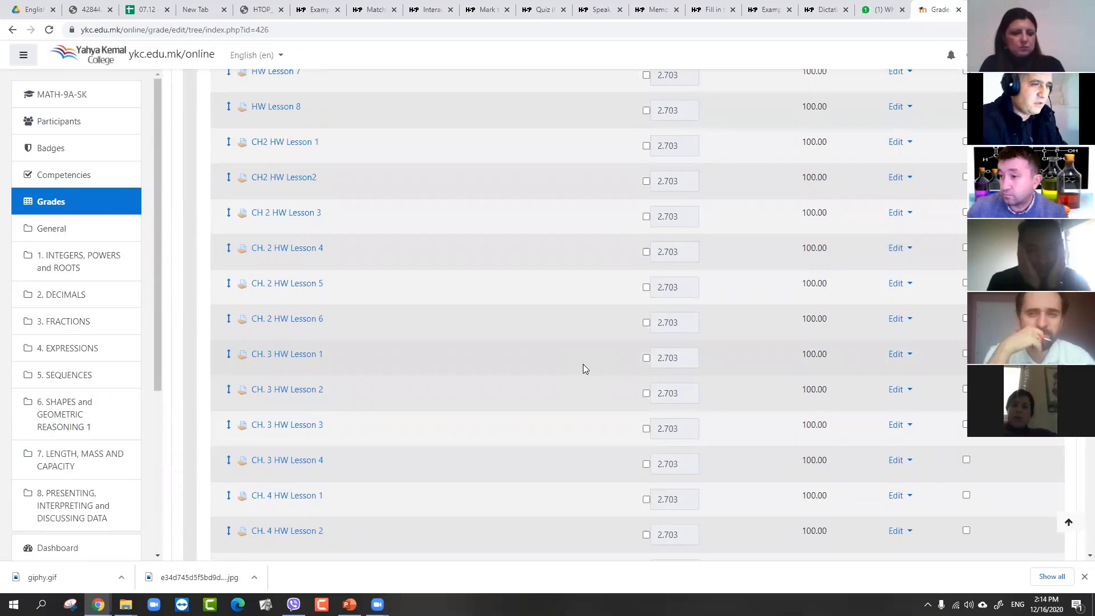
scroll(583, 364, down, 15)
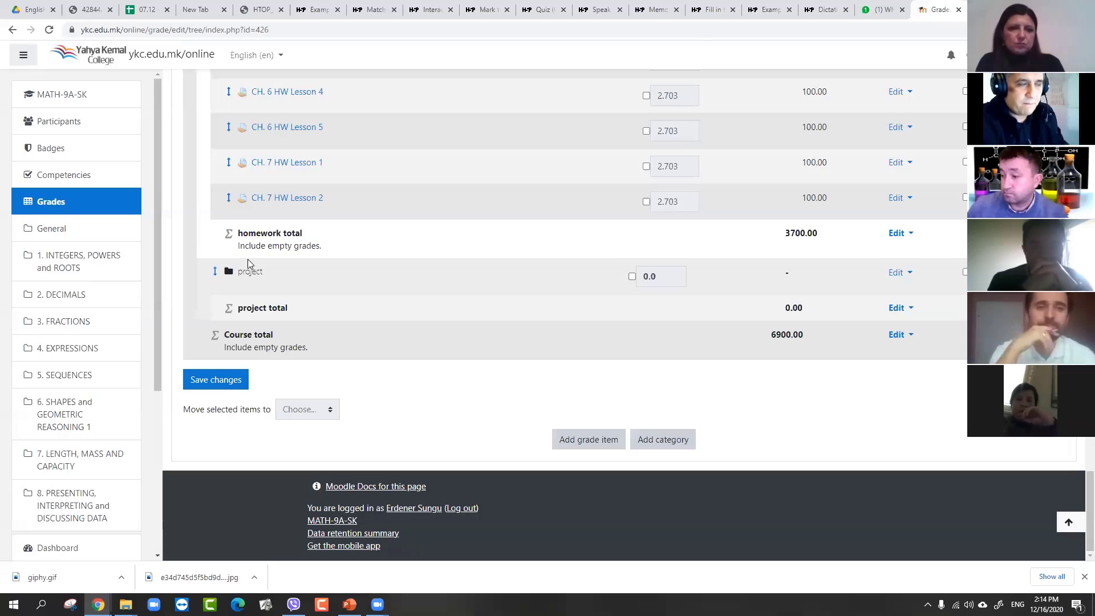
Leave the gradebook setup and open the content bank of the MATH-9A-SK course
scroll(248, 259, up, 5)
scroll(287, 267, up, 20)
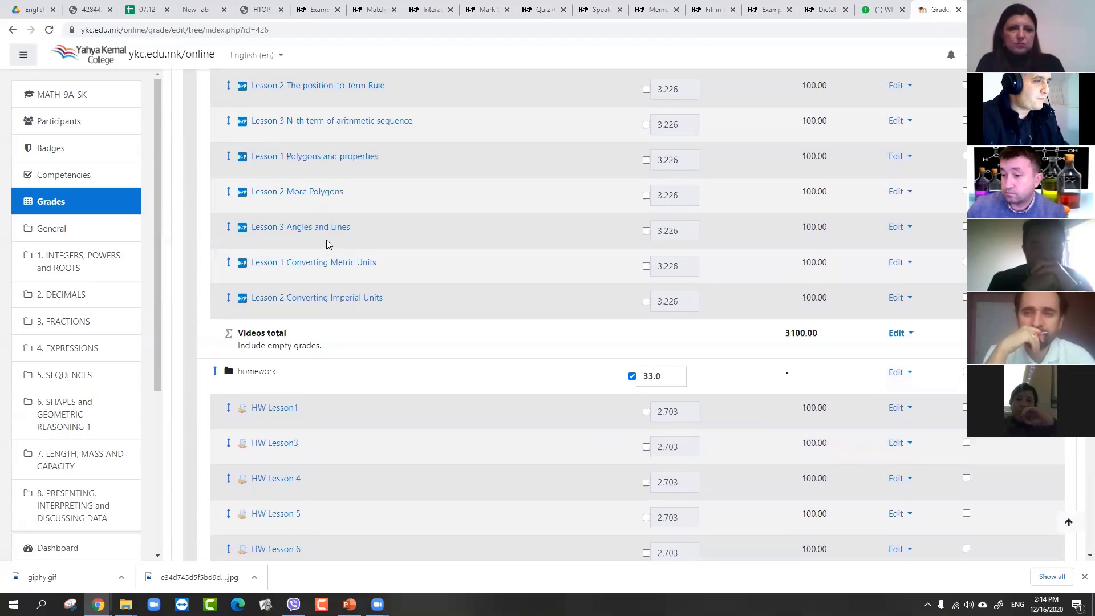
scroll(275, 202, up, 15)
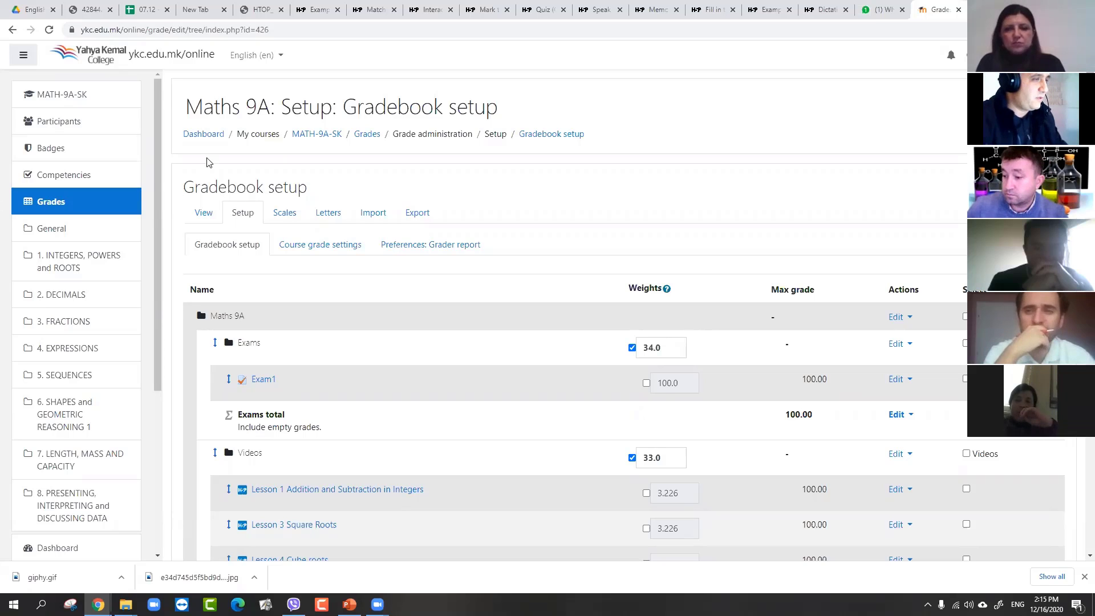
scroll(164, 151, down, 1)
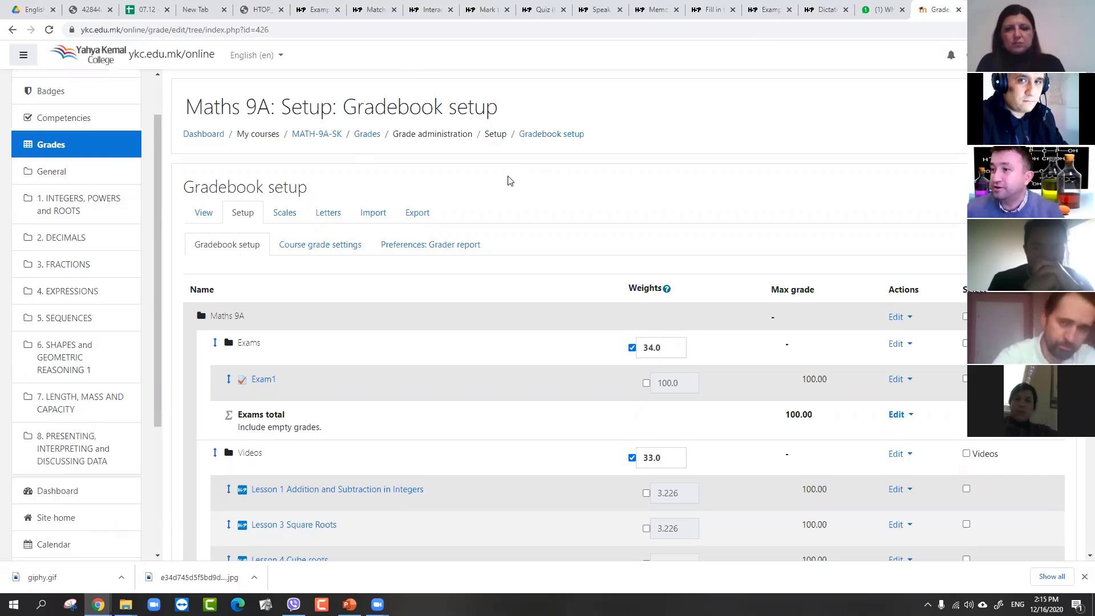
scroll(508, 184, down, 1)
scroll(502, 186, up, 1)
scroll(134, 231, down, 4)
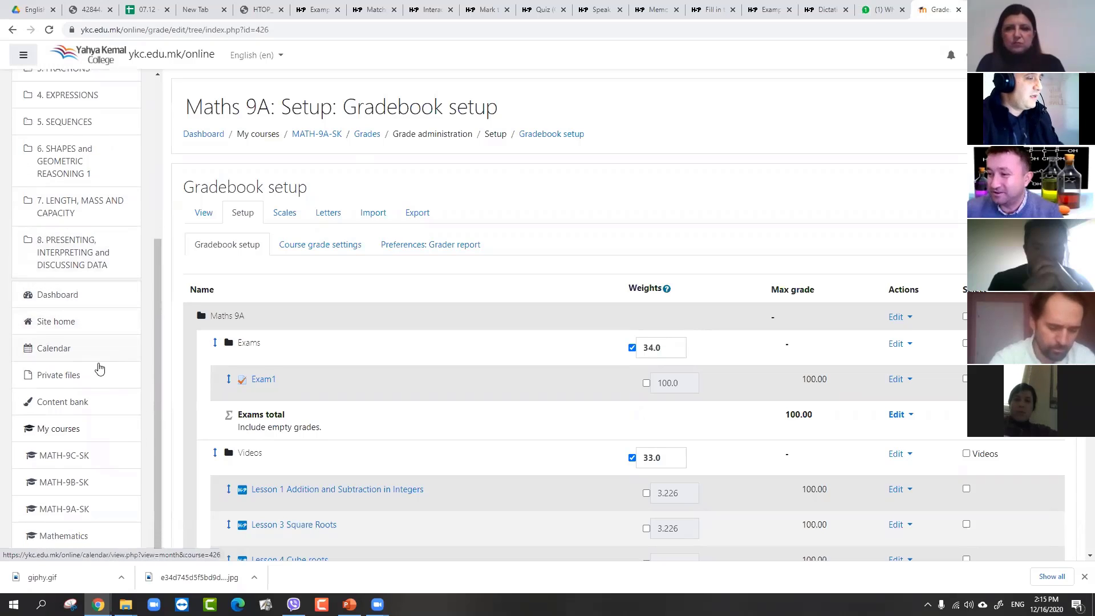
click(78, 411)
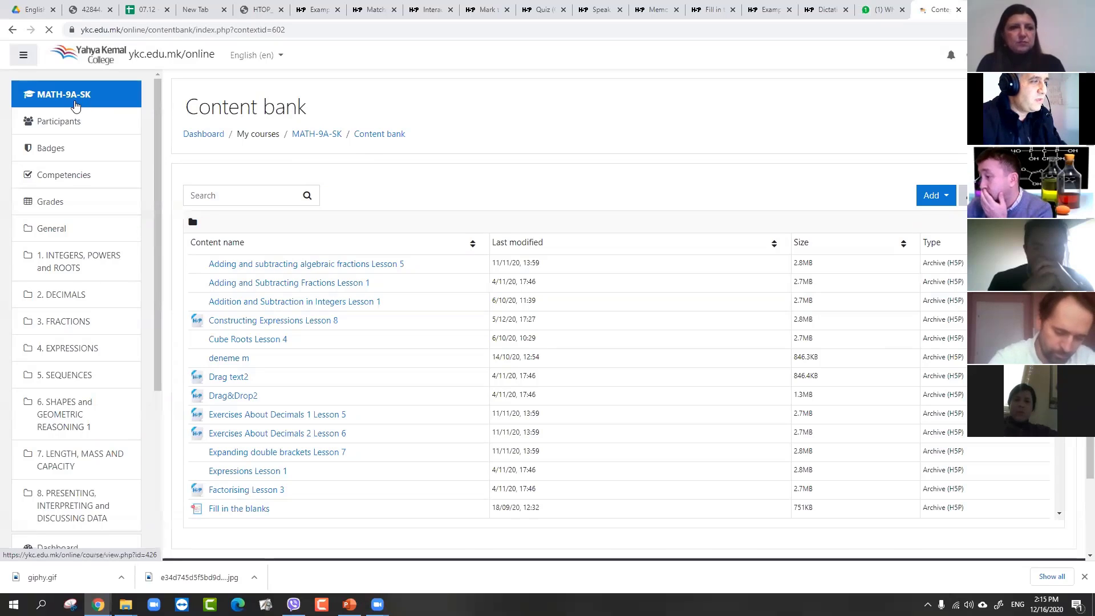
scroll(74, 109, down, 4)
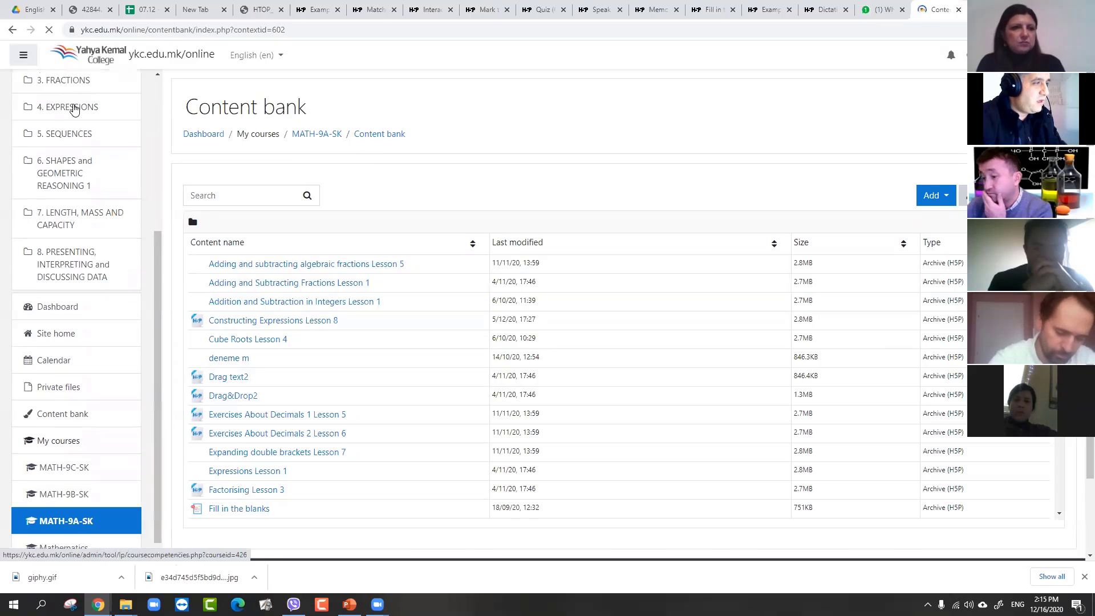
click(78, 514)
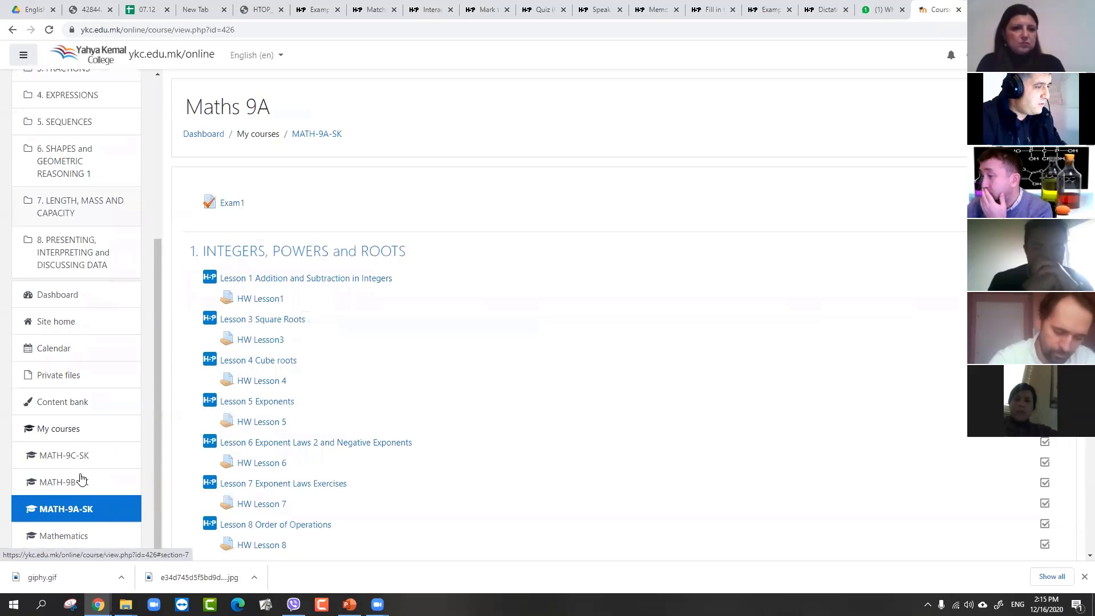
click(71, 408)
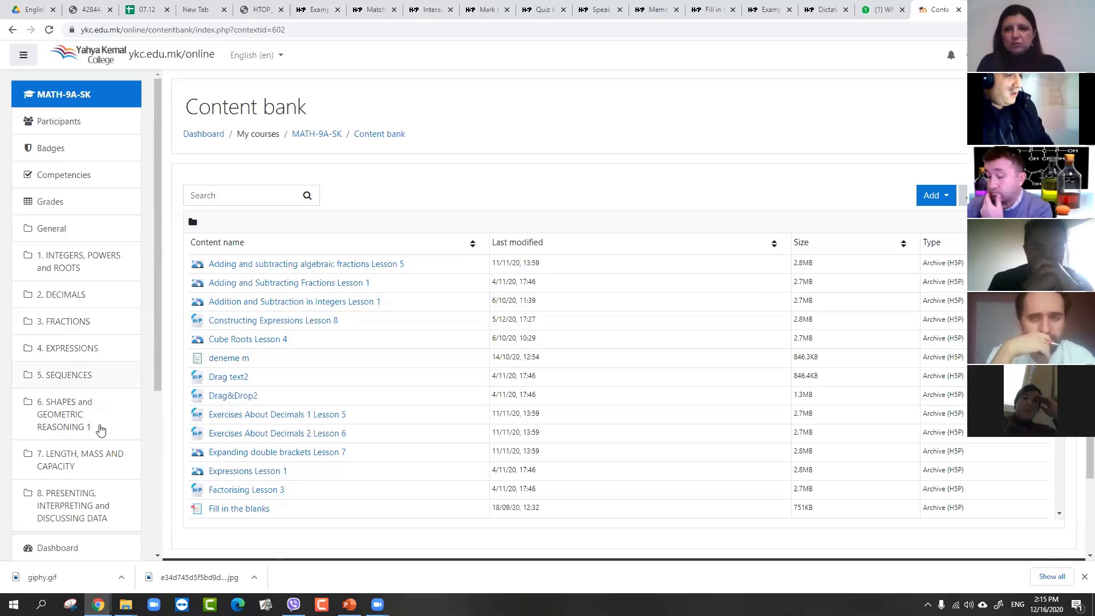
Open the "sa" word search from the content bank and reload it to generate a fresh letter grid
scroll(337, 331, down, 10)
scroll(336, 355, down, 3)
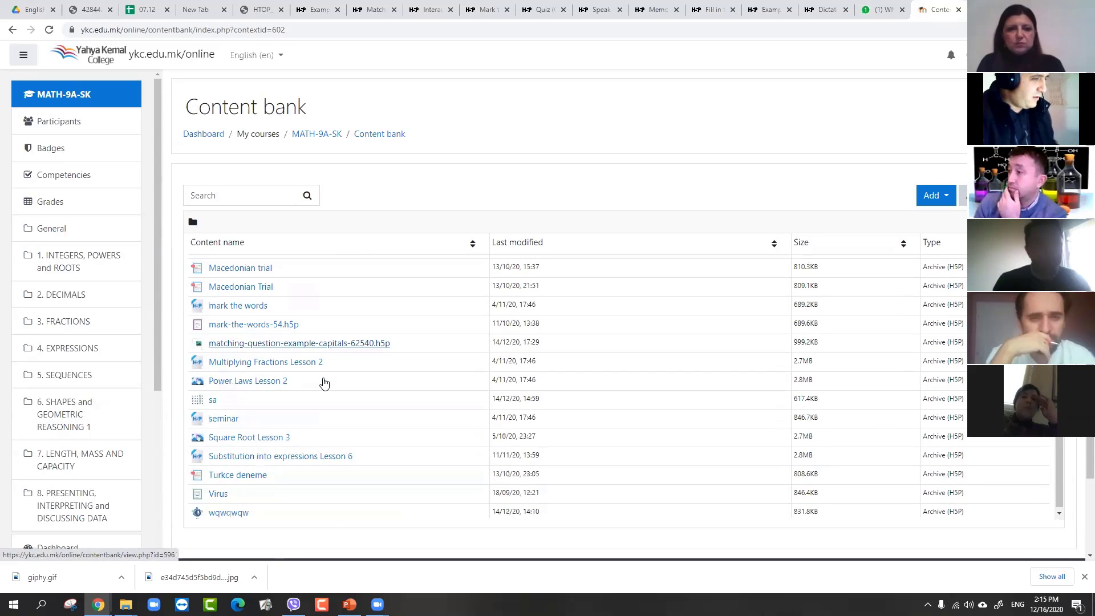
scroll(264, 396, down, 2)
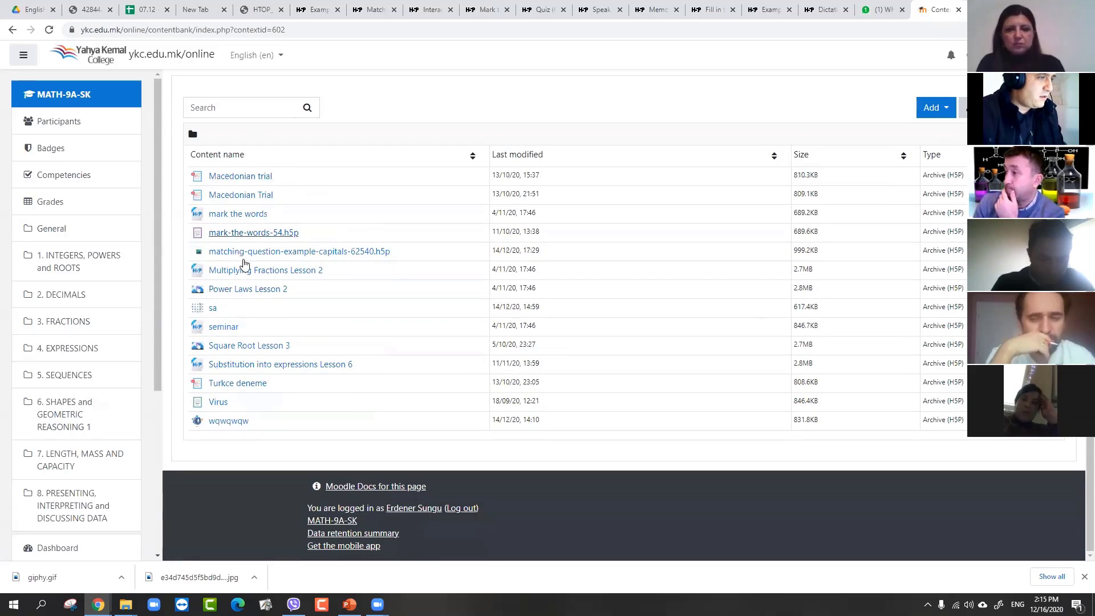
click(211, 309)
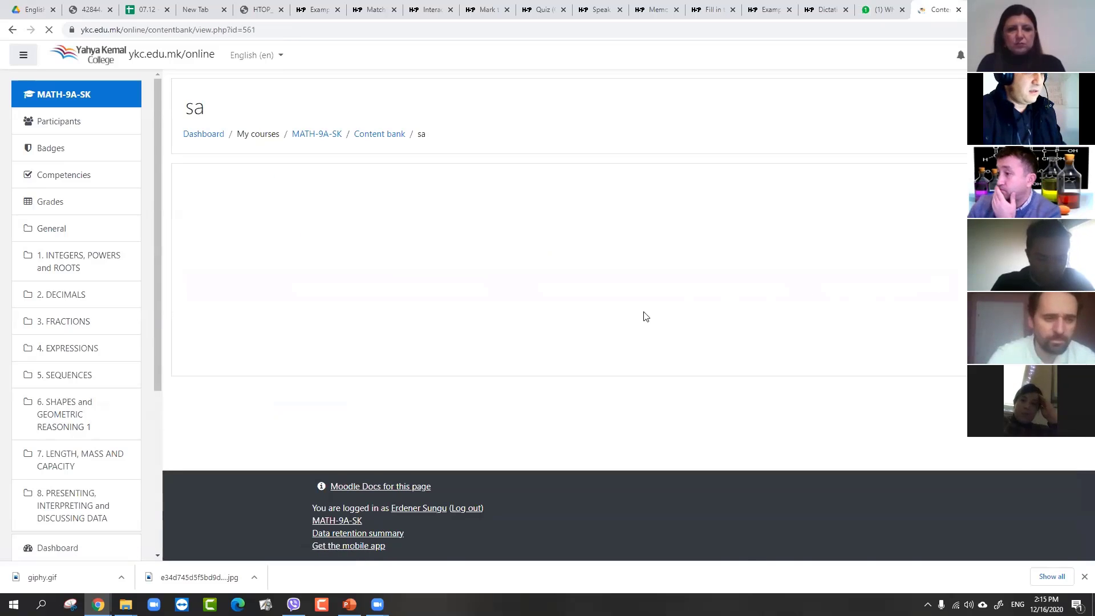
scroll(832, 244, down, 1)
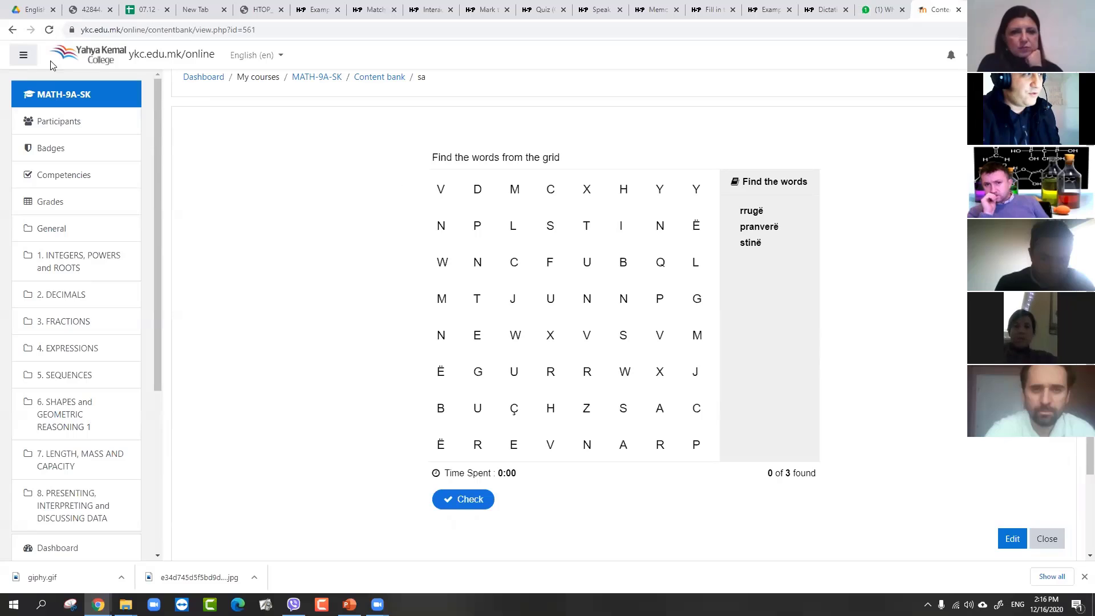
click(50, 32)
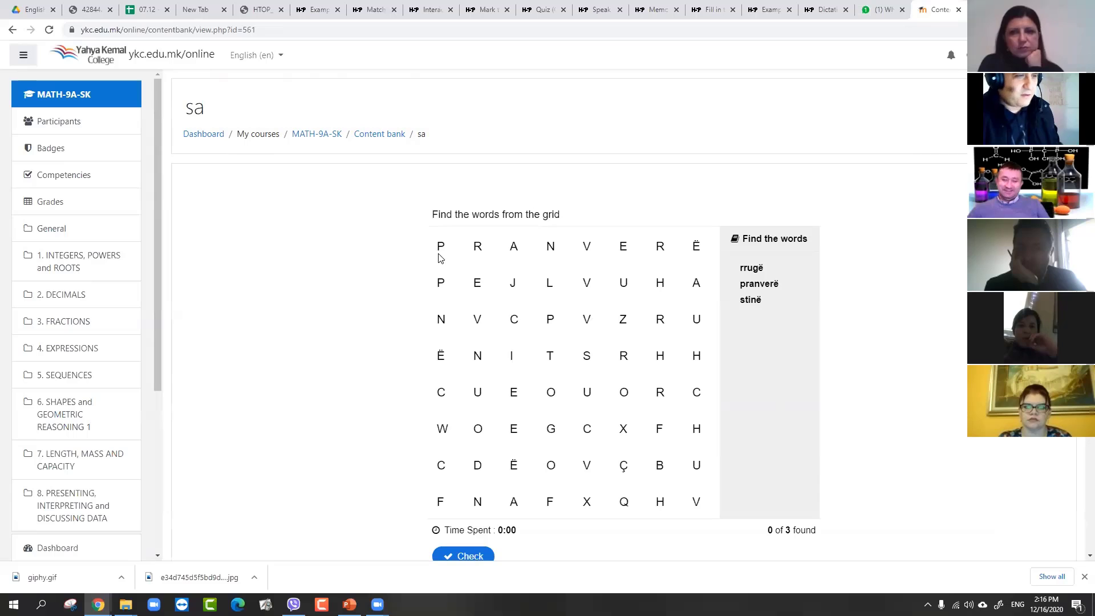
Mark the words pranverë and rrugë in the letter grid of the word search
drag(439, 257, 696, 250)
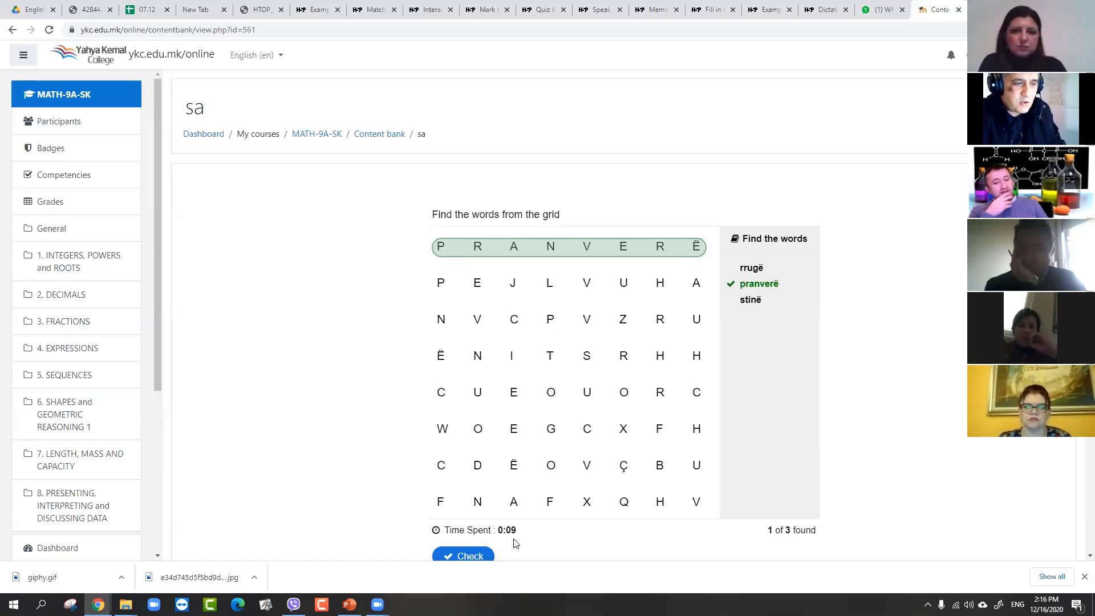
scroll(798, 524, down, 1)
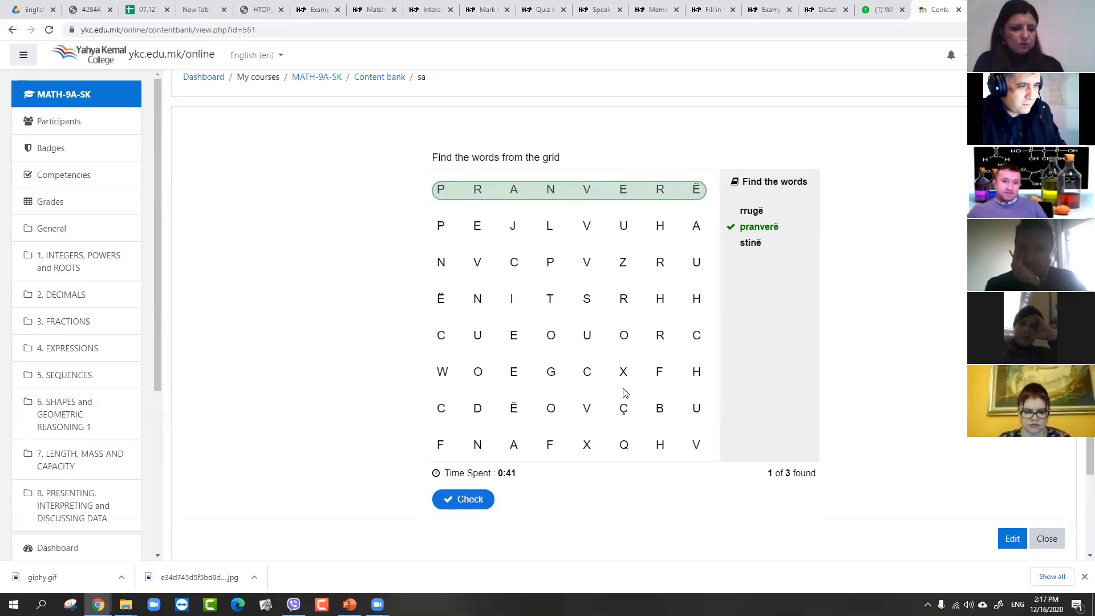
mouse_move(625, 303)
mouse_down()
mouse_move(577, 364)
mouse_move(485, 439)
mouse_move(521, 420)
mouse_move(511, 418)
mouse_up()
drag(660, 261, 514, 409)
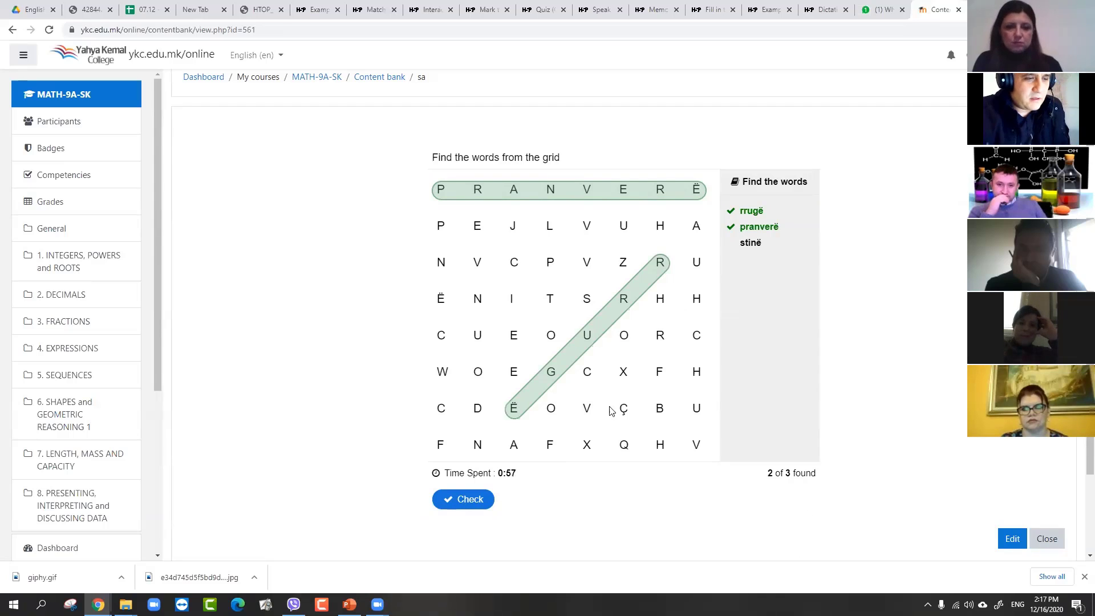
Check the word search answers and show the solution for the missing word
click(472, 502)
scroll(482, 539, down, 2)
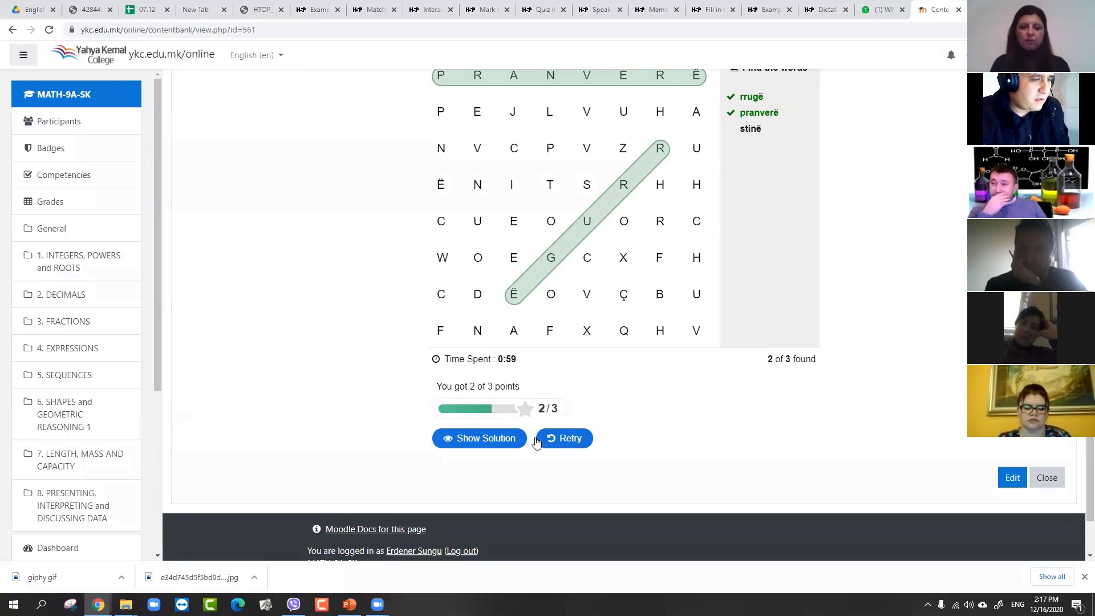
click(497, 439)
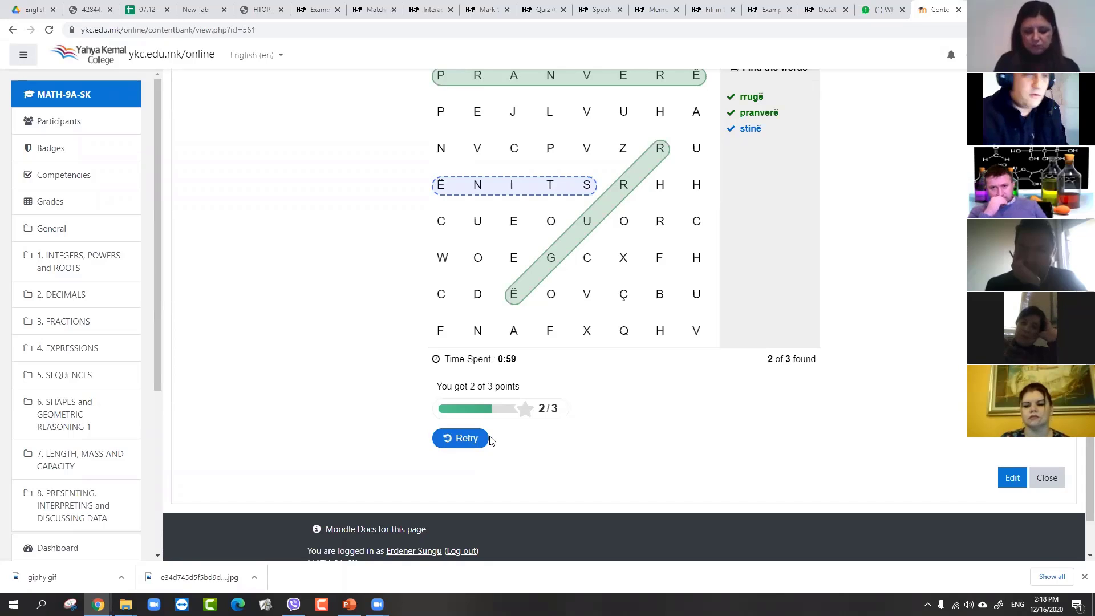
Open the "sa" word search for editing and examine its title, task description and word list
scroll(495, 342, up, 3)
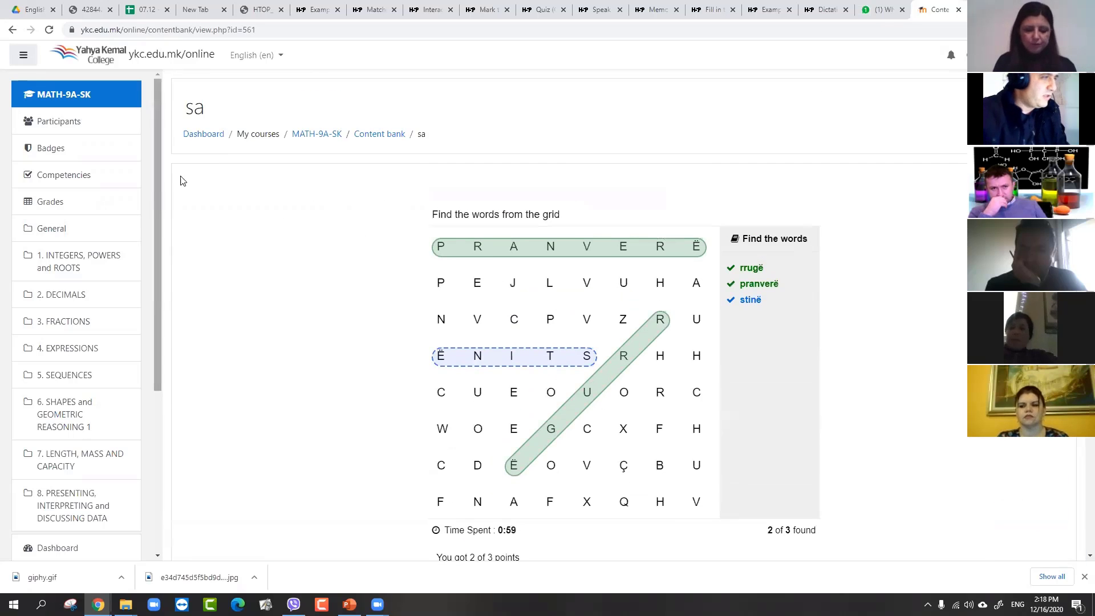
scroll(587, 232, down, 1)
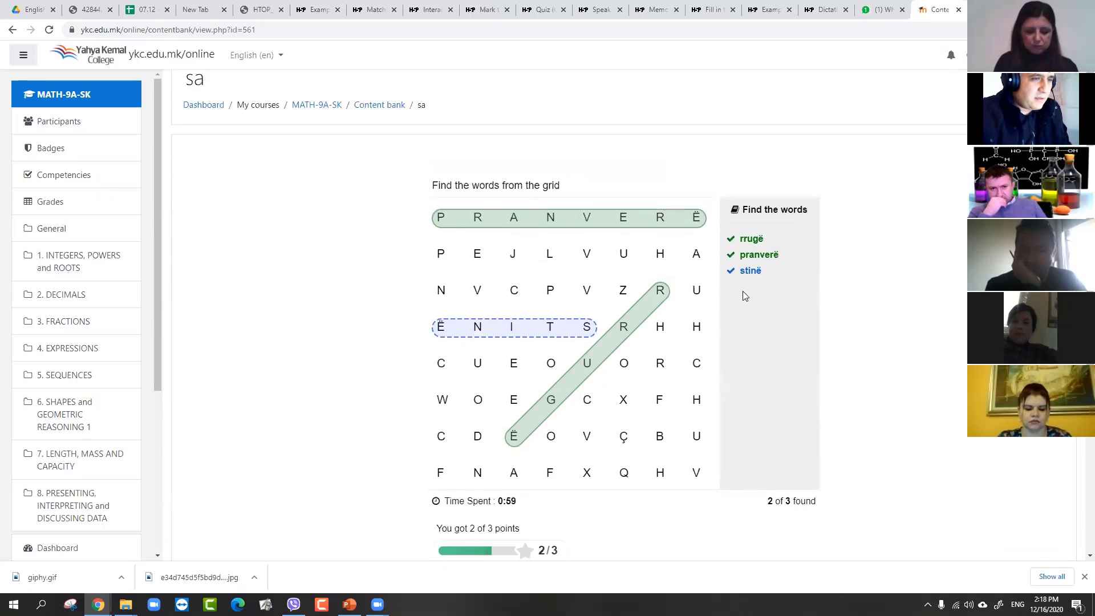
key(F5)
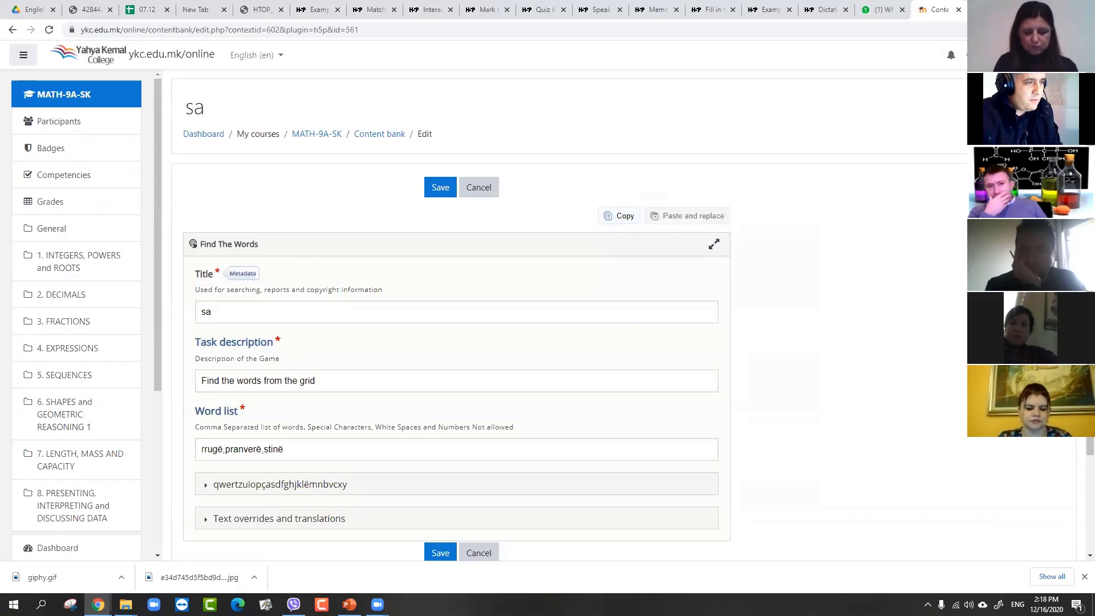
scroll(508, 252, down, 2)
scroll(553, 239, up, 2)
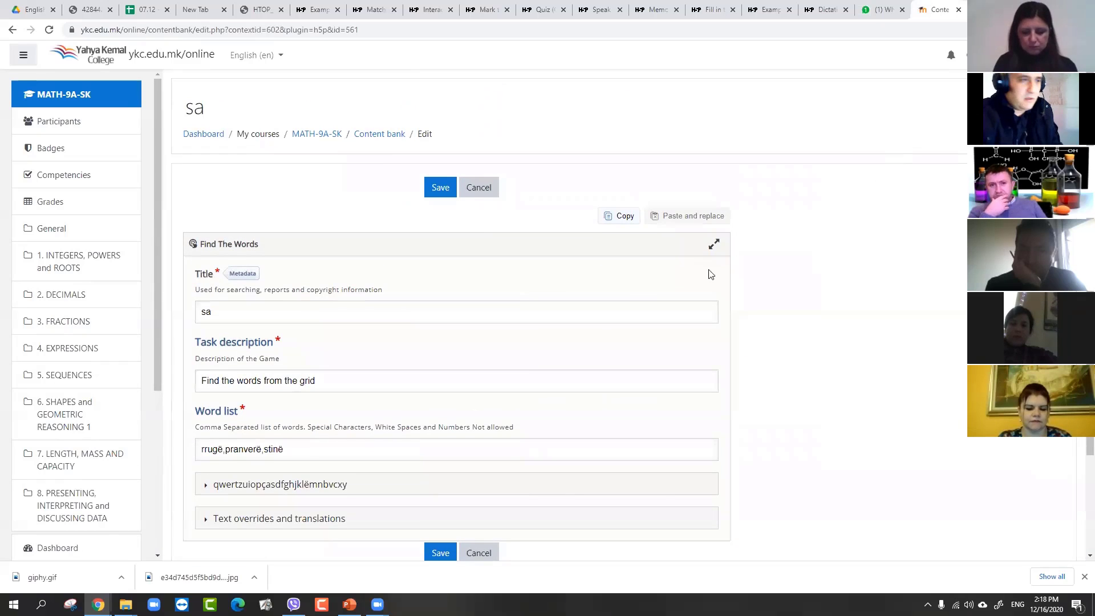
Return to the content bank and start a new H5P interactive content of type Find The Words
click(385, 135)
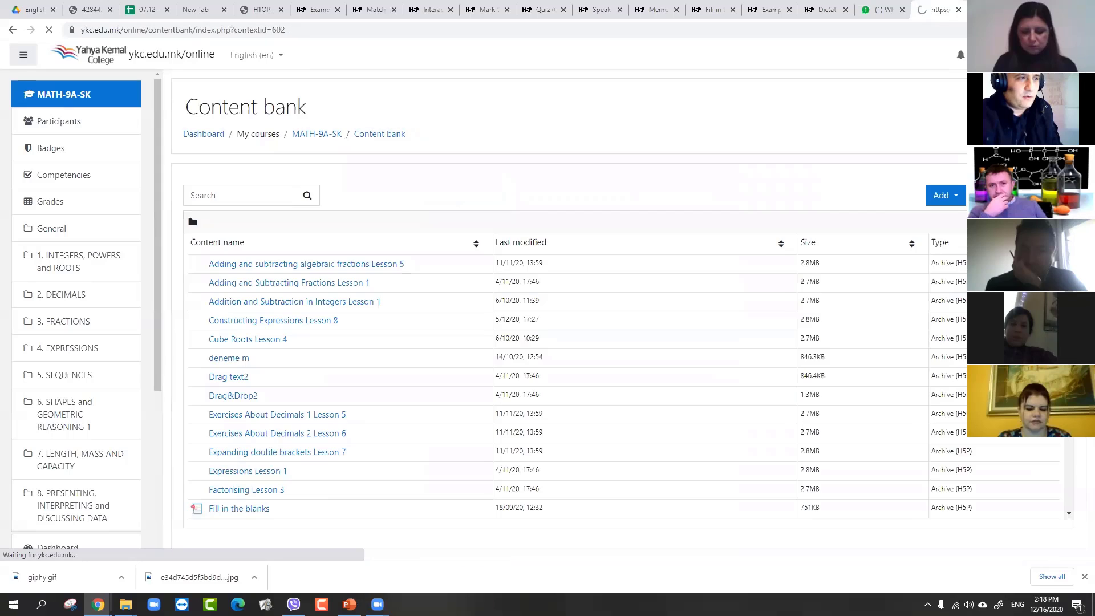
click(940, 201)
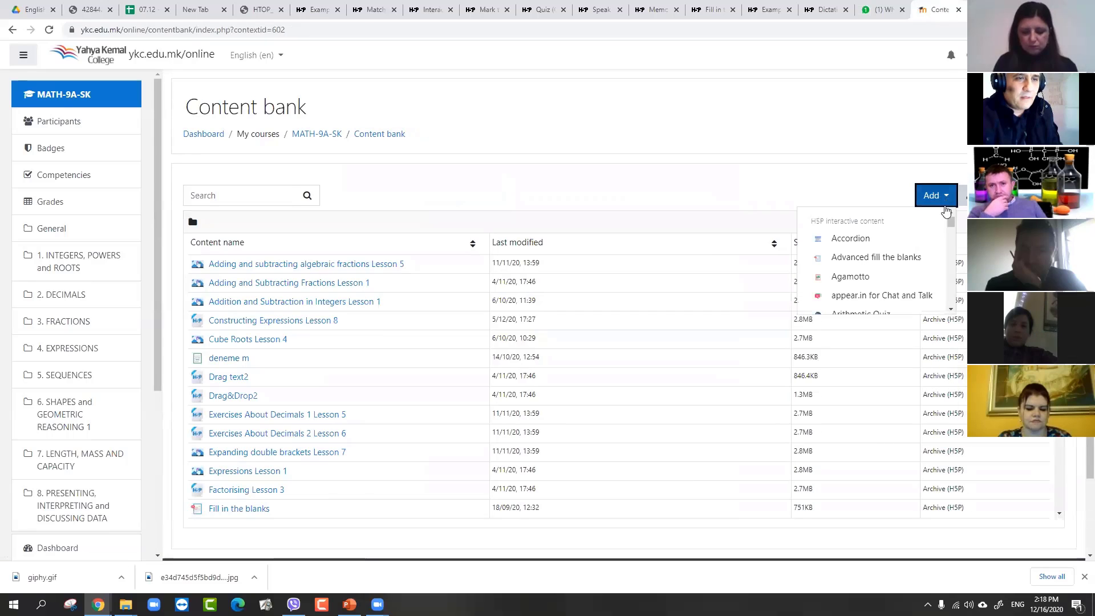
click(951, 308)
click(951, 309)
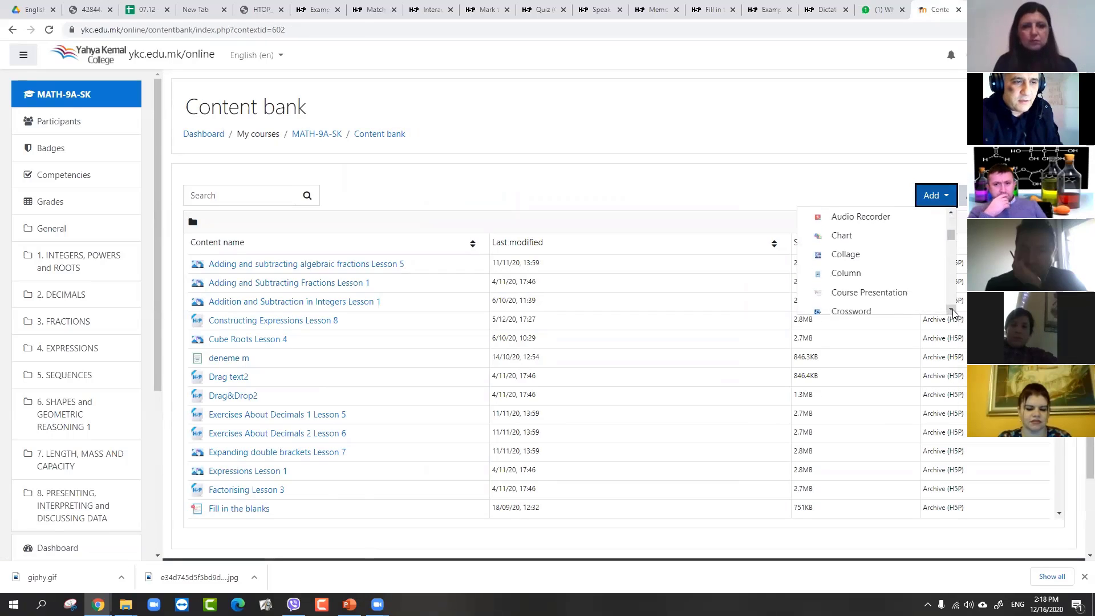
click(951, 309)
click(951, 309)
click(951, 308)
click(951, 309)
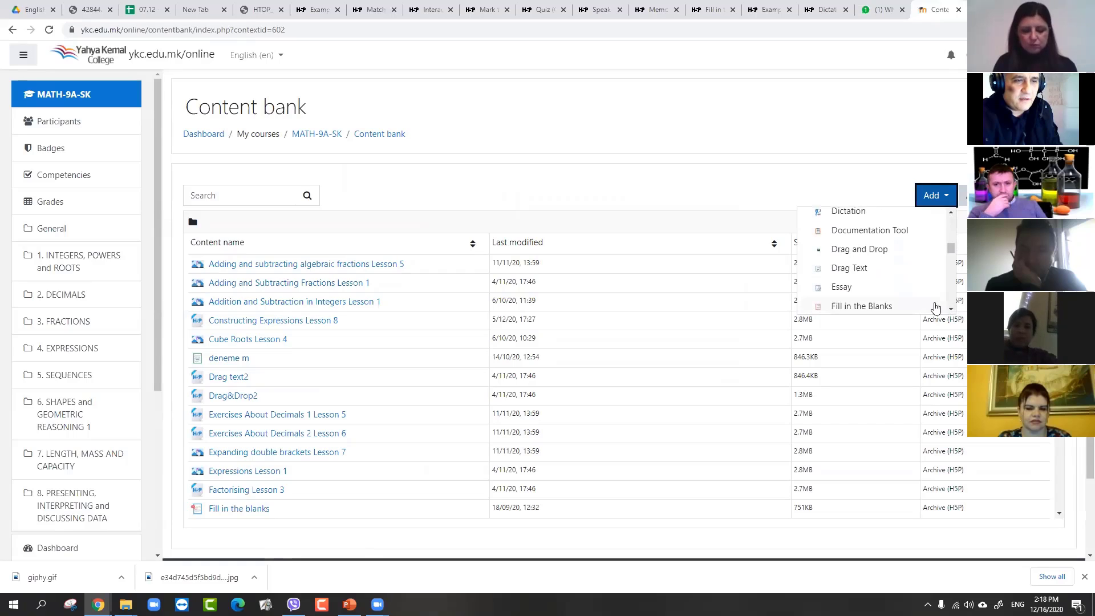
click(951, 308)
click(951, 309)
click(950, 309)
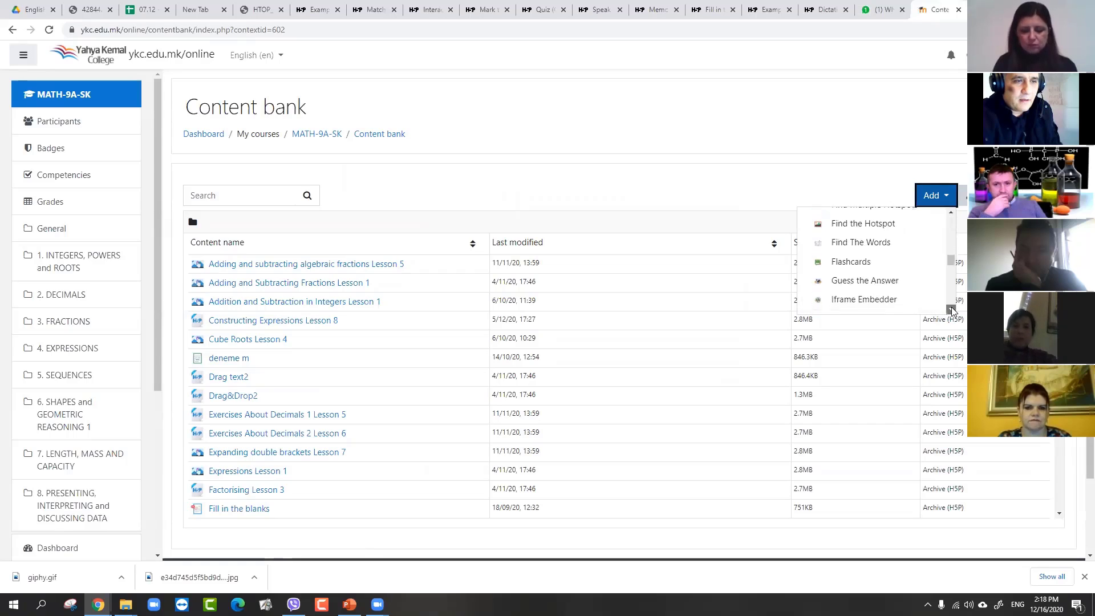
click(951, 309)
click(881, 228)
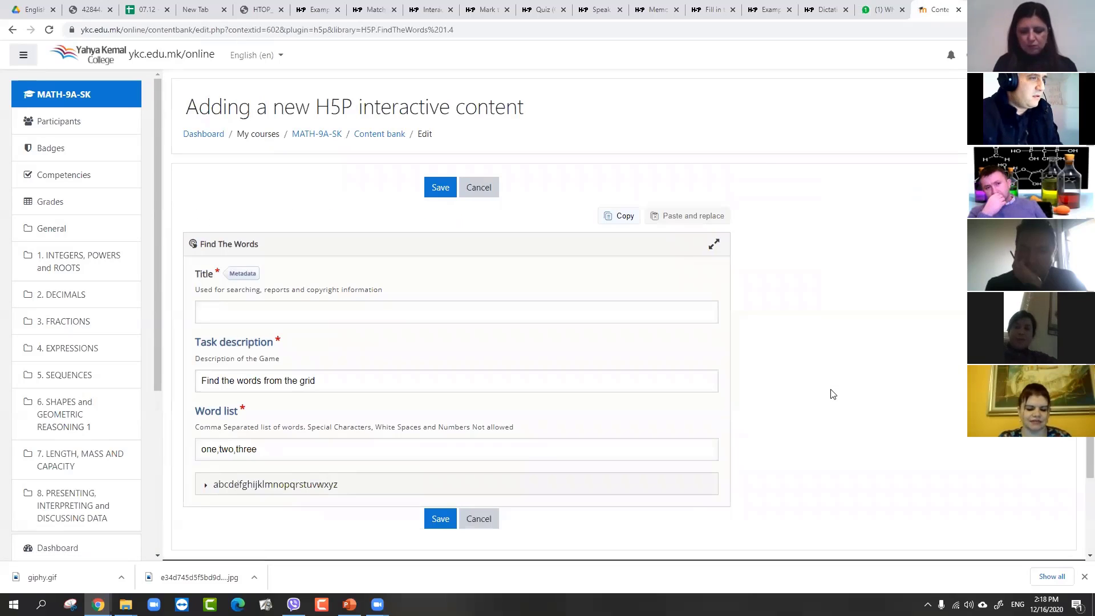
Title the new Find The Words content "Find the works"
scroll(496, 313, down, 2)
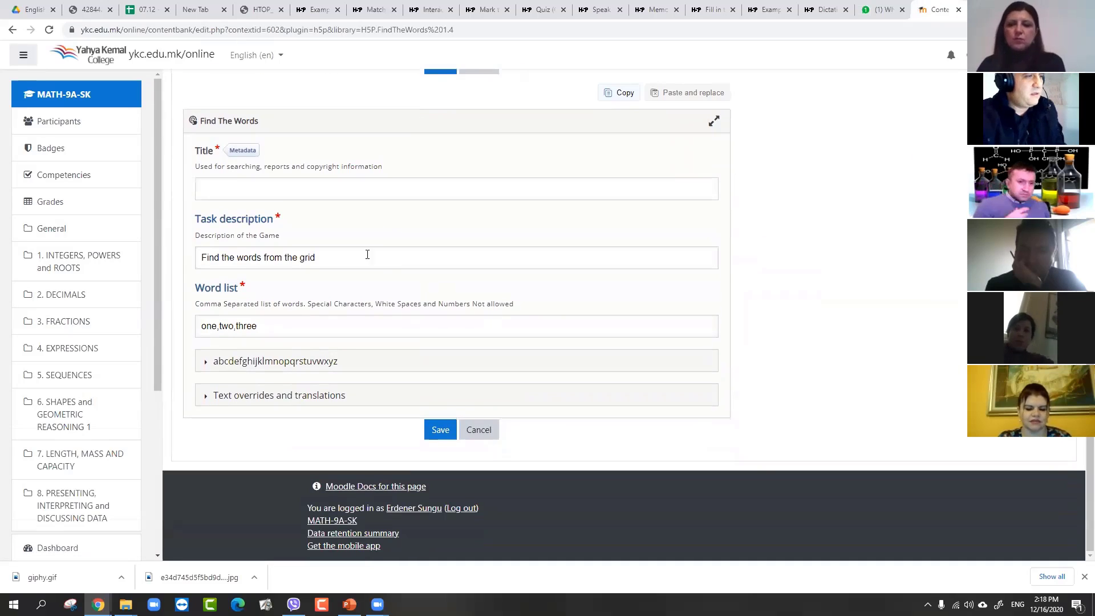
click(262, 188)
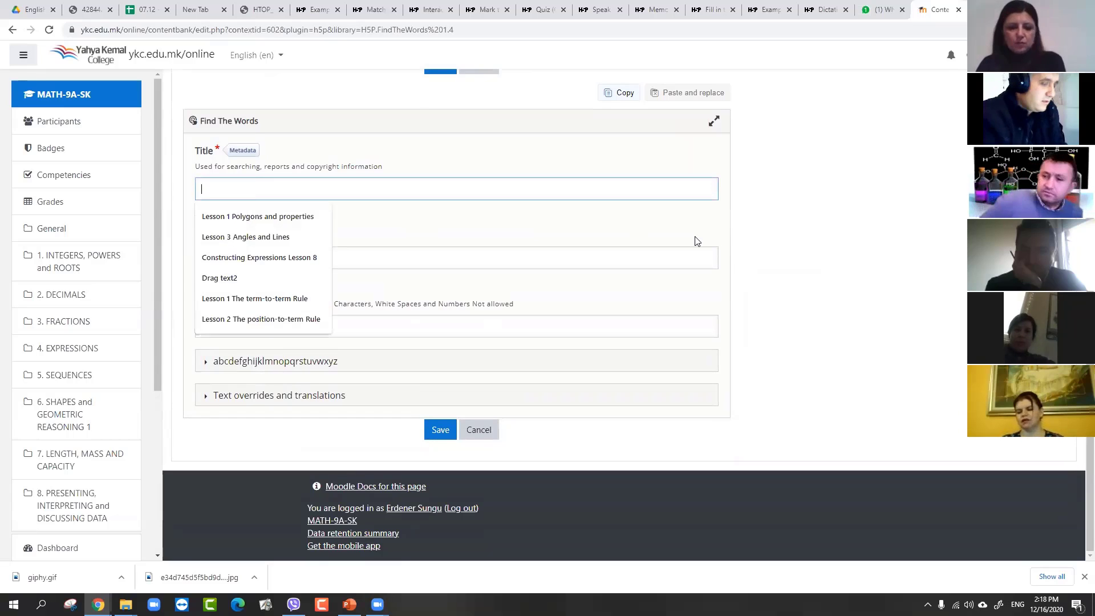
text(Fin)
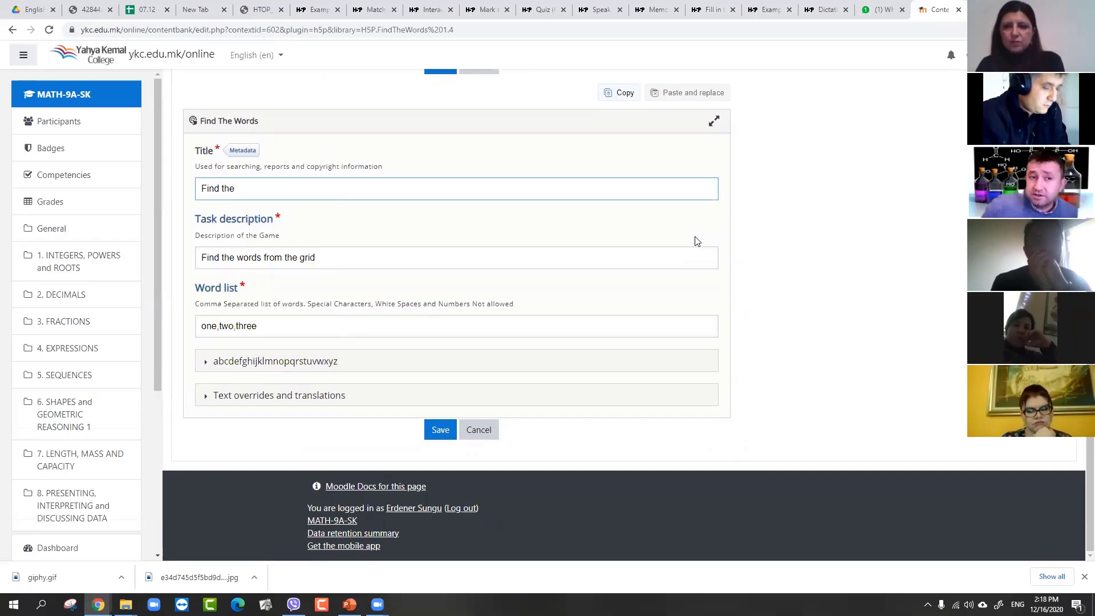
text(d the works)
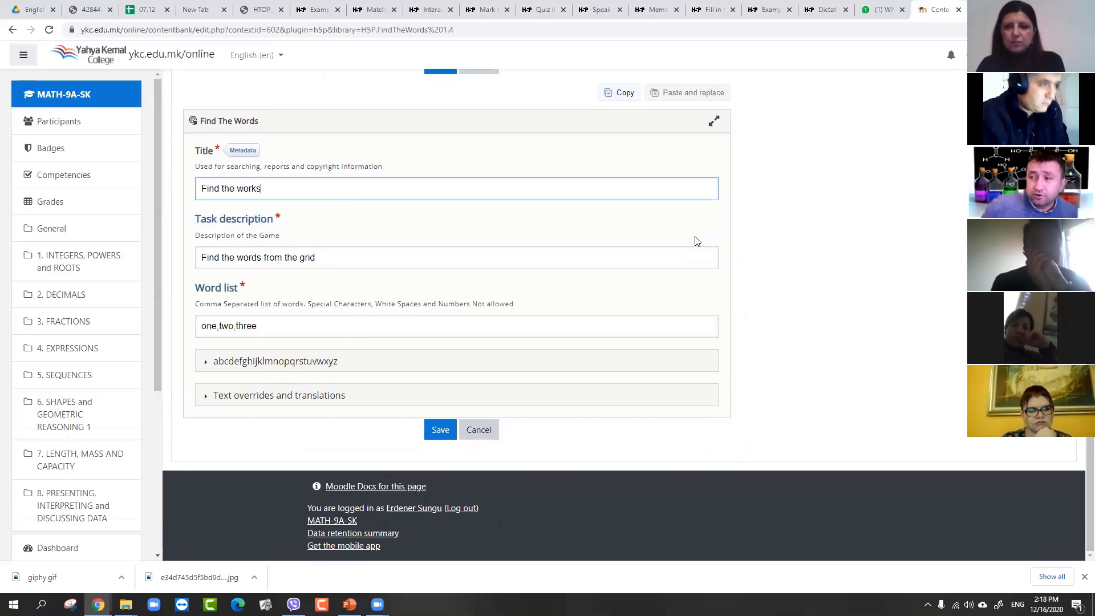
Expand the game settings below the word list and examine the letter pool, overlap, vocabulary, solution and retry options
scroll(69, 434, down, 4)
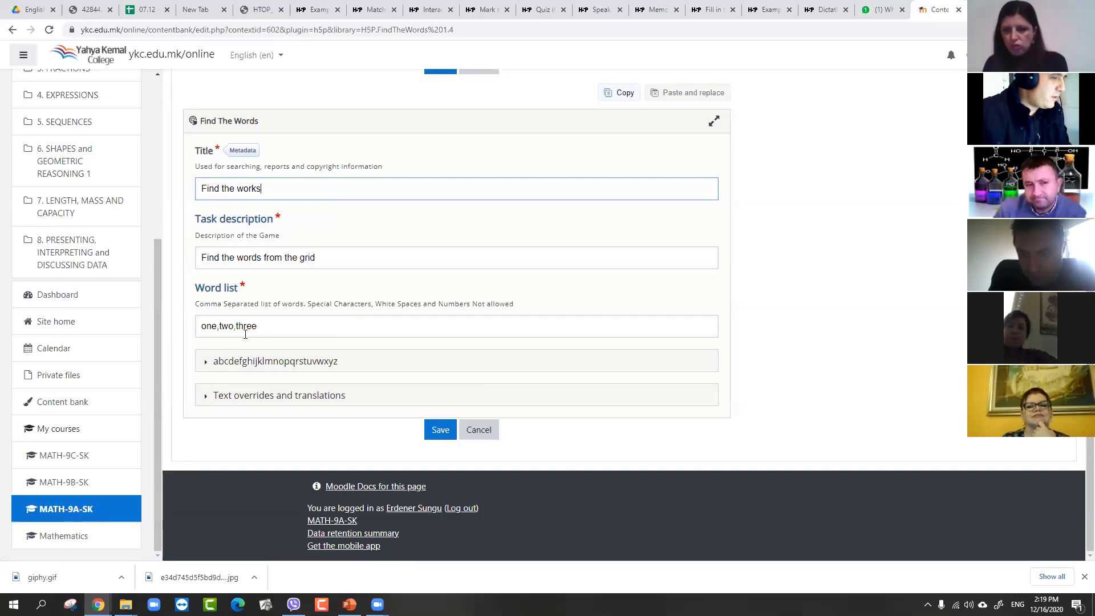
click(206, 366)
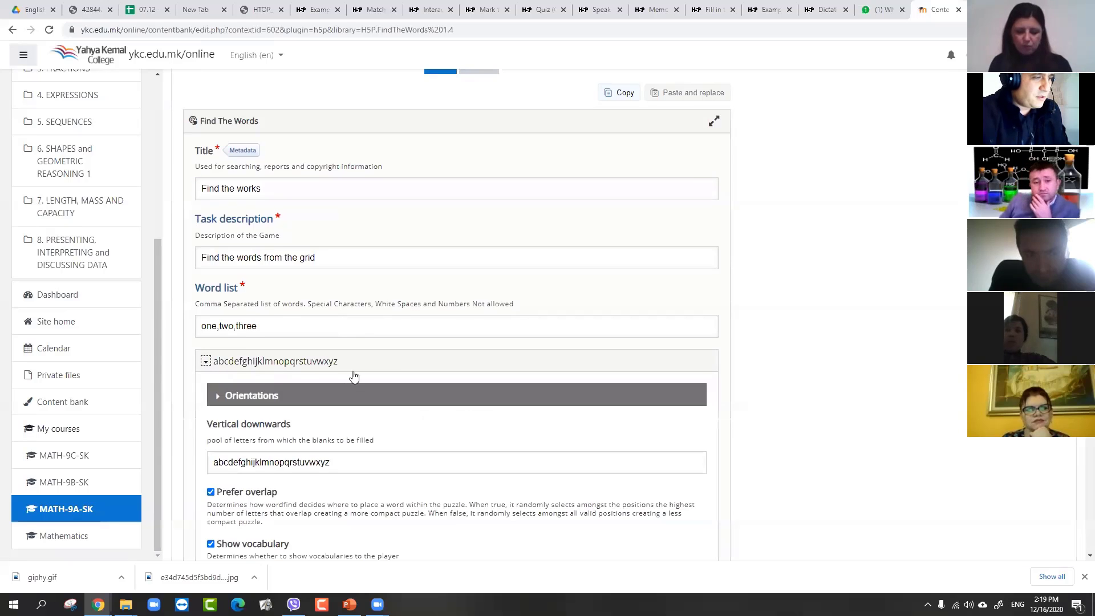
scroll(343, 376, down, 2)
scroll(297, 367, up, 2)
scroll(297, 359, down, 4)
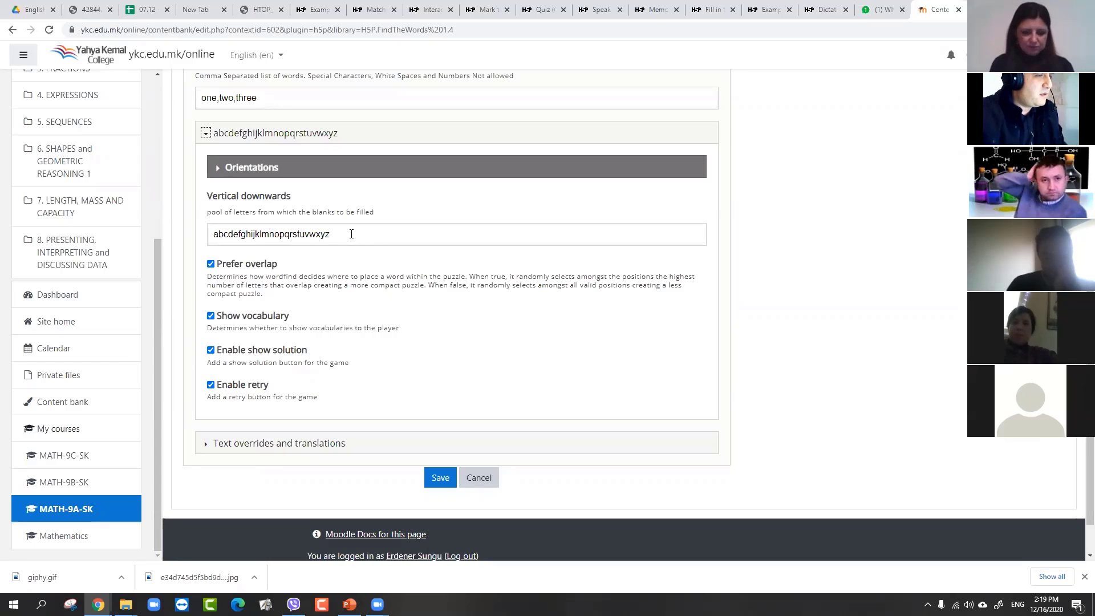
Examine the default alphabet letter pool and the word list of the new Find The Words content
drag(351, 234, 191, 231)
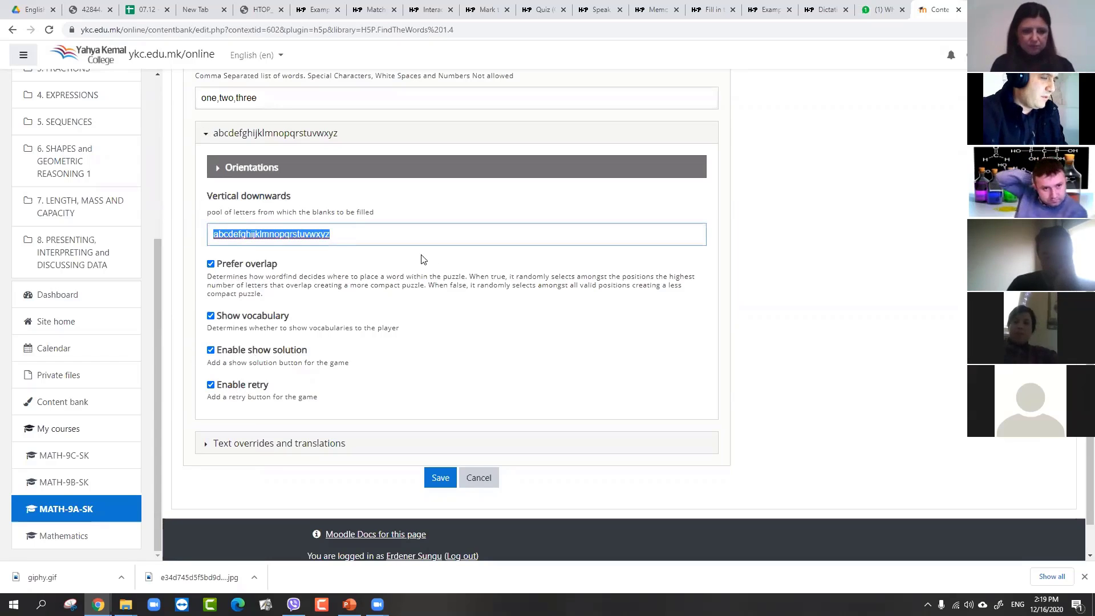
click(325, 234)
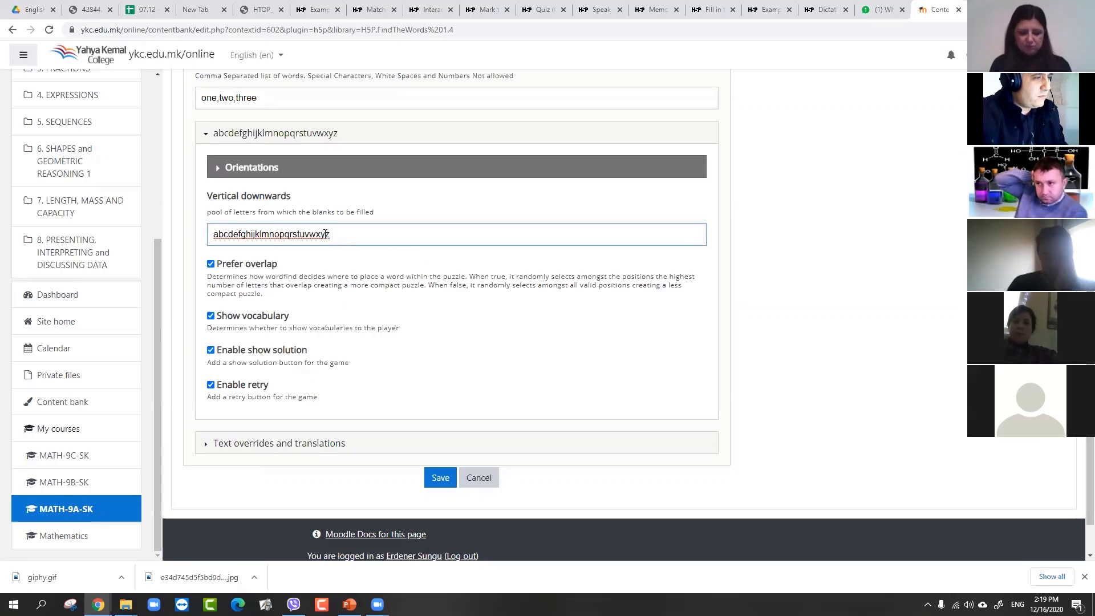
drag(303, 234, 207, 238)
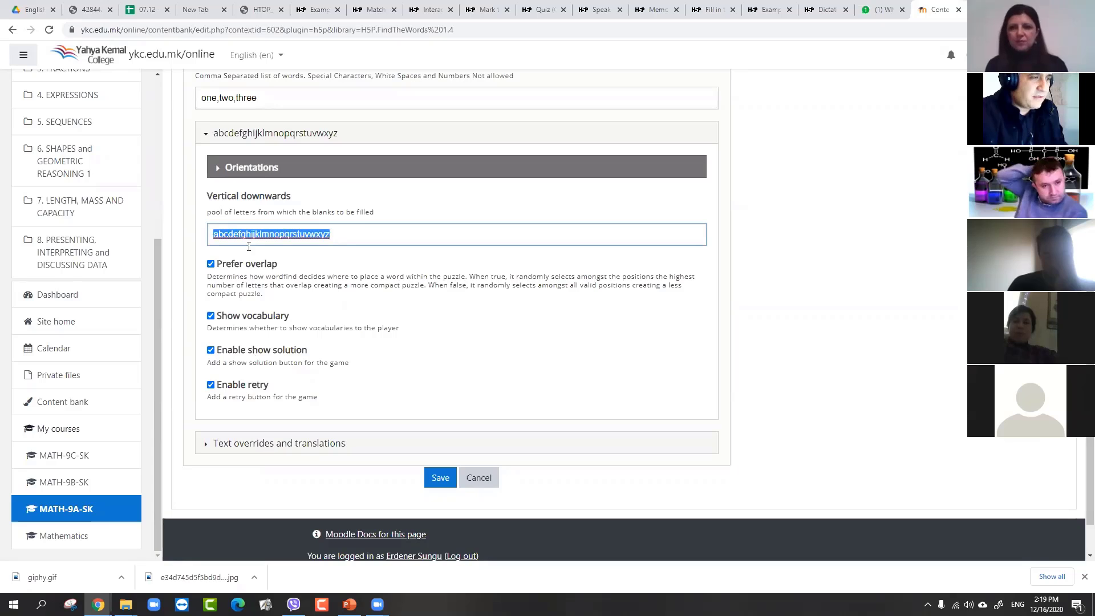
scroll(317, 152, up, 5)
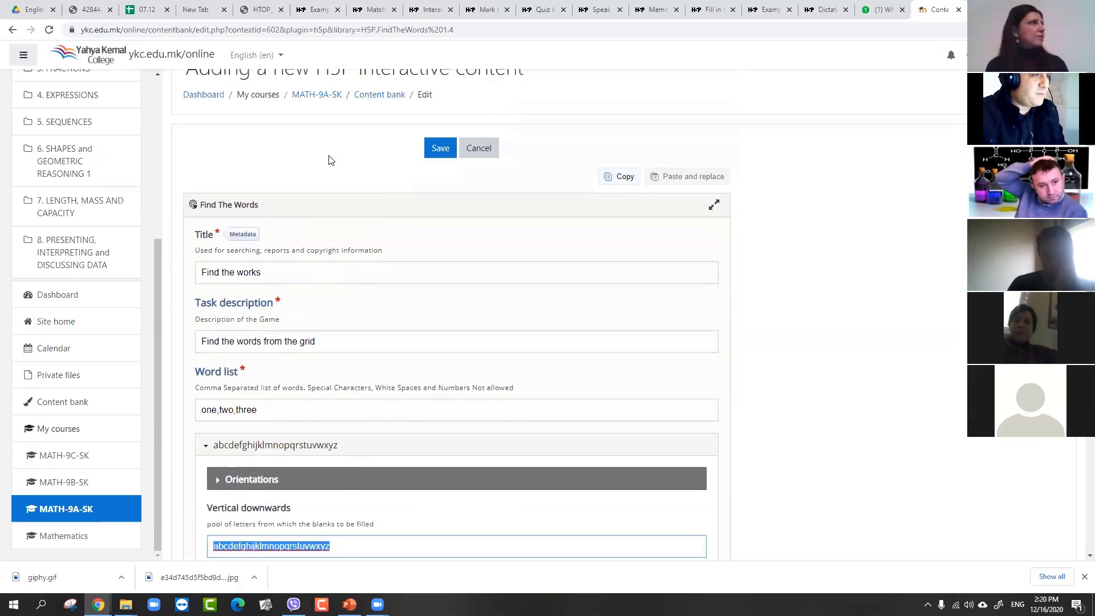
scroll(330, 162, down, 4)
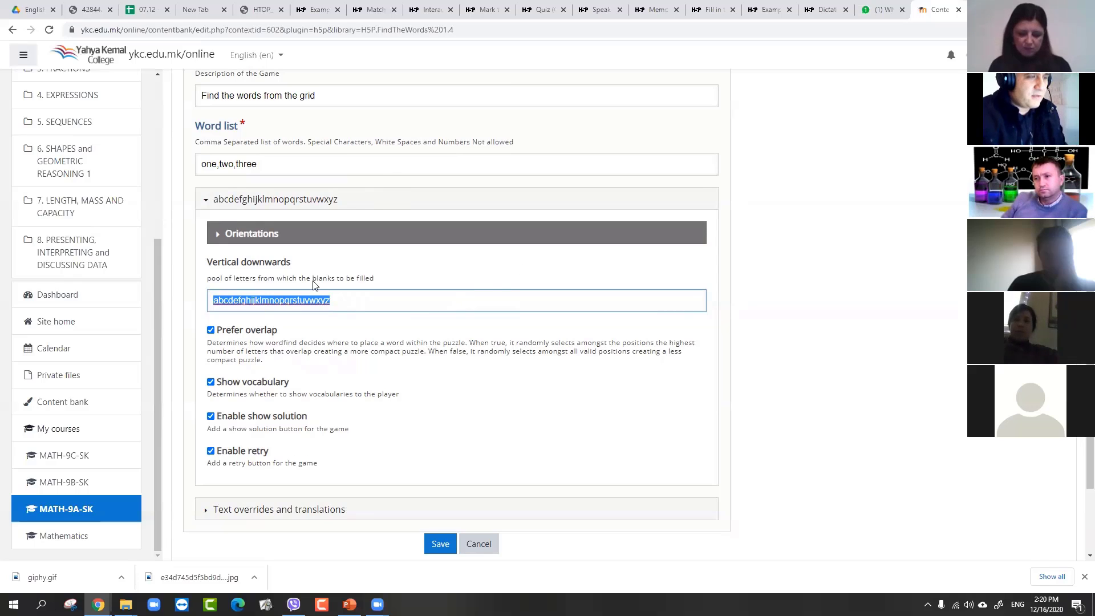
scroll(290, 261, up, 4)
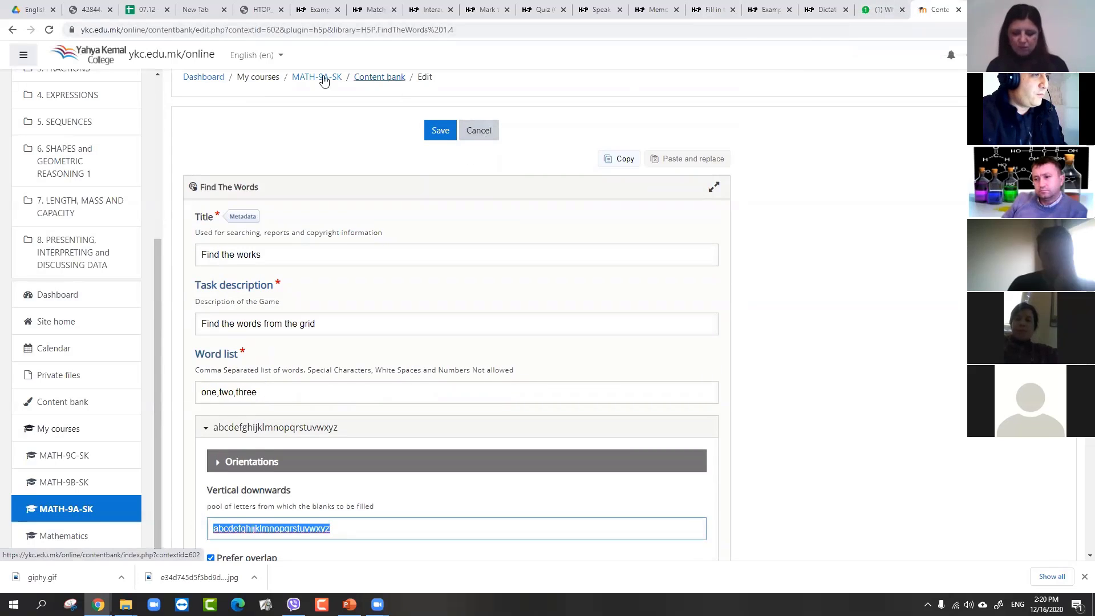
Leave the new content unsaved and go back to the edit page of the "sa" word search
click(12, 30)
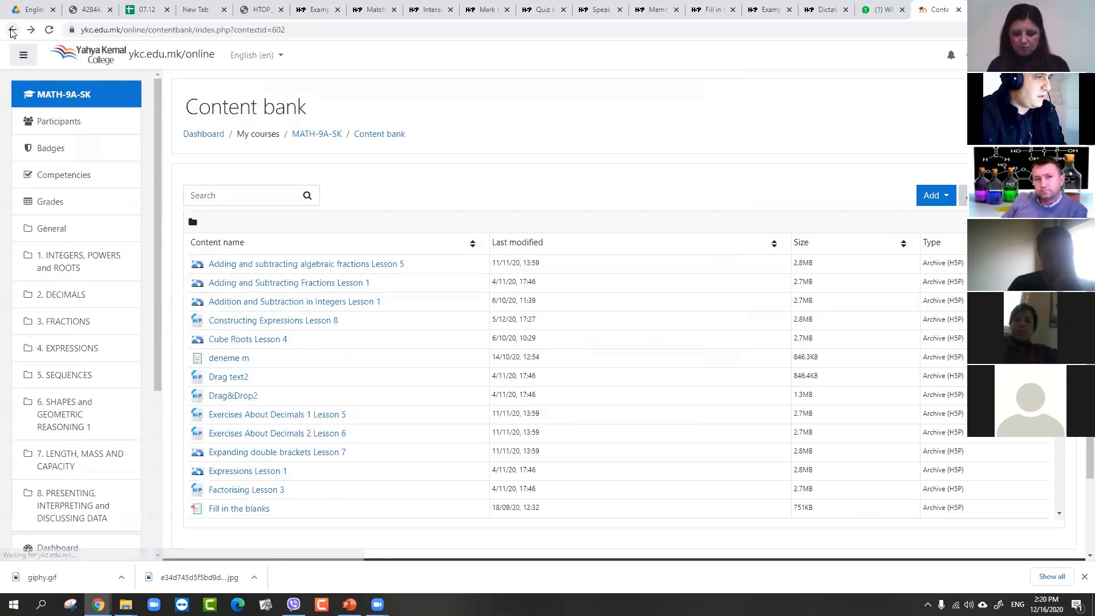
click(12, 30)
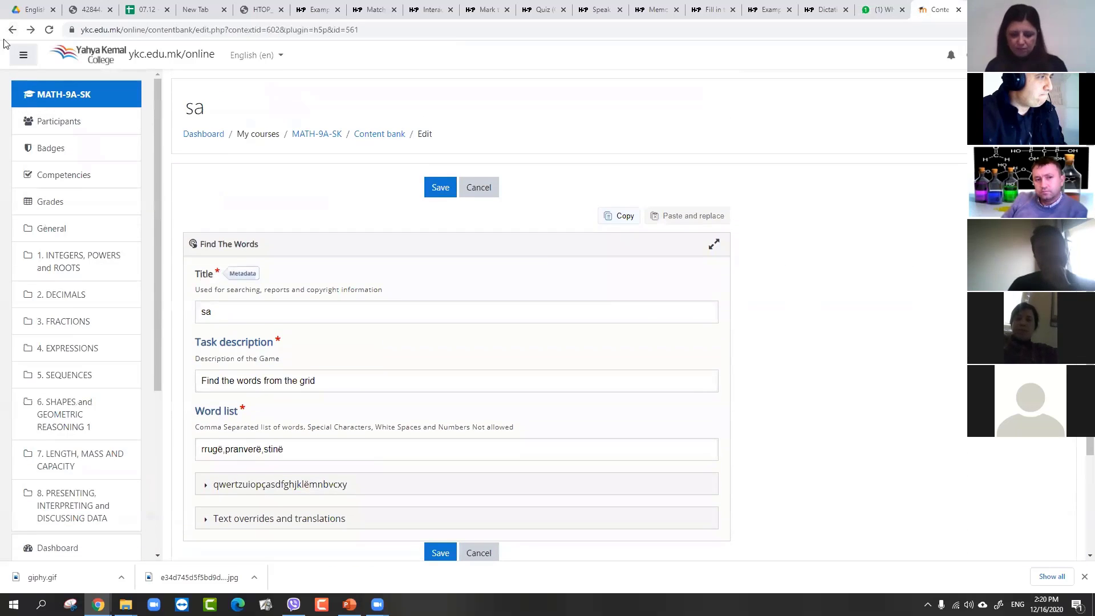
click(12, 30)
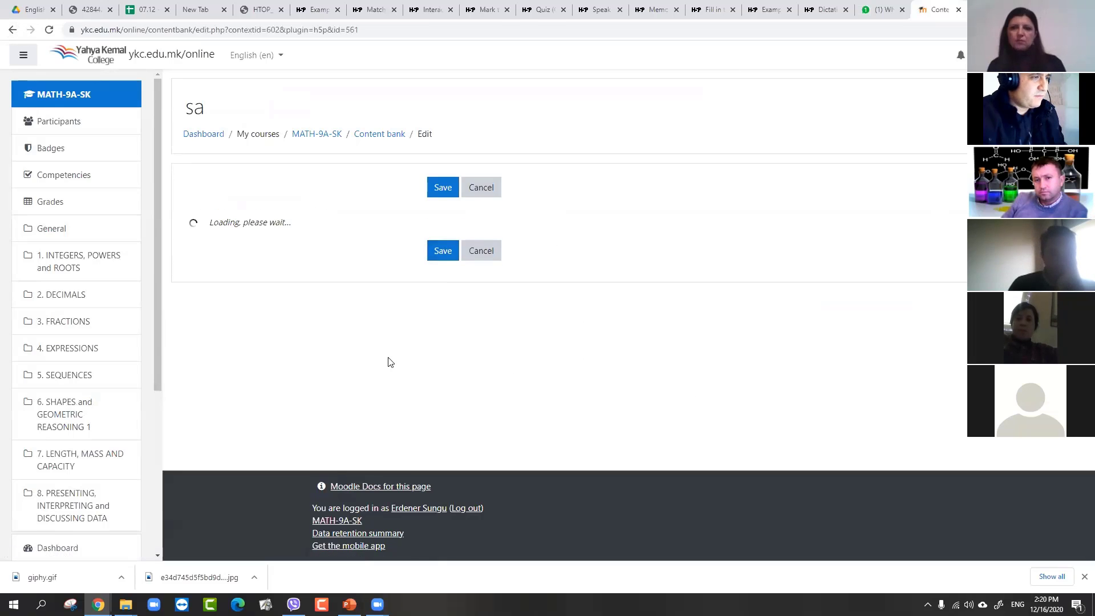
Expand the game settings of the "sa" word search and examine the special characters in its letter pool
scroll(399, 362, down, 2)
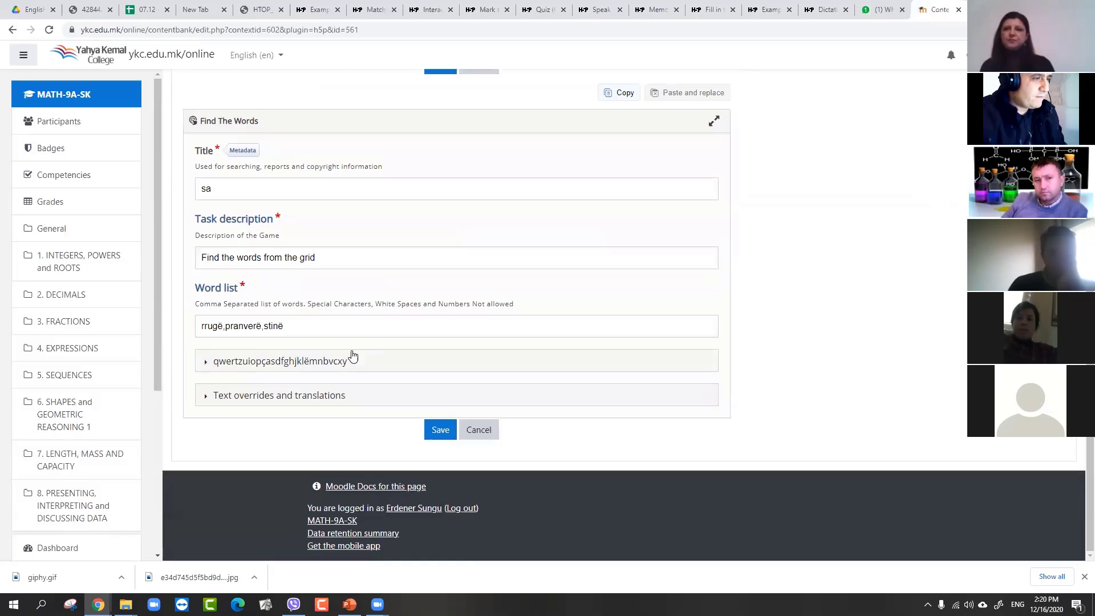
click(206, 362)
scroll(323, 358, down, 2)
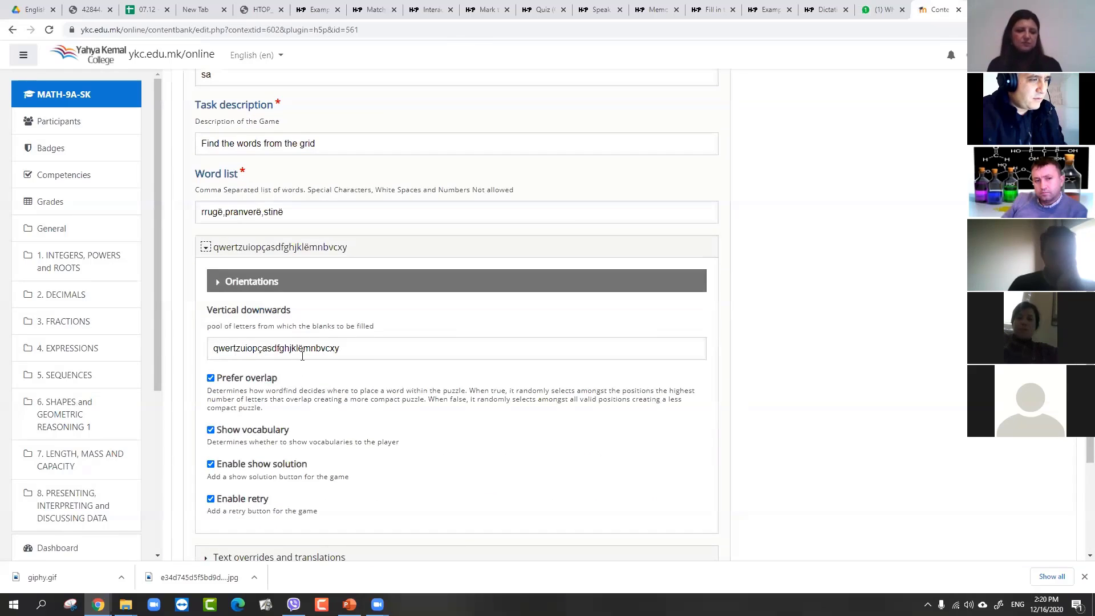
click(301, 349)
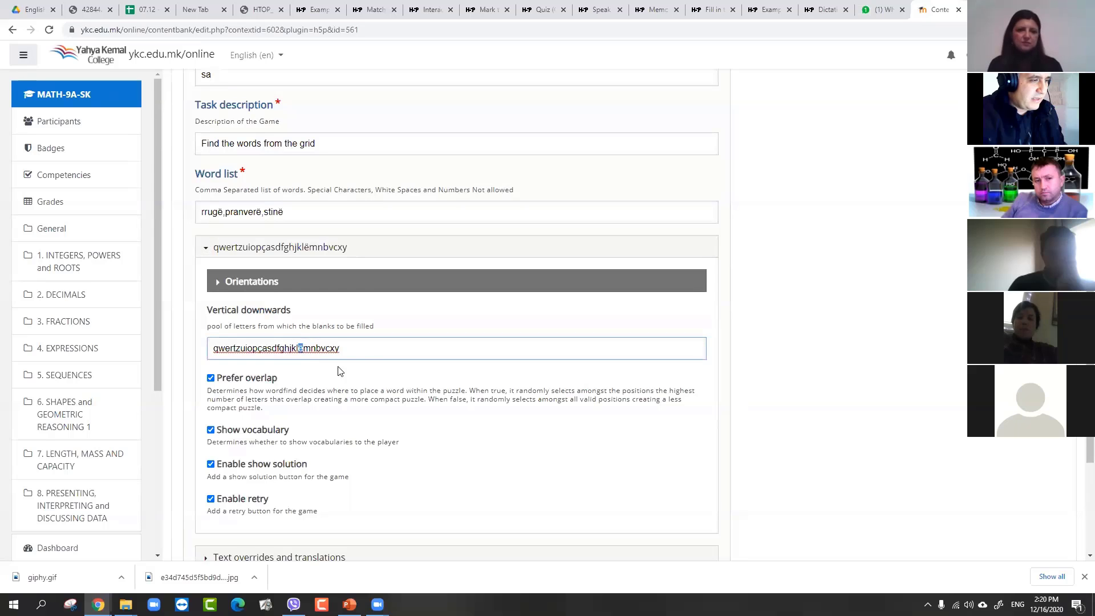
Replace the letter pool with the Macedonian Cyrillic letters ЉЊЕРТЅУИОПШЃАСДГХЈКЛЧЌЗЏЦВБНМ, using the Macedonian input language
drag(363, 356, 0, 351)
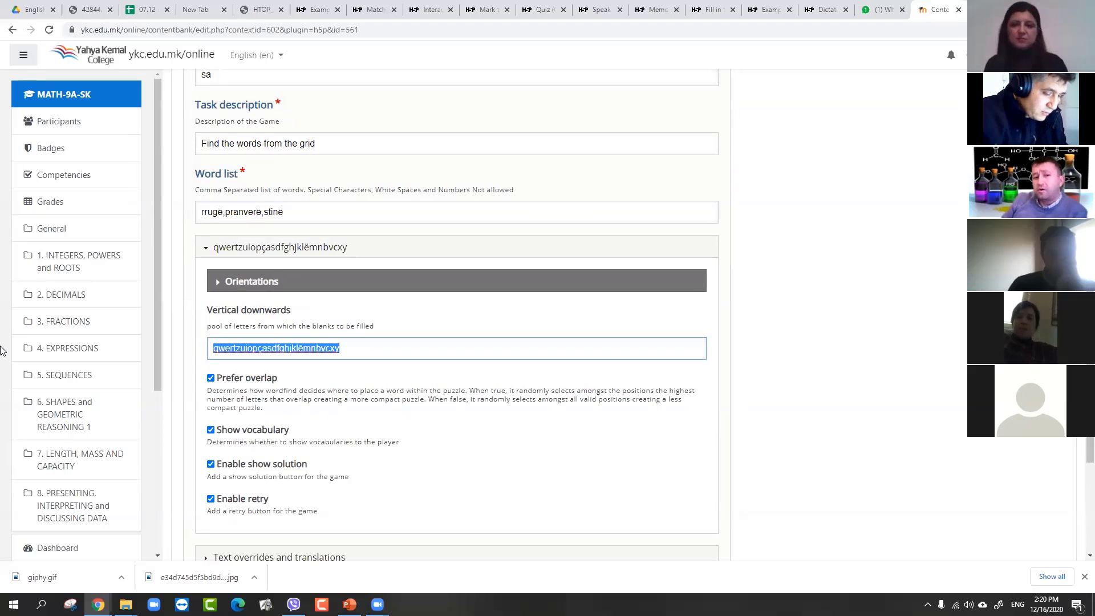
key(super+space)
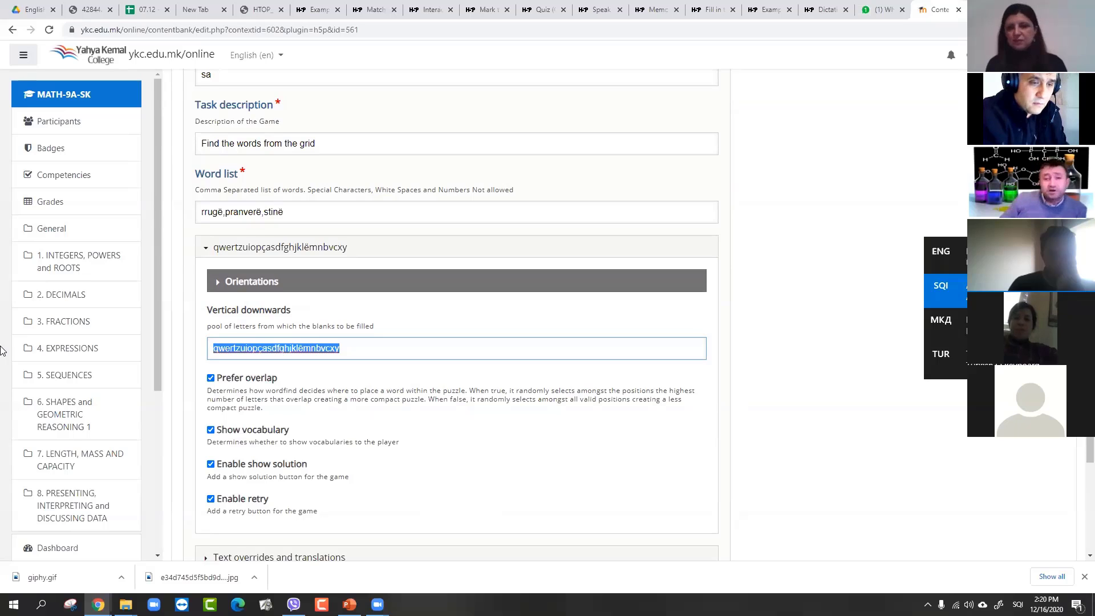
key(super+space)
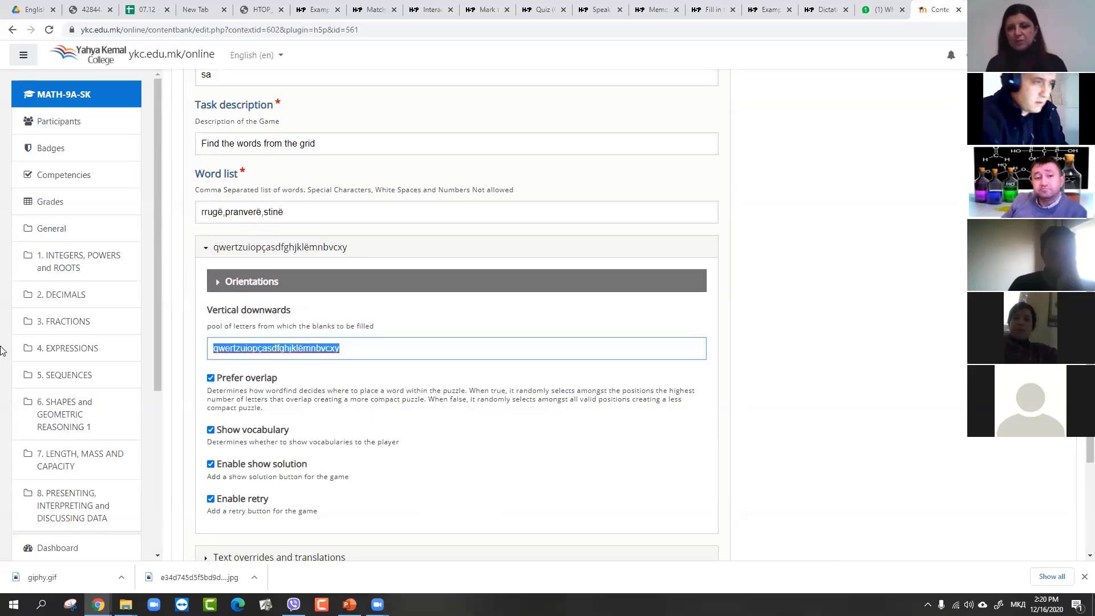
key(BackSpace)
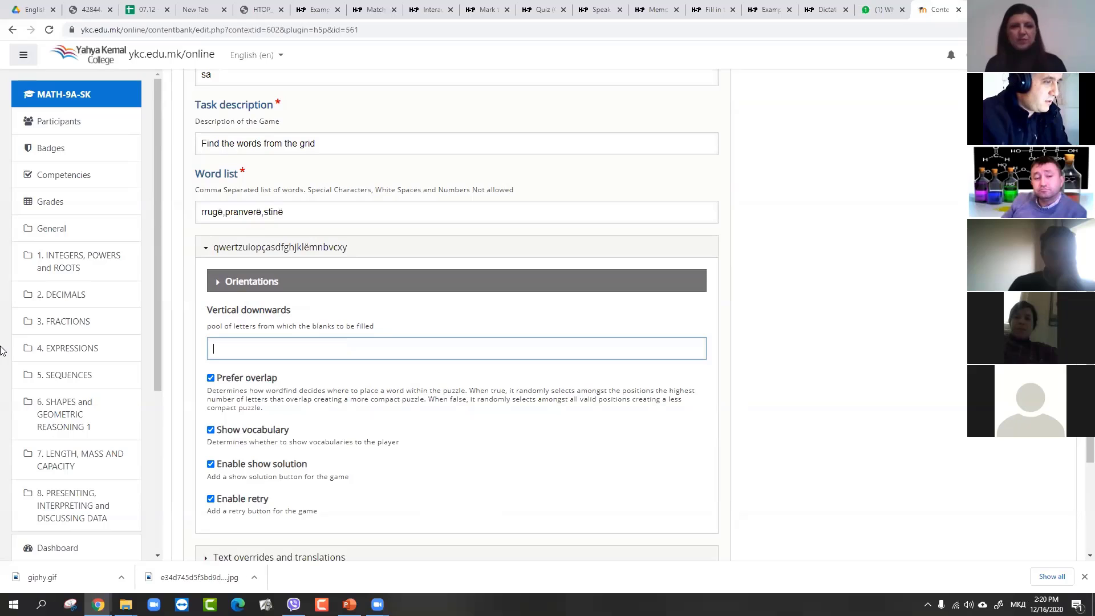
text(љ)
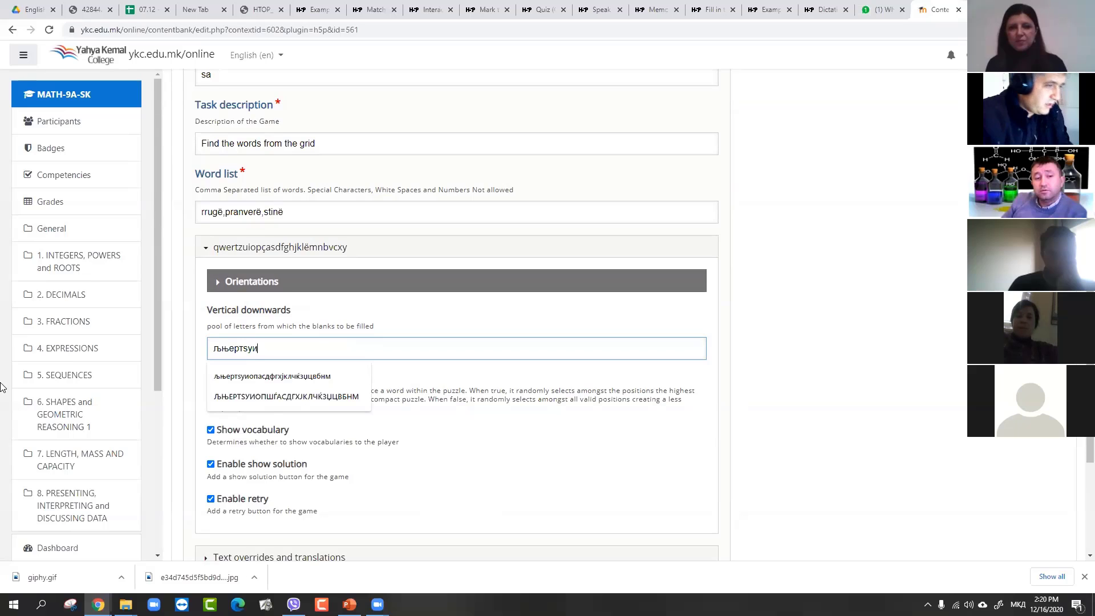
click(316, 395)
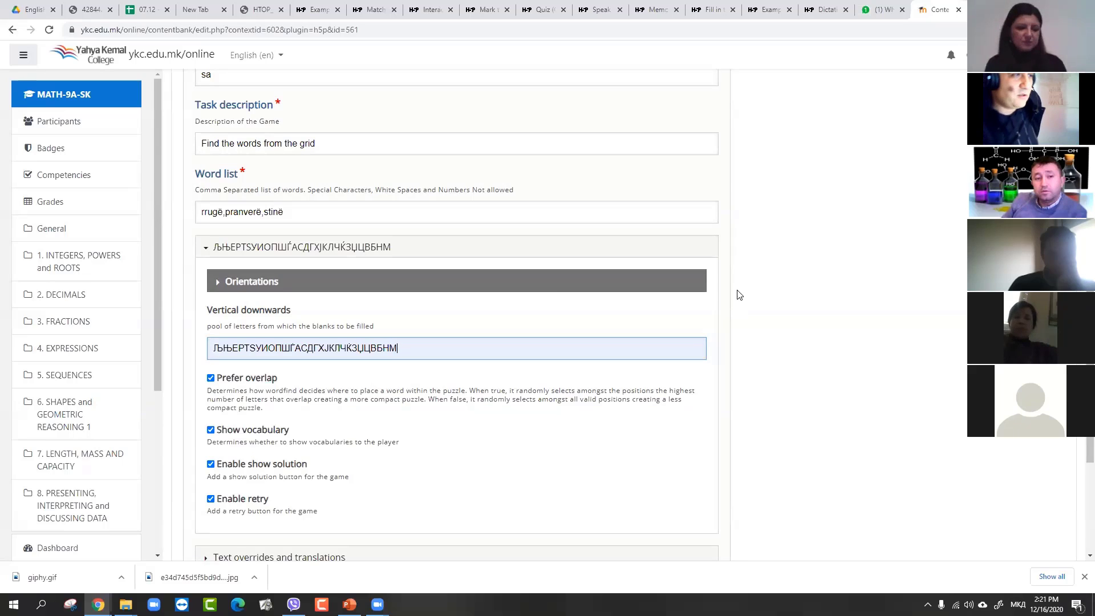
Examine the Albanian words in the word list and the entry rules given above it
drag(302, 212, 202, 220)
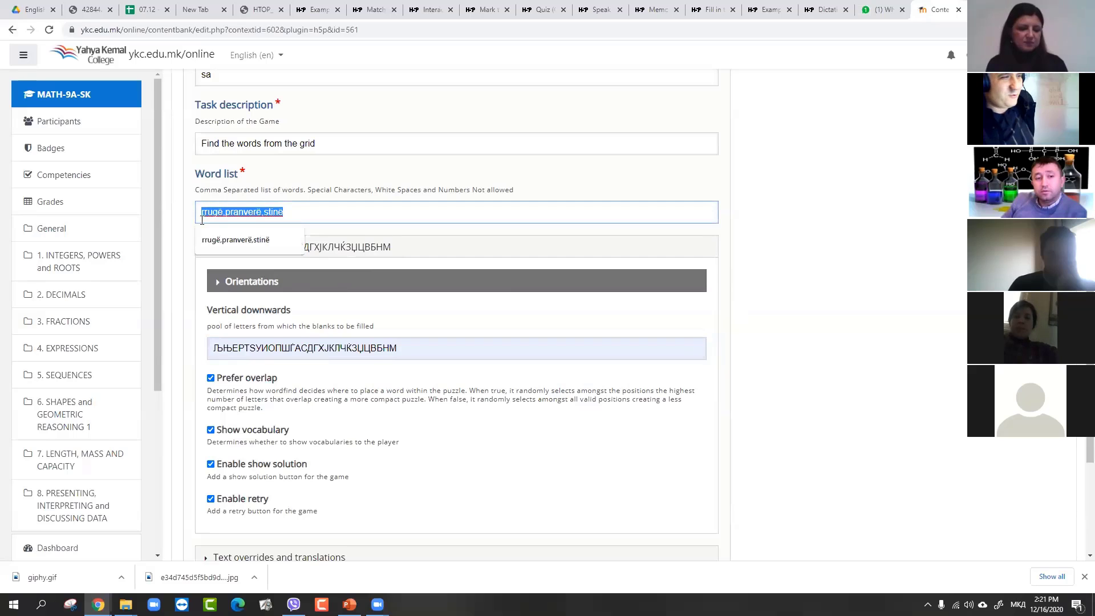
click(291, 213)
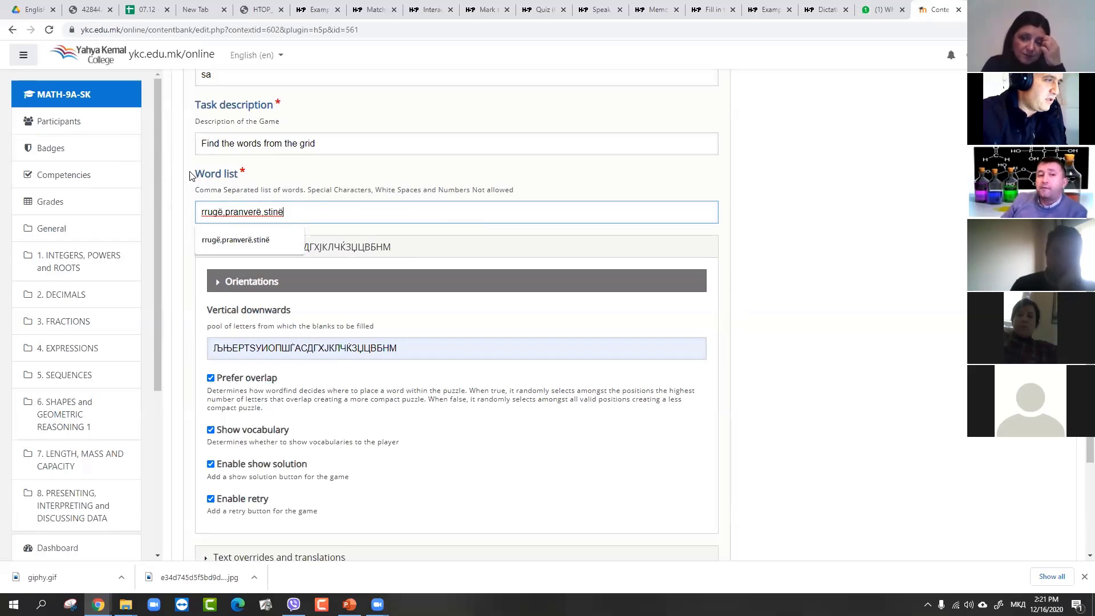
click(253, 175)
drag(194, 190, 346, 187)
click(223, 217)
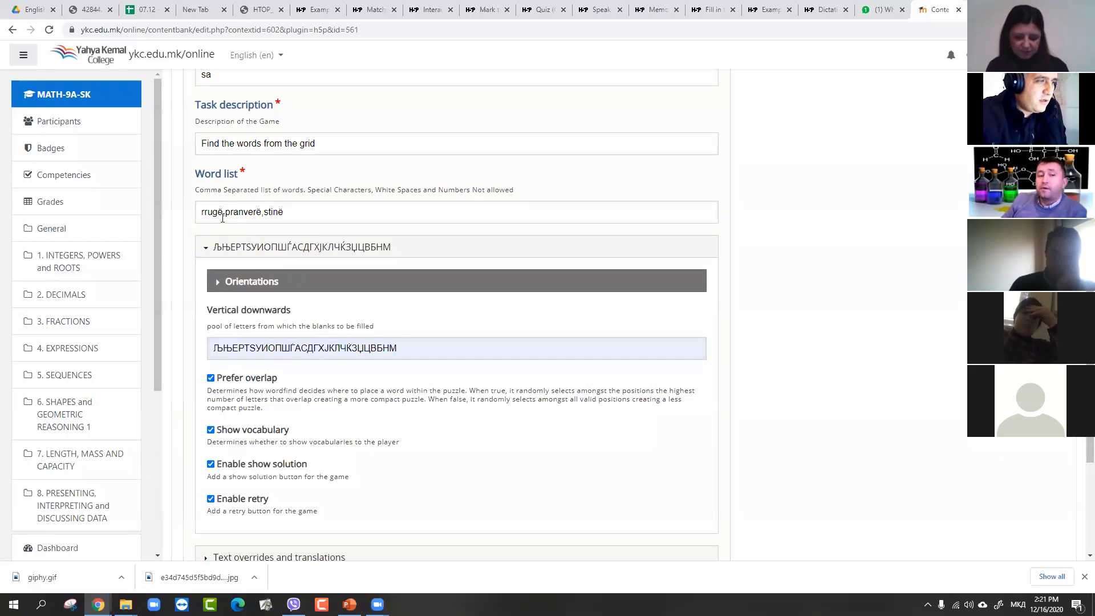
drag(203, 215, 285, 212)
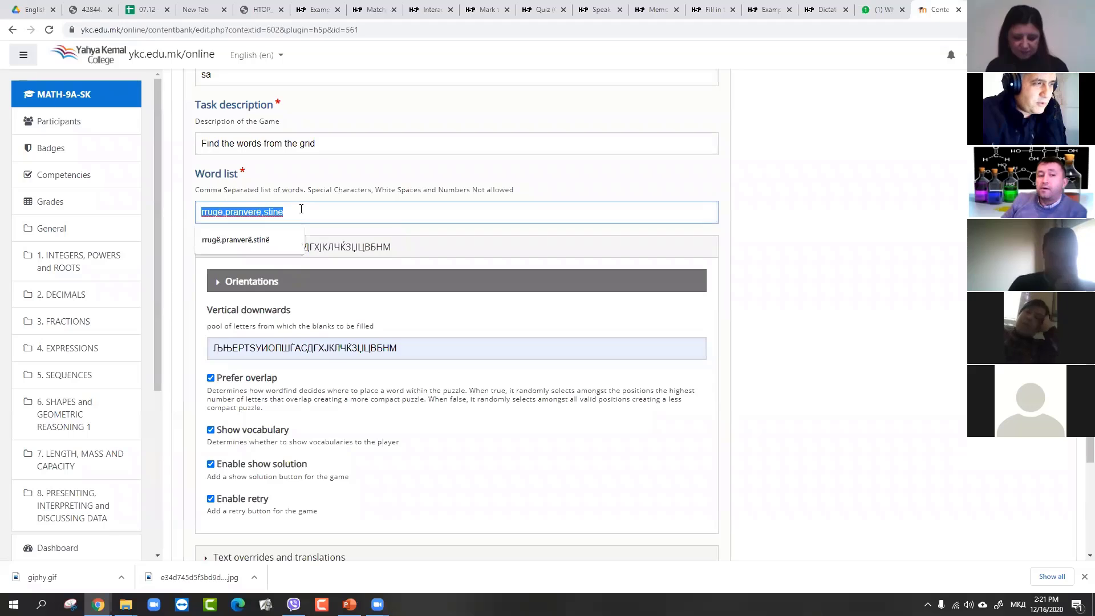
click(227, 219)
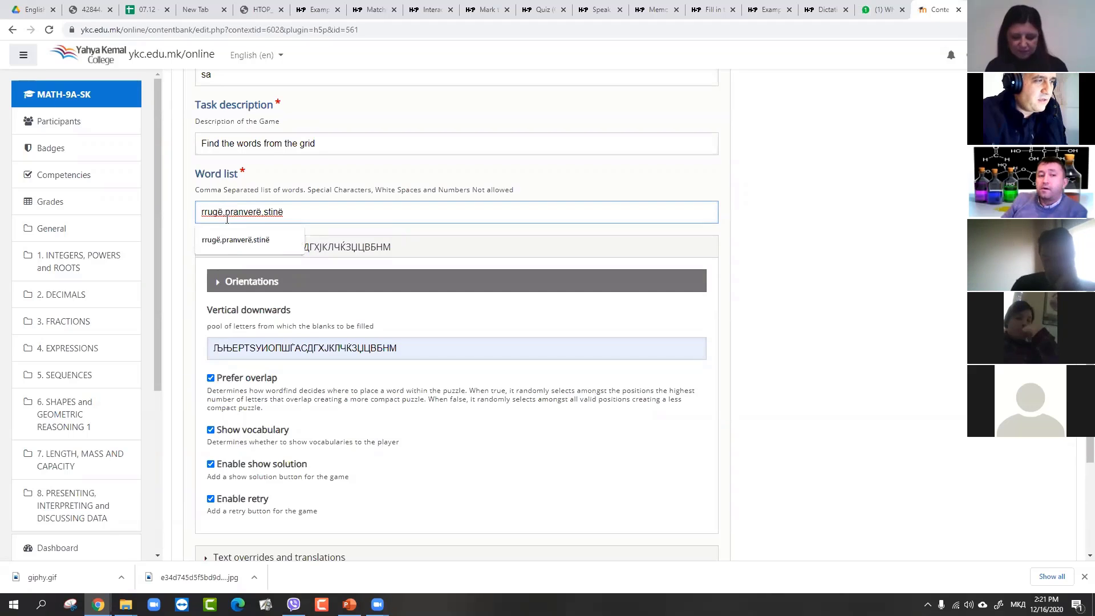
Save the "sa" word search and view the generated letter grid with its word list
scroll(335, 212, down, 4)
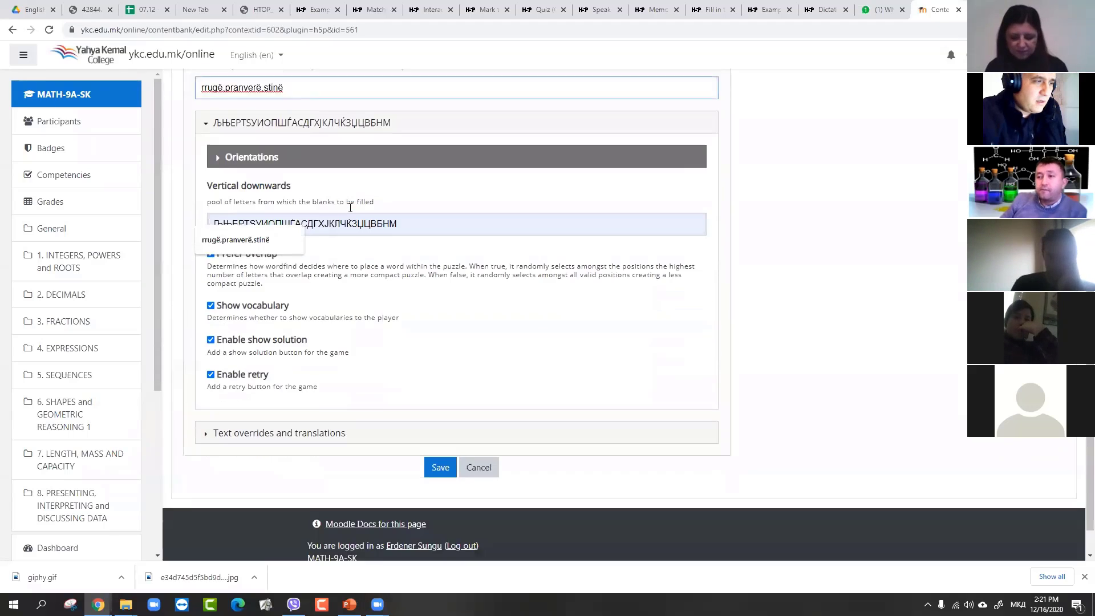
scroll(501, 225, up, 8)
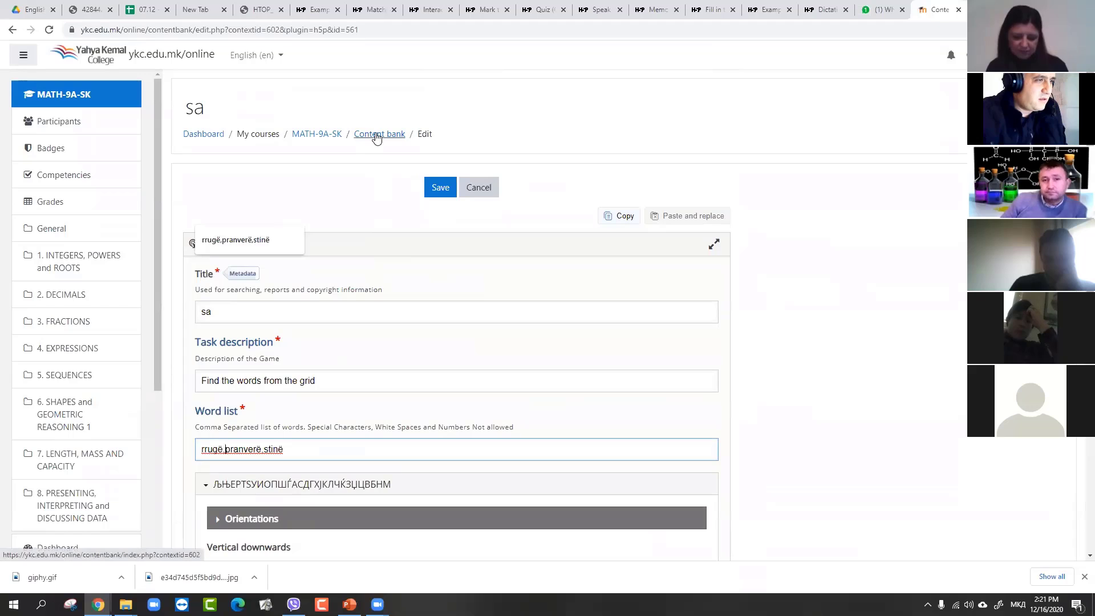
drag(372, 133, 379, 136)
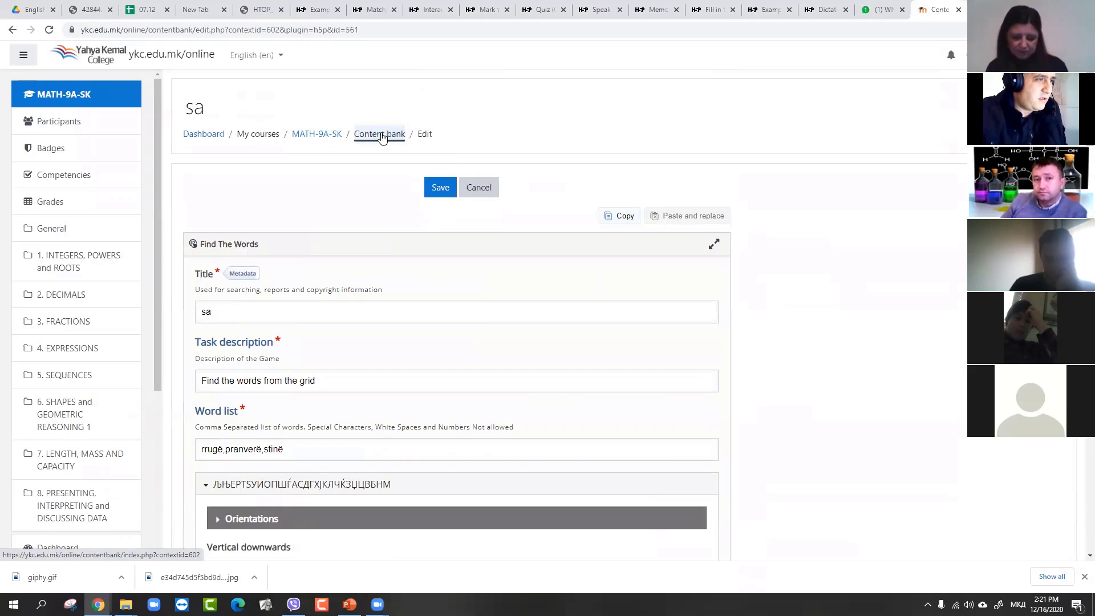
click(428, 186)
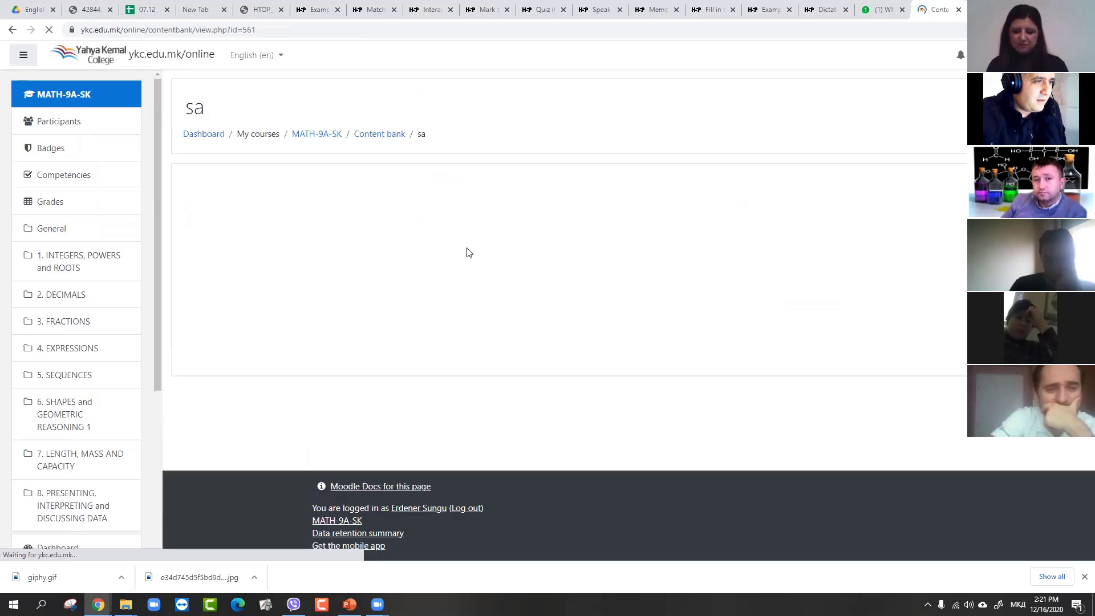
scroll(660, 272, down, 3)
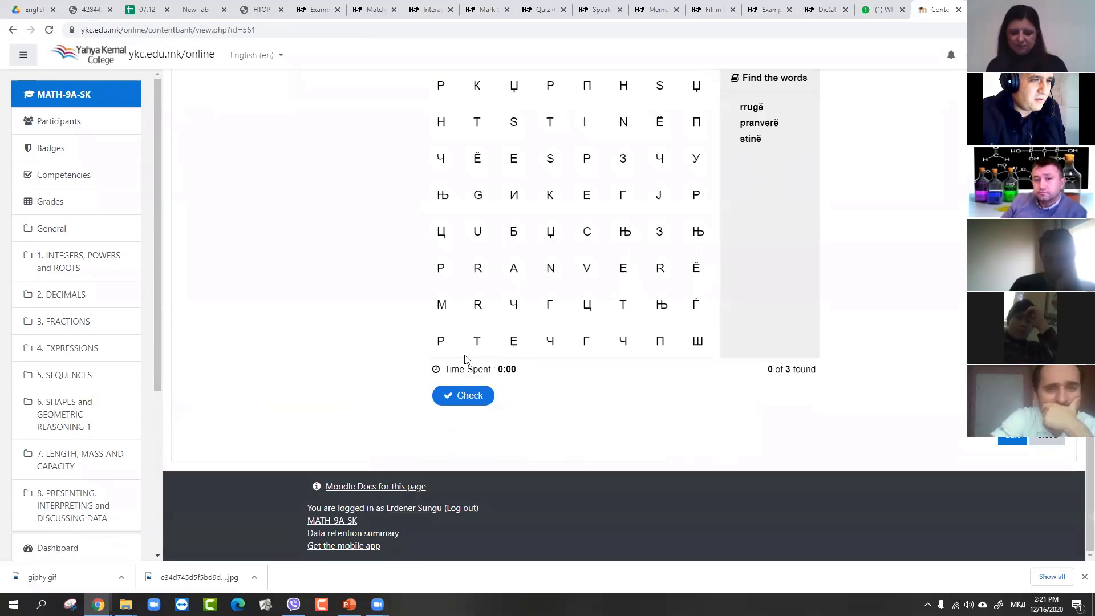
scroll(465, 359, up, 3)
scroll(535, 337, down, 1)
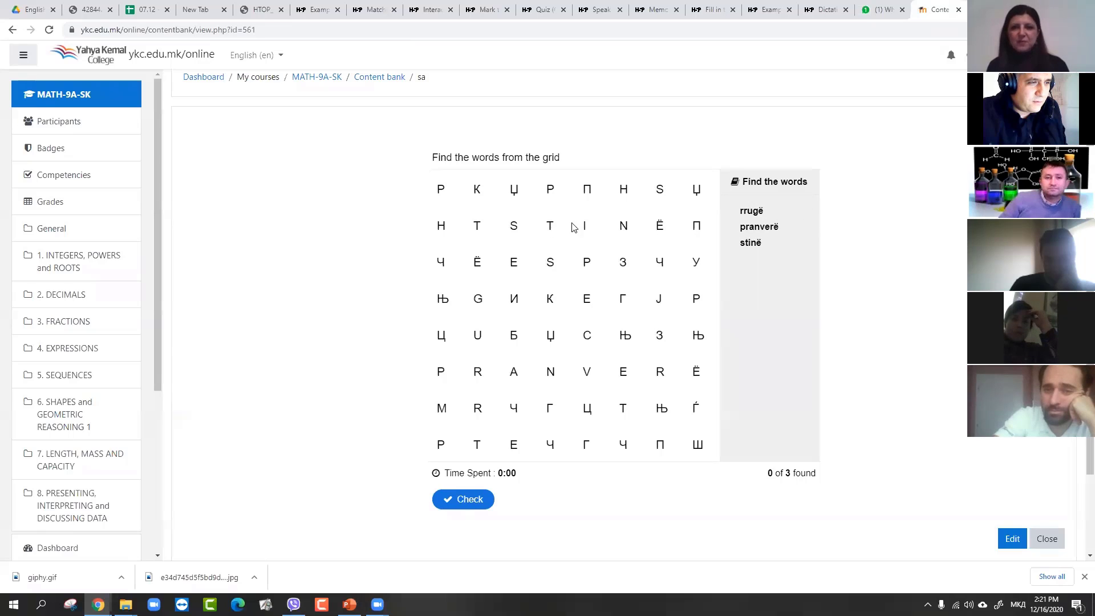
Mark the words "stinë" and "rrugë" in the letter grid
drag(513, 225, 660, 226)
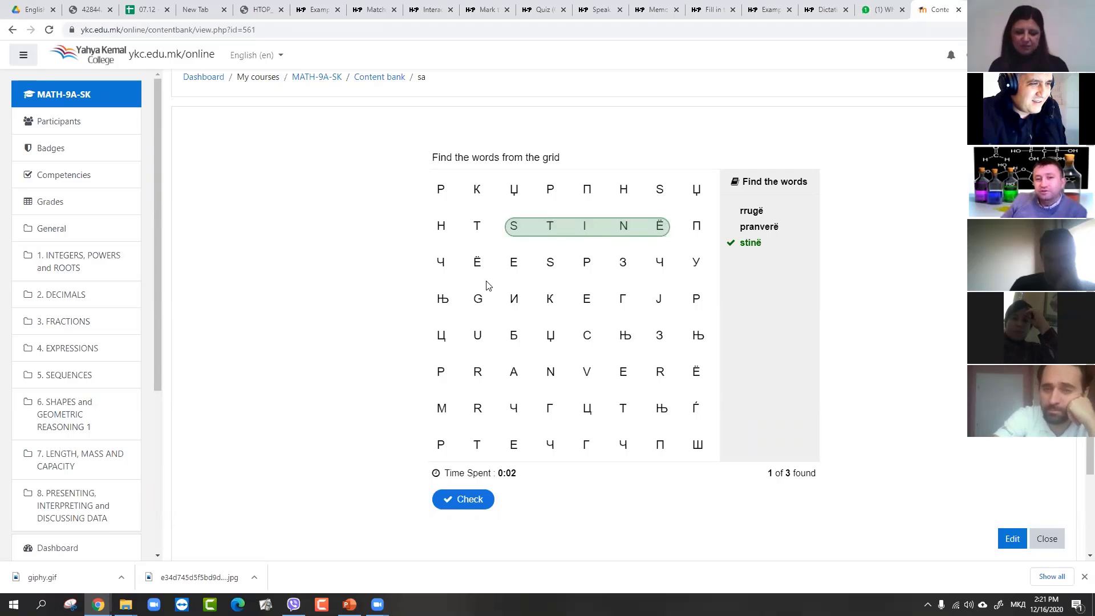
drag(480, 408, 478, 262)
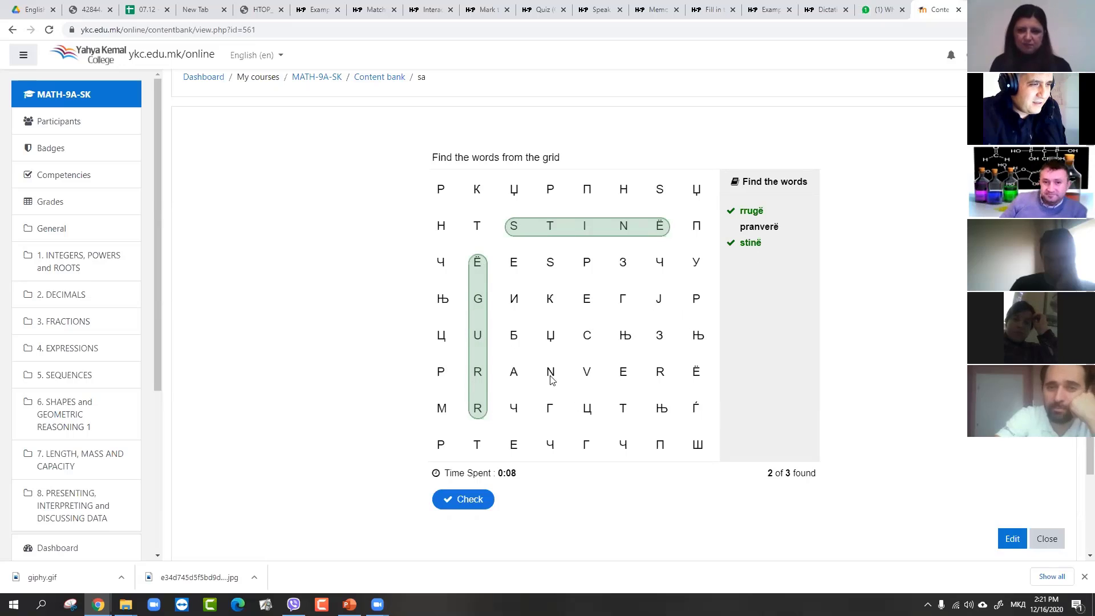
scroll(550, 371, down, 2)
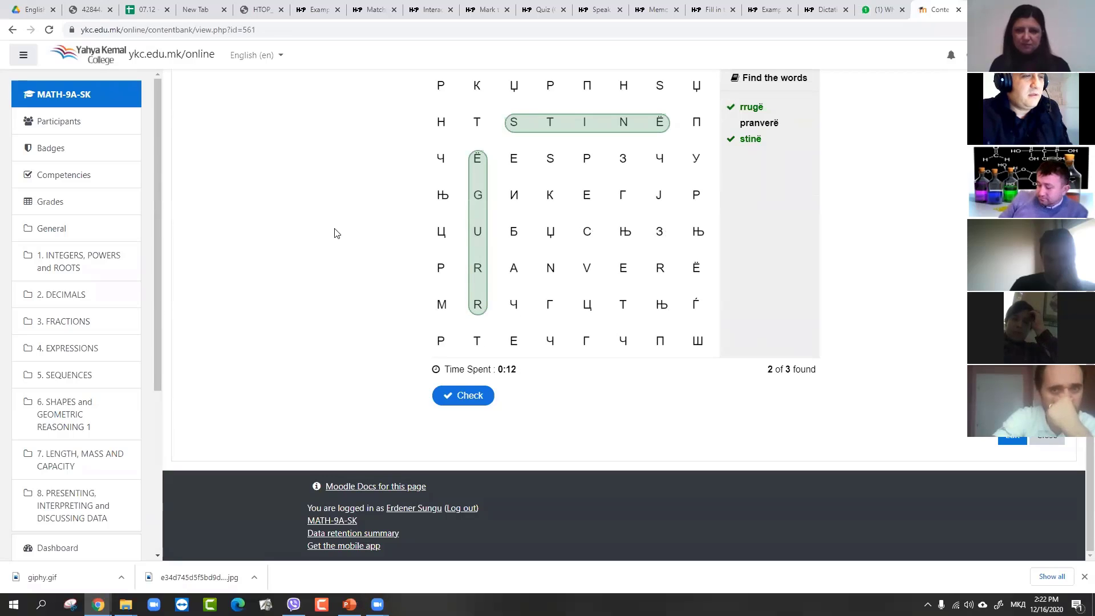
scroll(733, 262, up, 3)
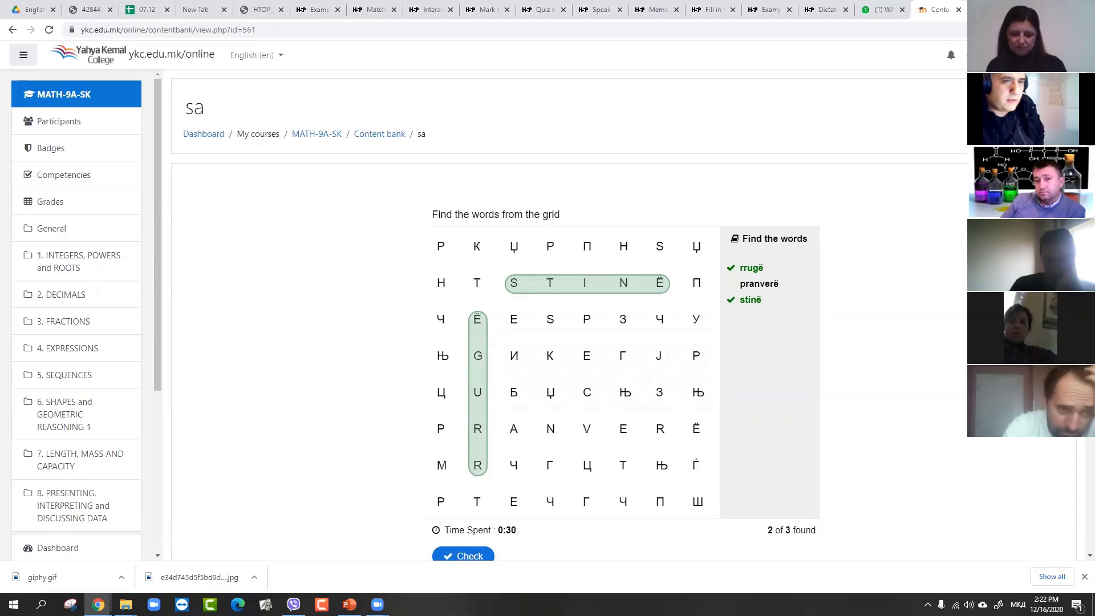
Open the "sa" game for editing and expand its text overrides and its letter pool and behaviour settings
key(F5)
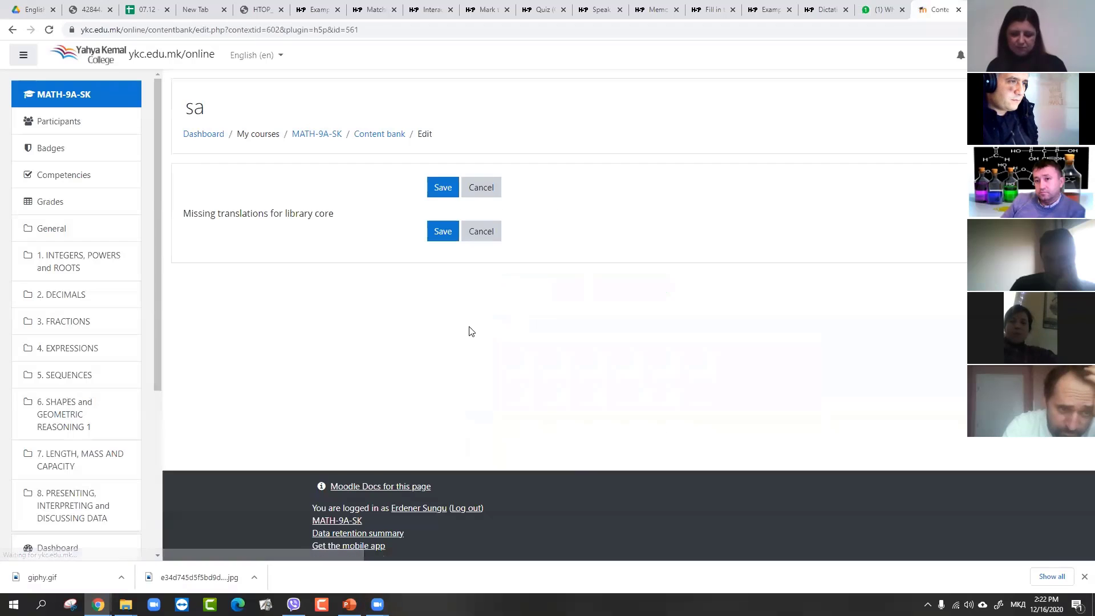
scroll(415, 313, down, 3)
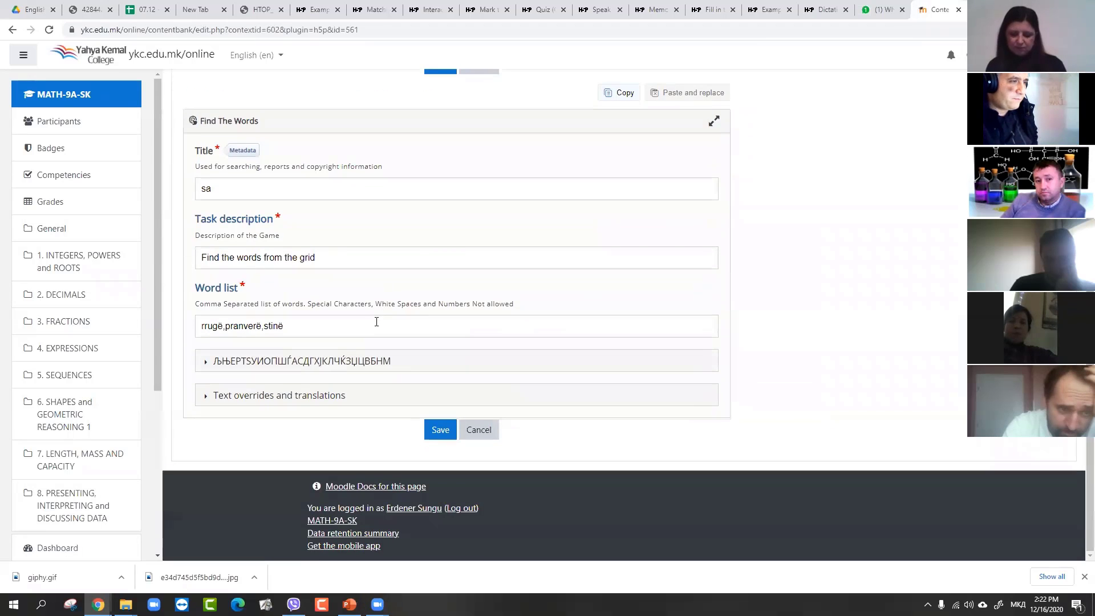
click(210, 403)
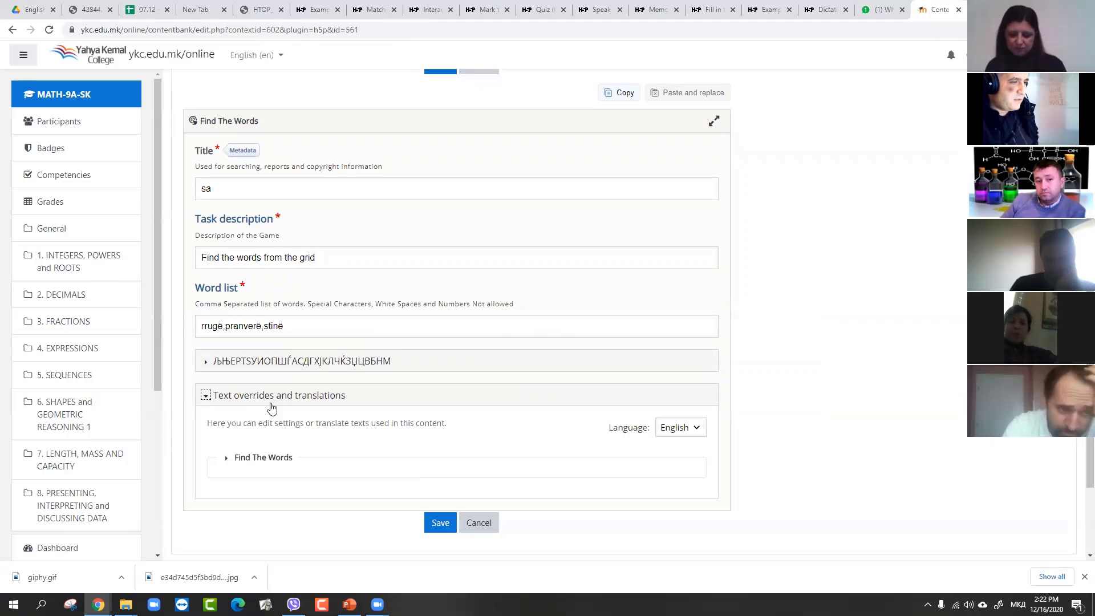
scroll(230, 342, down, 2)
click(203, 271)
scroll(316, 337, down, 3)
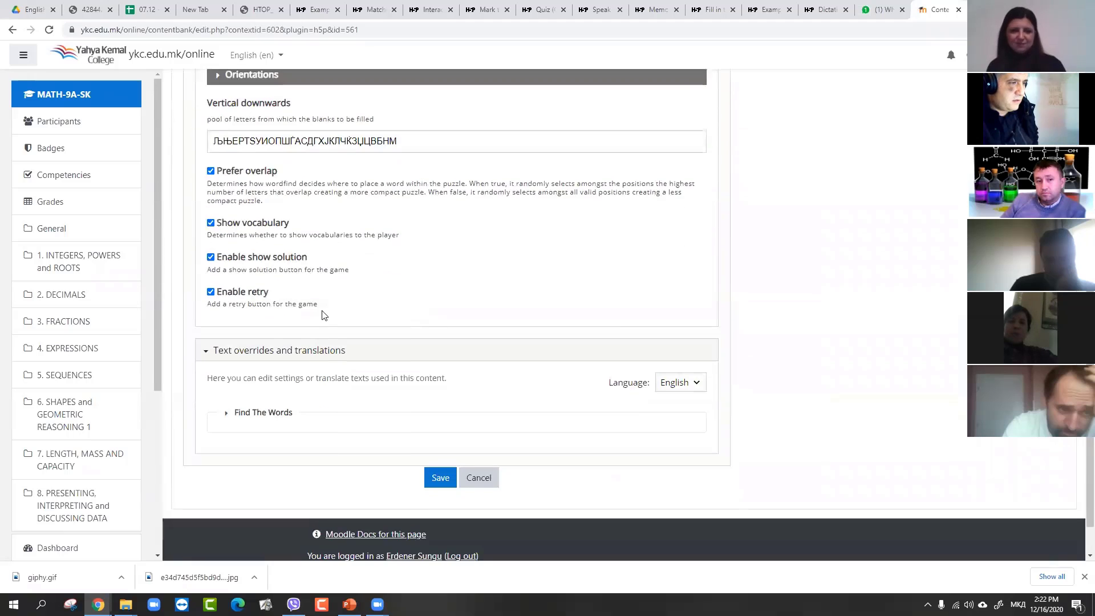
Highlight the Cyrillic letter pool and copy the entire "sa" Find The Words content for reuse
scroll(530, 300, up, 3)
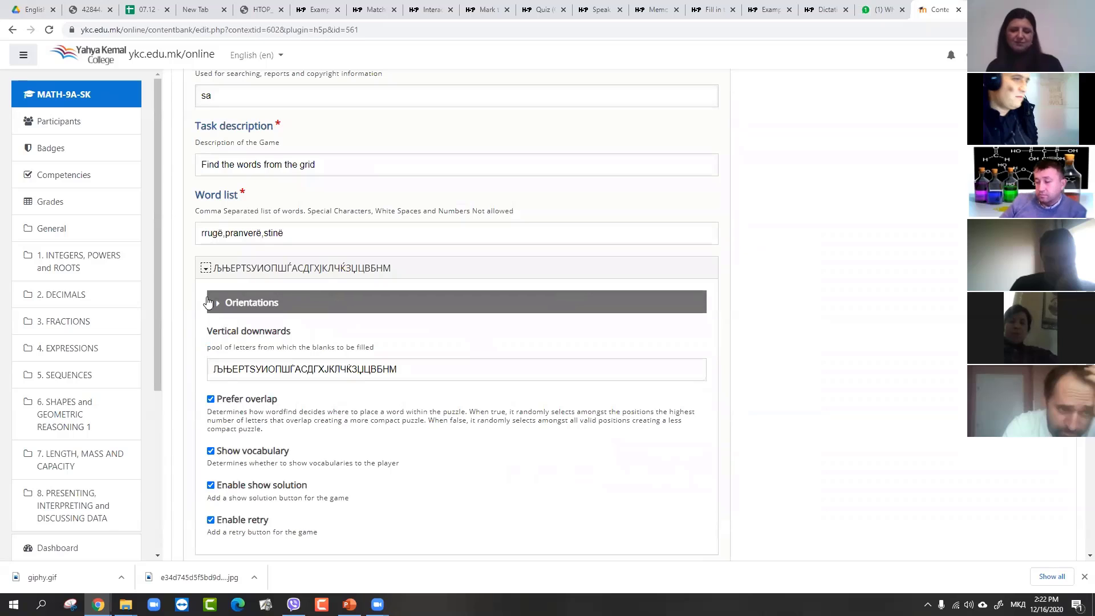
scroll(416, 271, up, 4)
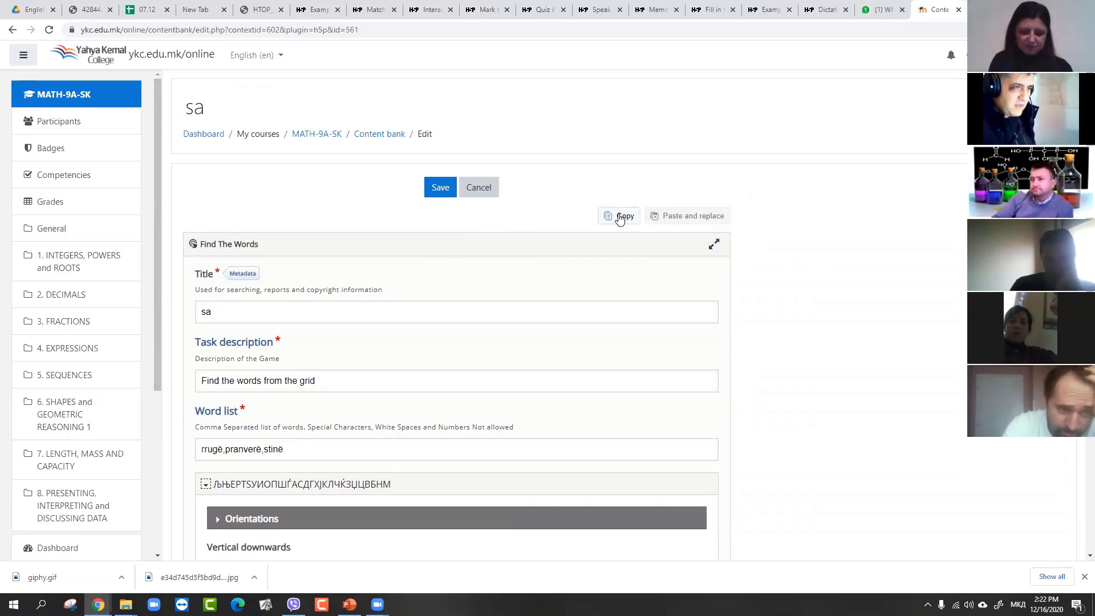
scroll(328, 346, down, 4)
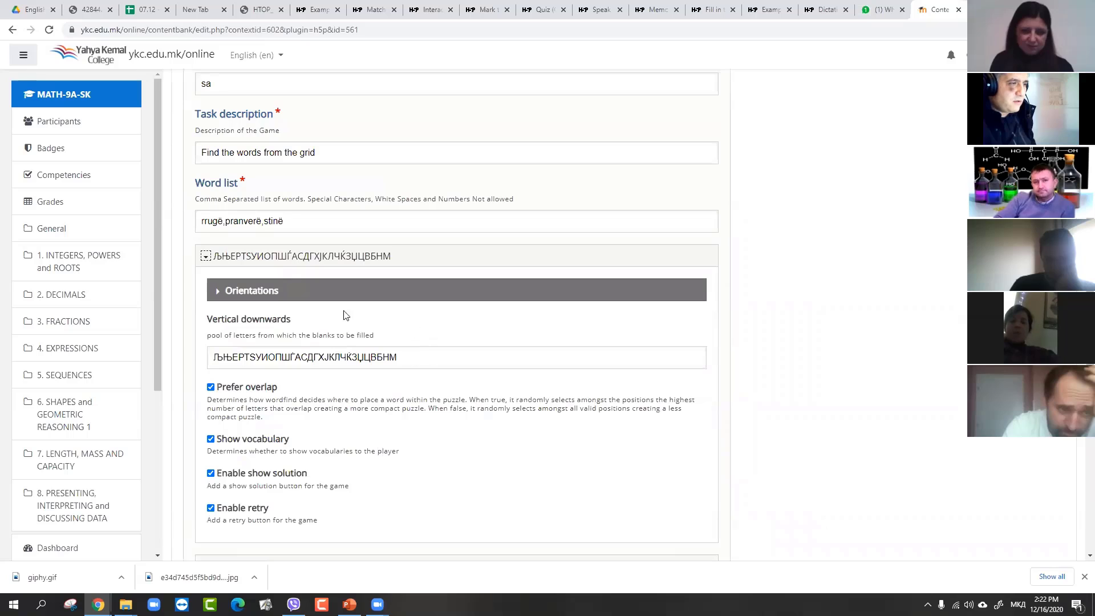
drag(513, 363, 198, 388)
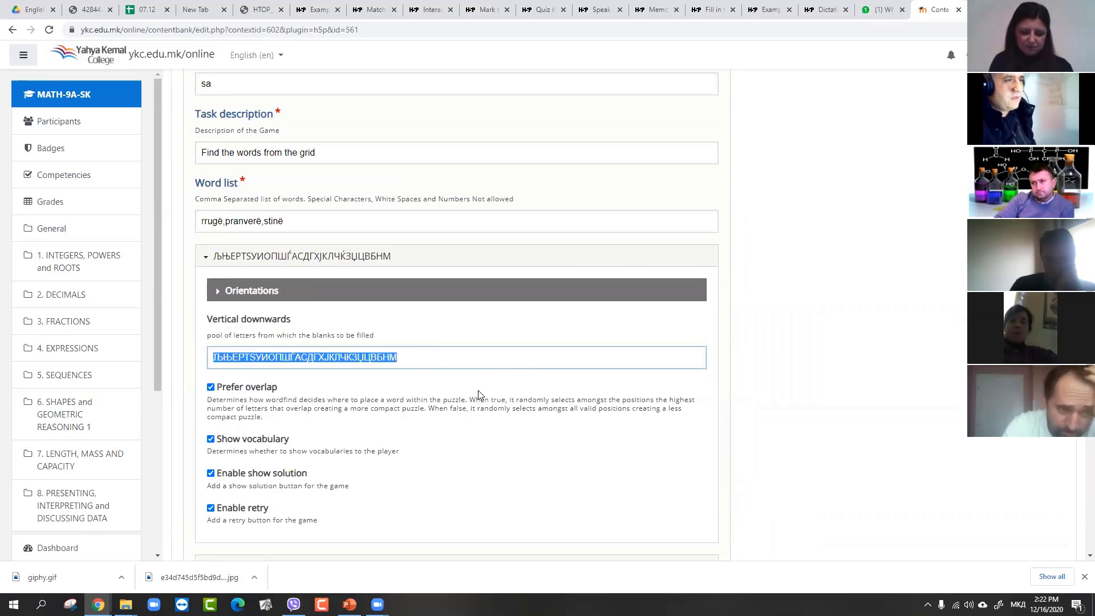
scroll(777, 238, up, 4)
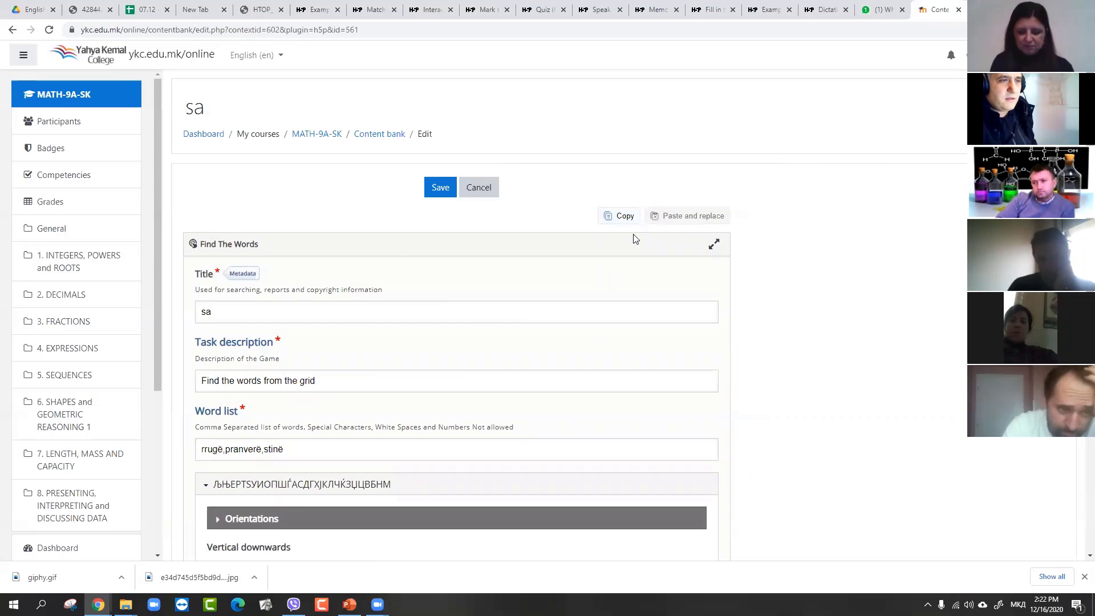
click(623, 216)
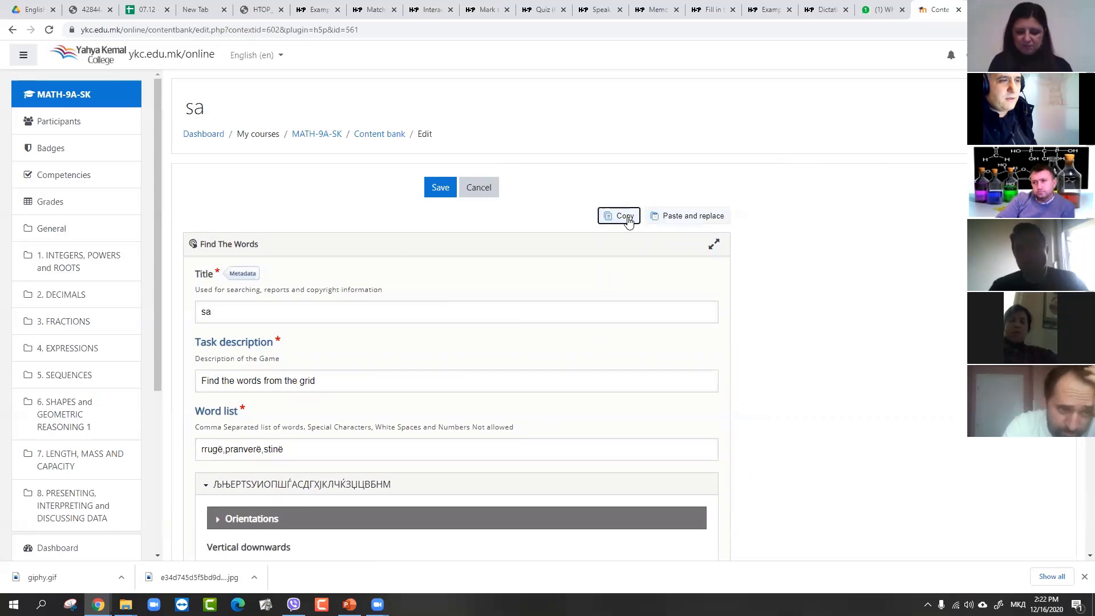
Start a new Find The Words item from the MATH-9A-SK content bank
click(378, 134)
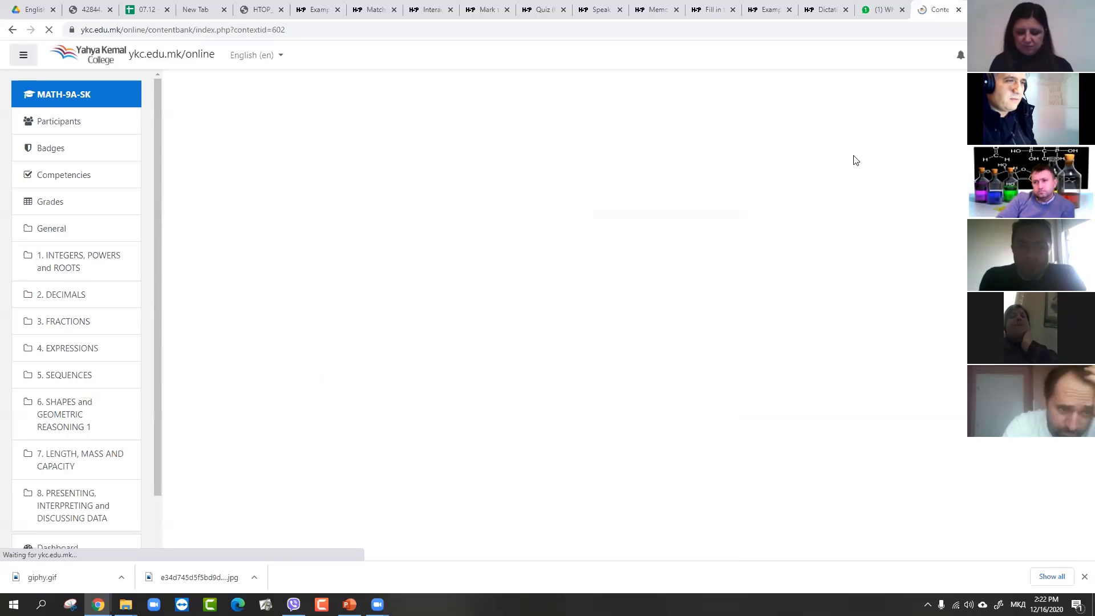
click(935, 195)
scroll(892, 274, down, 4)
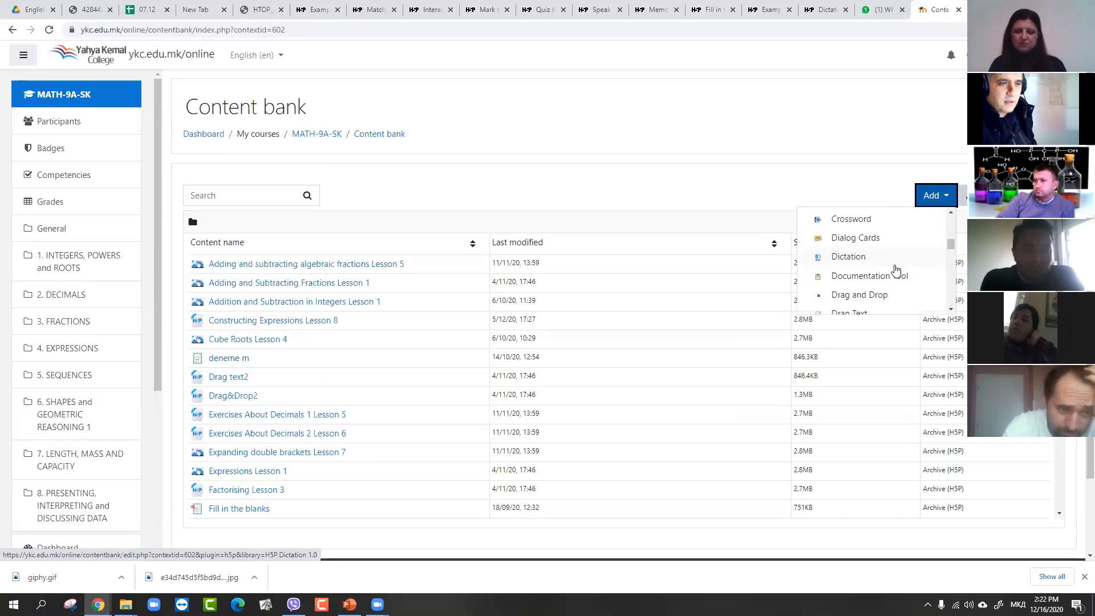
scroll(858, 244, down, 3)
scroll(867, 257, up, 6)
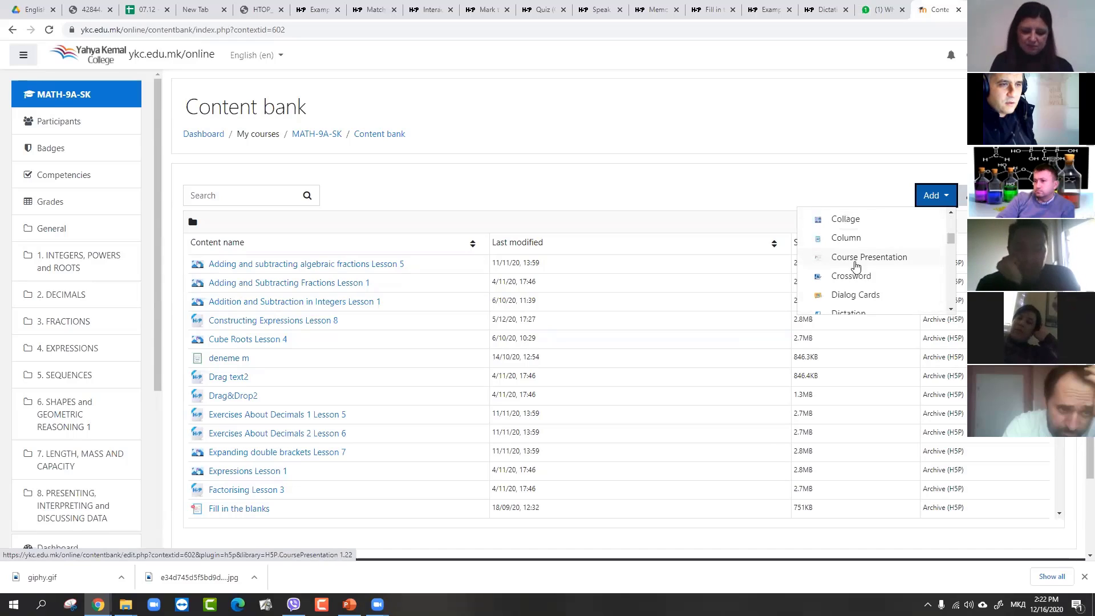
scroll(870, 262, down, 6)
scroll(871, 271, down, 2)
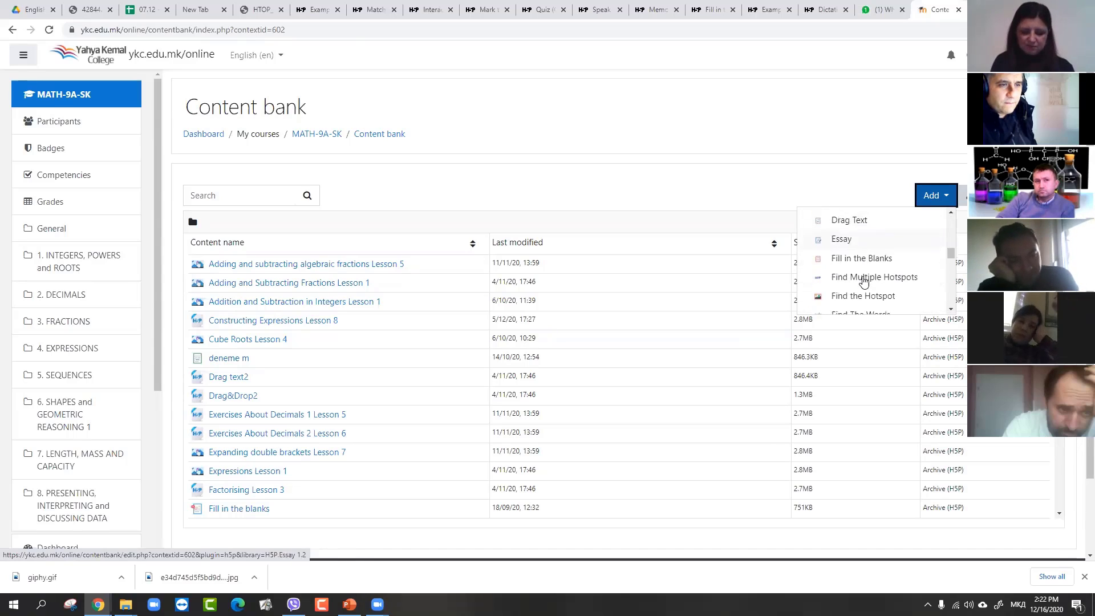
scroll(867, 280, down, 2)
click(866, 240)
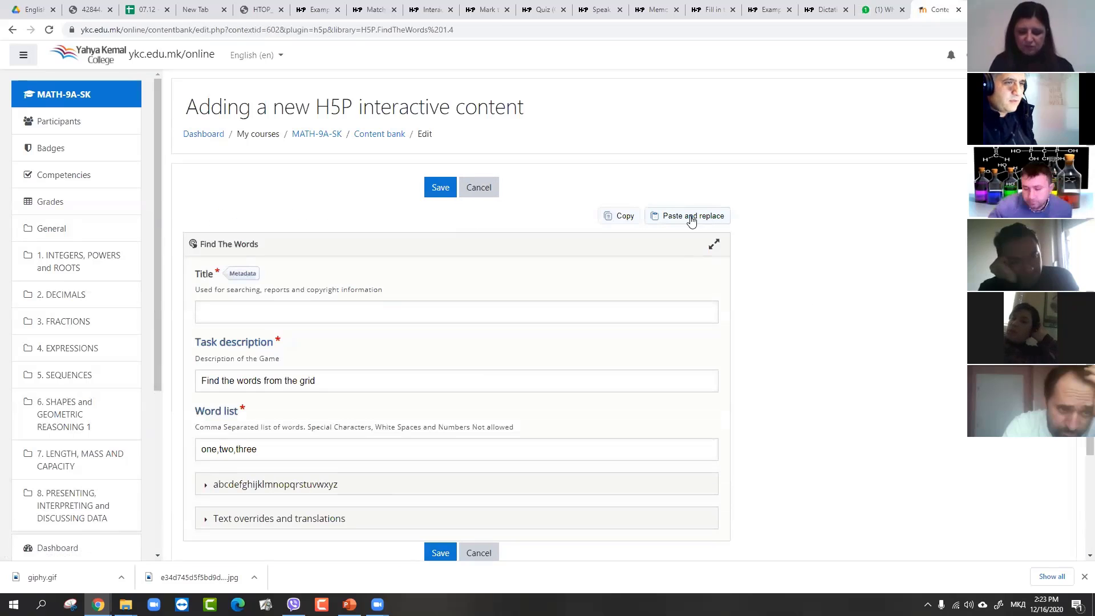
Replace the new item's default content with the copied "sa" game and review the filled-in fields
click(691, 216)
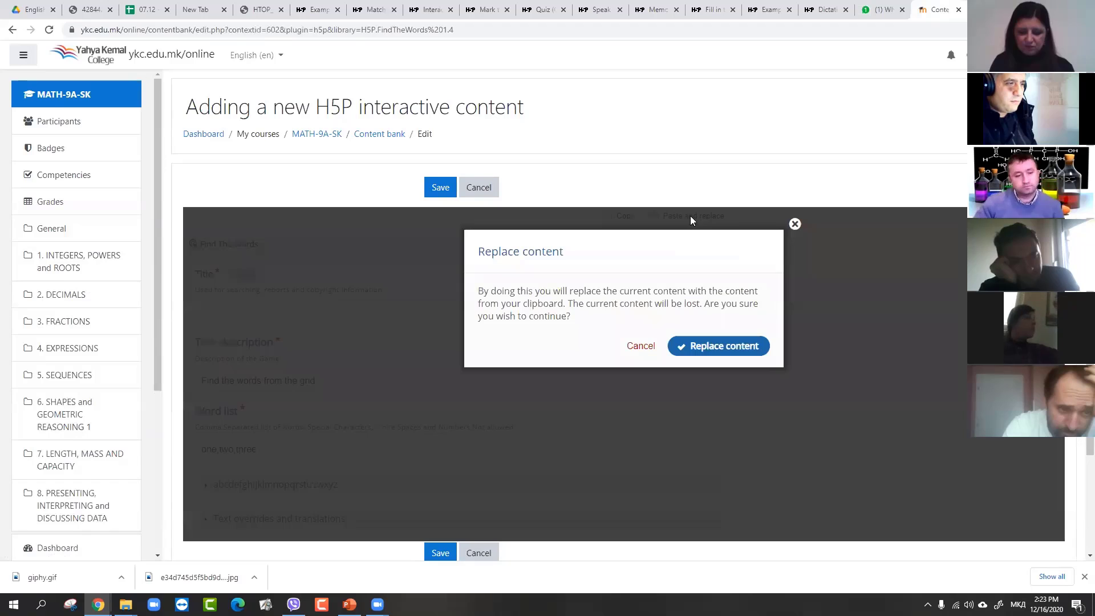
click(719, 346)
scroll(520, 350, down, 3)
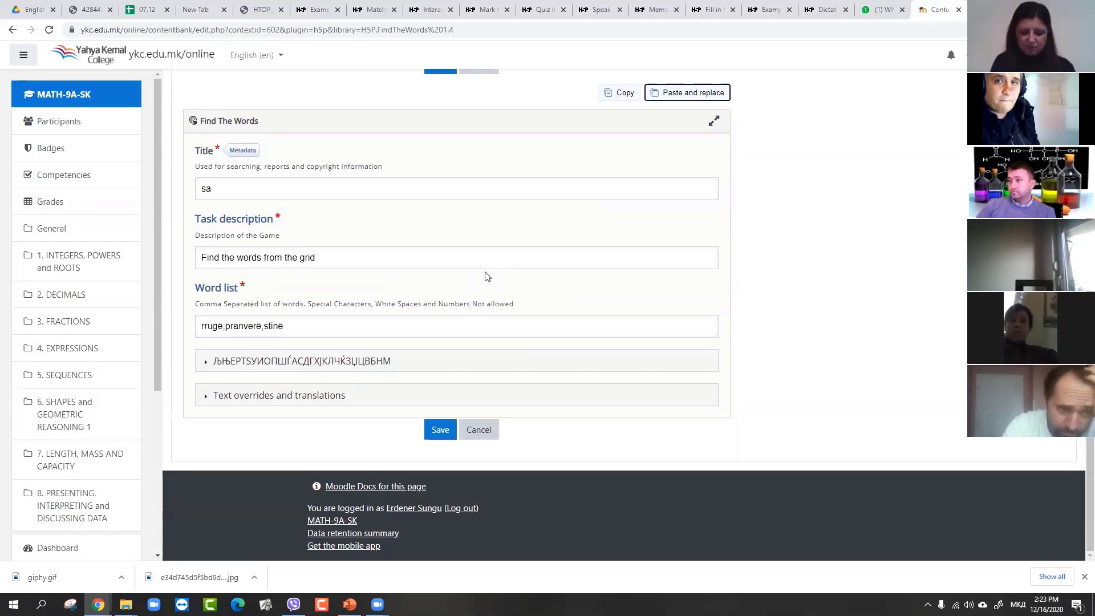
scroll(567, 95, up, 2)
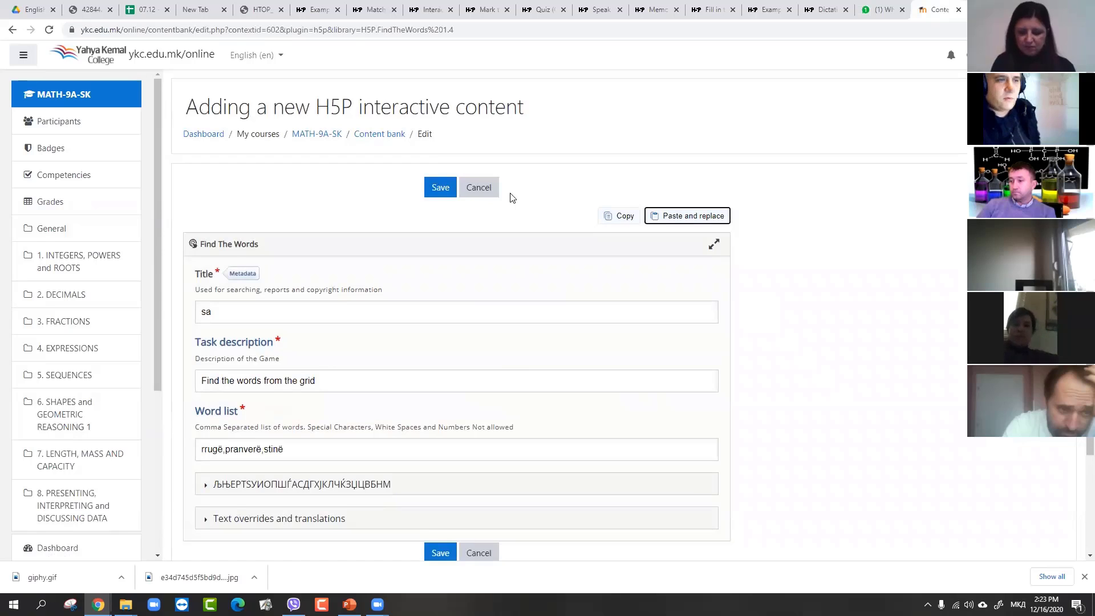
Leave the new item unsaved, return to the content bank and open the MATH-9A-SK course page
click(391, 135)
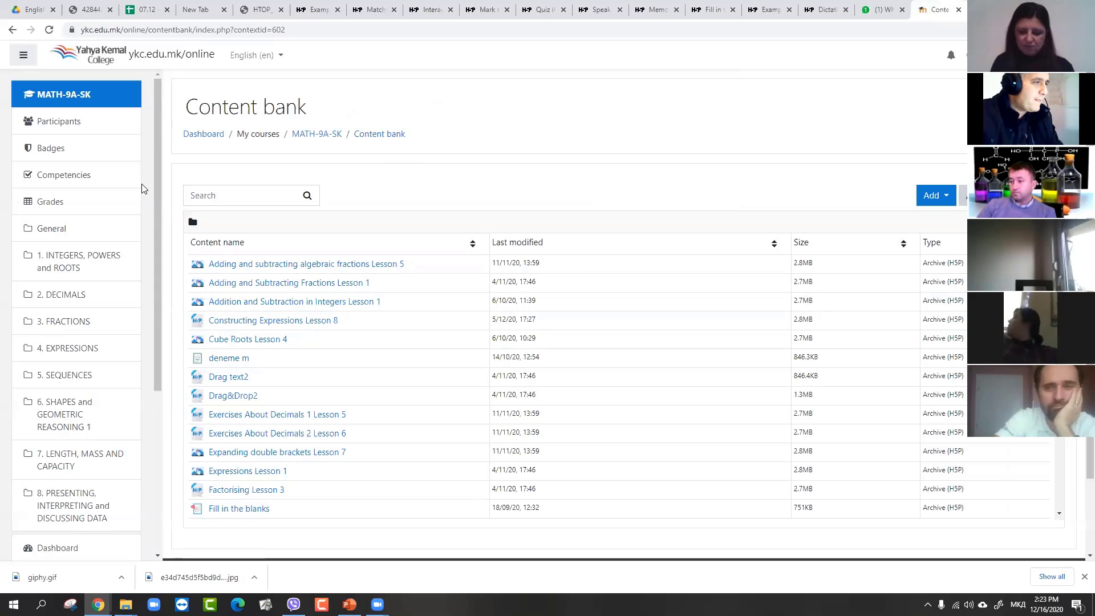
scroll(303, 379, down, 3)
scroll(269, 387, up, 3)
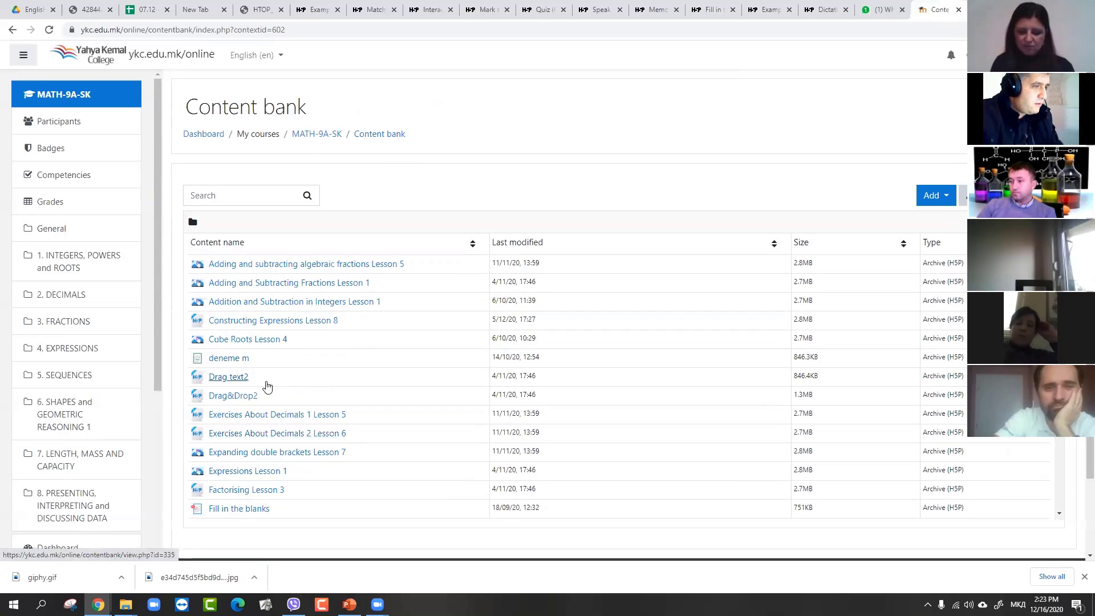
scroll(117, 310, down, 5)
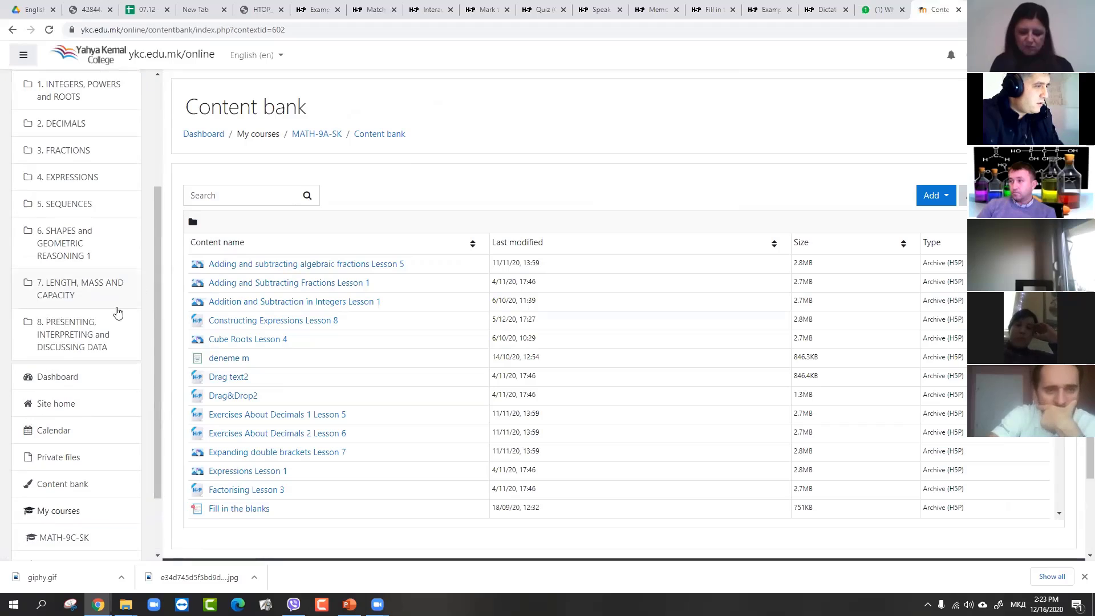
click(80, 507)
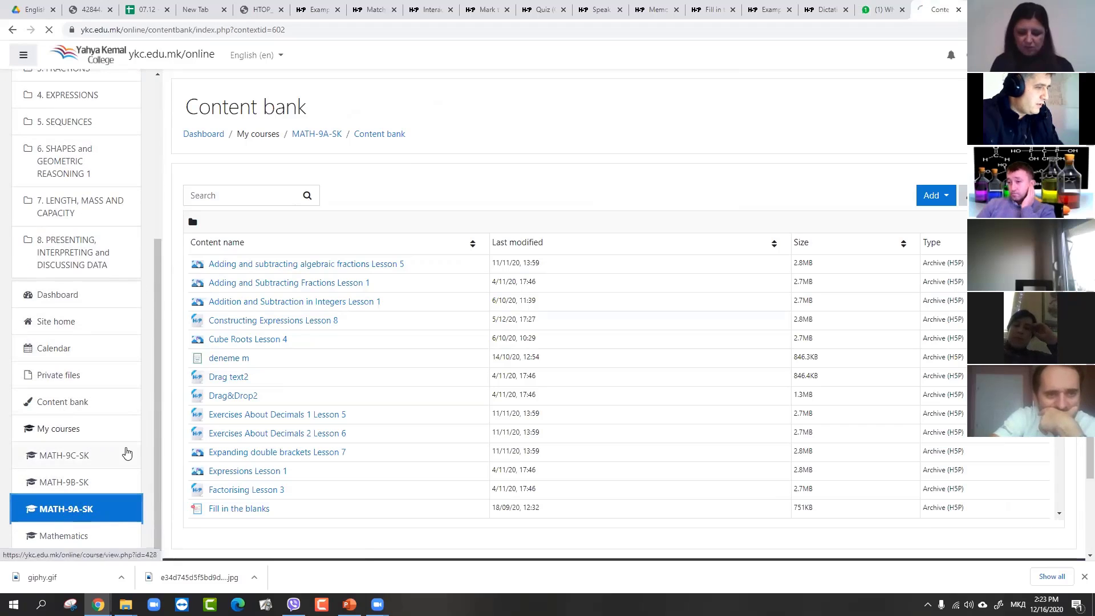
Turn on editing for the Maths 9A course and add a new H5P activity to its General section
scroll(362, 275, down, 8)
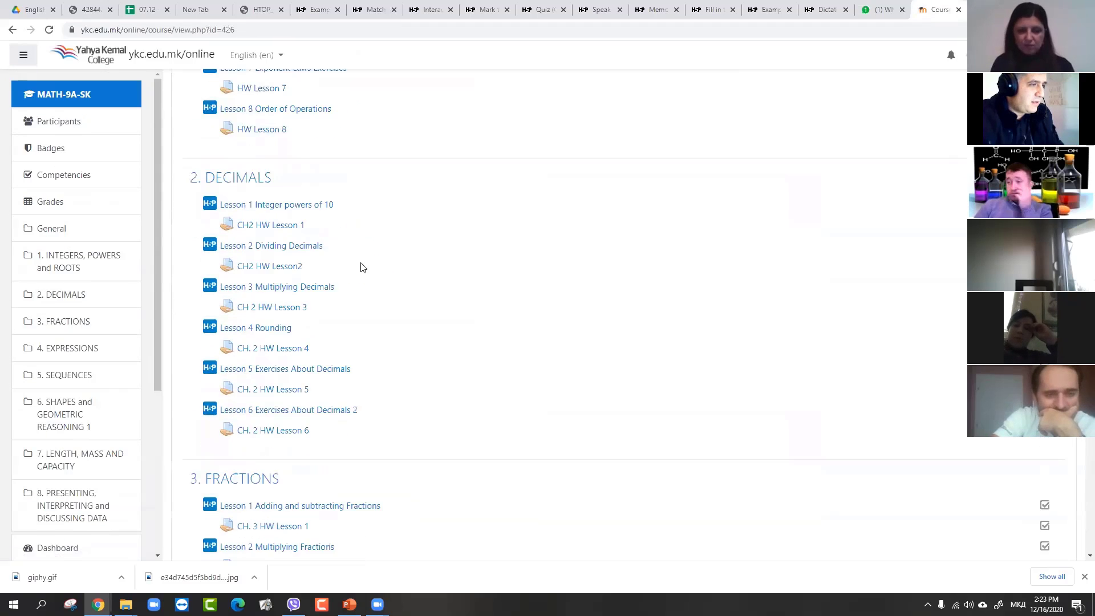
scroll(312, 245, down, 20)
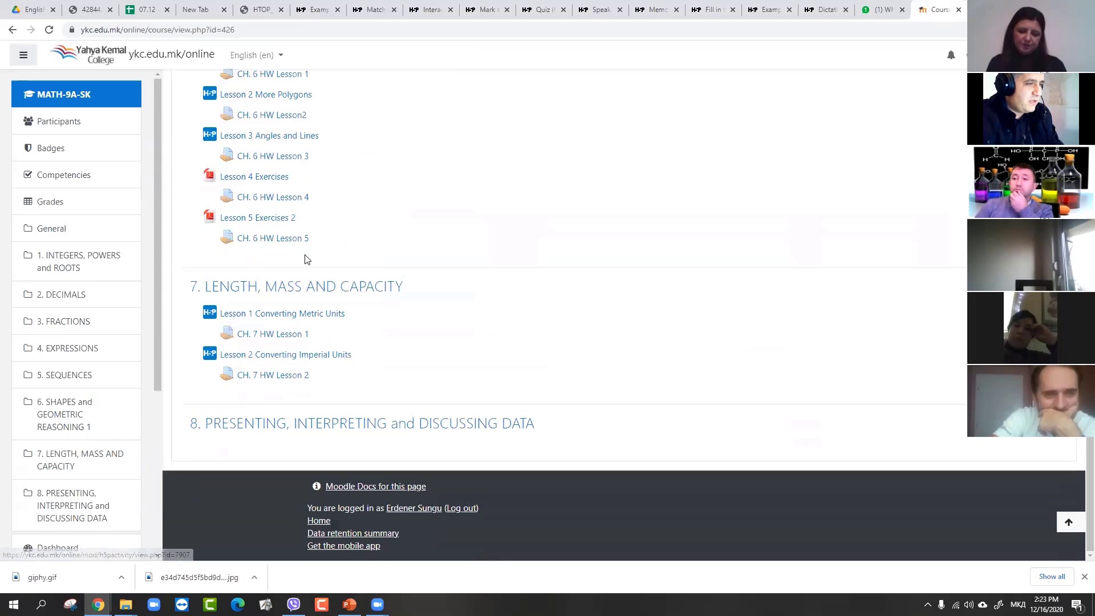
scroll(732, 411, up, 20)
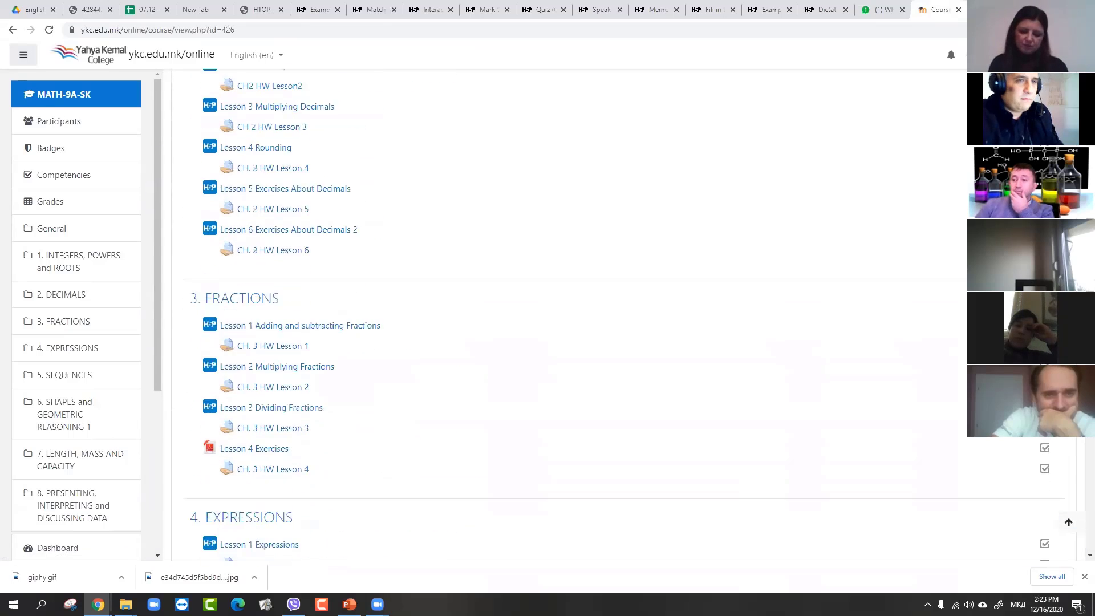
key(F5)
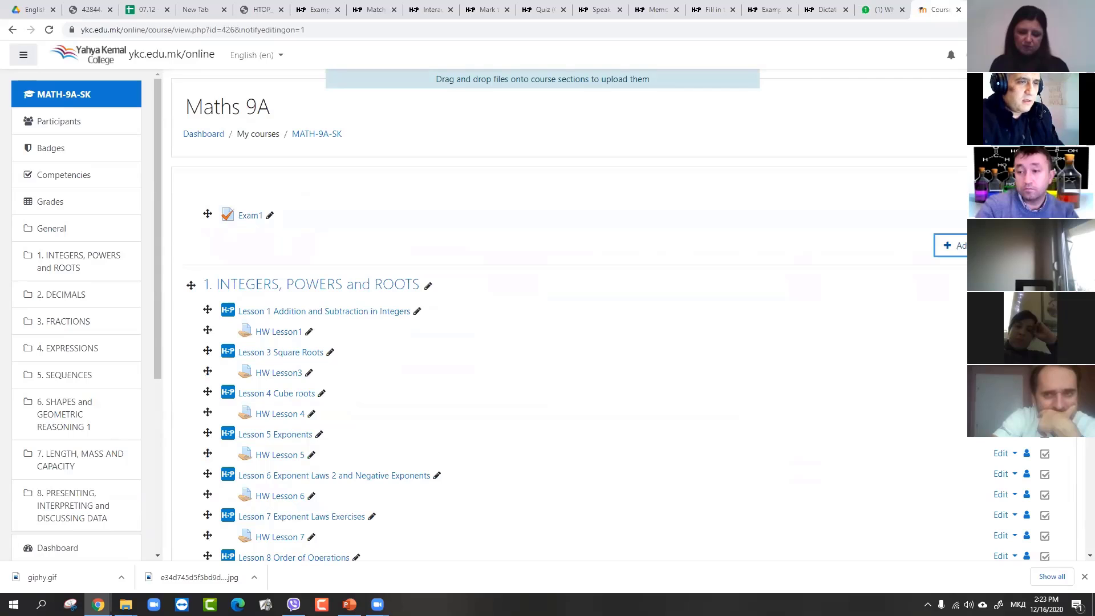
click(950, 245)
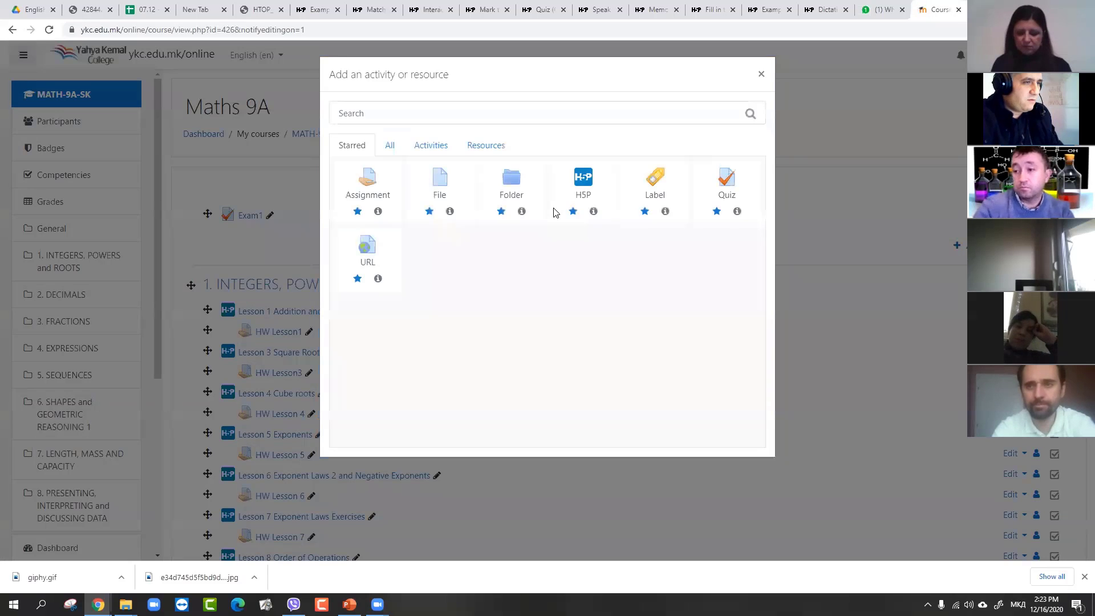
click(583, 180)
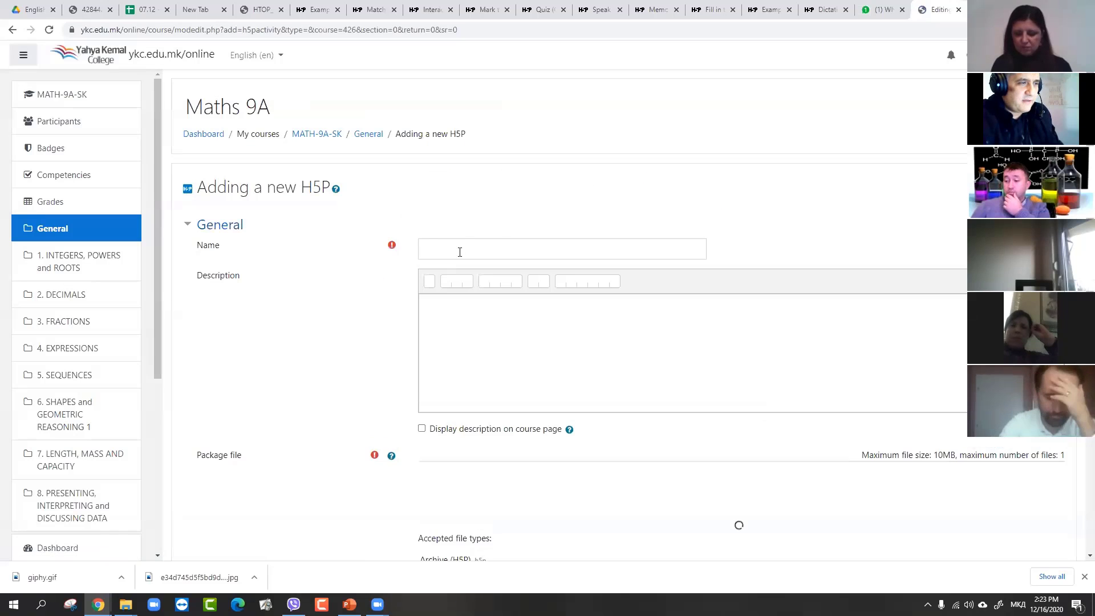
click(471, 252)
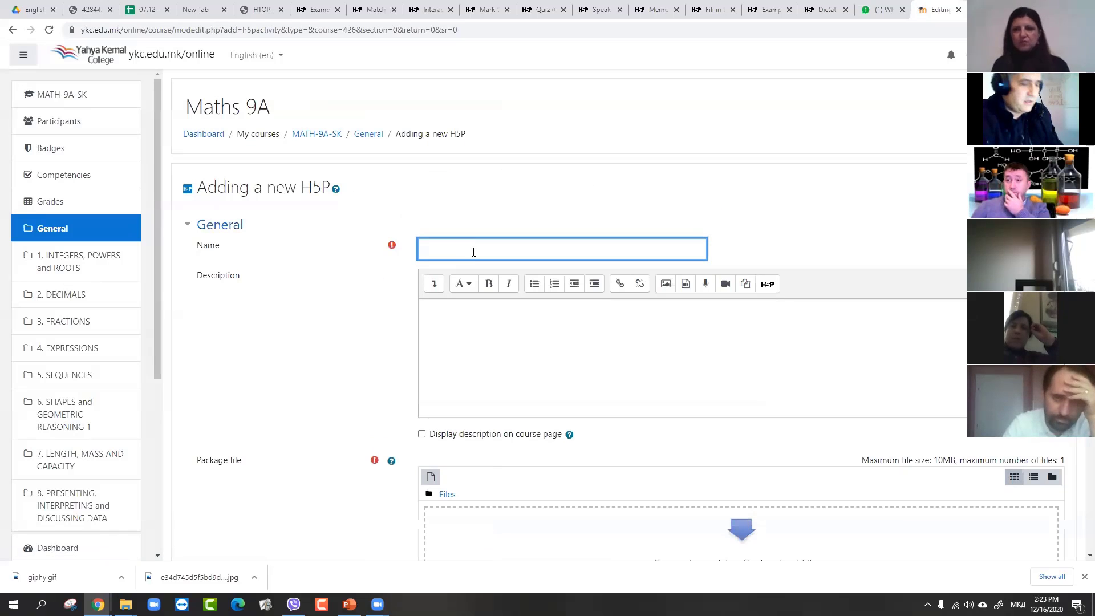
text(T)
text(риал)
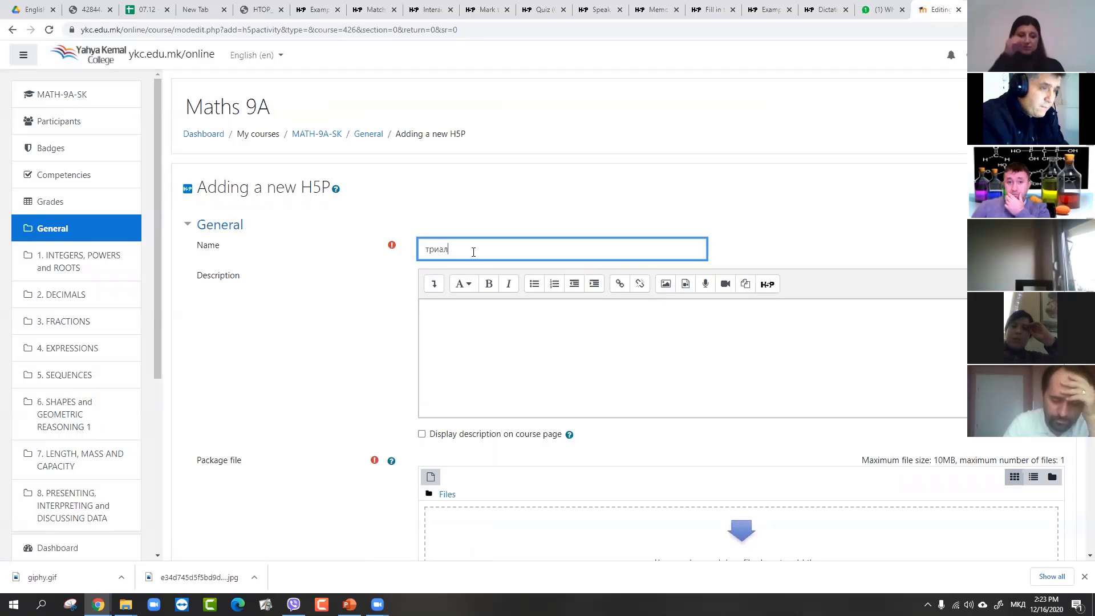
key(BackSpace)
key(BackSpace)
key(BackSpace)
key(BackSpace)
key(BackSpace)
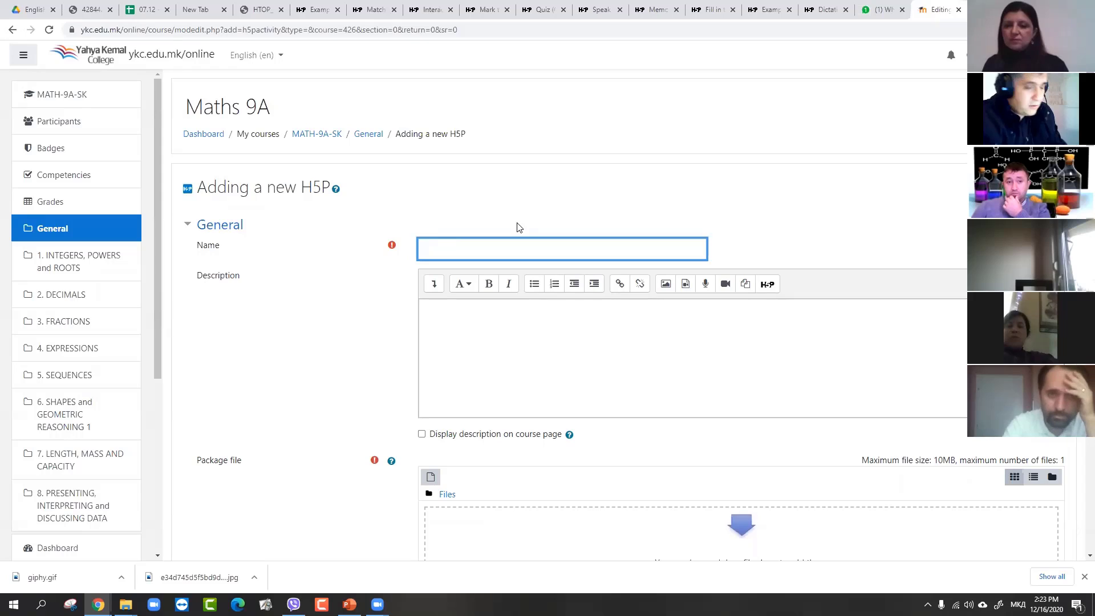
Name the new H5P activity "Trial" using the English input language
click(519, 228)
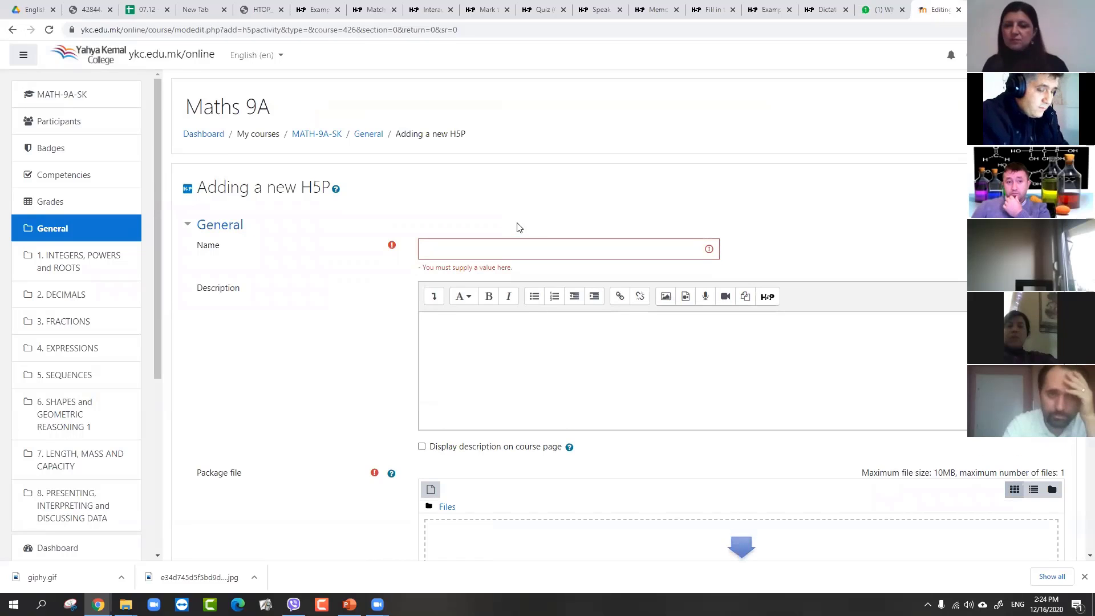
click(580, 242)
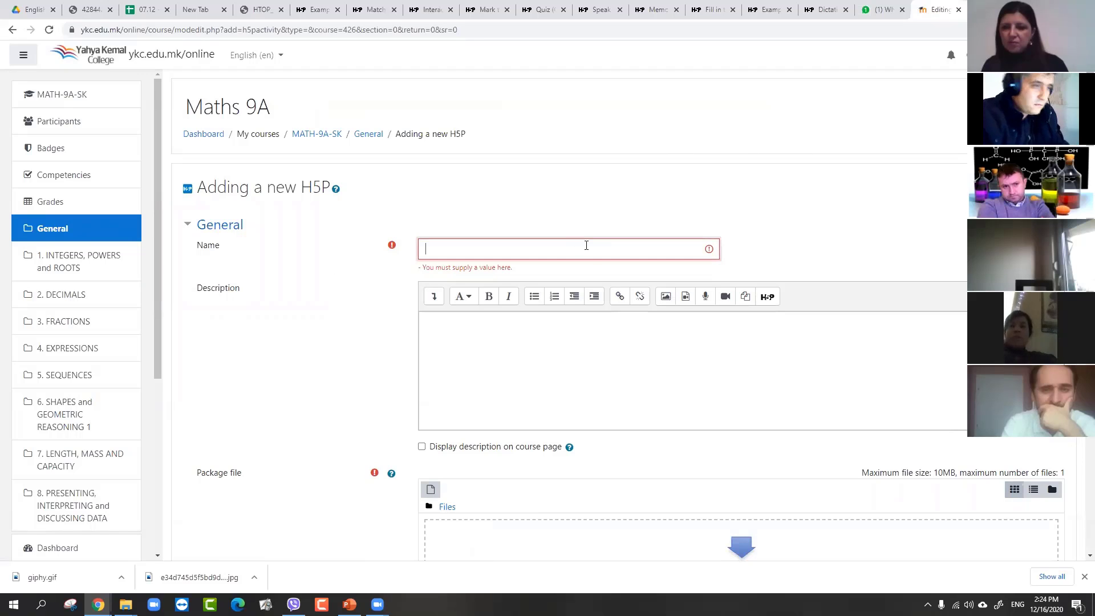
text(Trial)
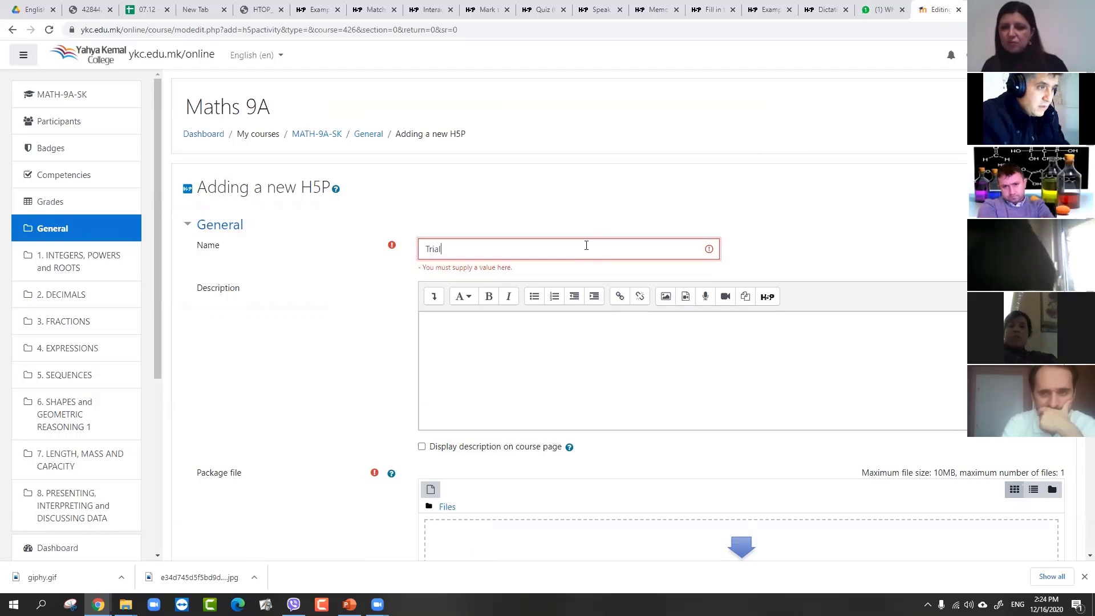
scroll(356, 349, down, 6)
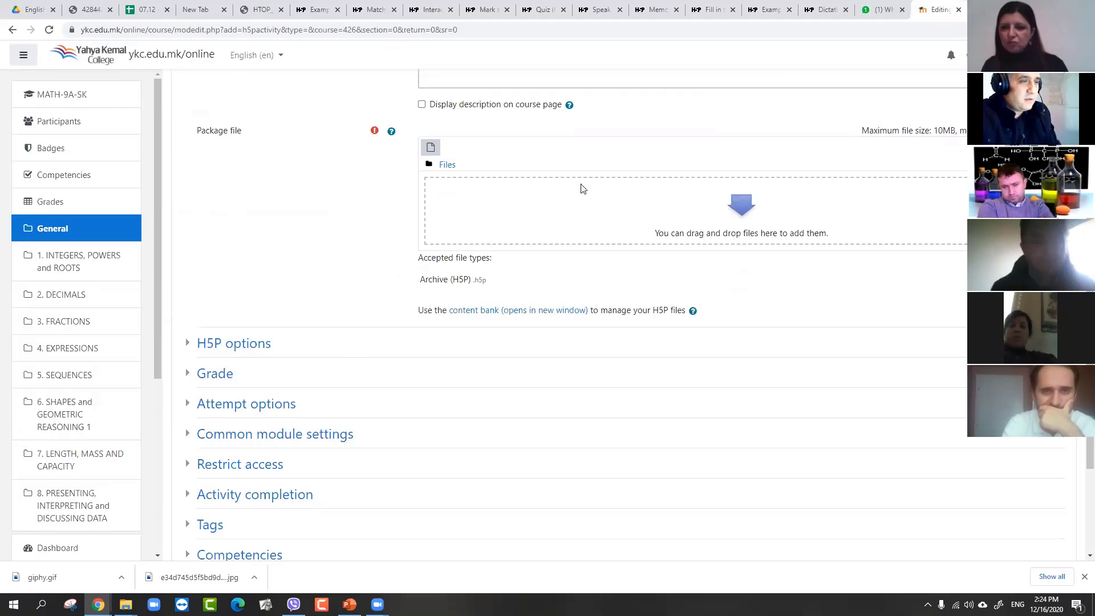
Open the file picker for the Trial activity's package file and show the content bank
click(742, 207)
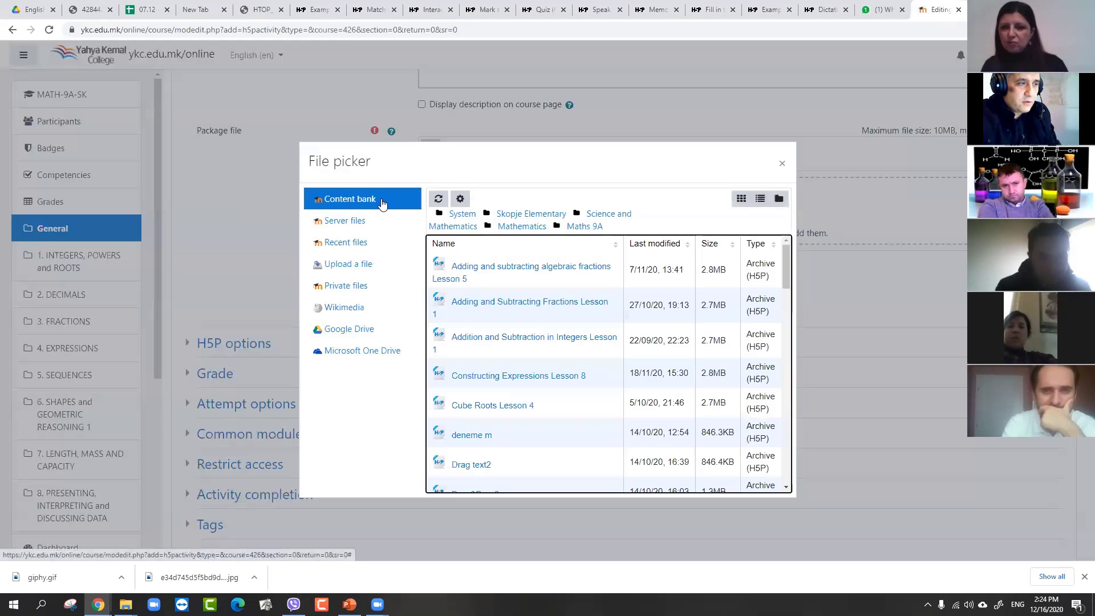
click(353, 203)
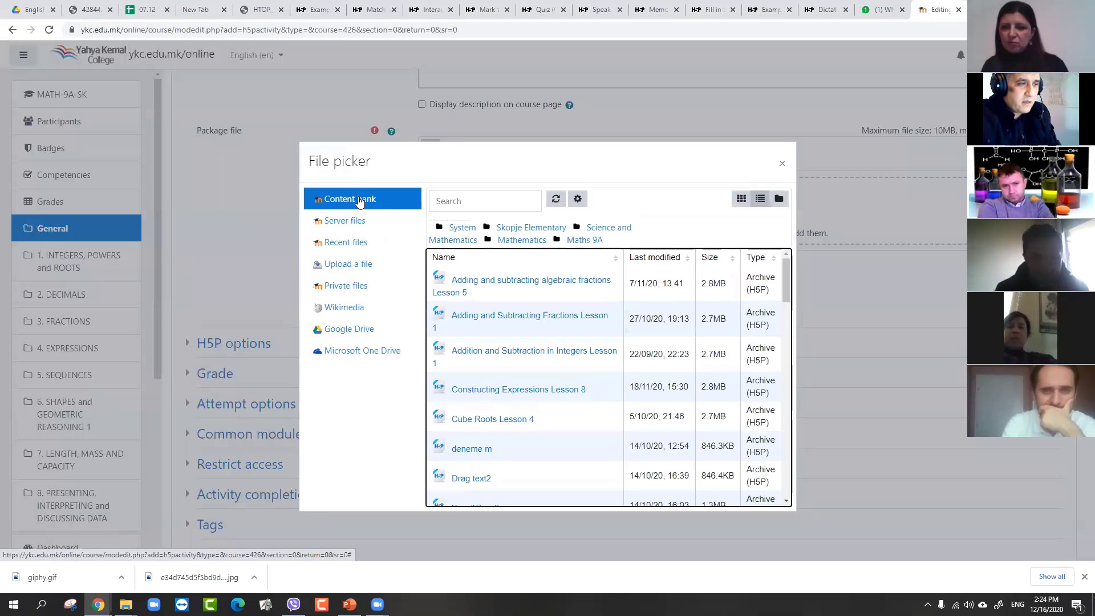
click(359, 201)
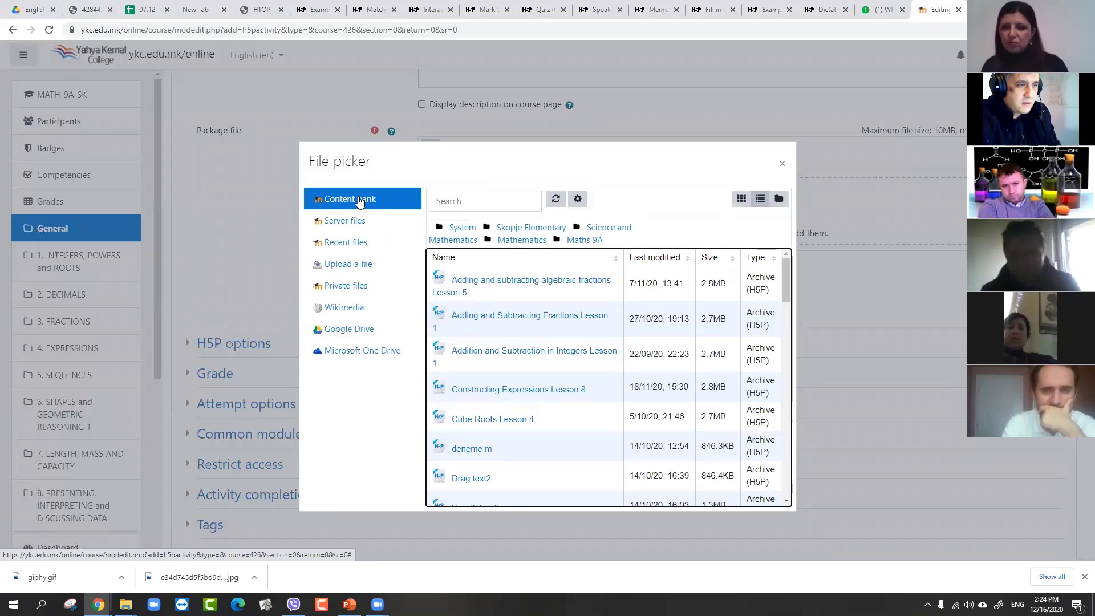
Browse the course folders in the content bank's Mathematics category, from Maths 4A to Maths 9C
click(525, 246)
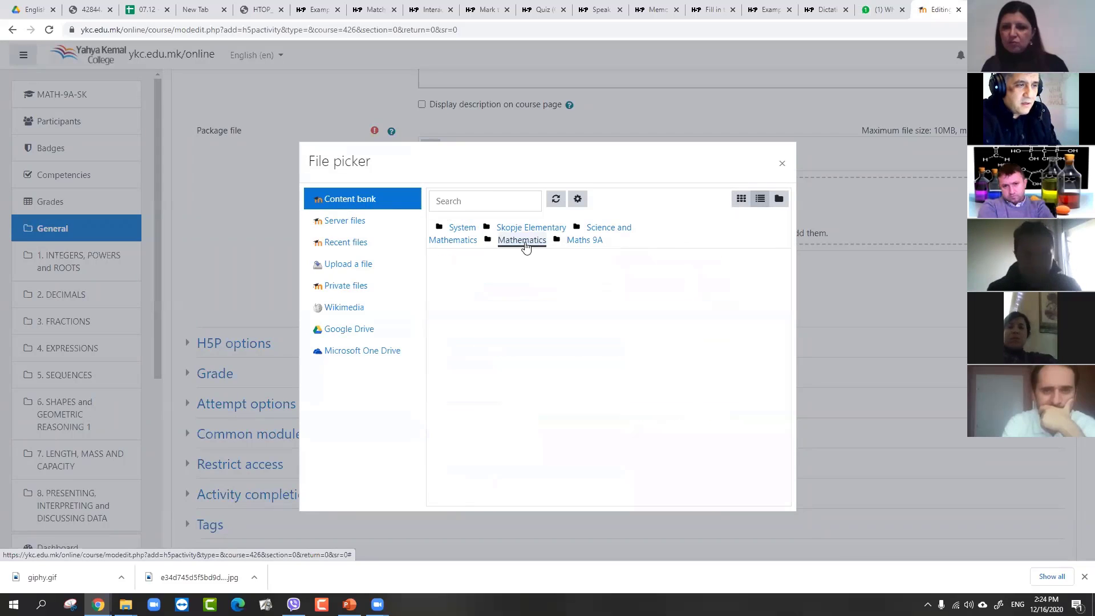
scroll(502, 288, down, 5)
scroll(502, 288, up, 2)
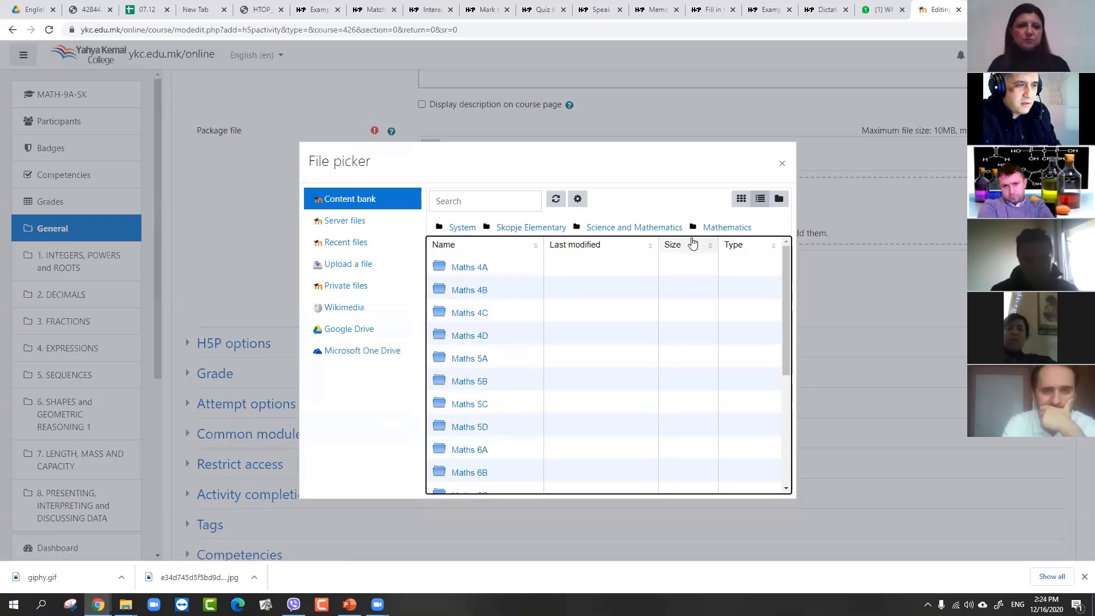
scroll(537, 297, down, 2)
scroll(496, 305, up, 2)
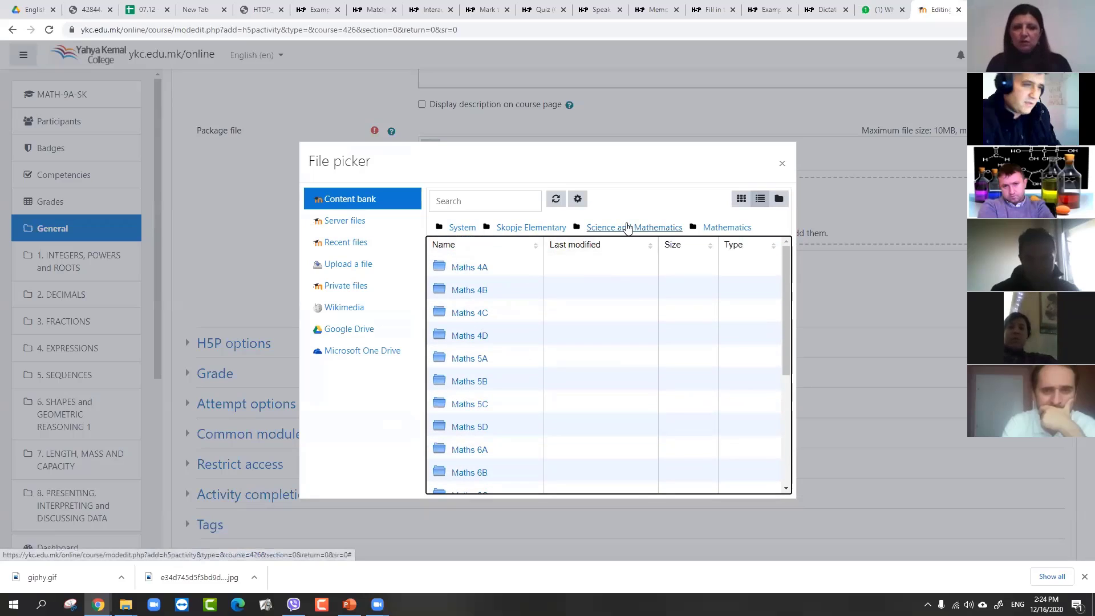
scroll(535, 302, down, 5)
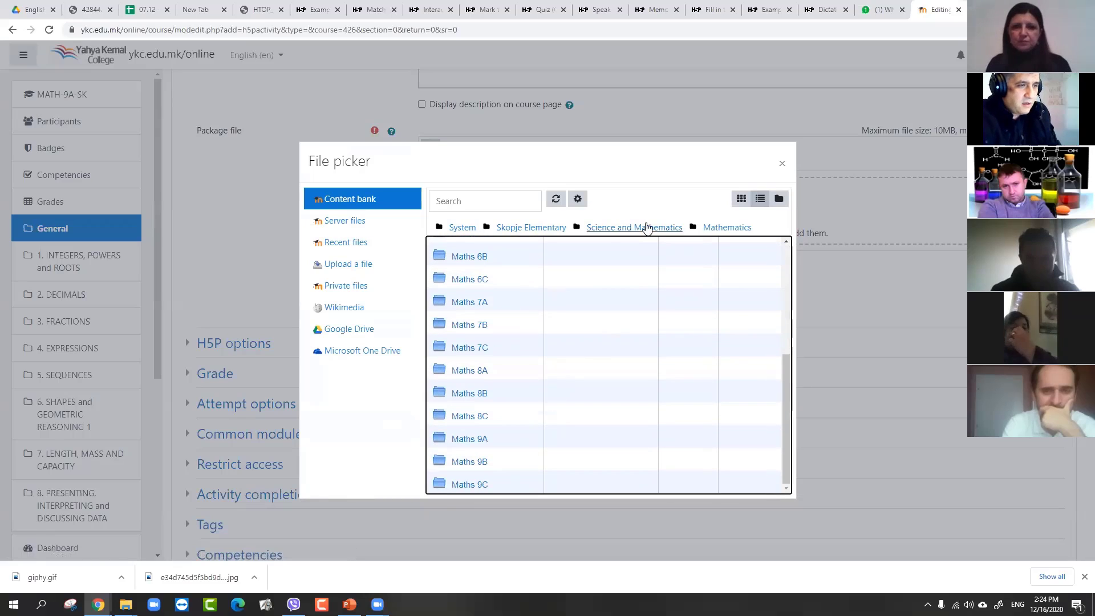
Show the Skopje Elementary subject categories and return through Science and Mathematics and Mathematics to the Maths 9A folder
click(525, 228)
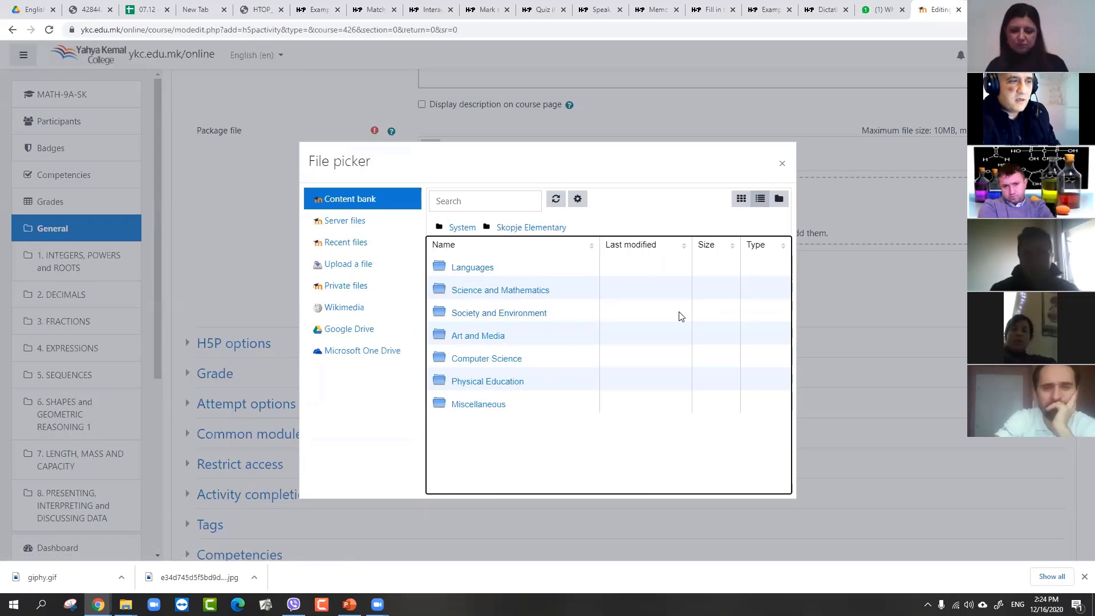
click(522, 227)
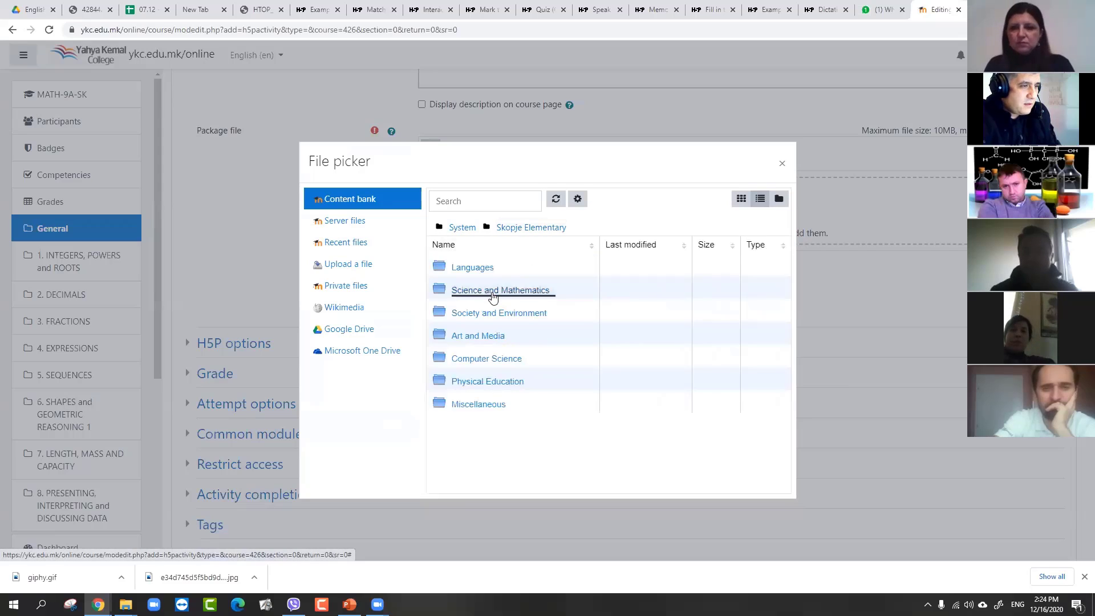
click(492, 291)
click(477, 266)
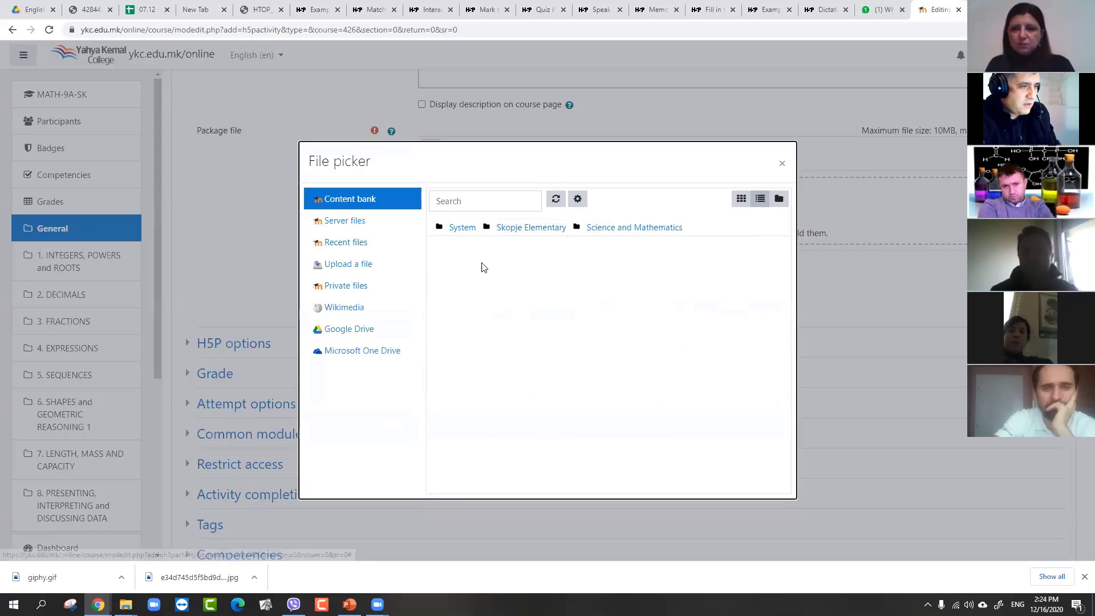
scroll(522, 342, down, 5)
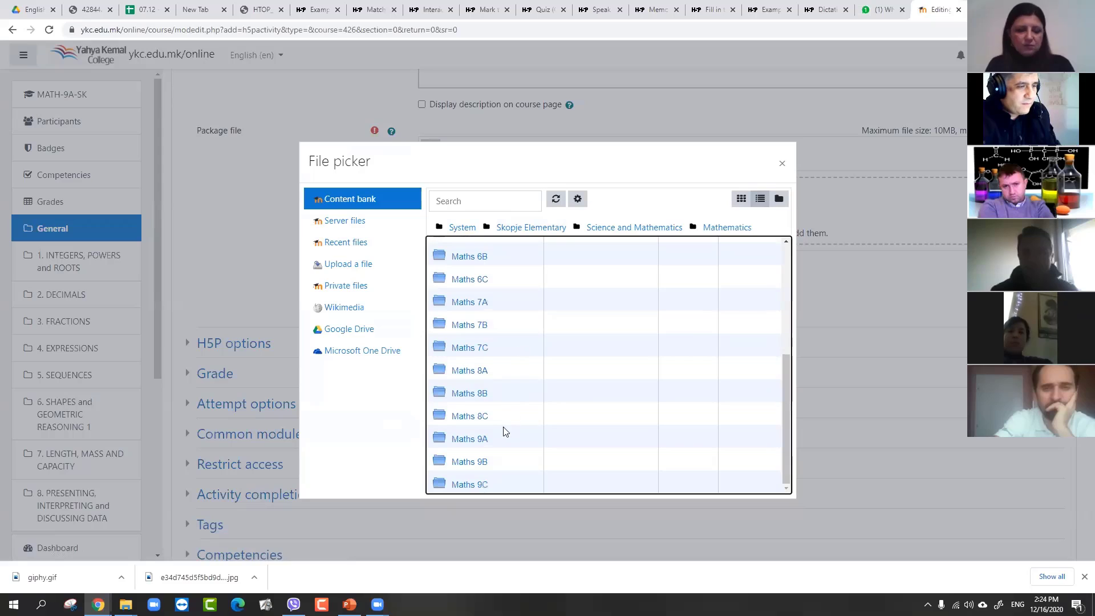
click(471, 439)
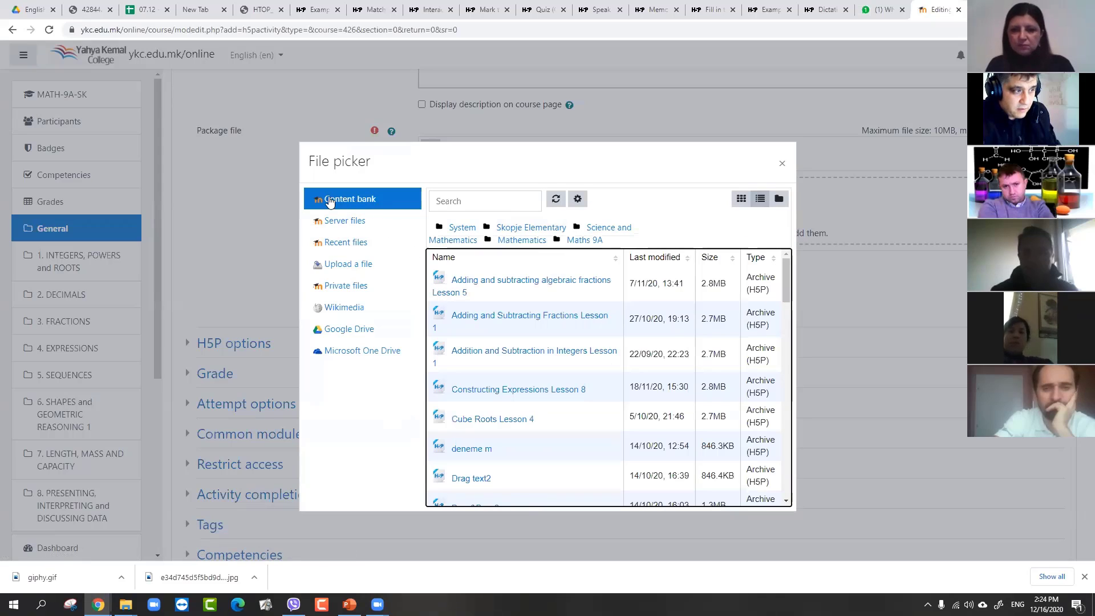
Add a copy of the Maths 9A content bank item "deneme m" as the activity's package file
scroll(543, 302, down, 1)
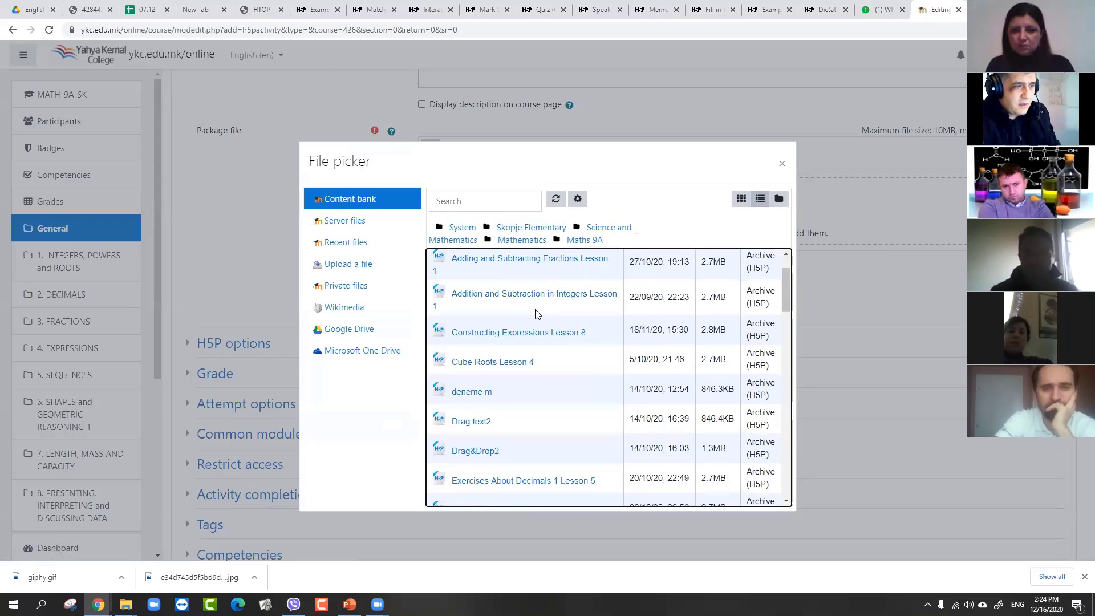
scroll(482, 354, up, 1)
scroll(494, 293, down, 4)
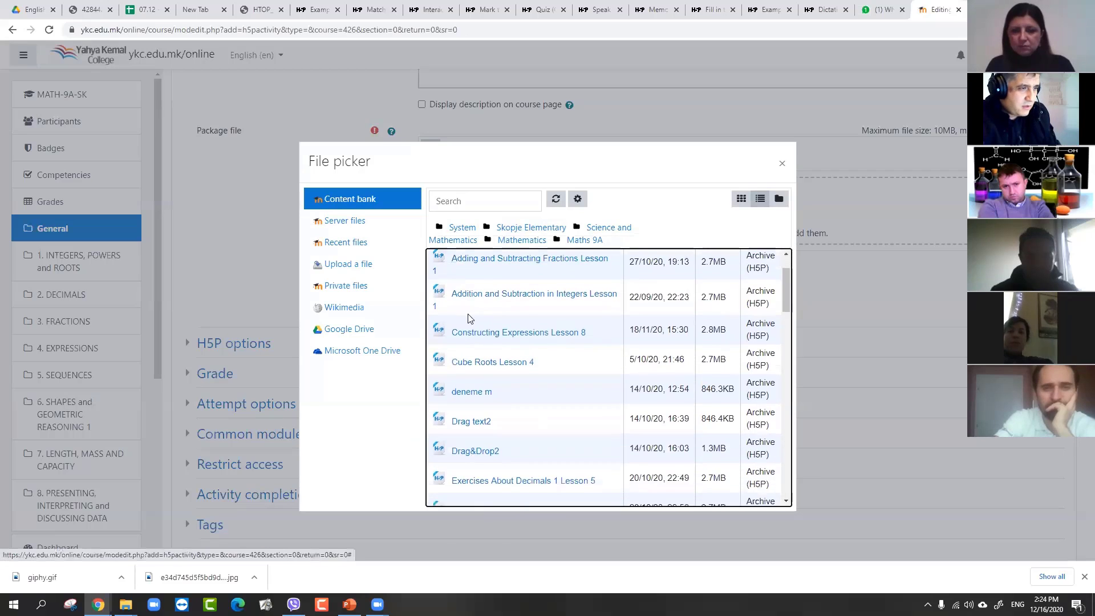
click(480, 337)
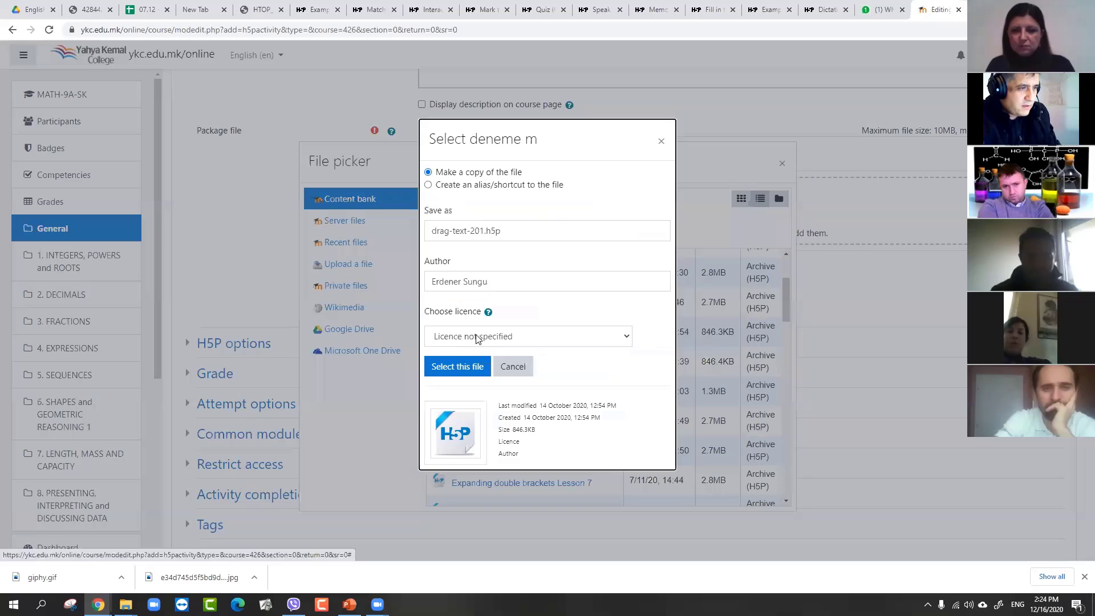
click(455, 367)
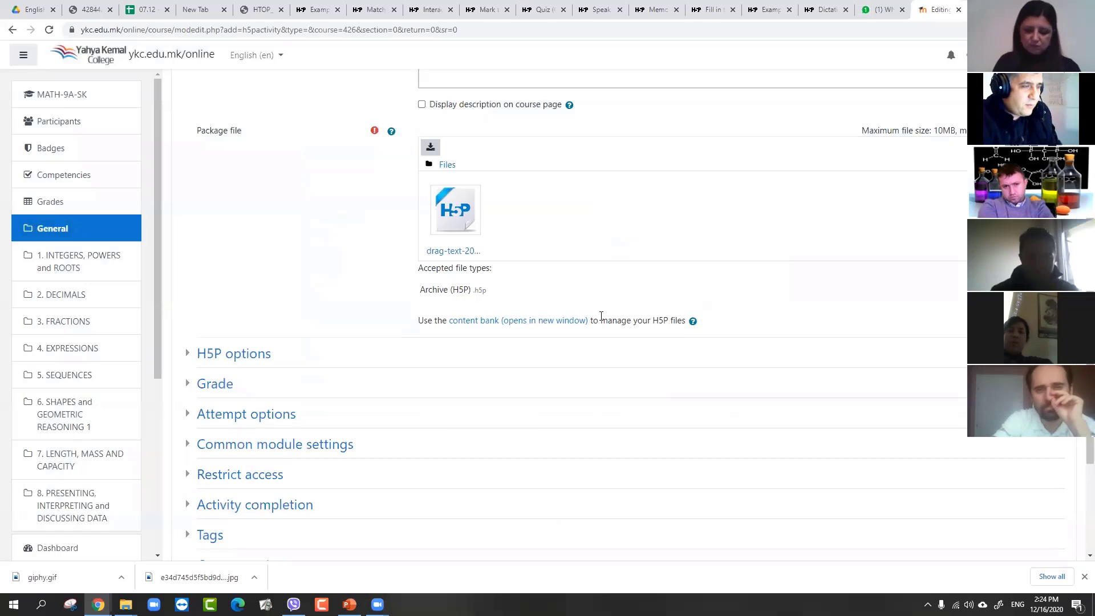
Set the activity's grade category to project in its grade settings
click(217, 384)
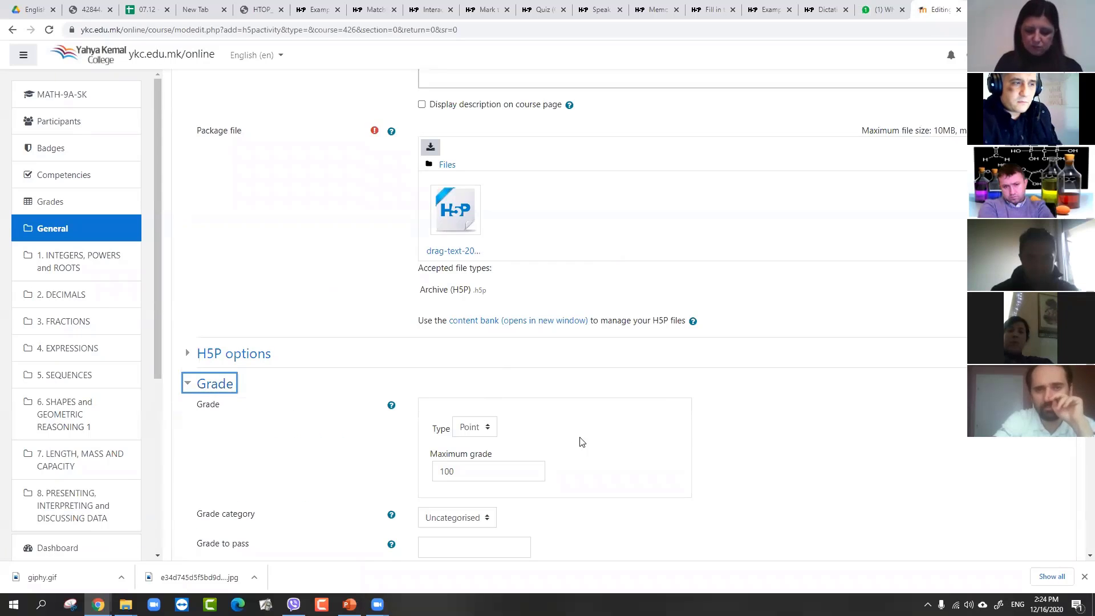
scroll(545, 457, down, 3)
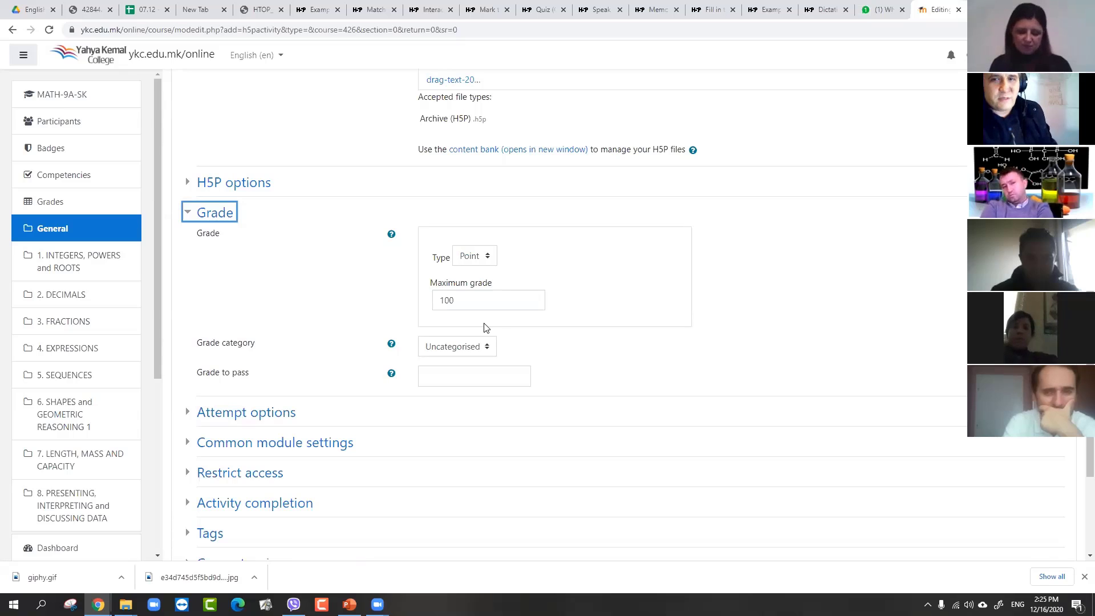
click(471, 348)
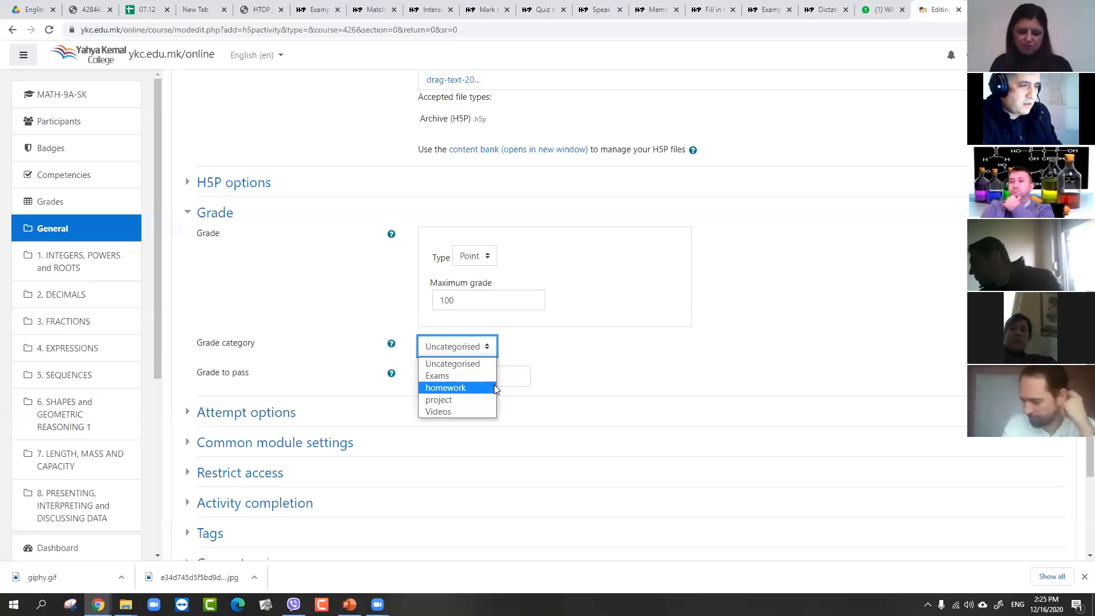
click(447, 400)
scroll(367, 506, down, 3)
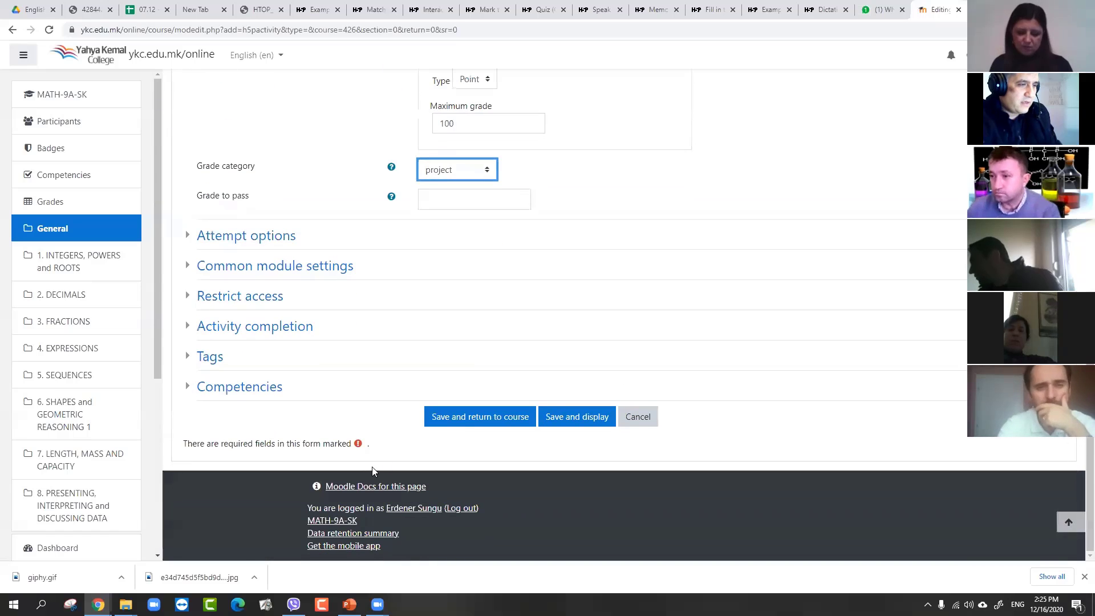
Save and display the Trial activity, fill its boxes with -2 and -9, and check the answers
click(578, 421)
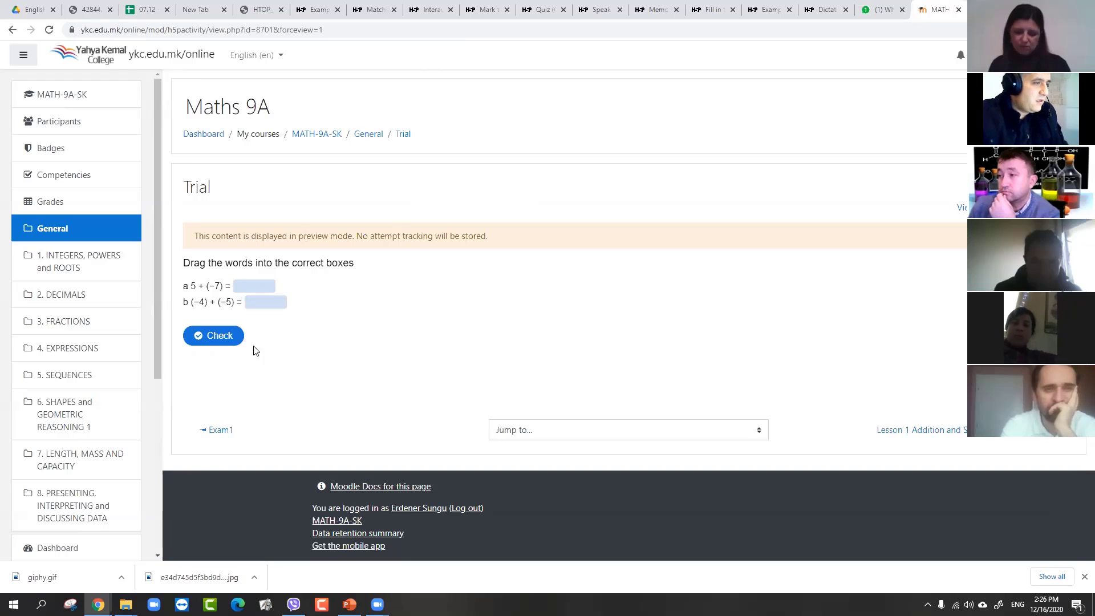
drag(412, 306, 264, 317)
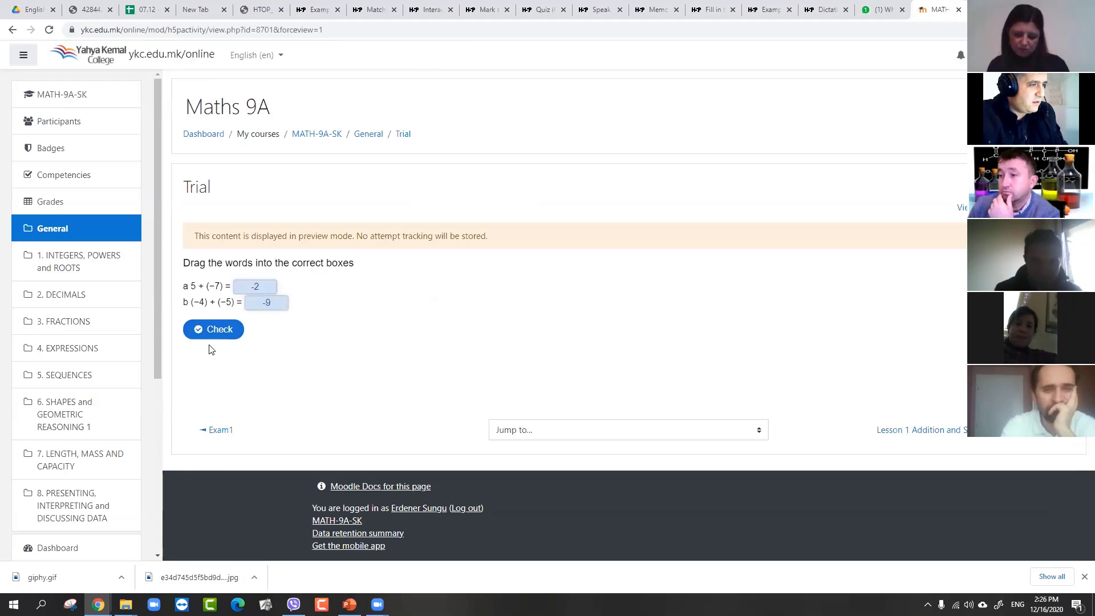
click(221, 333)
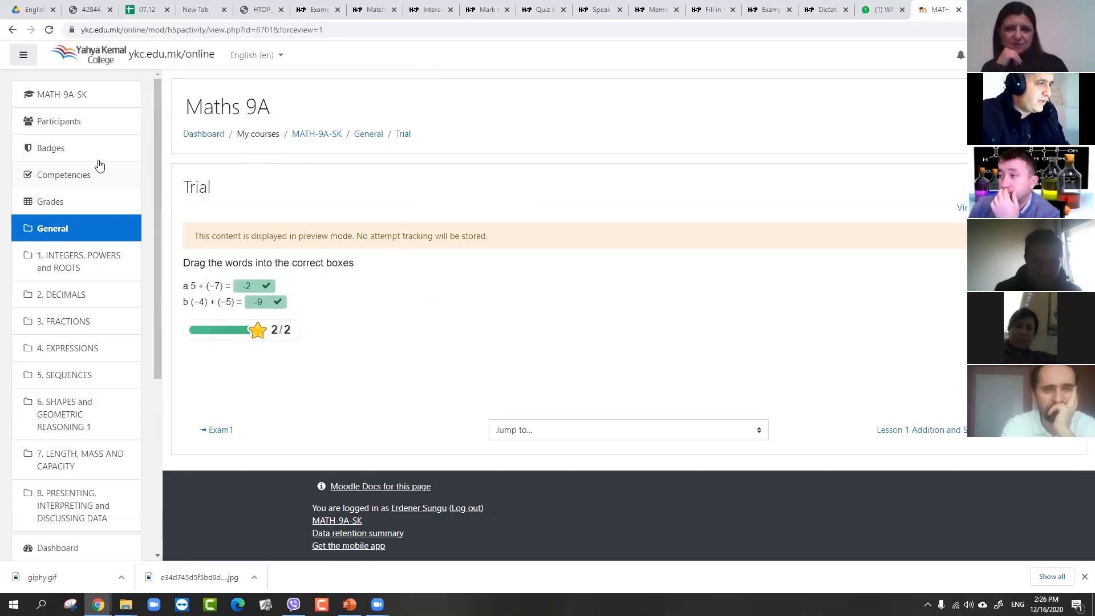
Open the Maths 9A grader report and examine the Trial column under the project category
click(58, 206)
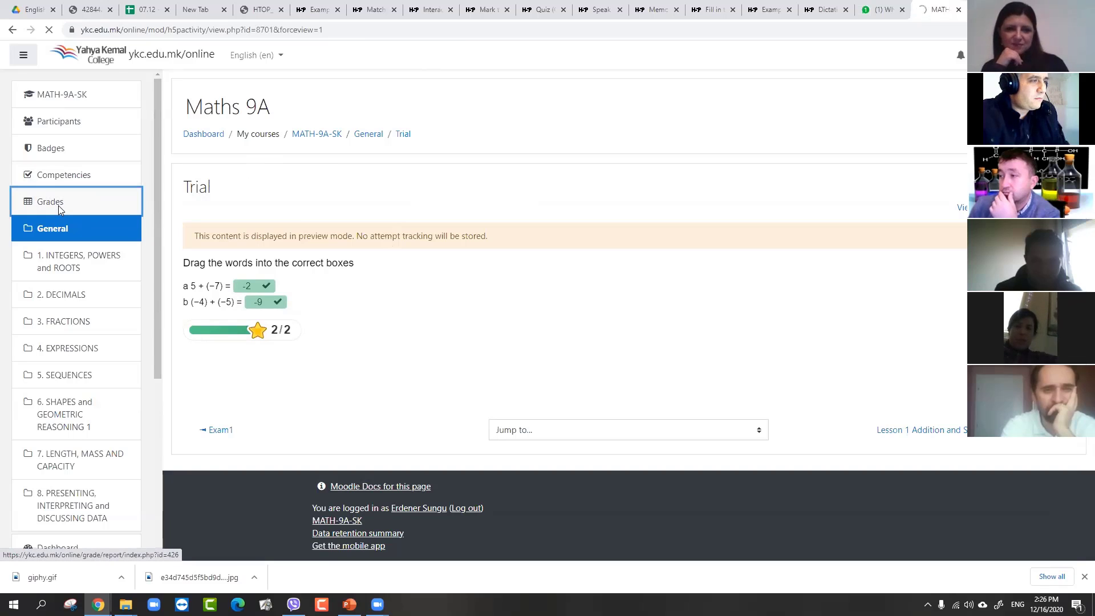
scroll(456, 228, down, 2)
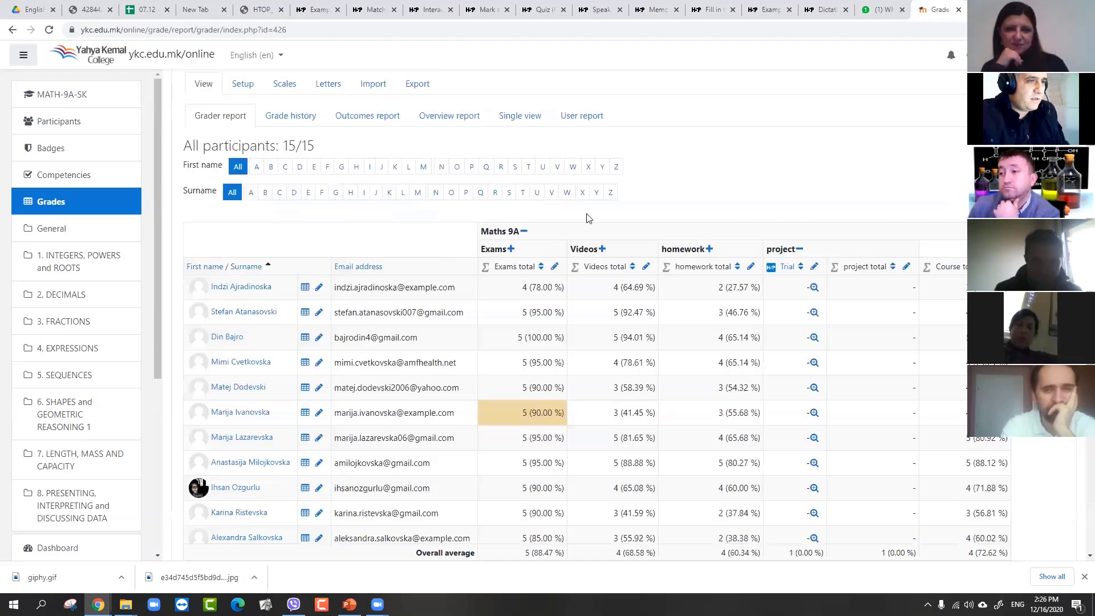
scroll(589, 218, down, 1)
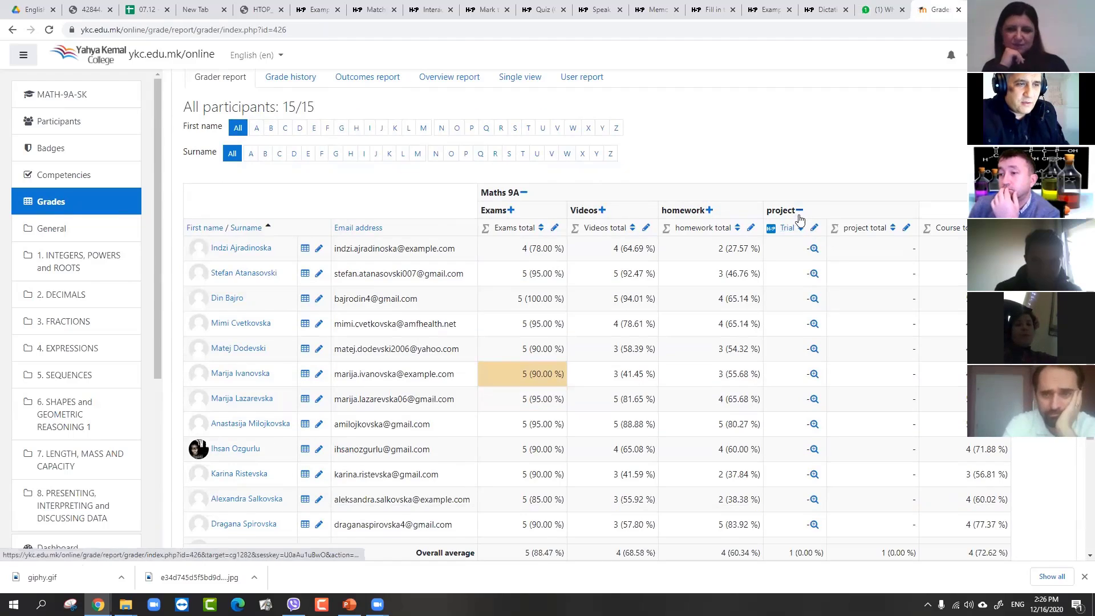
scroll(816, 445, down, 3)
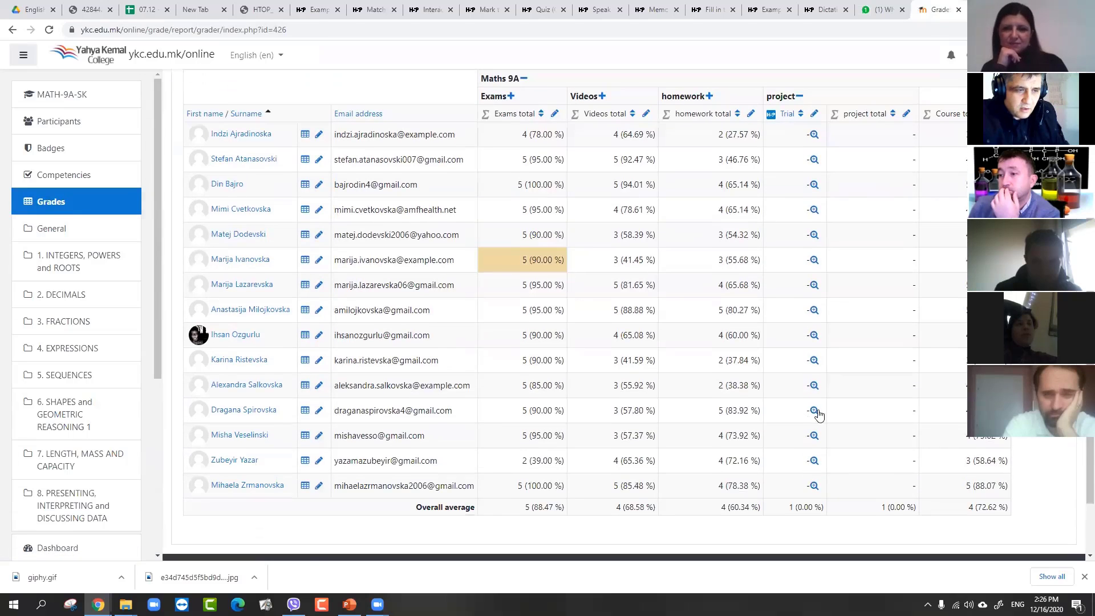
scroll(817, 410, down, 2)
scroll(804, 205, up, 4)
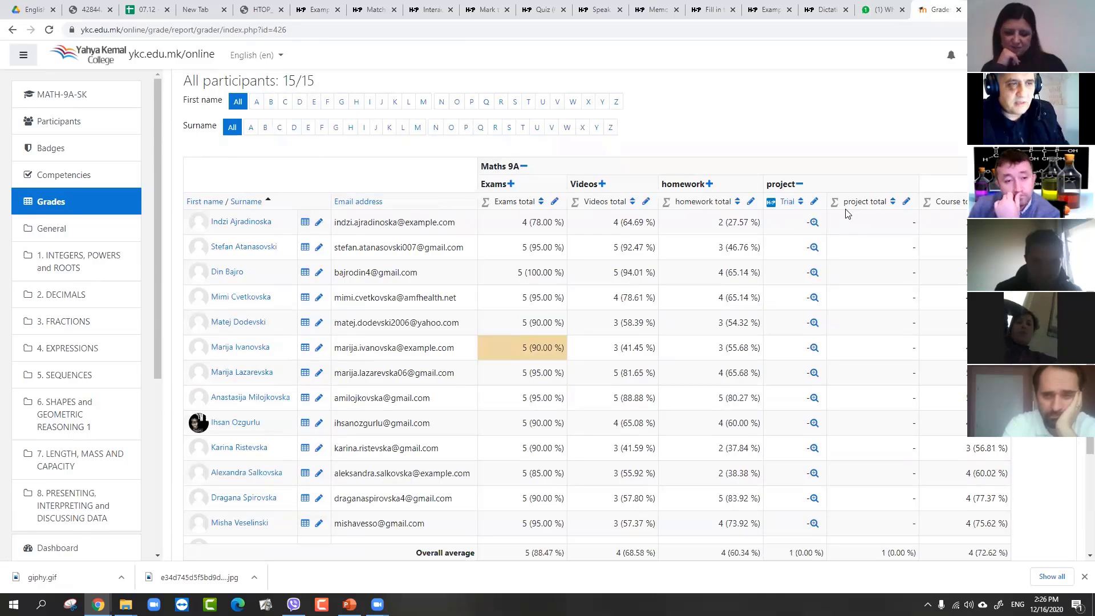
scroll(906, 203, up, 3)
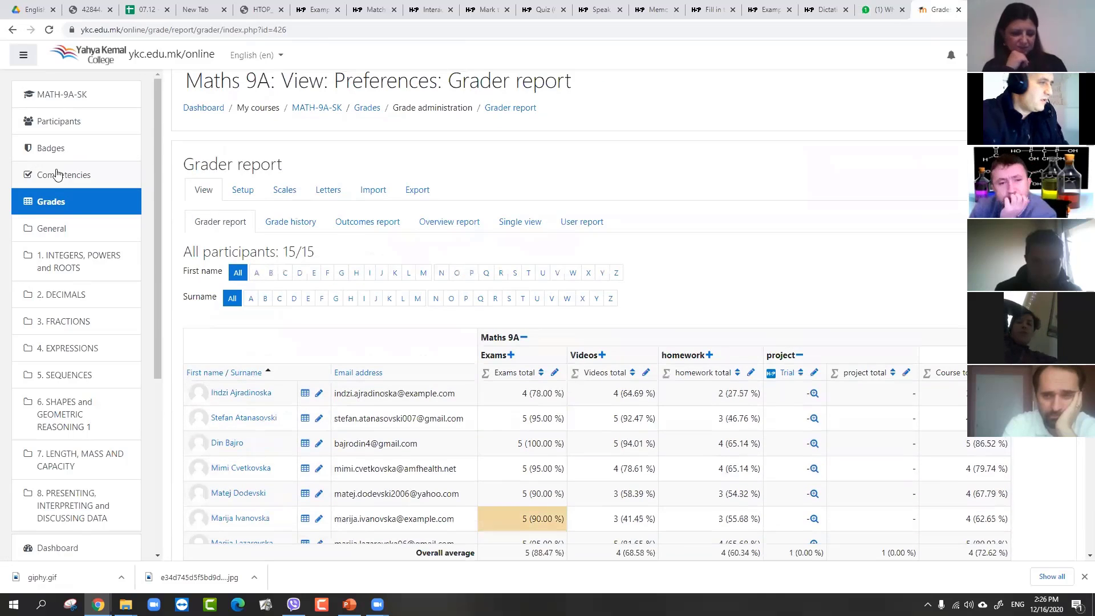
Open the Maths 9A gradebook setup and review its categories and weights
click(252, 190)
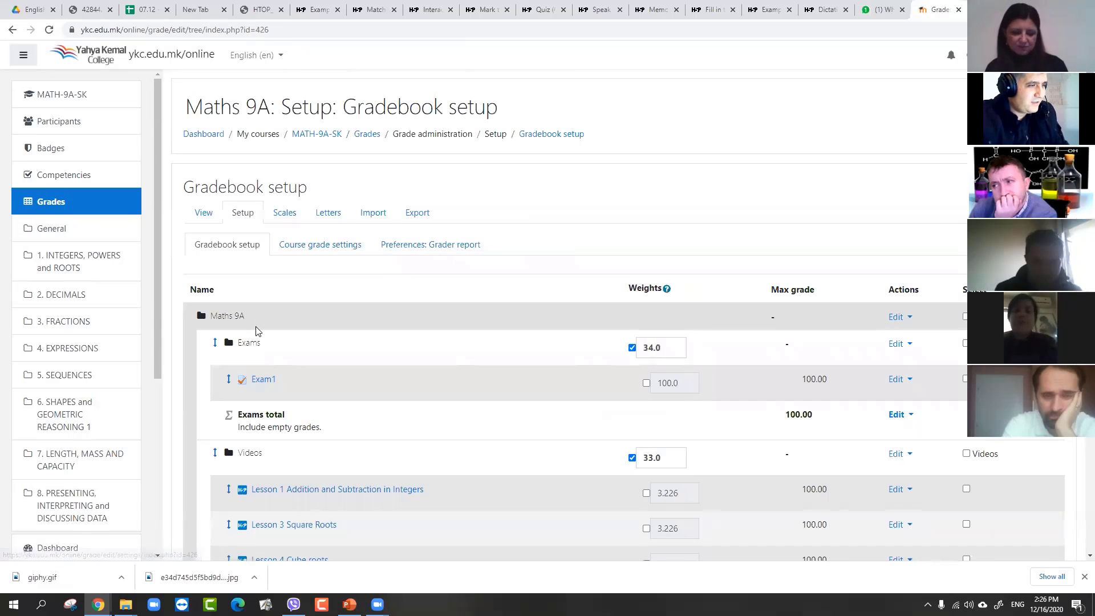
scroll(255, 328, down, 5)
scroll(255, 325, up, 5)
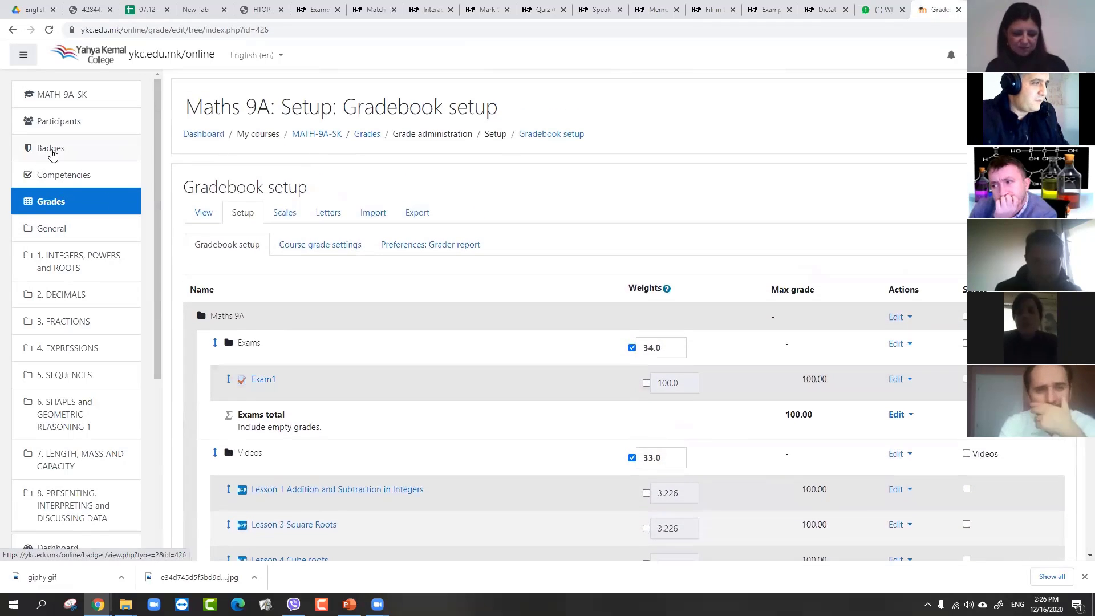
scroll(114, 302, down, 4)
scroll(128, 256, up, 4)
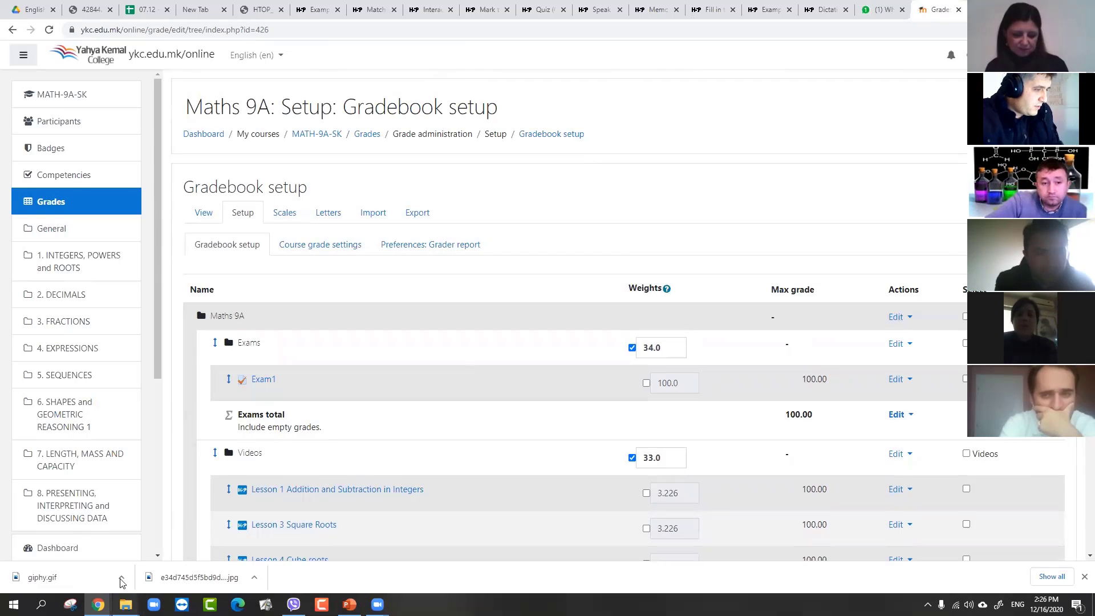
Glance at the English Plus 1 Workbook PDF and return to the Maths 9A gradebook setup page
click(85, 9)
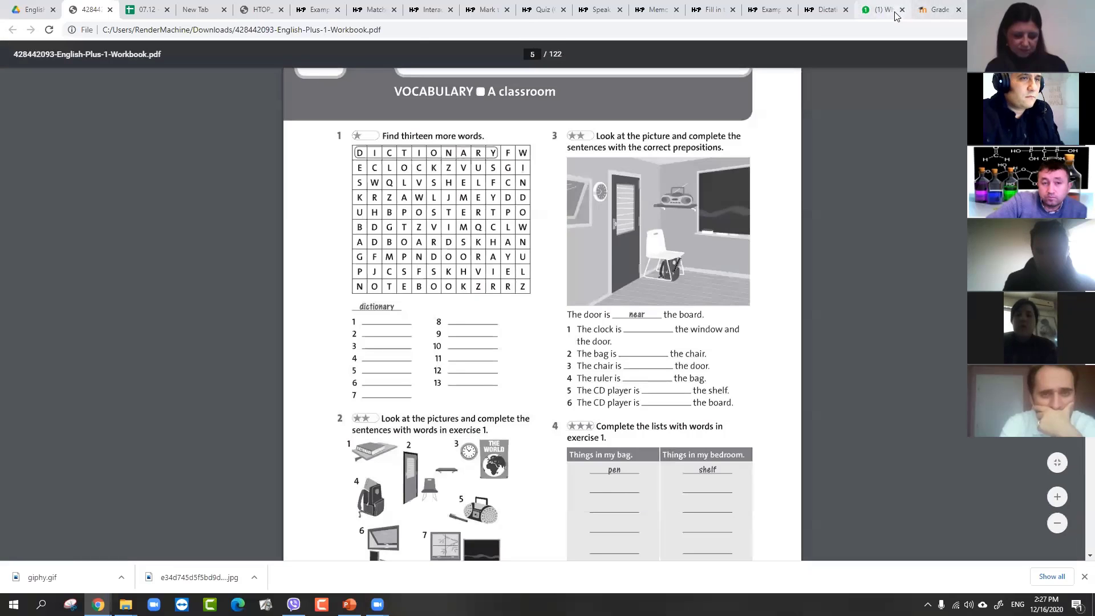
click(936, 10)
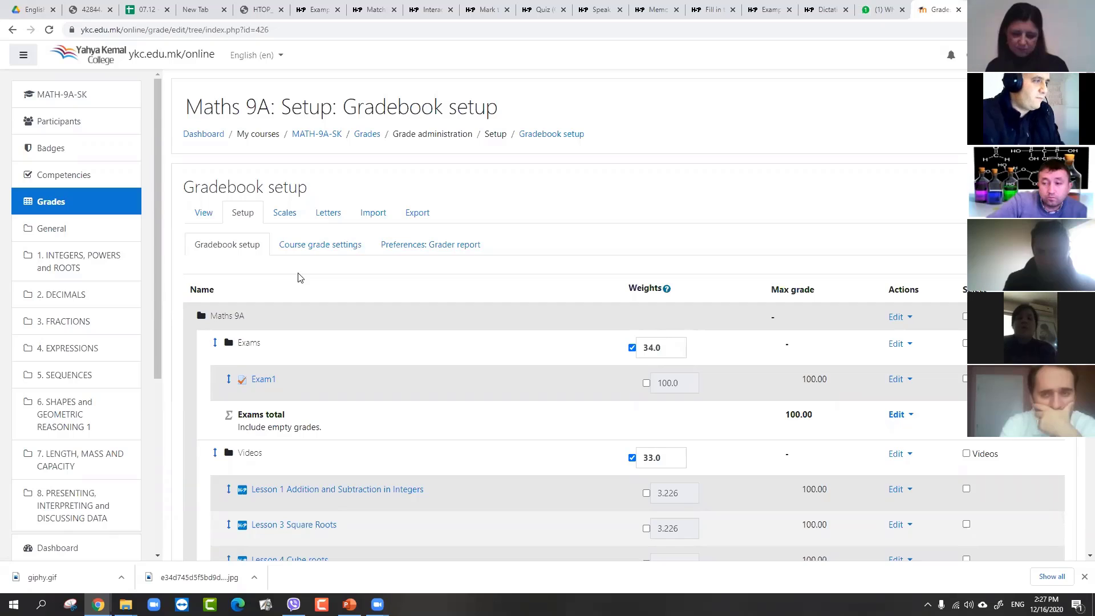
scroll(229, 348, down, 3)
scroll(91, 405, down, 5)
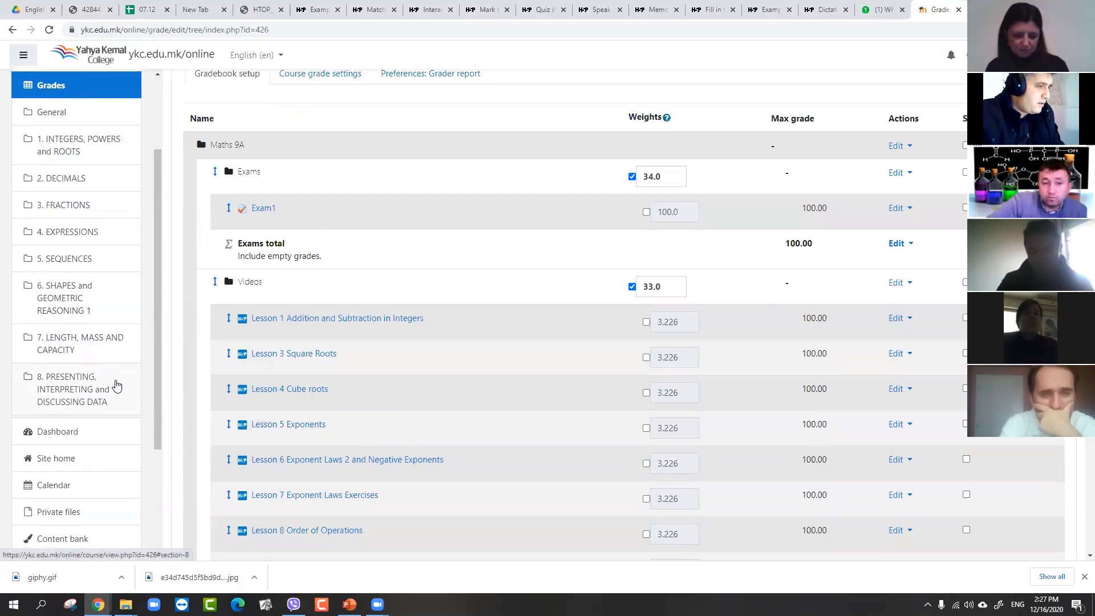
Open the Maths 9A content bank to view its items and return to the course page
click(62, 372)
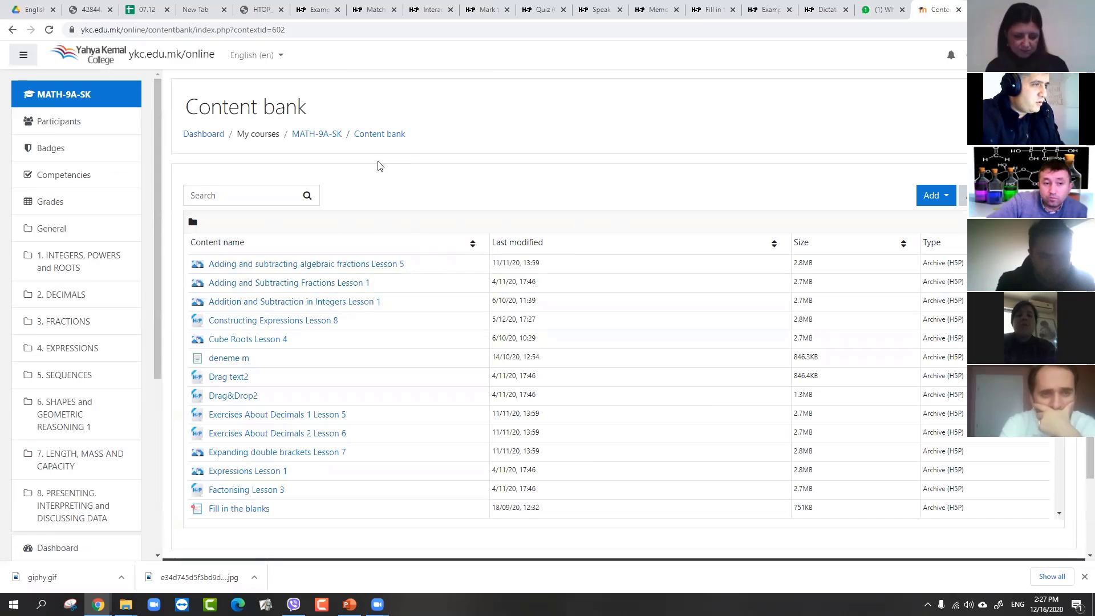
scroll(63, 389, down, 3)
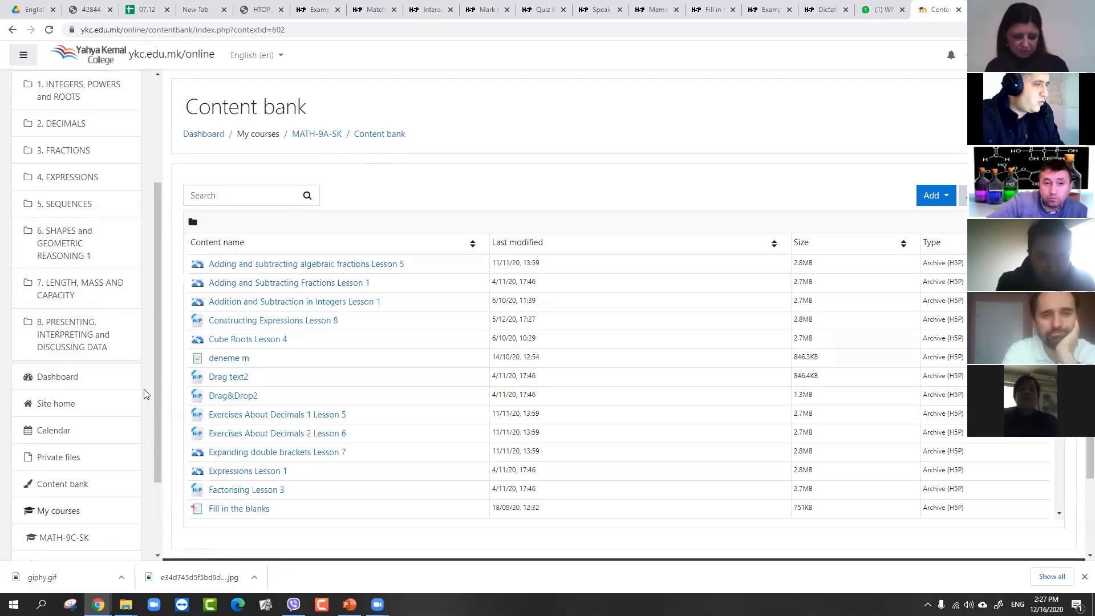
scroll(74, 433, down, 2)
click(69, 484)
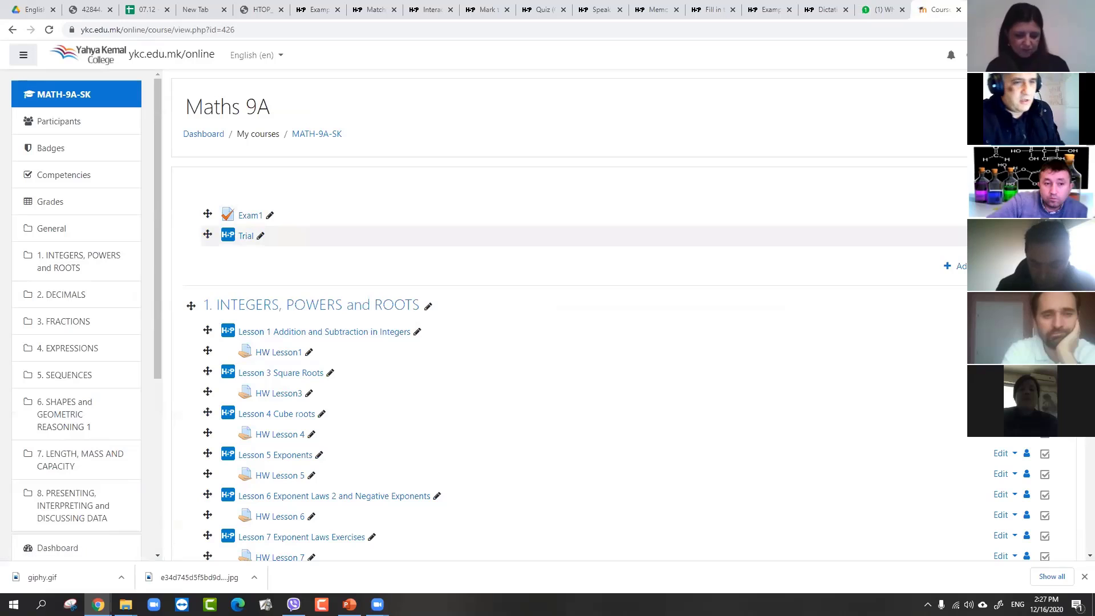
Open the Trial activity's settings and delete its drag-text-201.h5p package file
click(1004, 236)
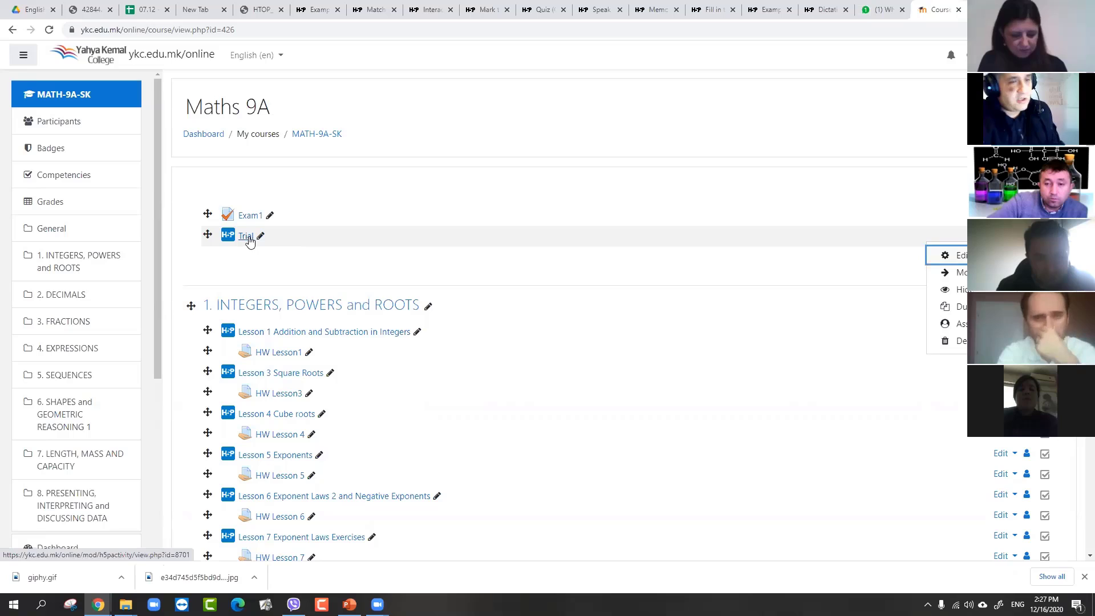
click(962, 258)
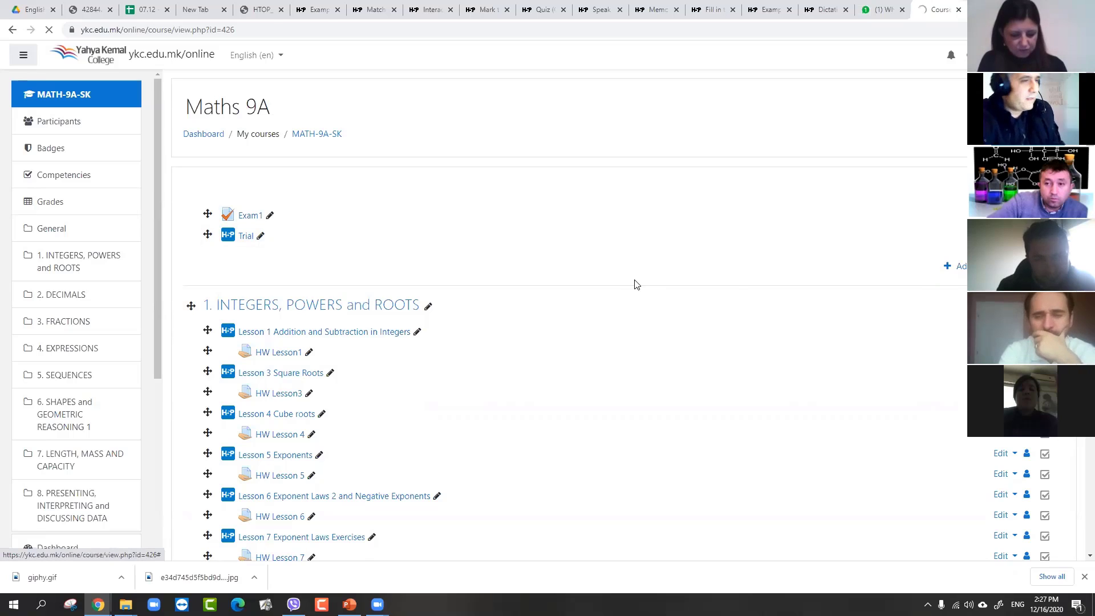
scroll(551, 309, down, 4)
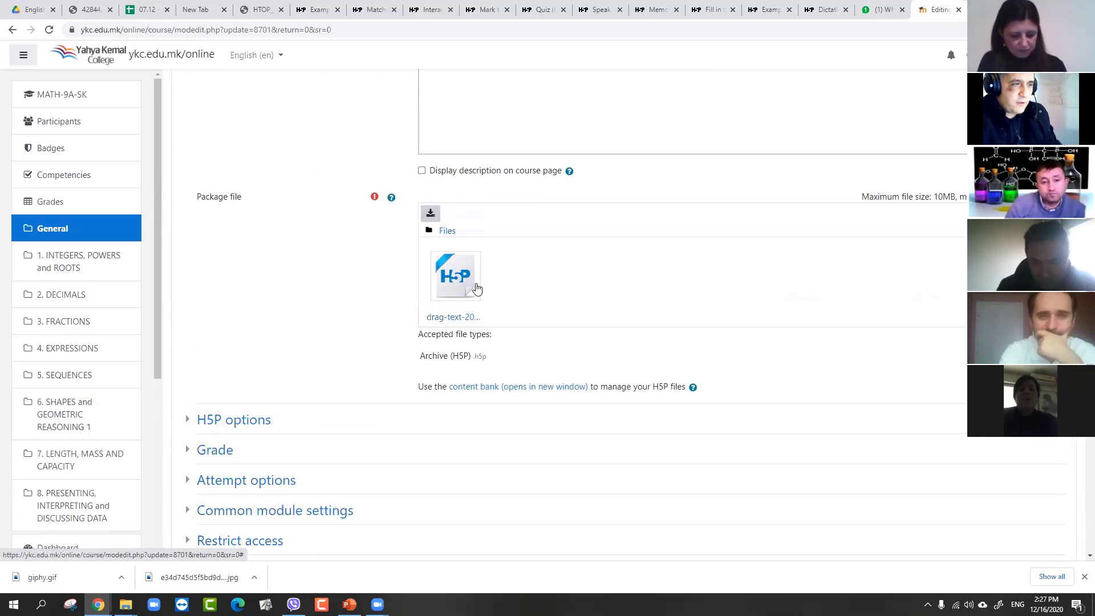
click(456, 278)
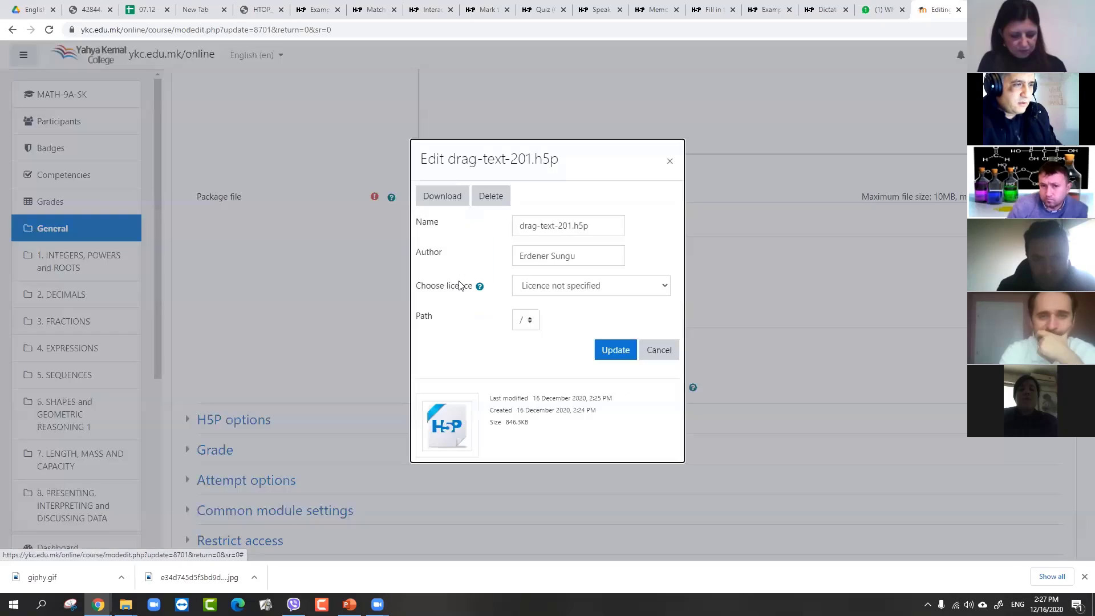
click(495, 198)
click(526, 331)
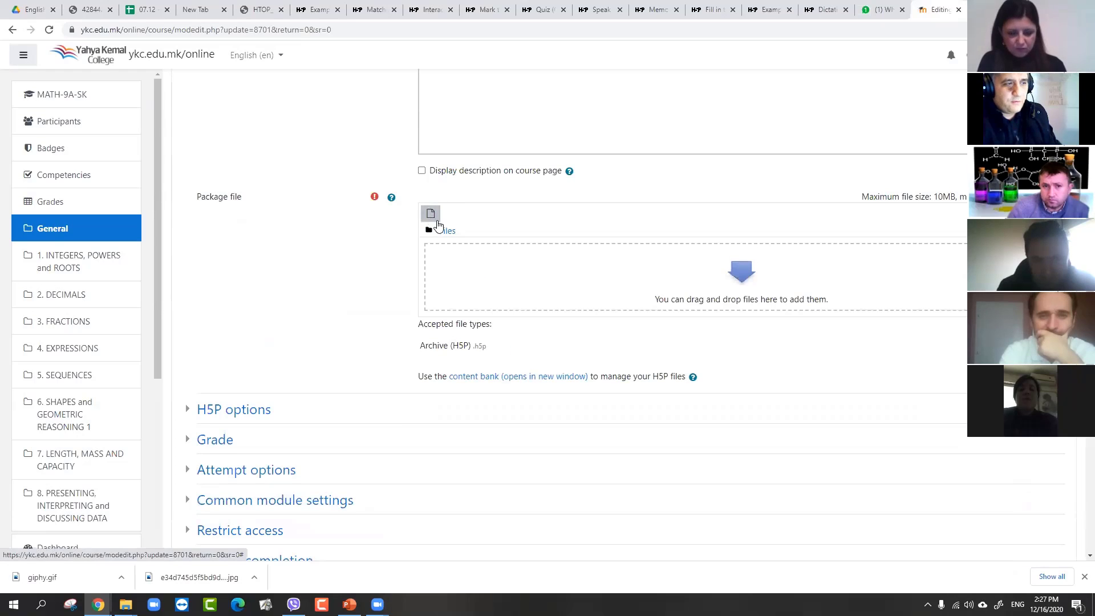
Add a copy of Drag text2 from the content bank as Trial's package file, then save and display the activity
click(431, 215)
click(367, 200)
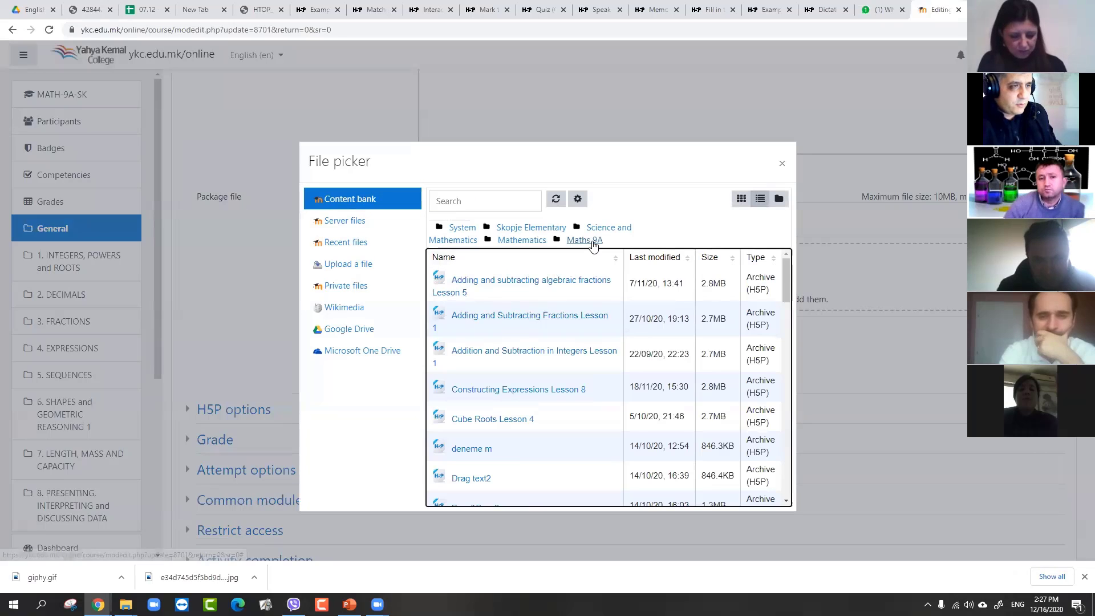
scroll(487, 366, down, 3)
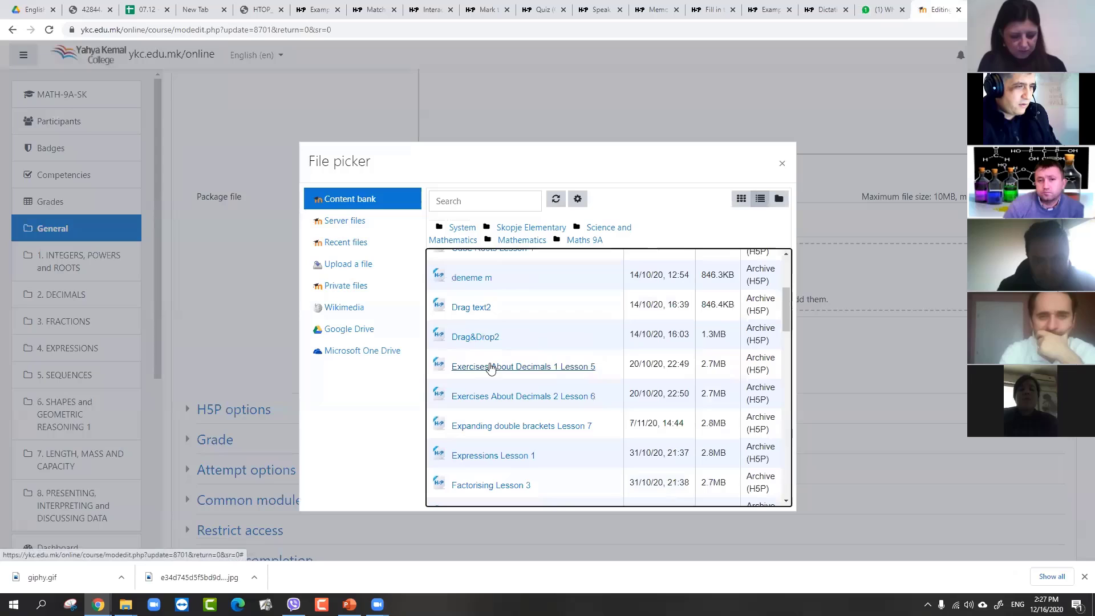
click(477, 315)
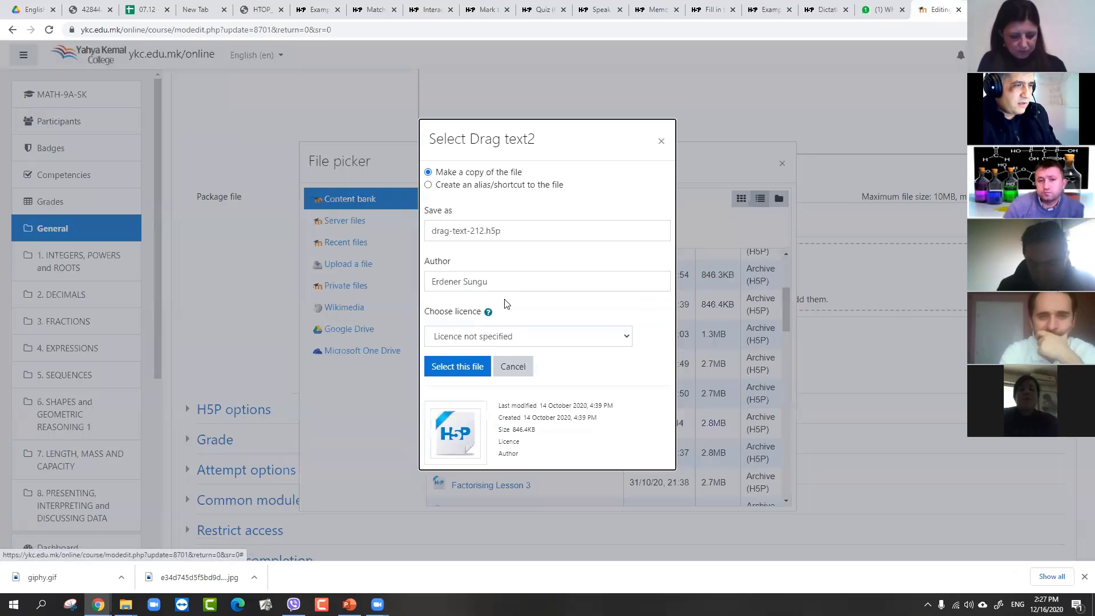
click(469, 370)
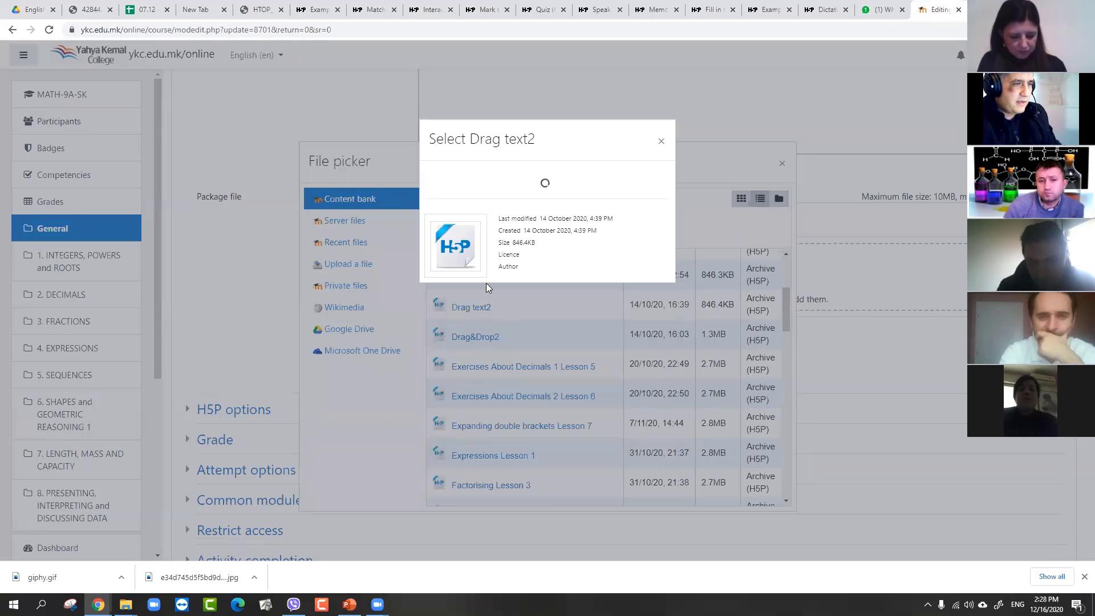
scroll(499, 288, down, 5)
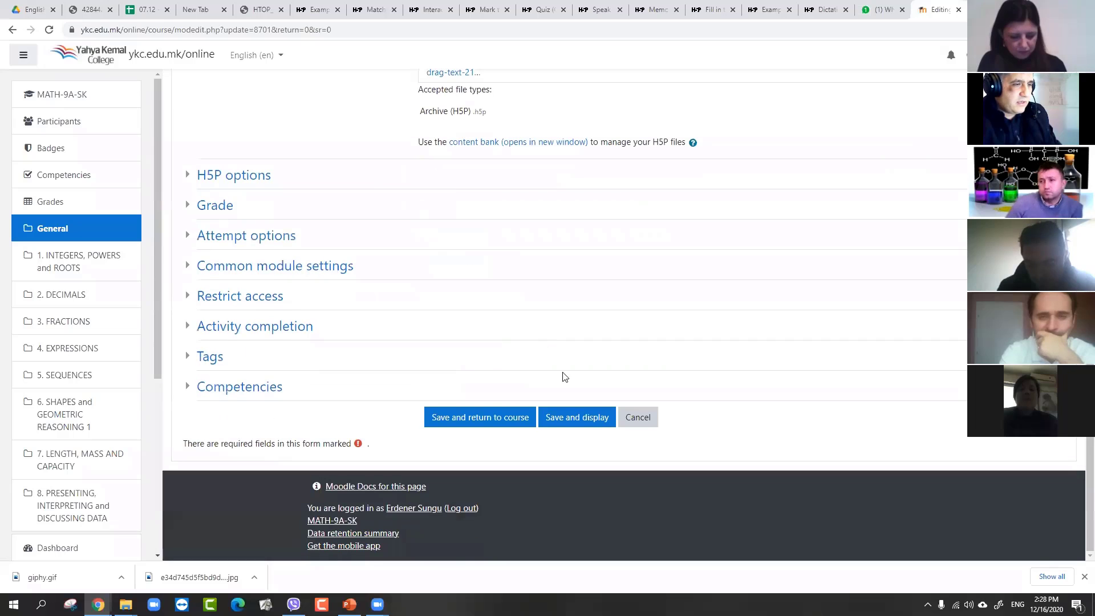
click(571, 420)
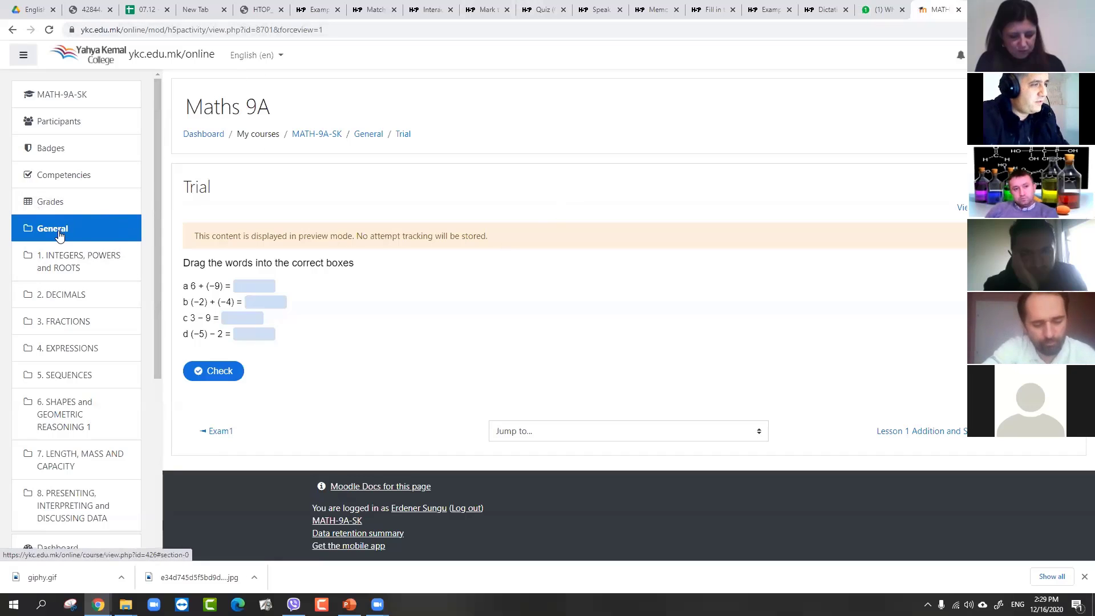
Preview the deneme m item in the Maths 9A content bank and return to the content list
scroll(60, 184, down, 1)
scroll(59, 183, down, 4)
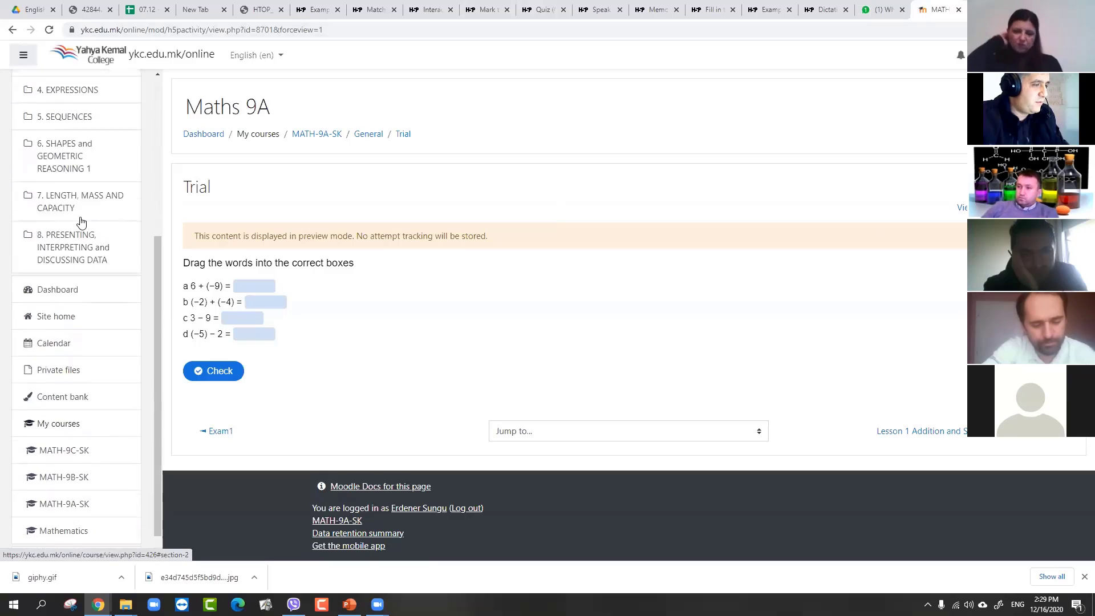
click(69, 374)
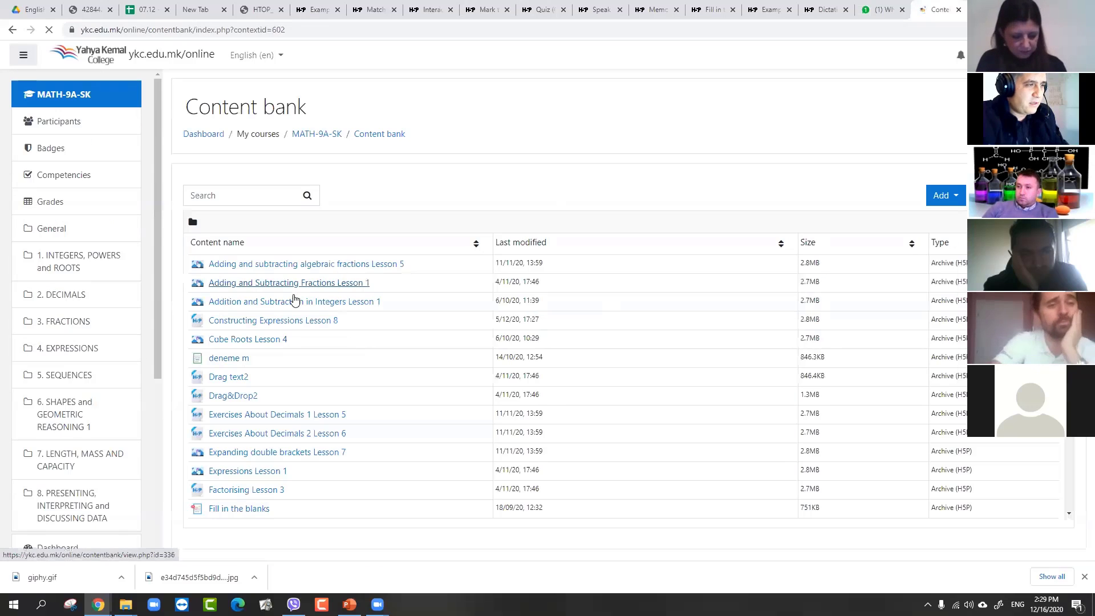
scroll(269, 296, down, 3)
scroll(256, 320, up, 3)
click(240, 360)
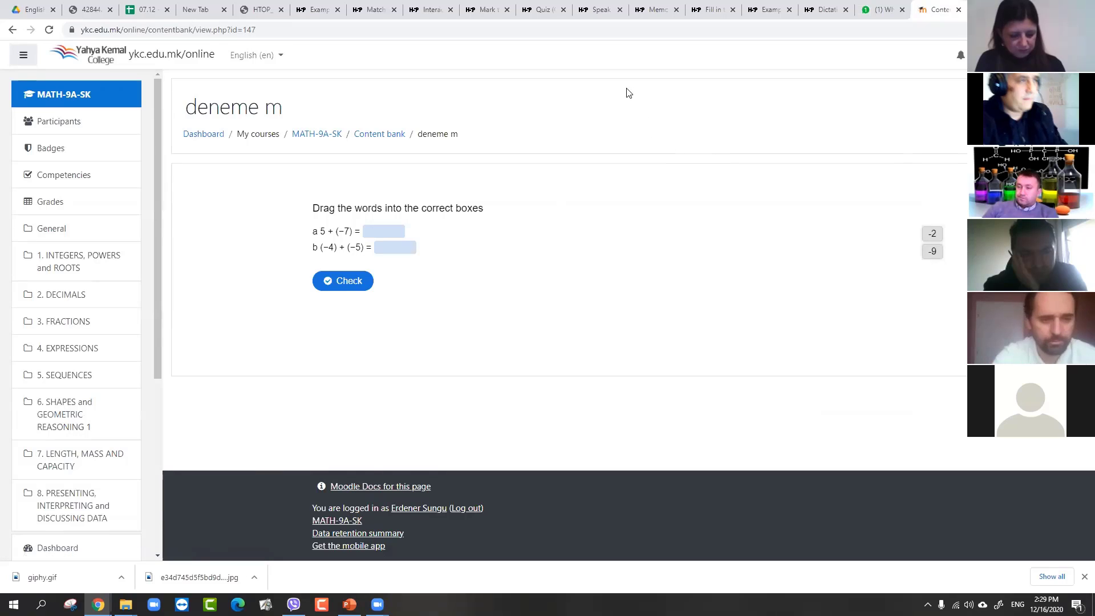
click(372, 135)
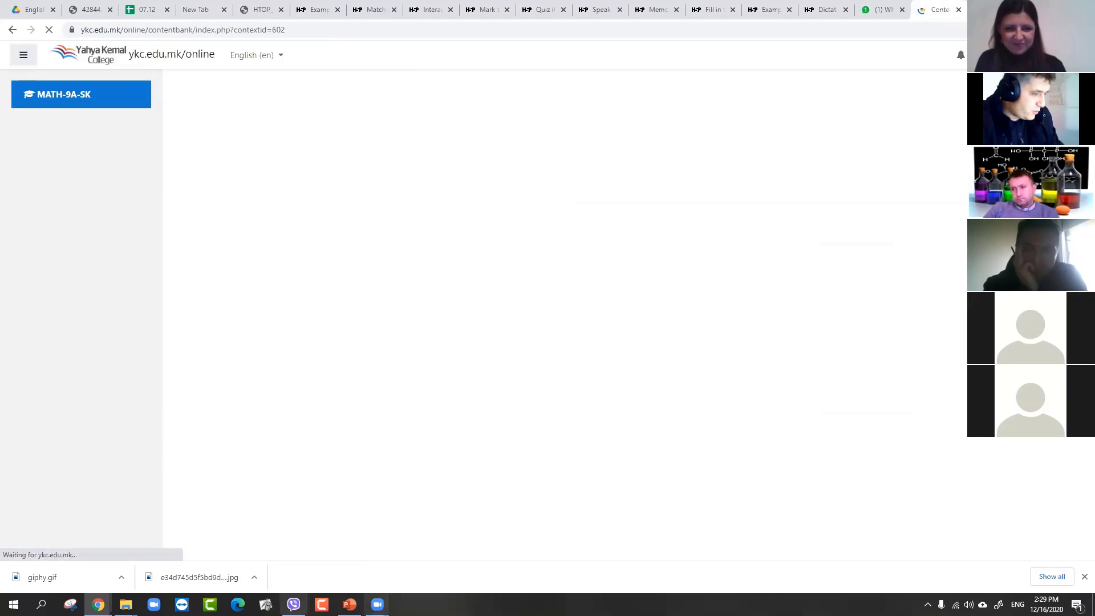
Examine the Starter unit exercises in the English Plus 1 Workbook PDF, including the basic adjectives crossword, and glance at the H5P content types page
click(88, 10)
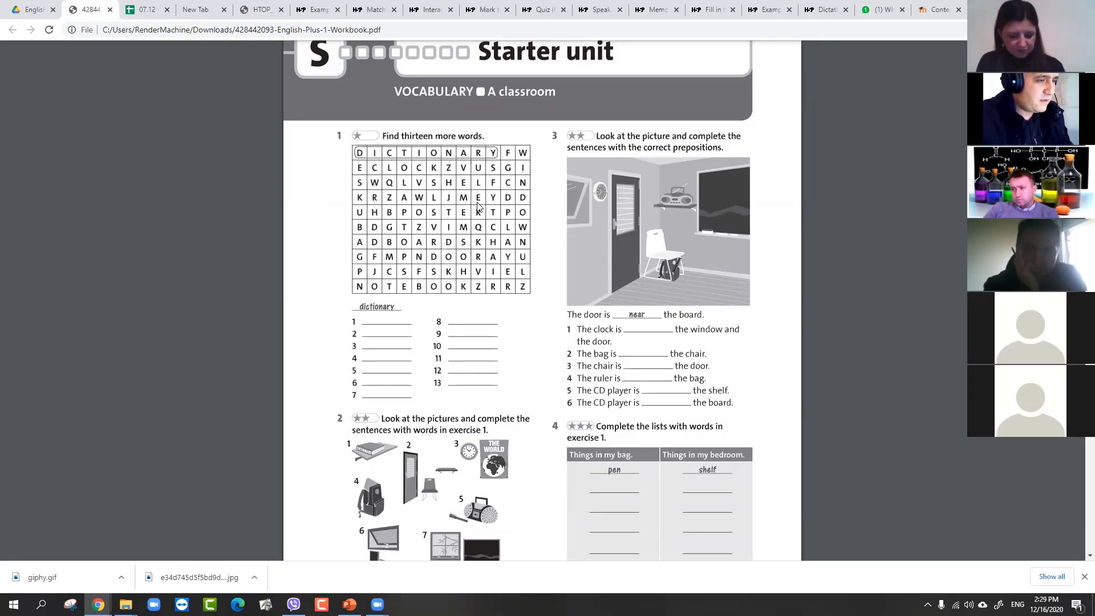
scroll(479, 229, down, 4)
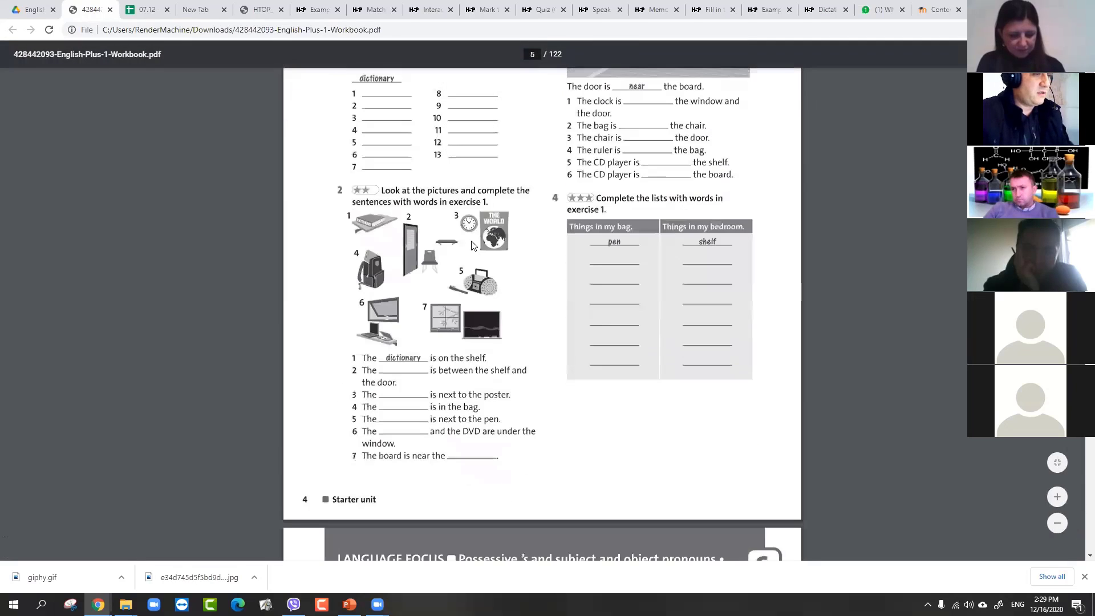
scroll(481, 244, up, 6)
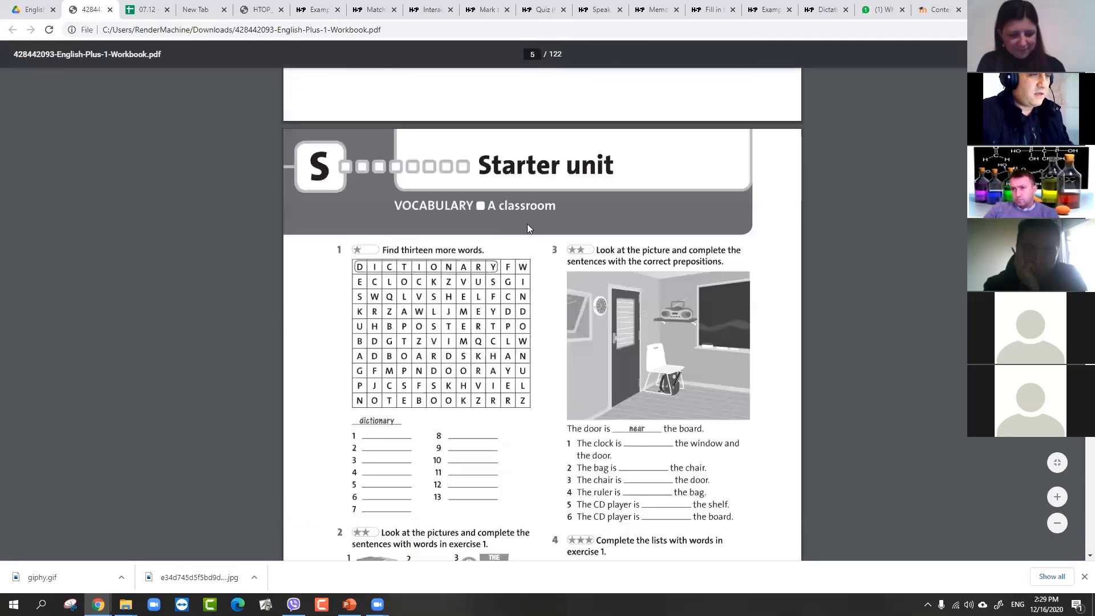
scroll(363, 163, down, 2)
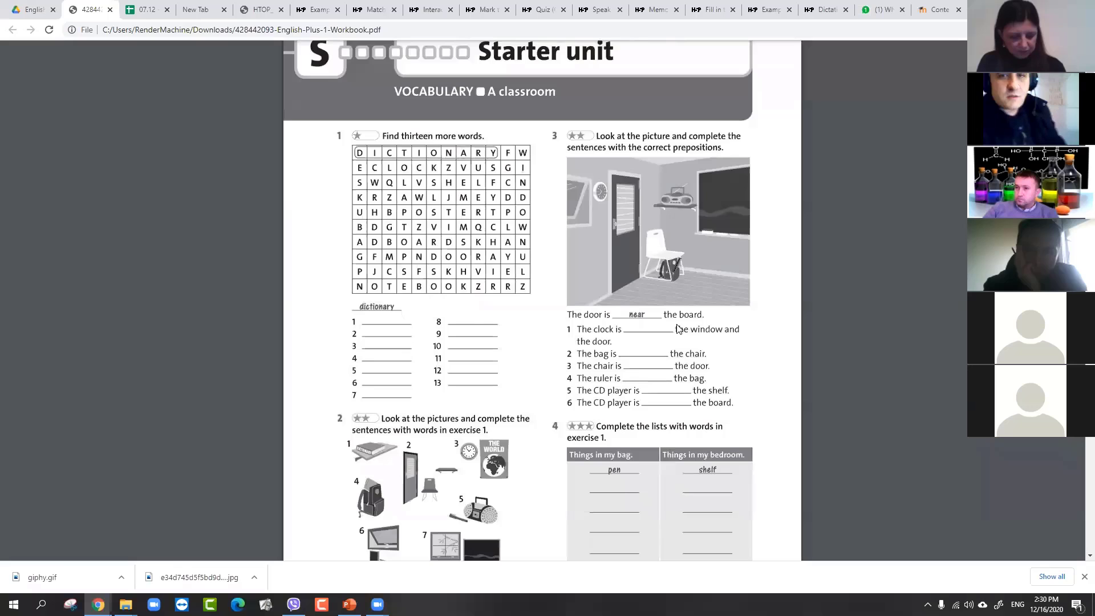
scroll(678, 328, down, 3)
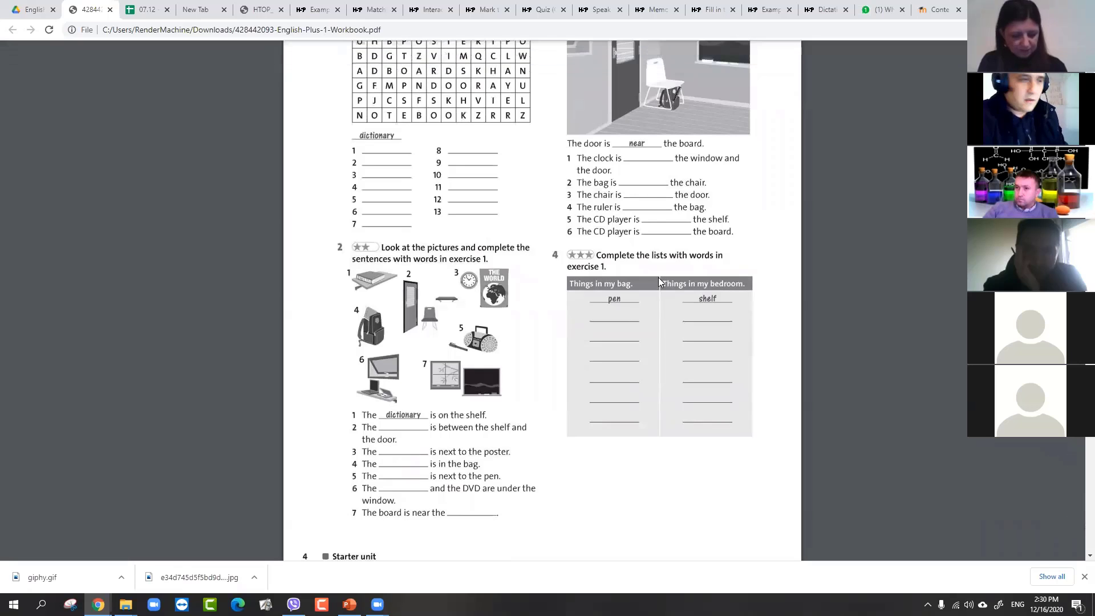
scroll(418, 342, down, 7)
scroll(576, 298, down, 5)
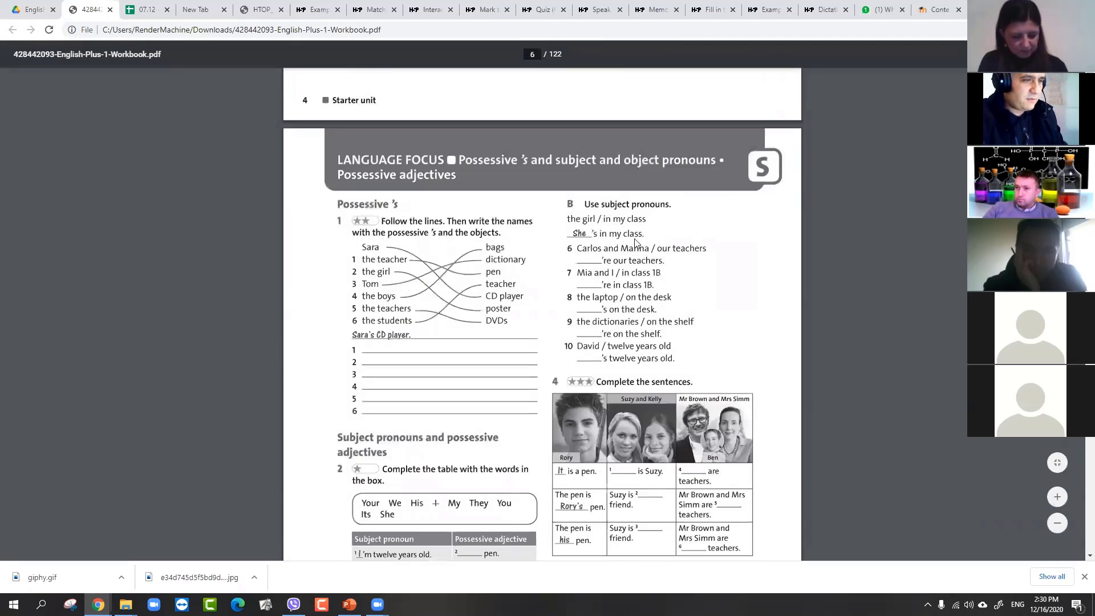
scroll(576, 298, down, 10)
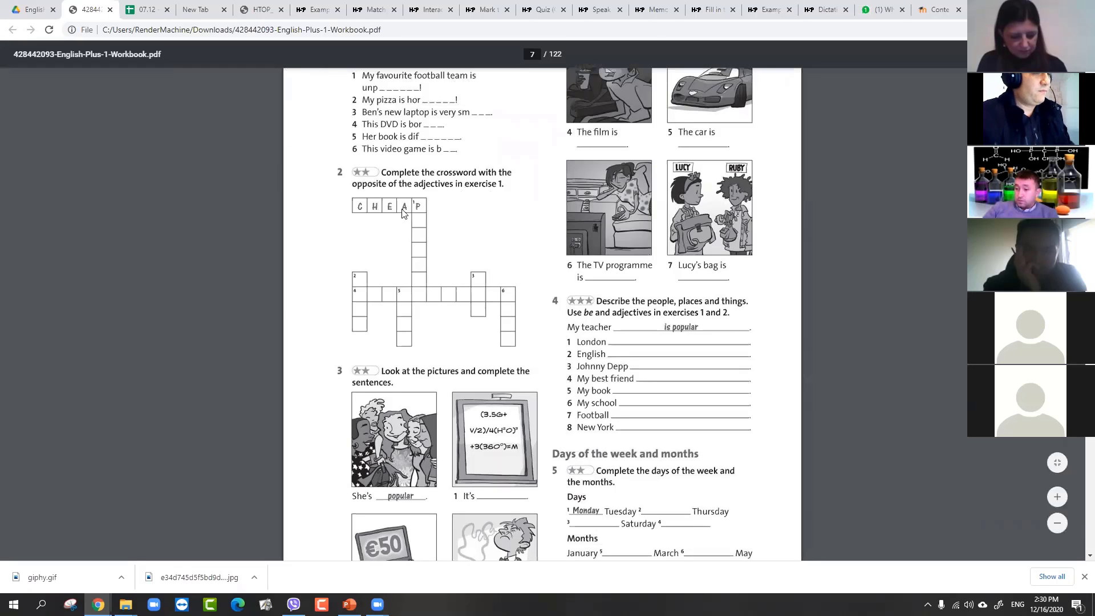
scroll(477, 219, down, 1)
scroll(476, 217, up, 2)
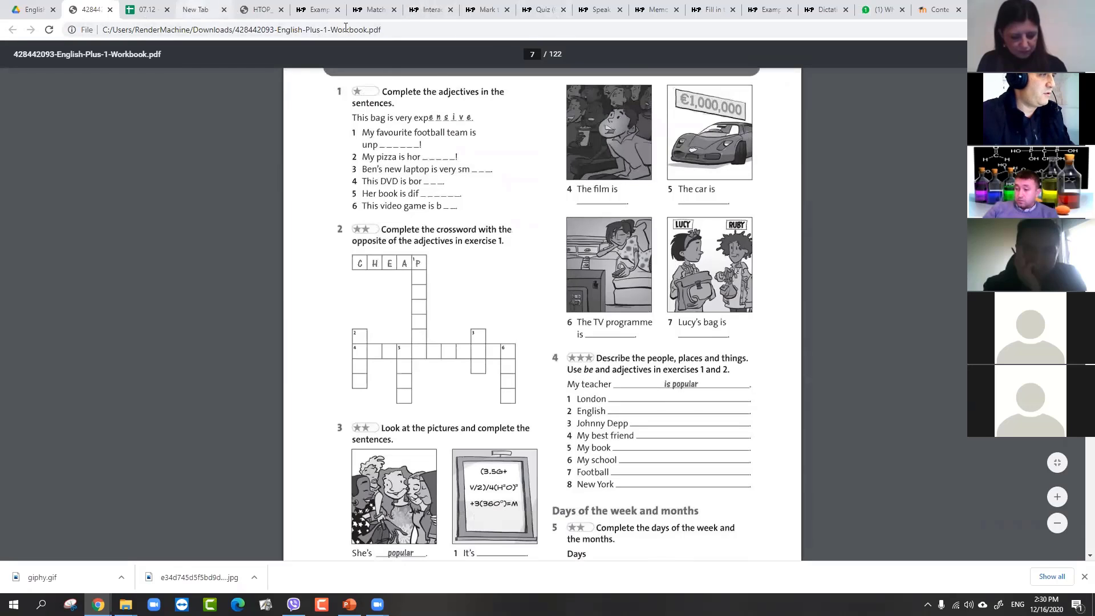
scroll(460, 372, up, 3)
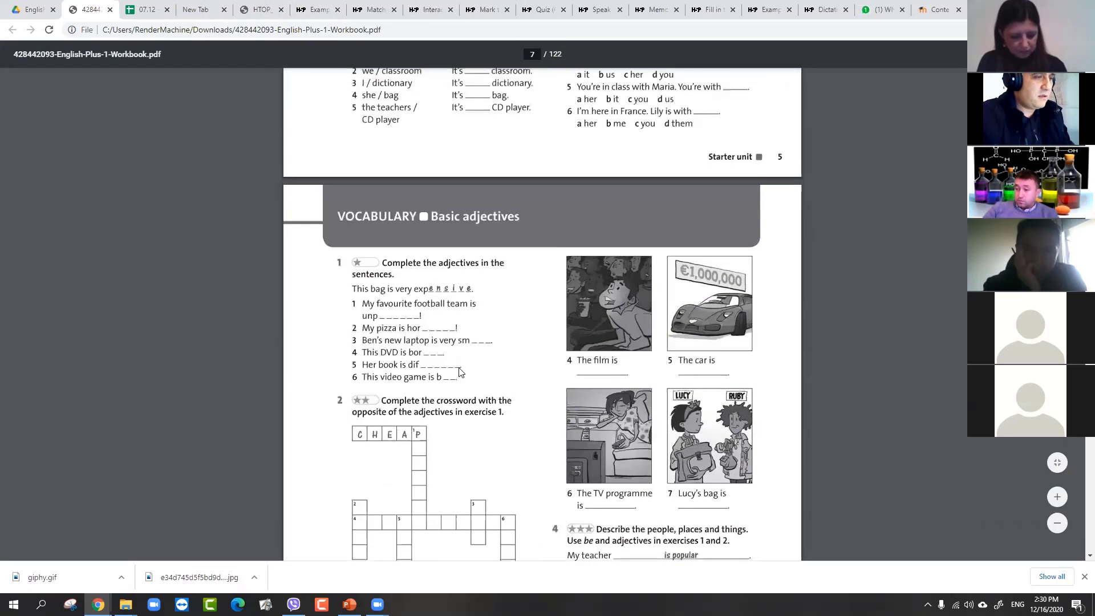
scroll(461, 372, down, 3)
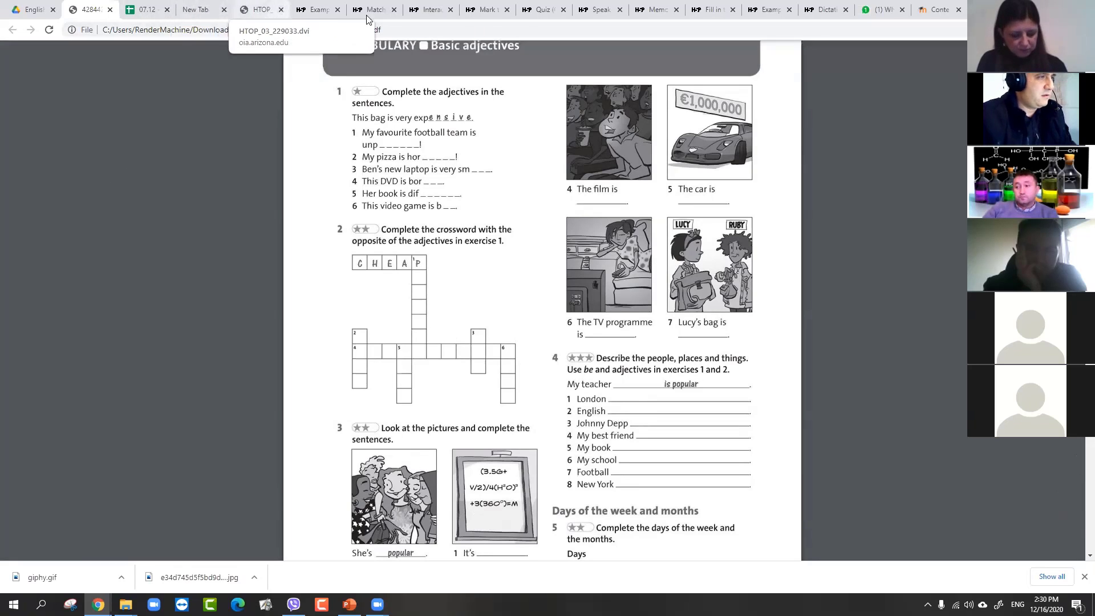
click(315, 9)
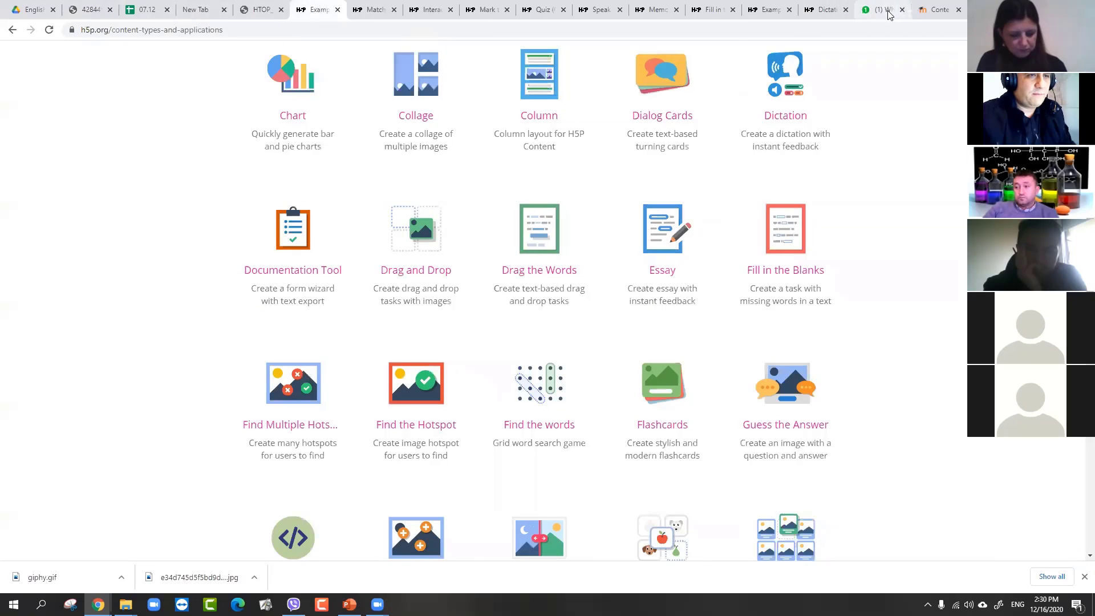
Return to the Maths 9A content bank and start a new Crossword content item
click(939, 11)
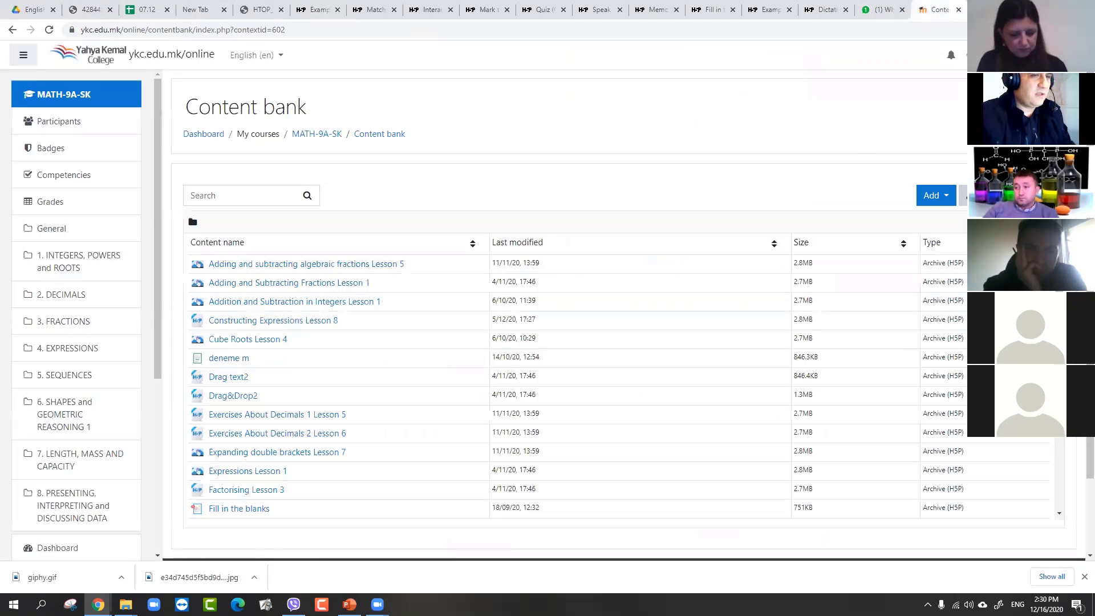
click(936, 195)
scroll(878, 264, down, 2)
scroll(879, 264, down, 3)
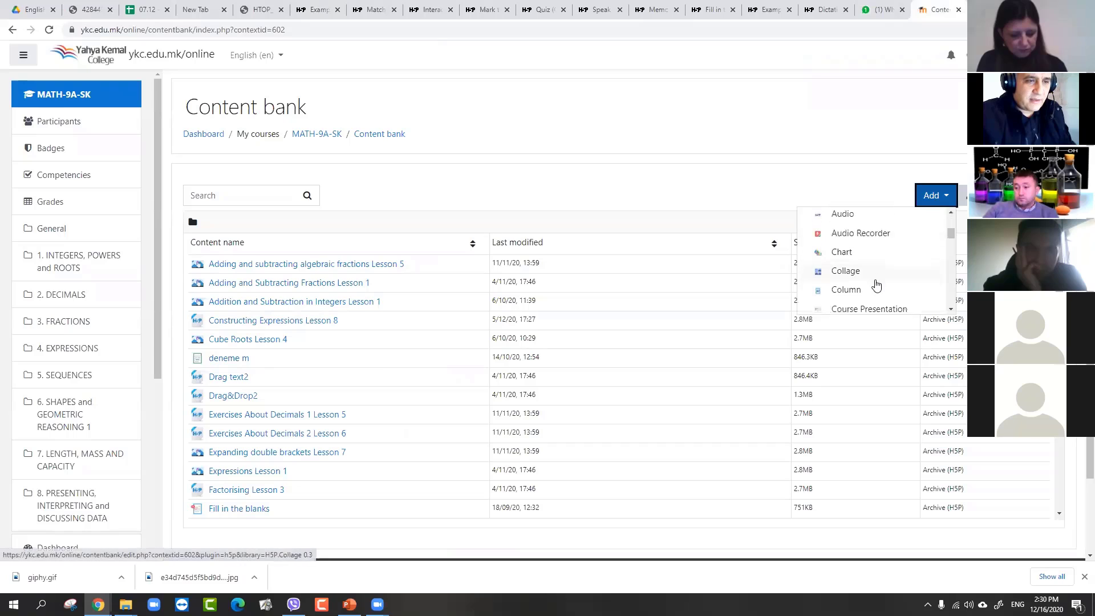
click(861, 276)
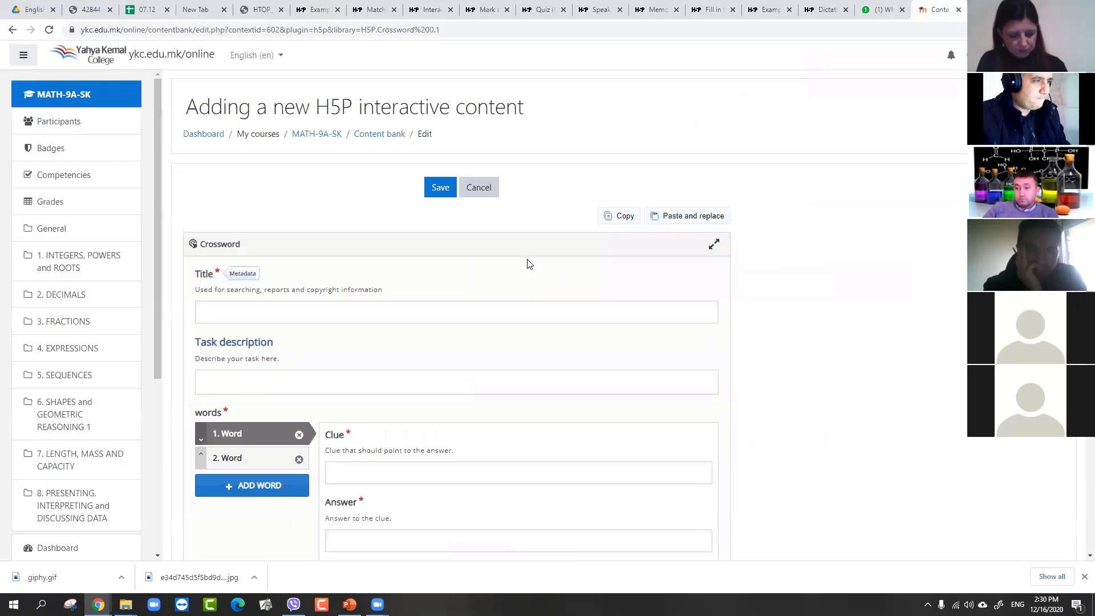
Title the crossword "crossword" and enter "australia-australian" as its task description
click(281, 313)
text(cros)
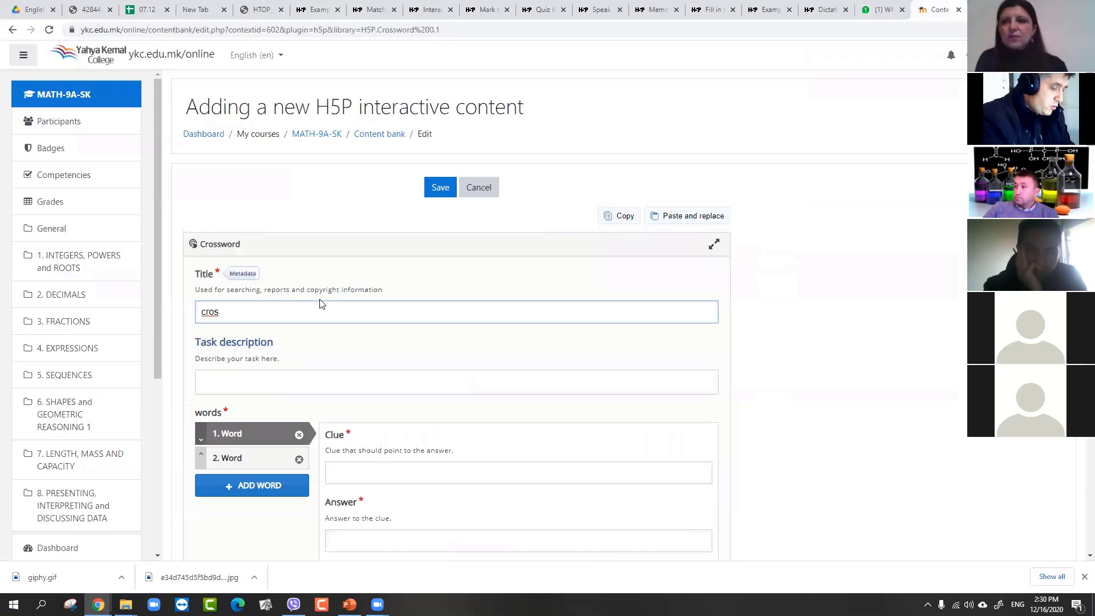
text(sword)
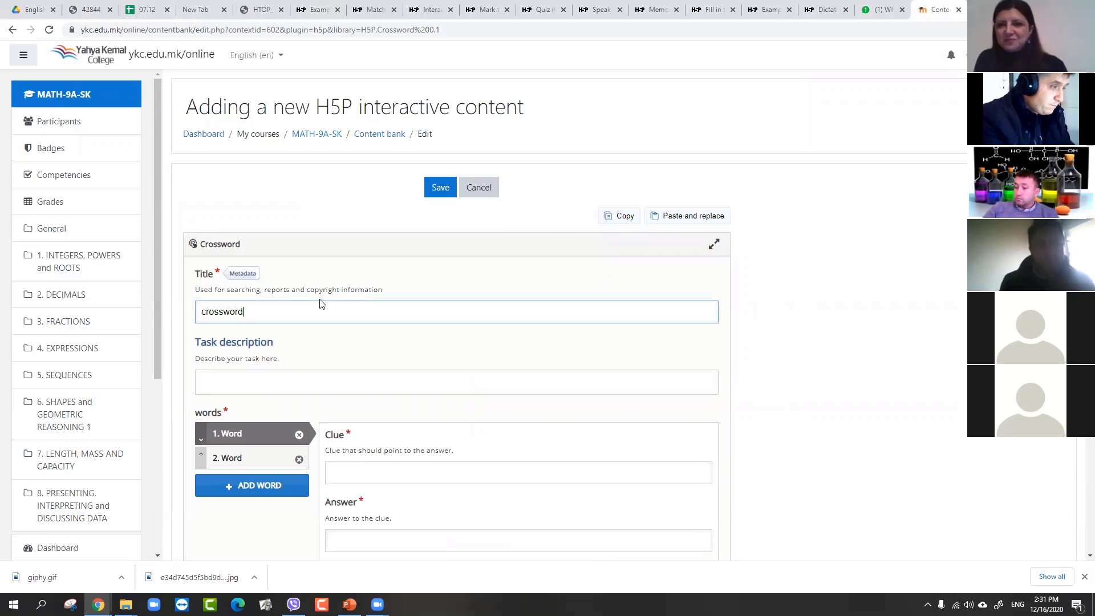
scroll(285, 324, down, 2)
click(276, 273)
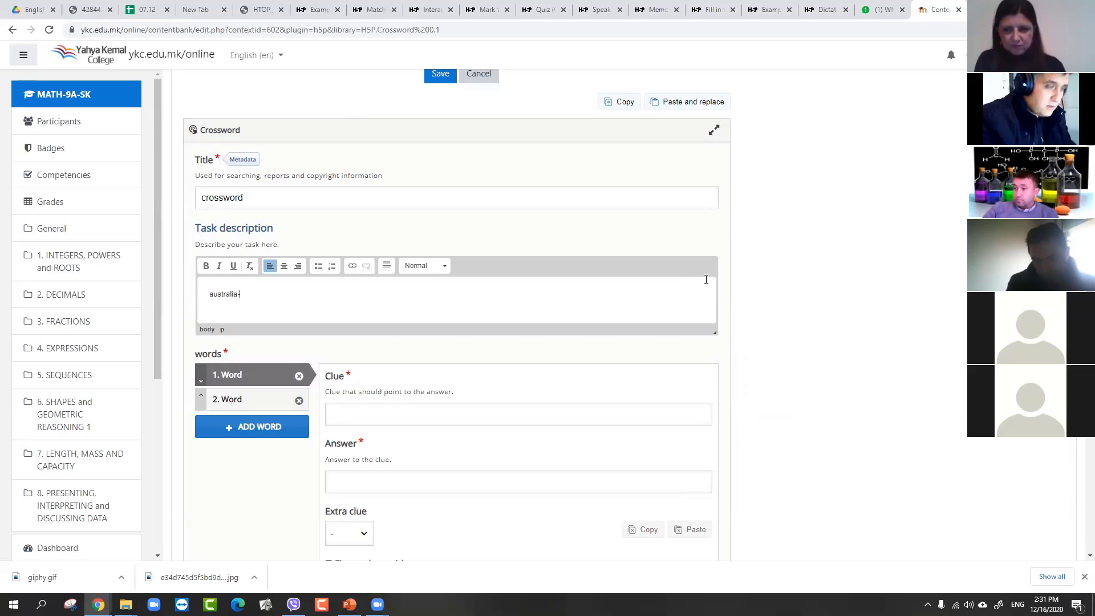
text(aus)
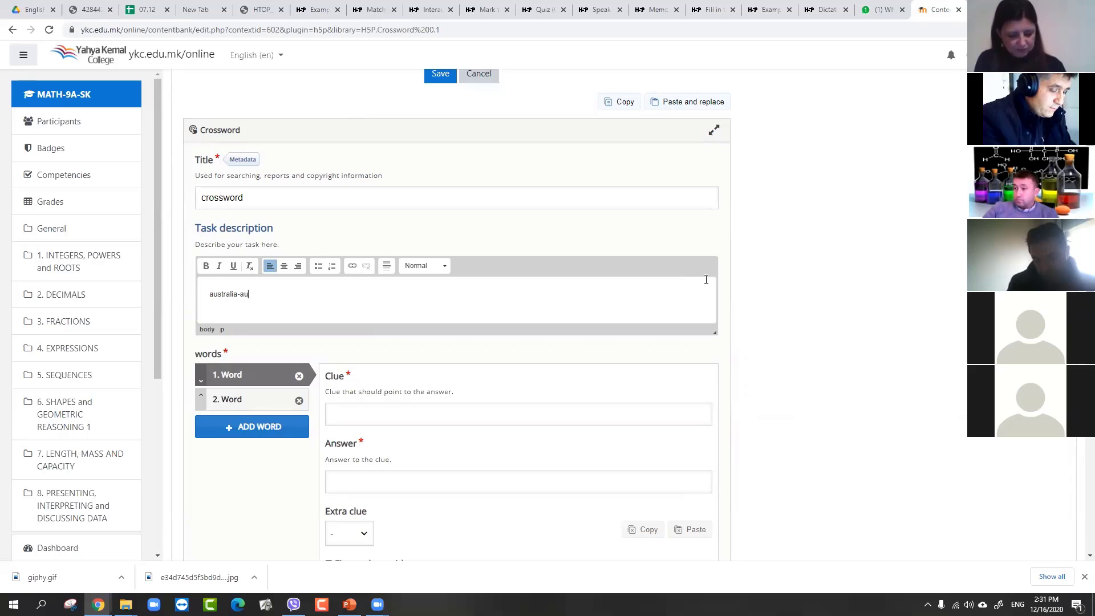
text(tralian)
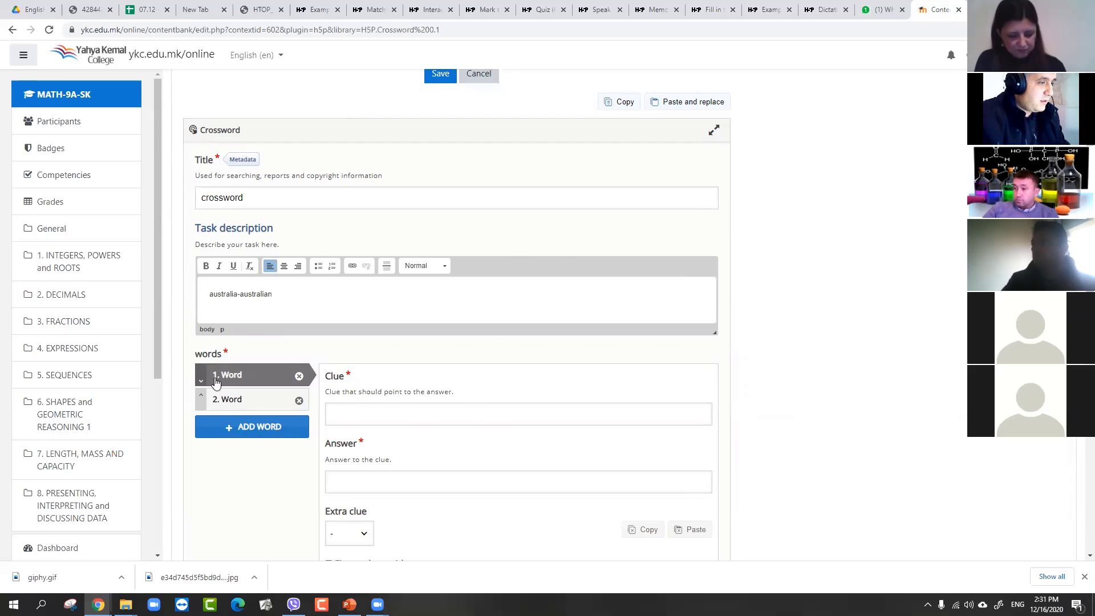
Fill in the first crossword word with the clue Japan and the answer JAPANESE
click(399, 413)
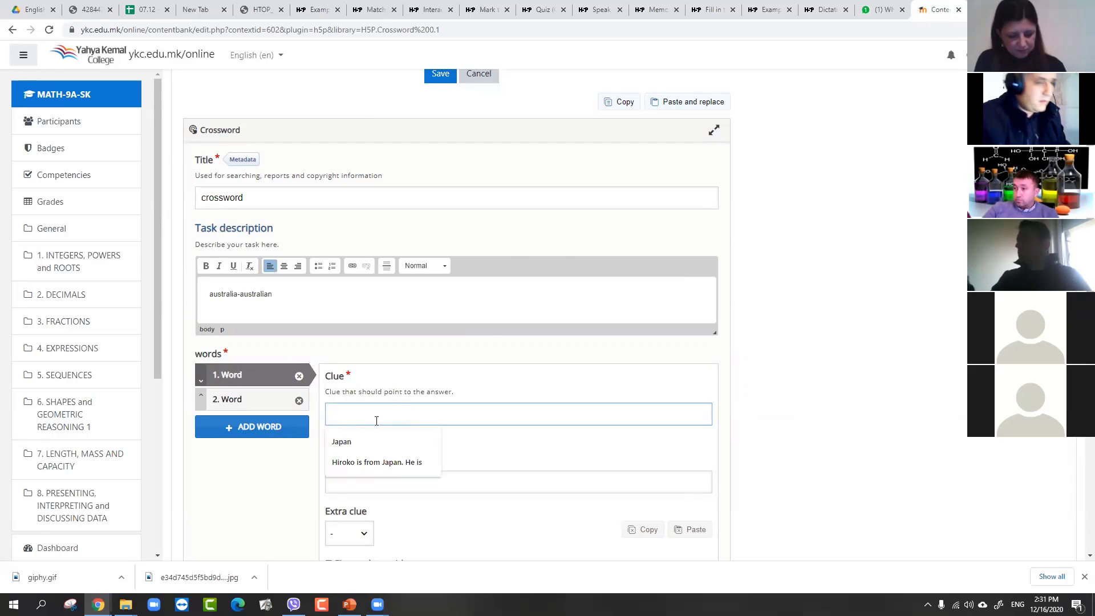
click(352, 442)
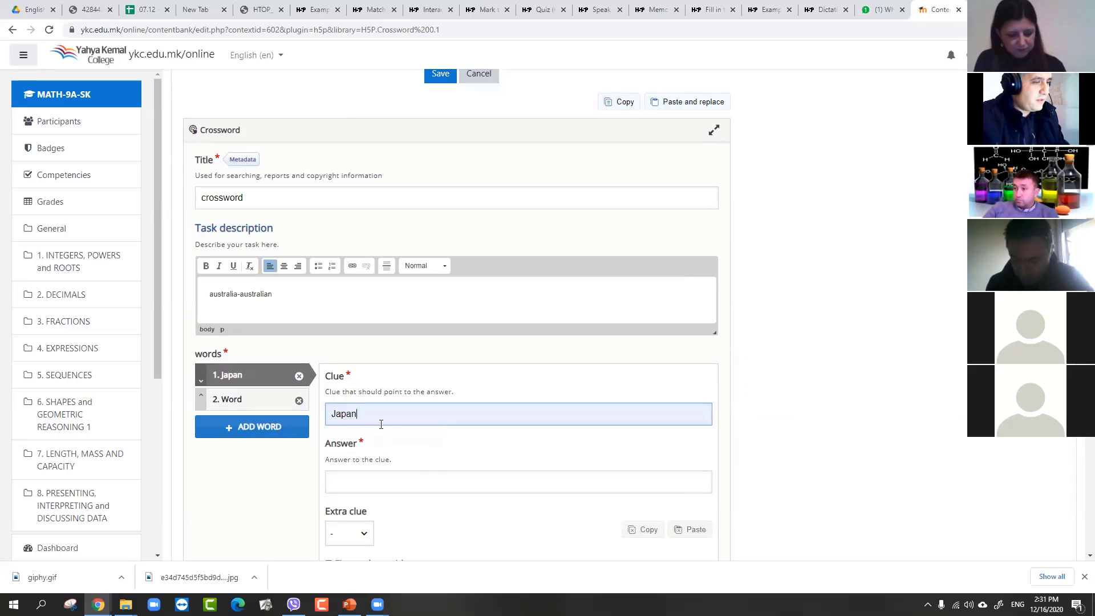
scroll(380, 422, down, 3)
click(361, 310)
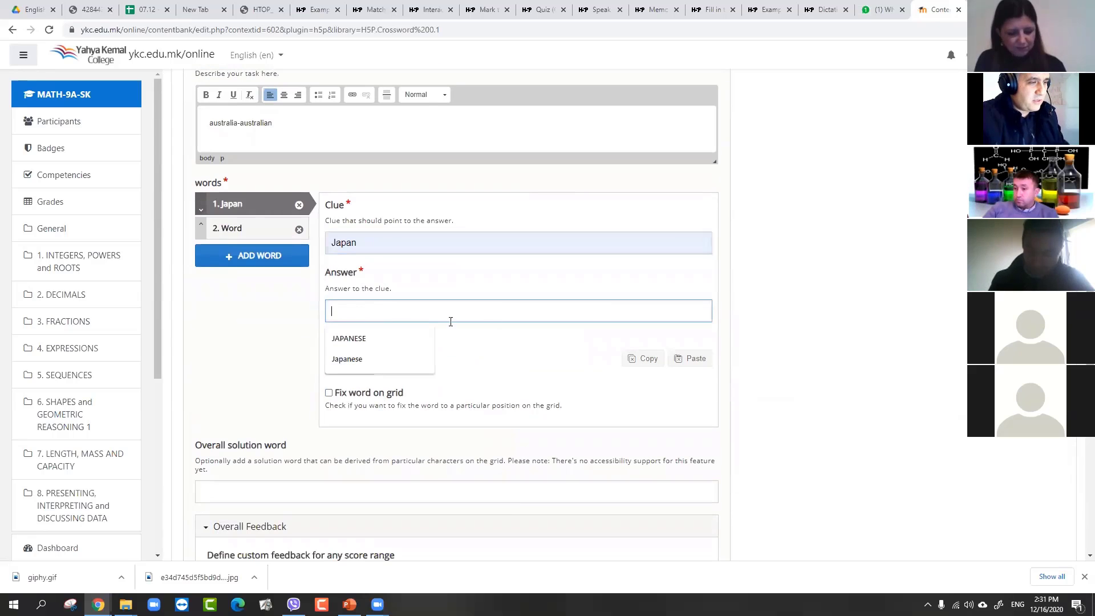
key(Down)
key(Return)
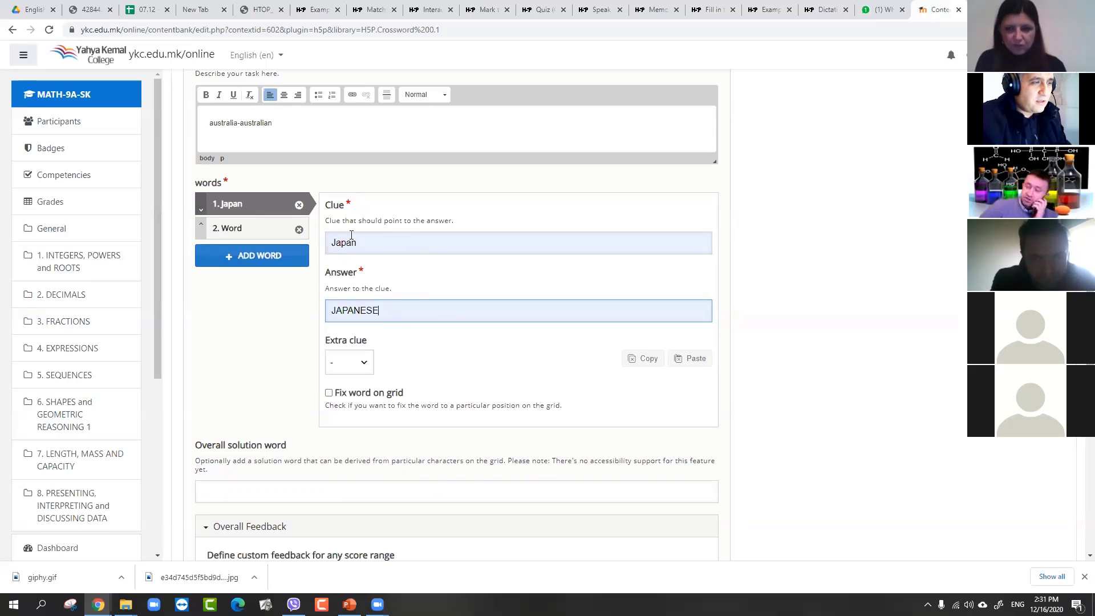
Check which extra clue types are available for the Japan word, leaving none selected
click(372, 244)
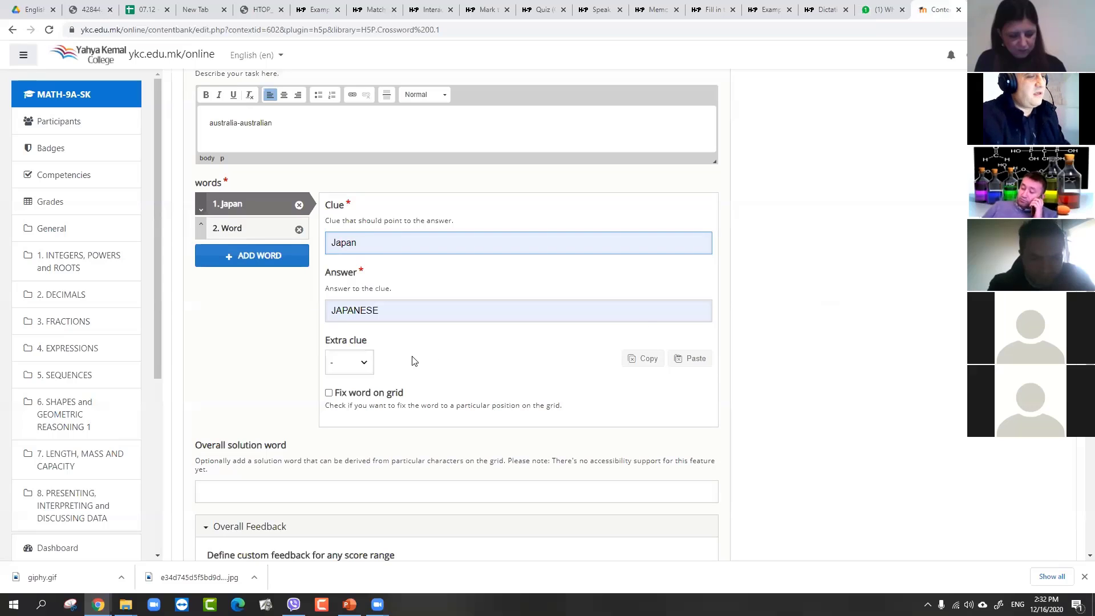
click(370, 368)
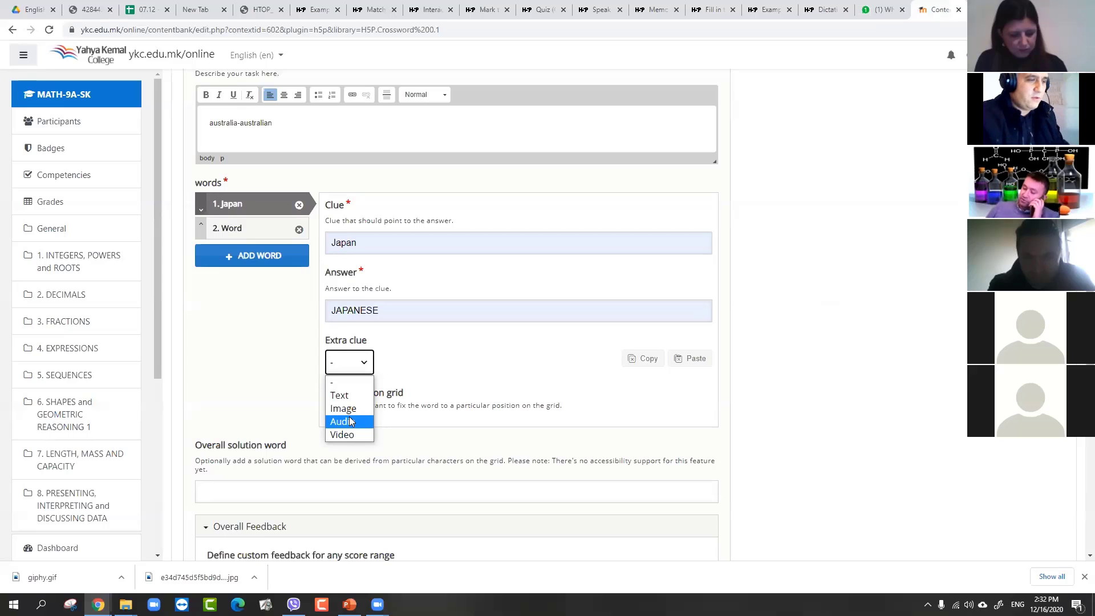
click(477, 369)
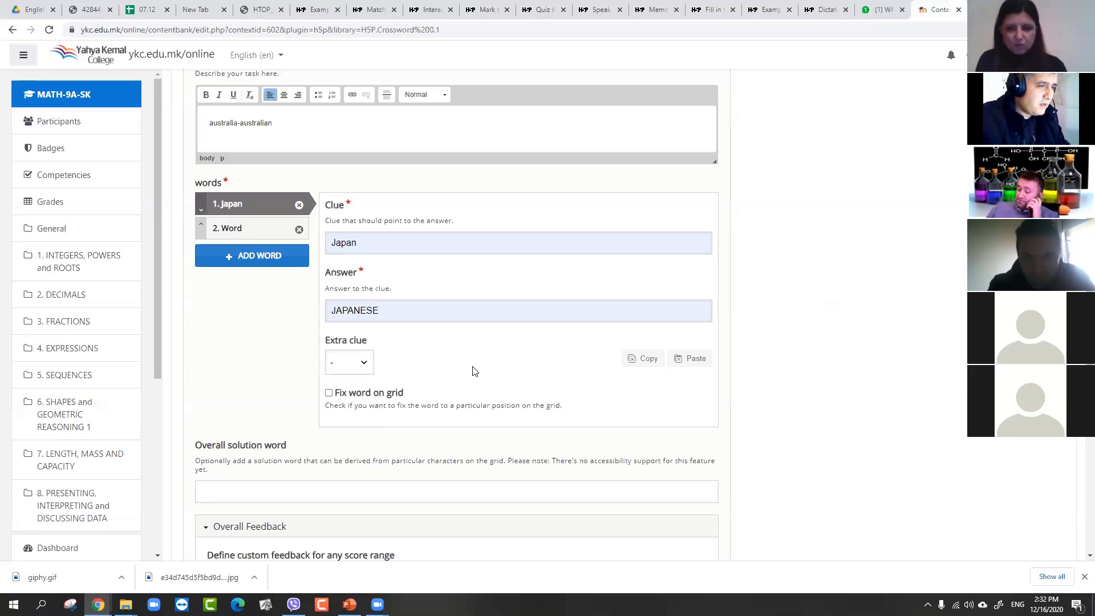
Fill in the second crossword word with the clue Usa and the answer american
click(229, 228)
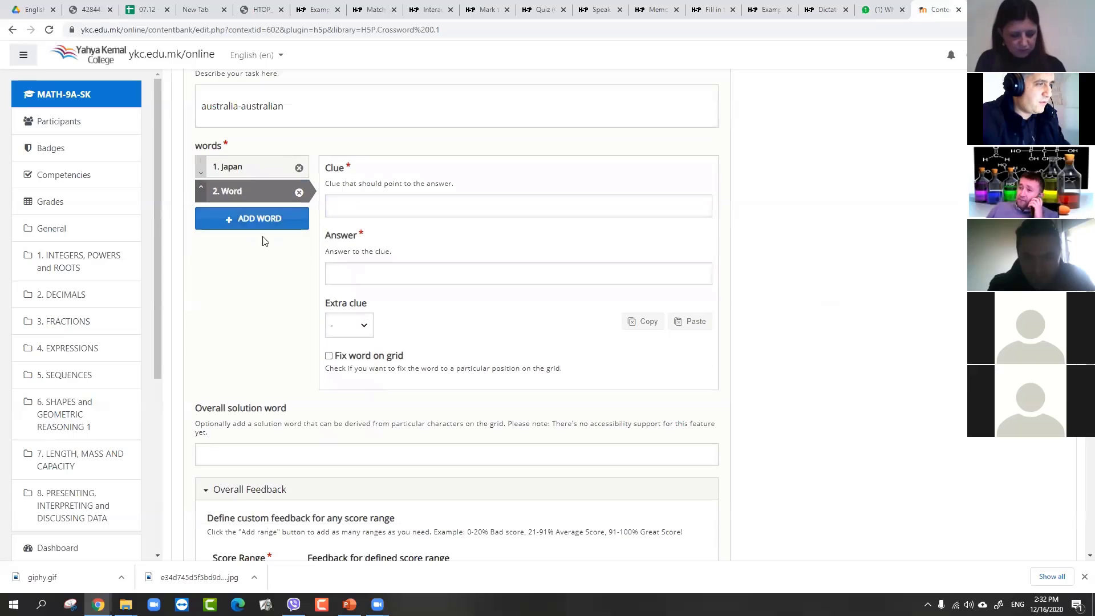
click(435, 204)
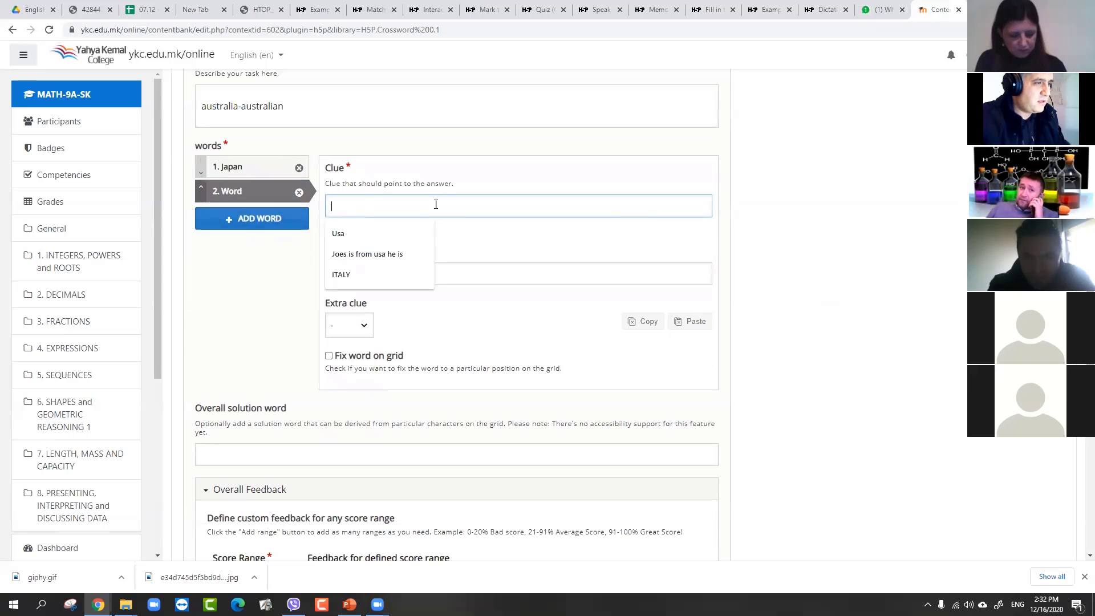
click(377, 234)
click(374, 270)
click(347, 302)
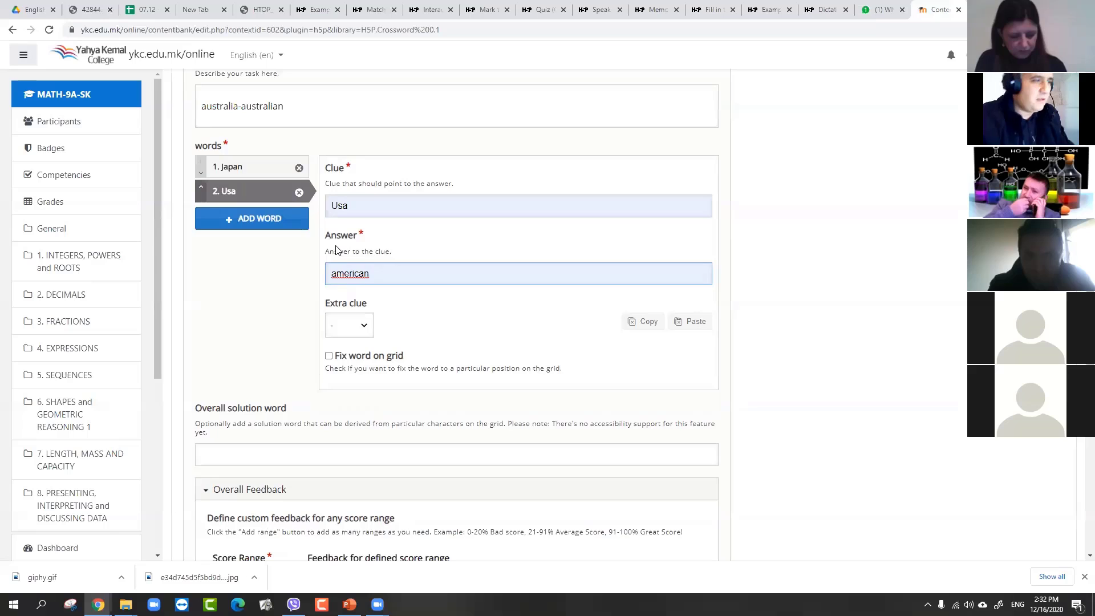
Add a third word to the crossword with the clue Canada and the answer Canadian
click(234, 219)
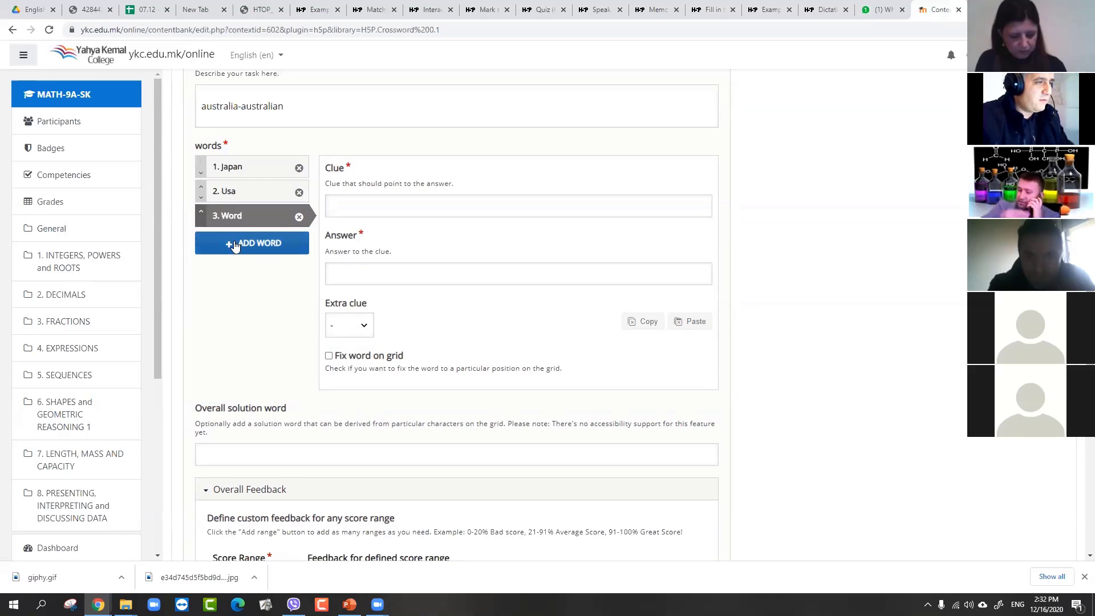
click(374, 208)
click(388, 233)
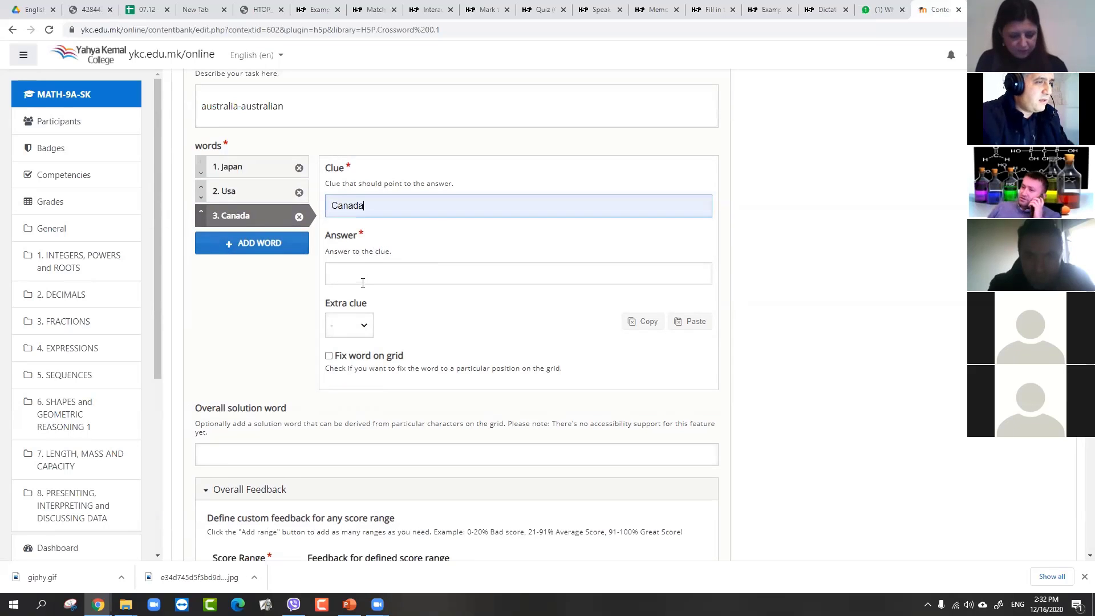
click(373, 268)
click(358, 301)
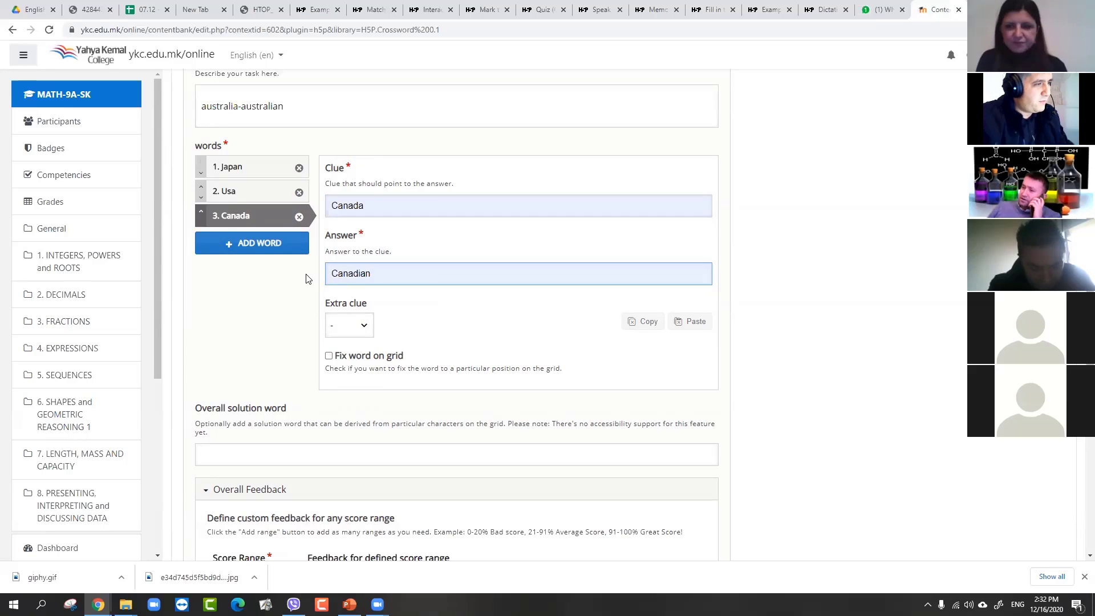
Add a fourth word with the clue Brazil and the answer Brazilian, plus an empty fifth word
click(245, 244)
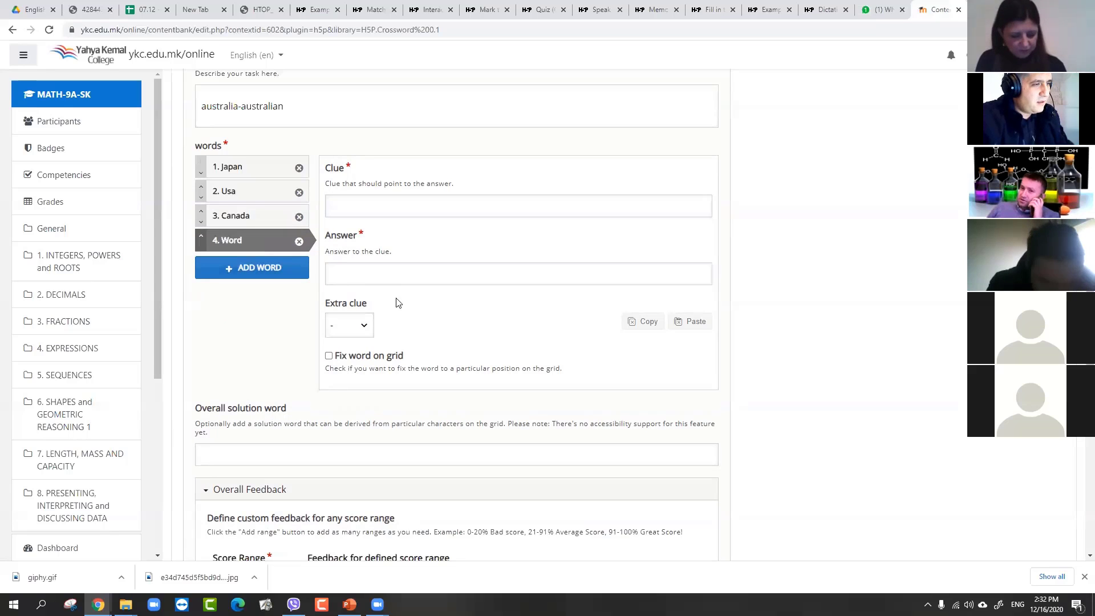
click(347, 198)
click(337, 236)
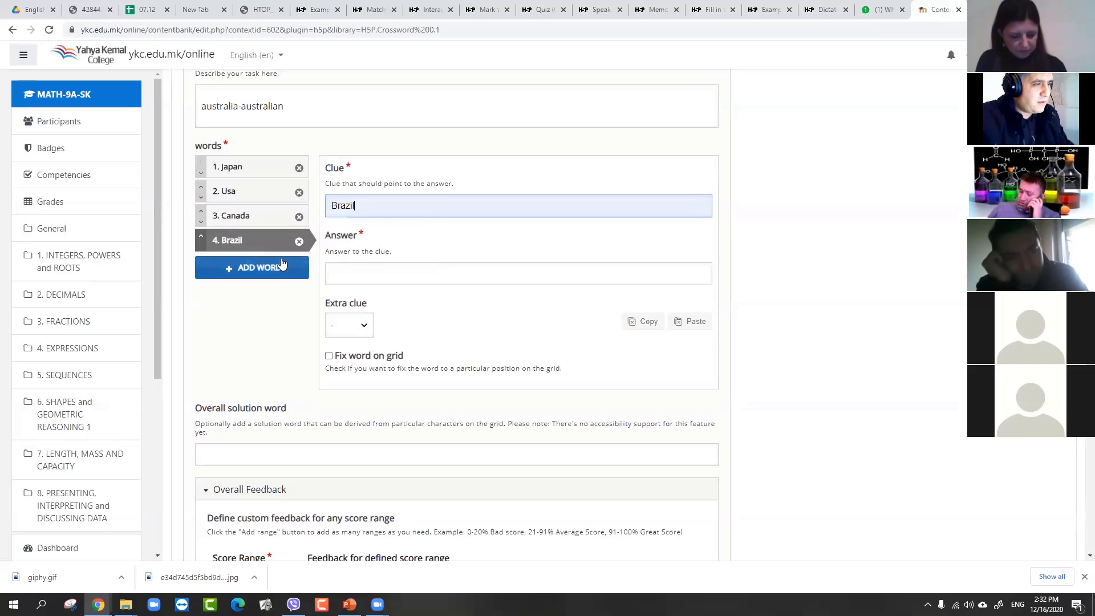
click(266, 268)
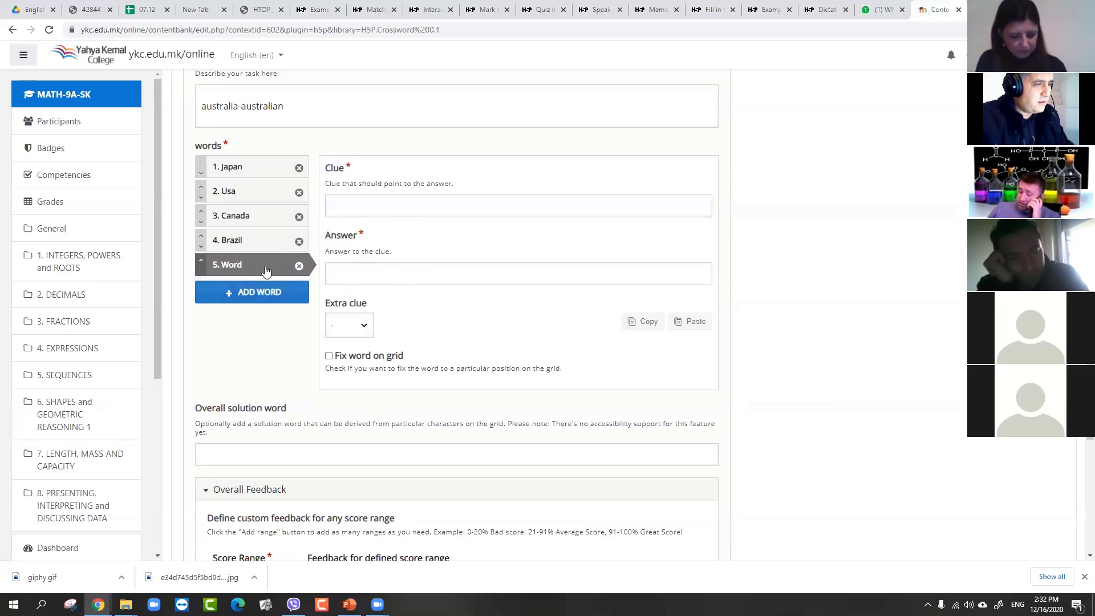
click(245, 240)
click(378, 272)
click(350, 299)
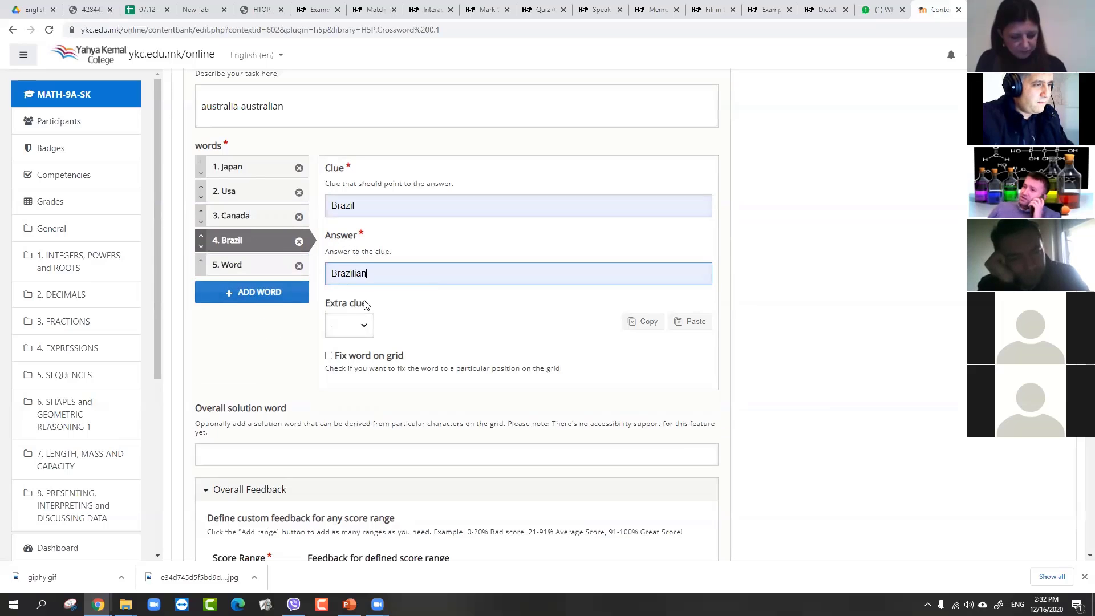
Add a sixth word to the crossword with the clue Italy and the answer Italian
click(255, 292)
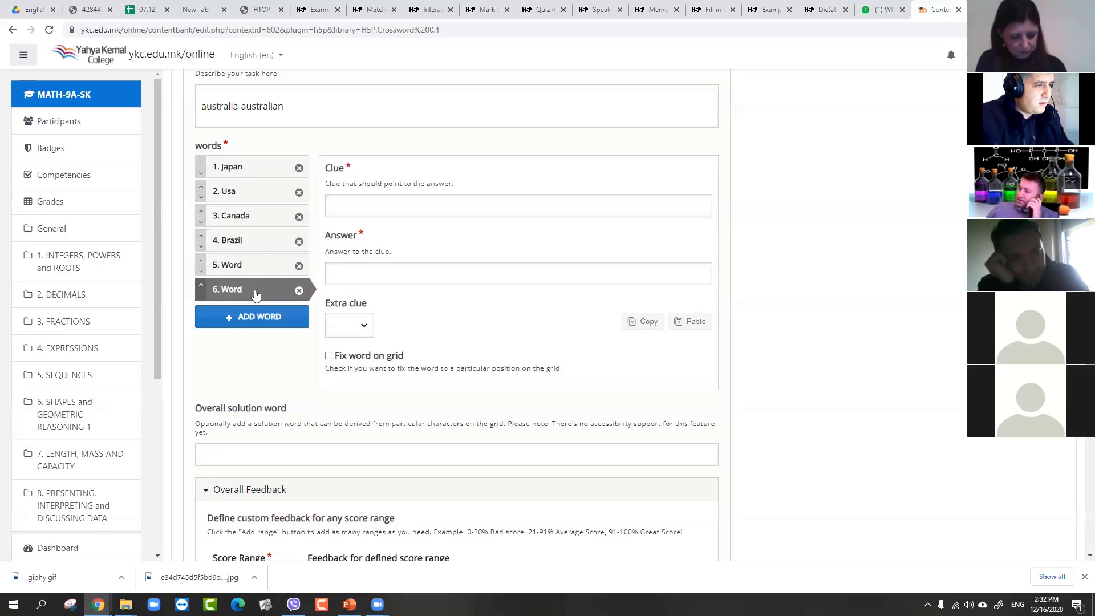
click(348, 205)
click(340, 234)
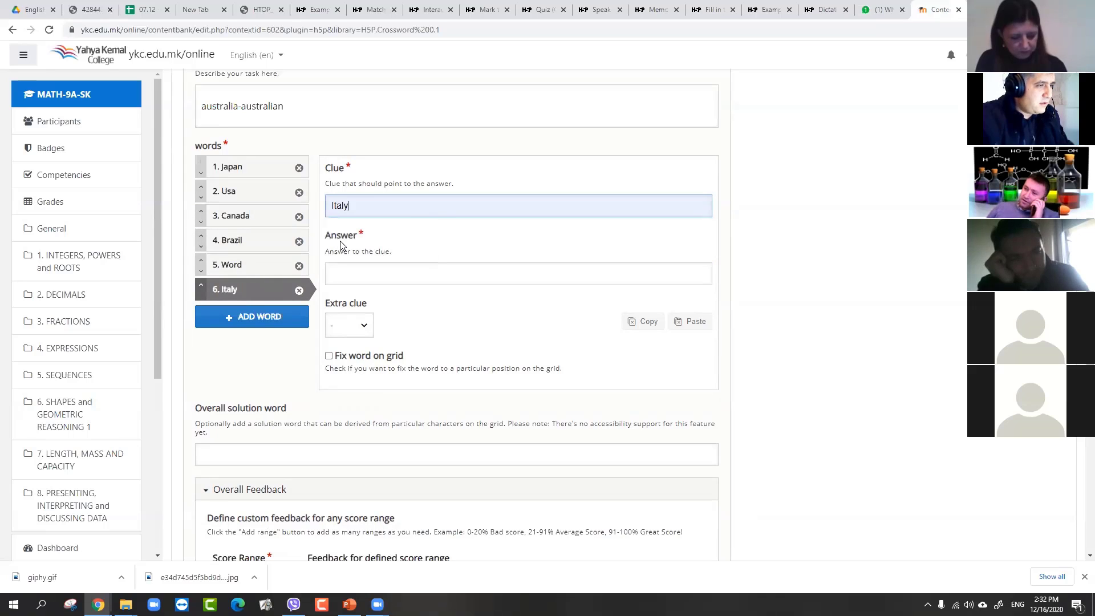
click(343, 274)
click(343, 301)
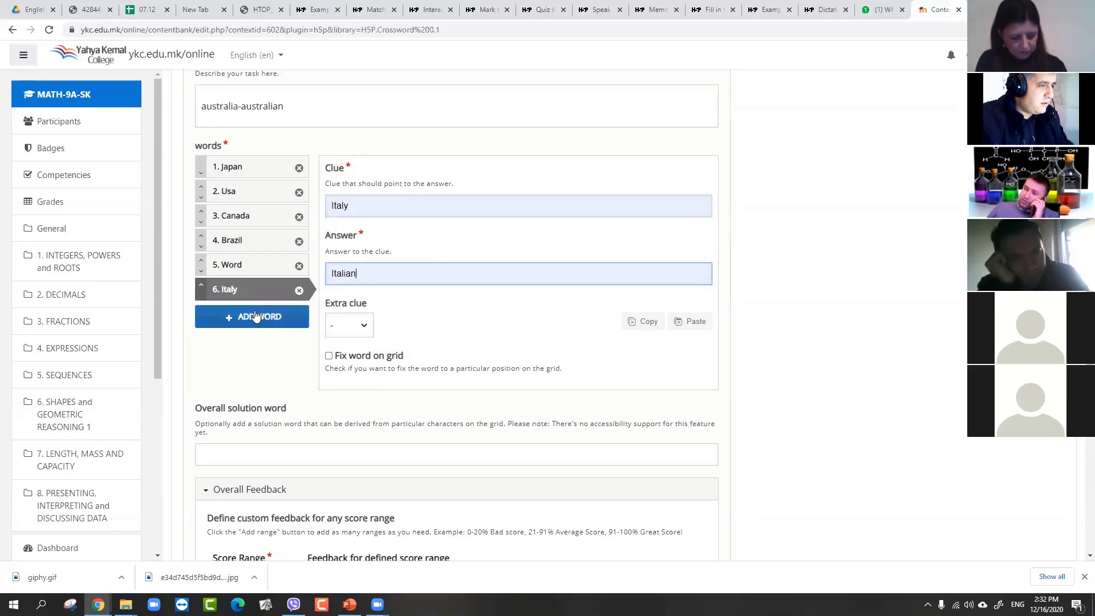
Add a seventh word to the crossword with the clue Poland and the answer Polish
click(255, 317)
click(349, 209)
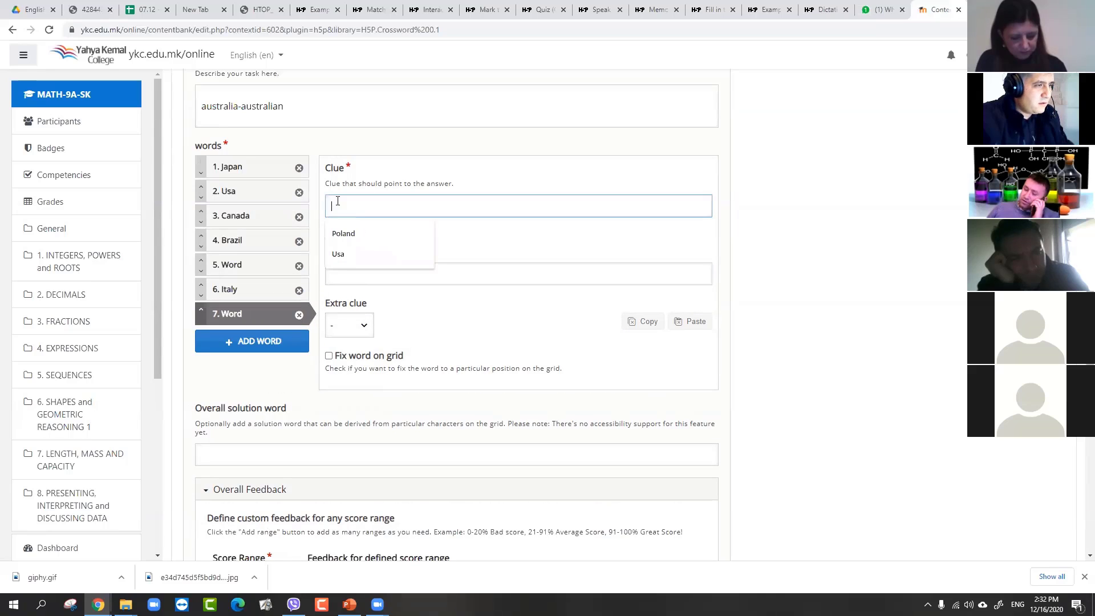
click(351, 237)
click(339, 274)
click(342, 301)
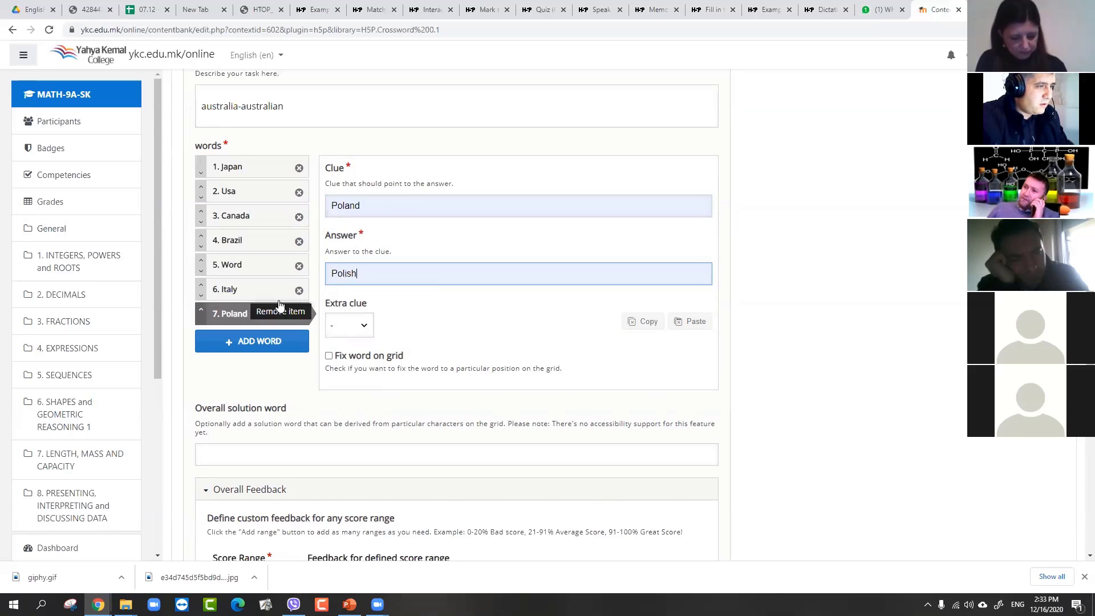
Add an eighth word to the crossword with the clue England and the answer English
click(261, 340)
click(358, 208)
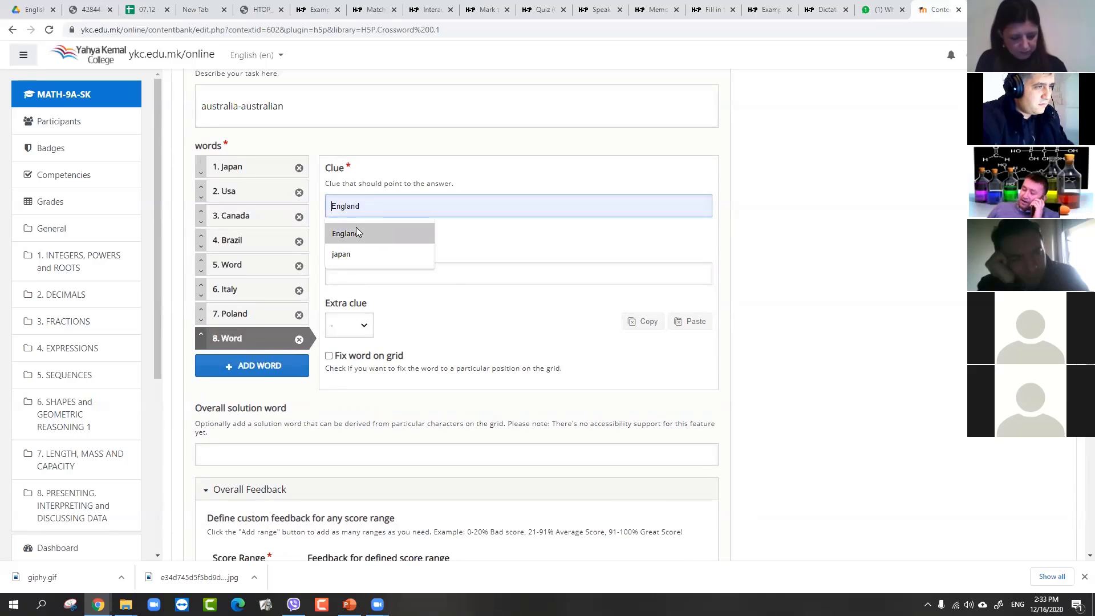
click(356, 235)
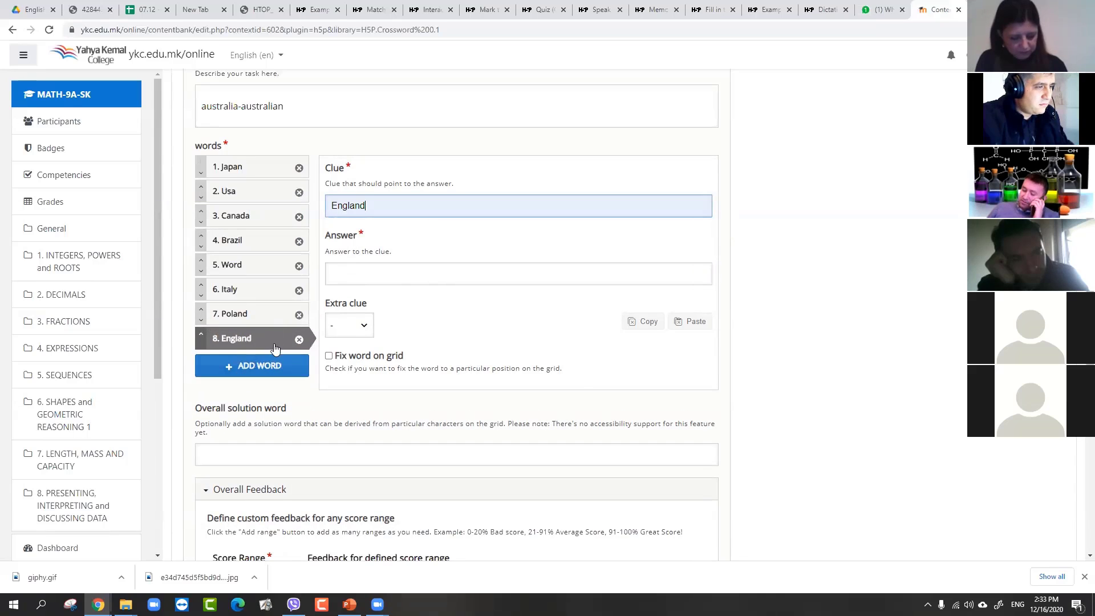
click(361, 275)
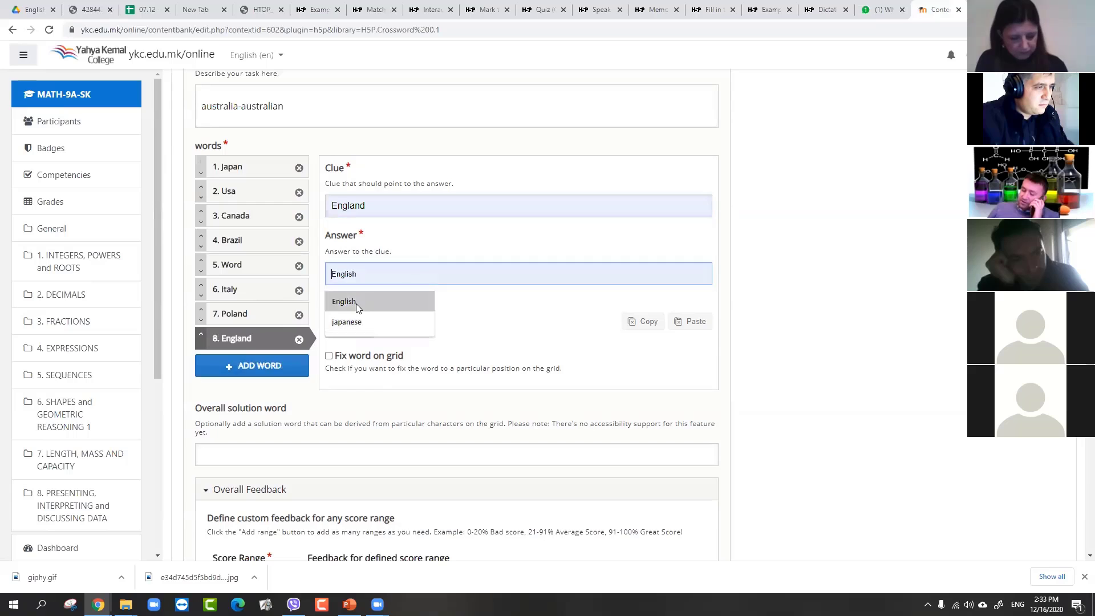
click(356, 302)
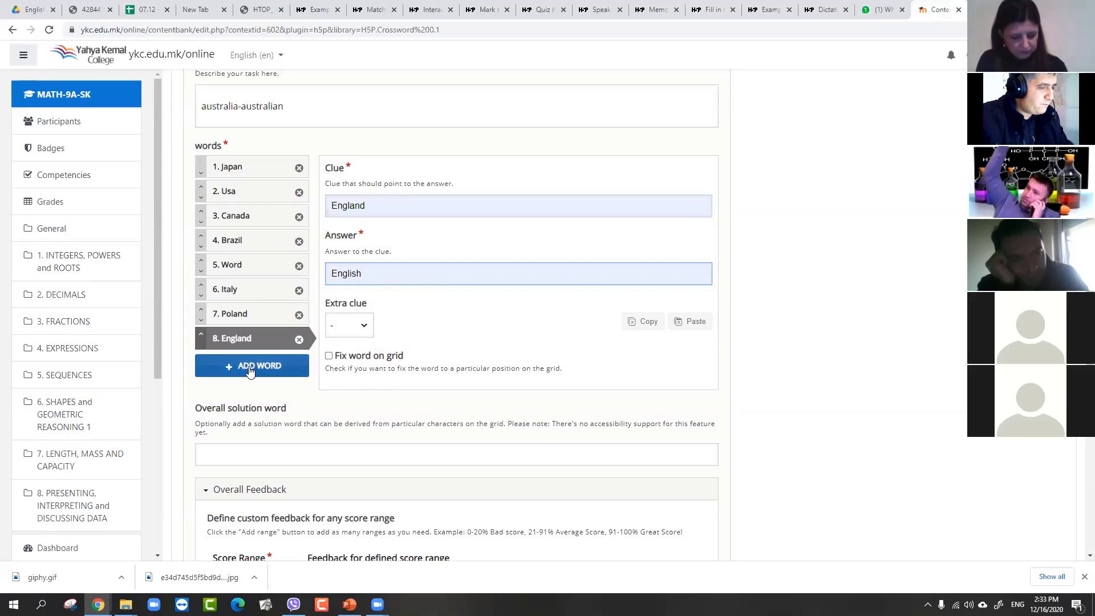
Add a ninth word to the crossword with the clue France and the answer French
scroll(263, 371, down, 4)
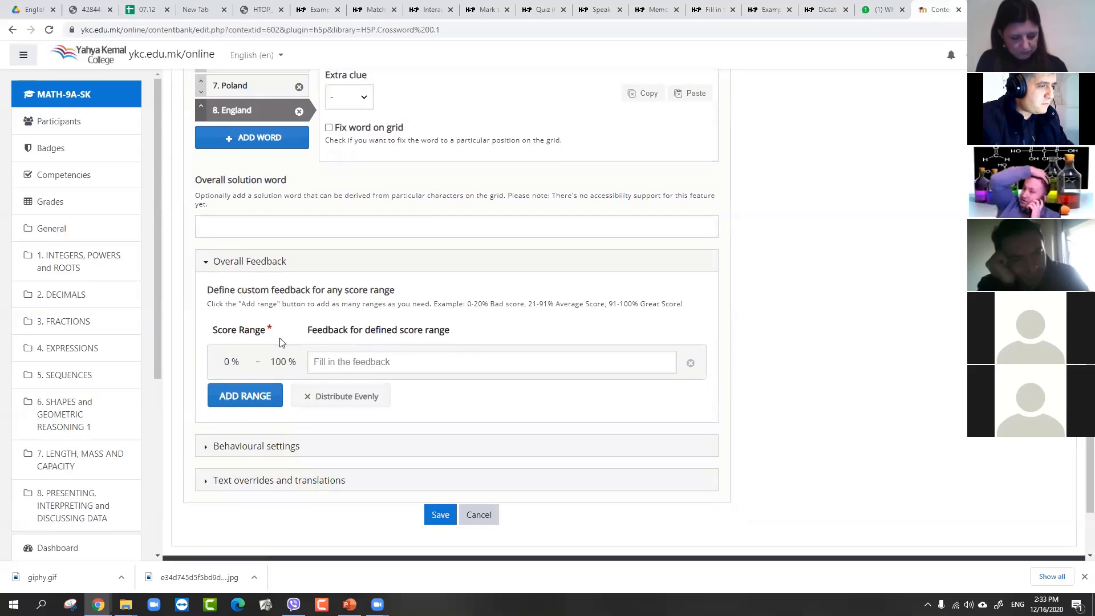
scroll(321, 189, up, 3)
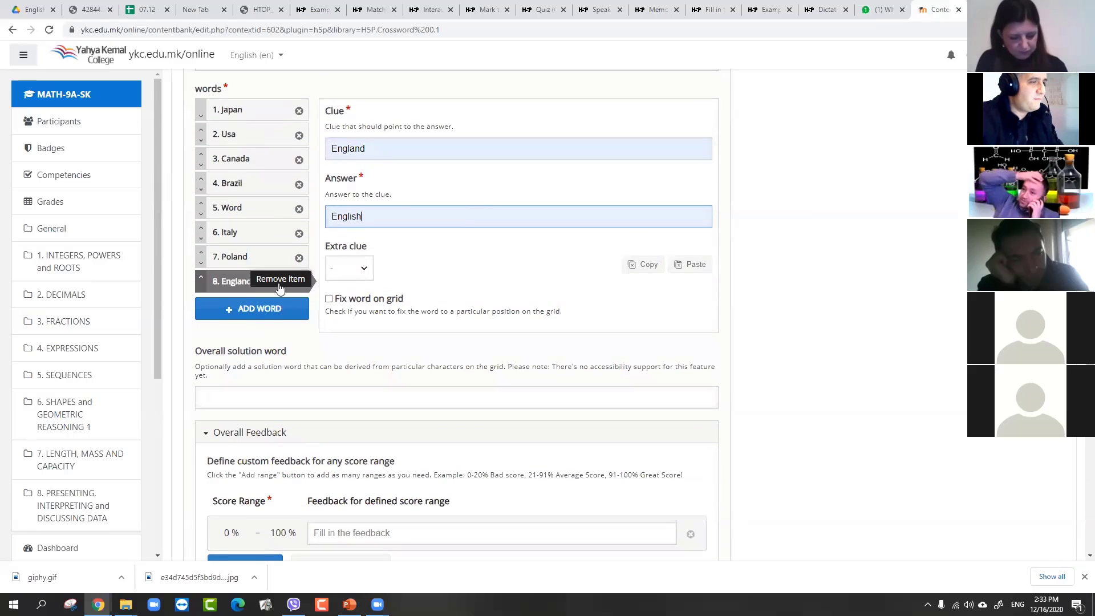
click(260, 309)
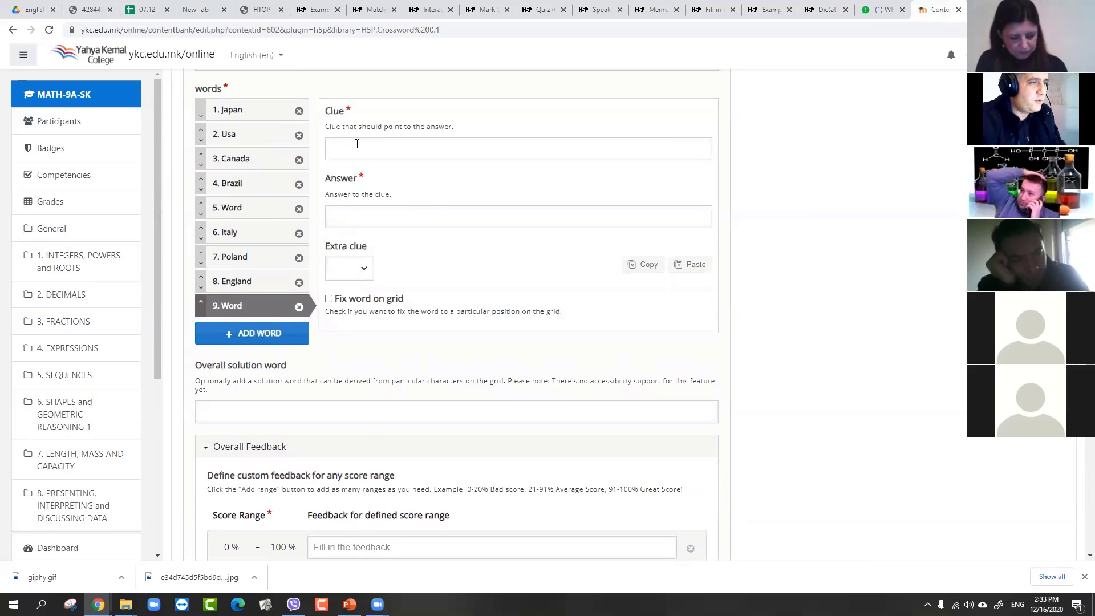
click(359, 149)
click(354, 173)
click(354, 217)
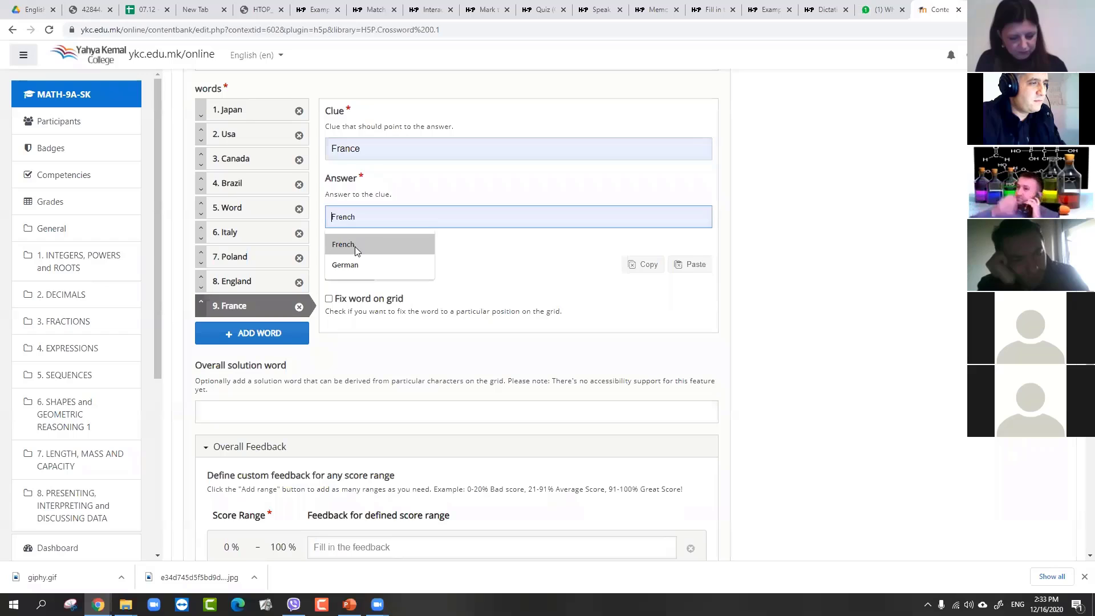
click(354, 245)
Add a tenth word to the crossword with the clue Germany and the answer German
click(259, 333)
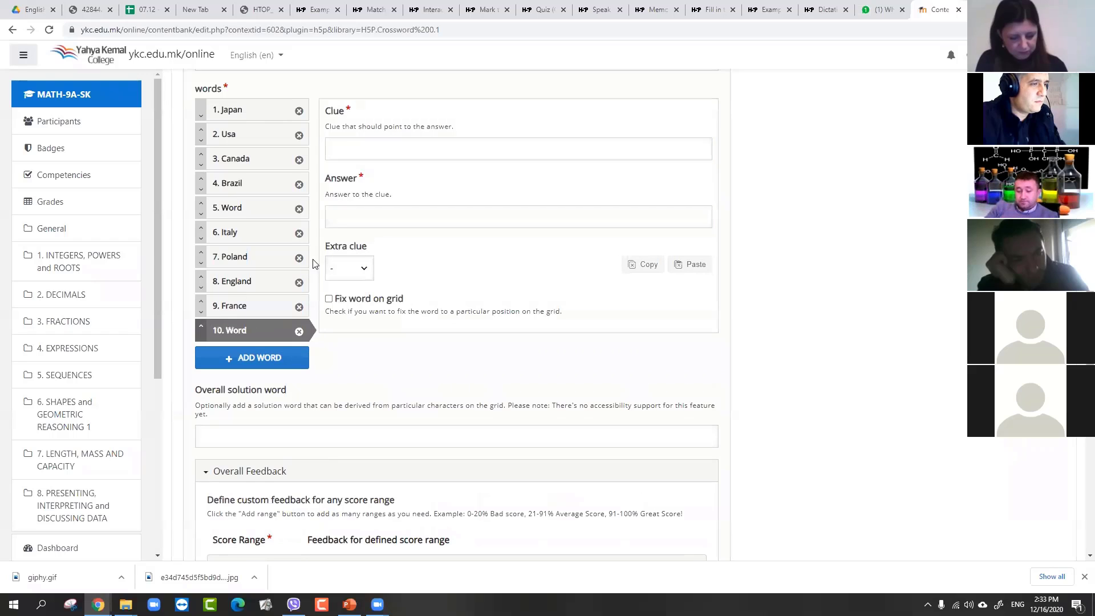
click(342, 145)
click(351, 176)
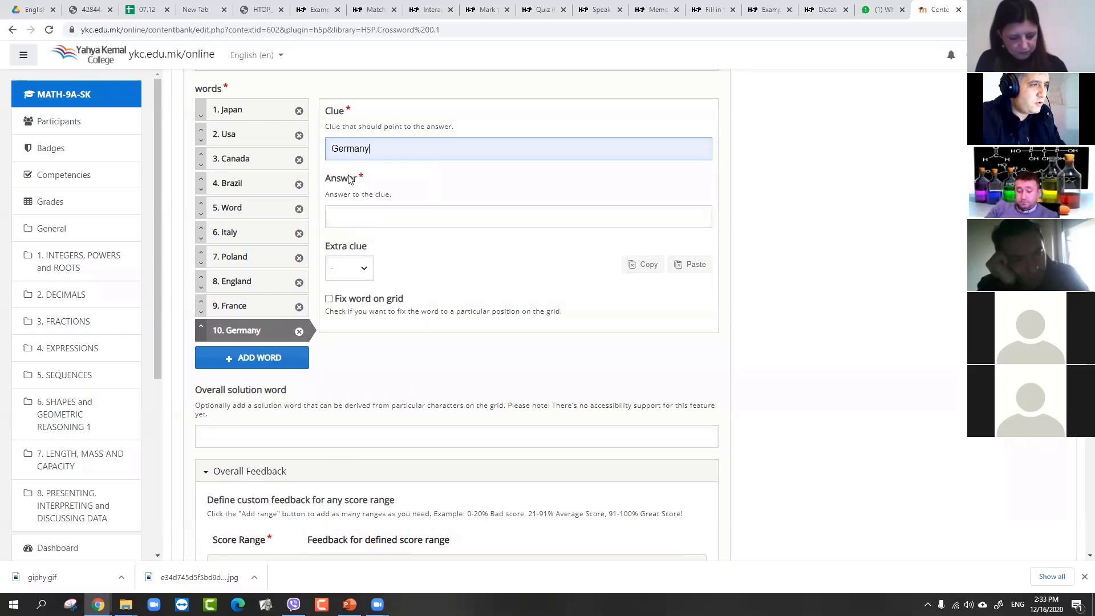
click(357, 225)
click(356, 236)
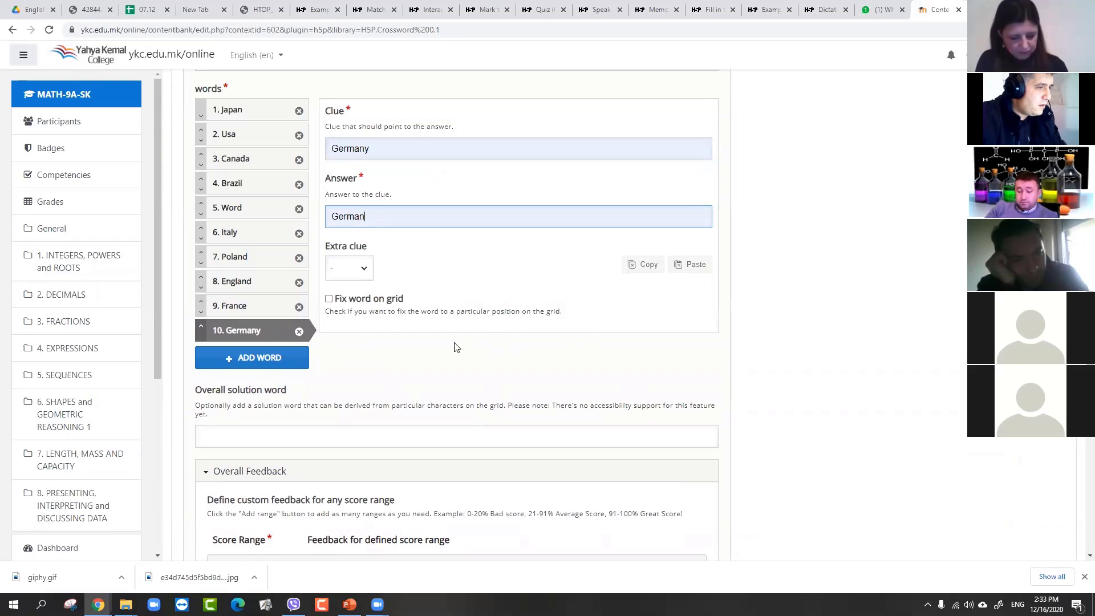
scroll(513, 308, down, 1)
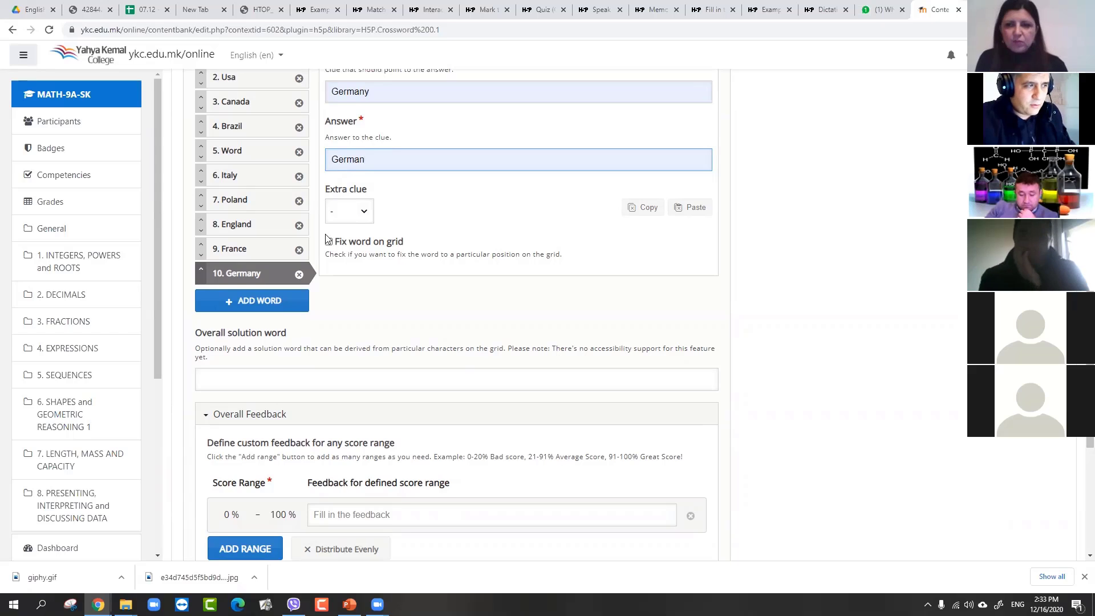
scroll(236, 172, up, 5)
scroll(236, 199, down, 3)
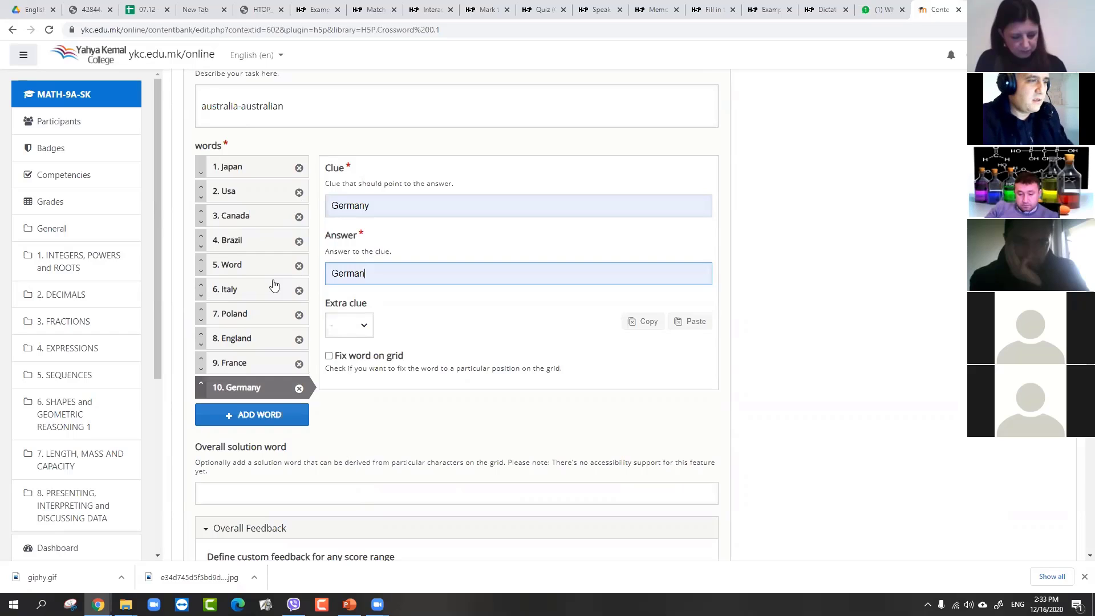
click(341, 356)
scroll(342, 358, down, 4)
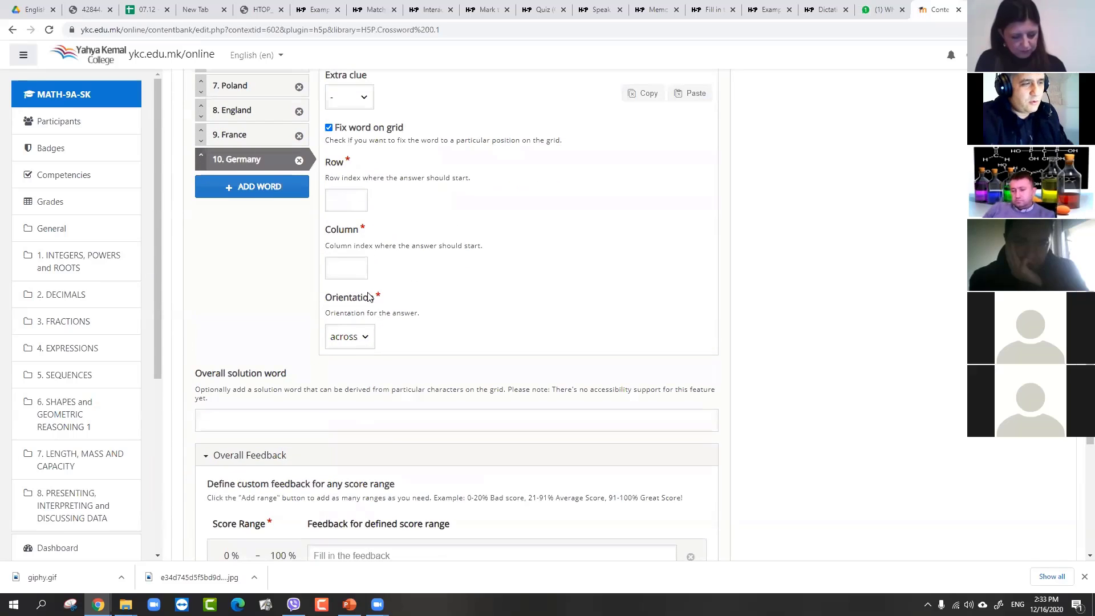
click(353, 210)
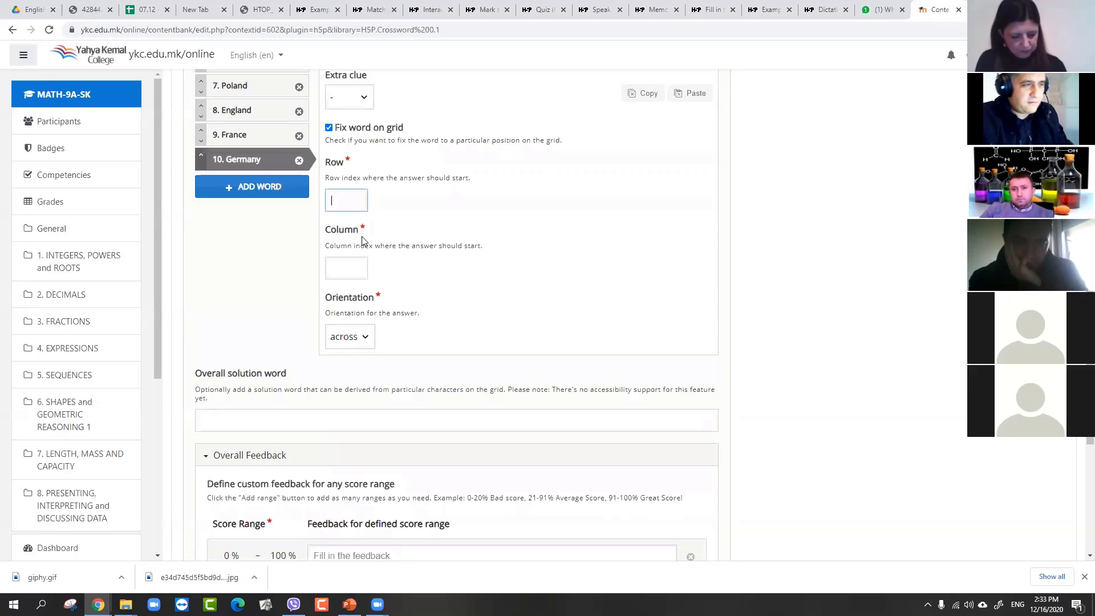
click(357, 262)
click(352, 207)
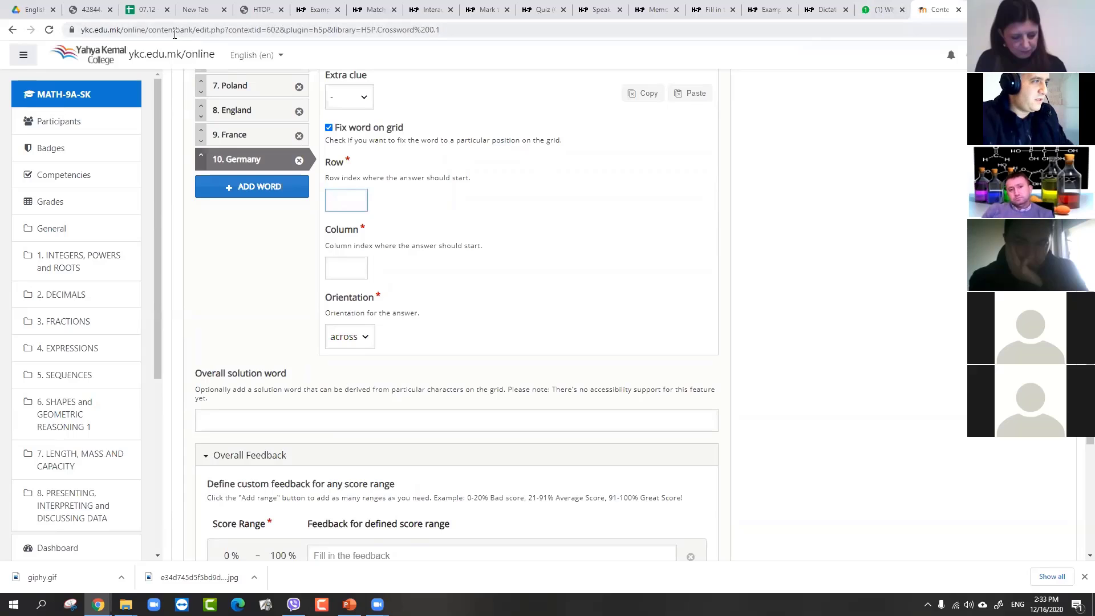
click(81, 11)
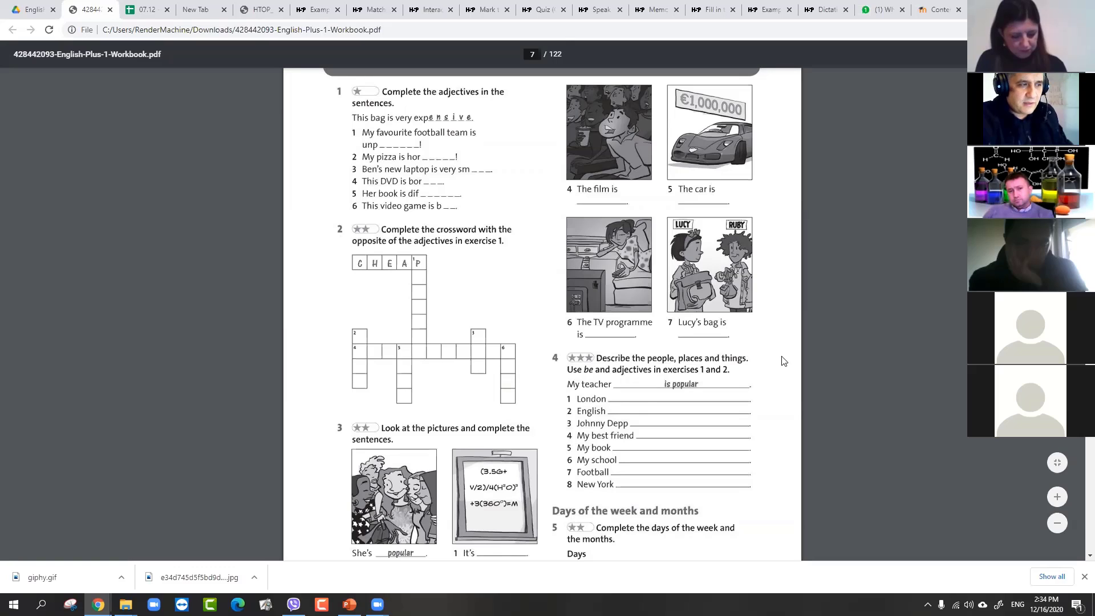
click(937, 11)
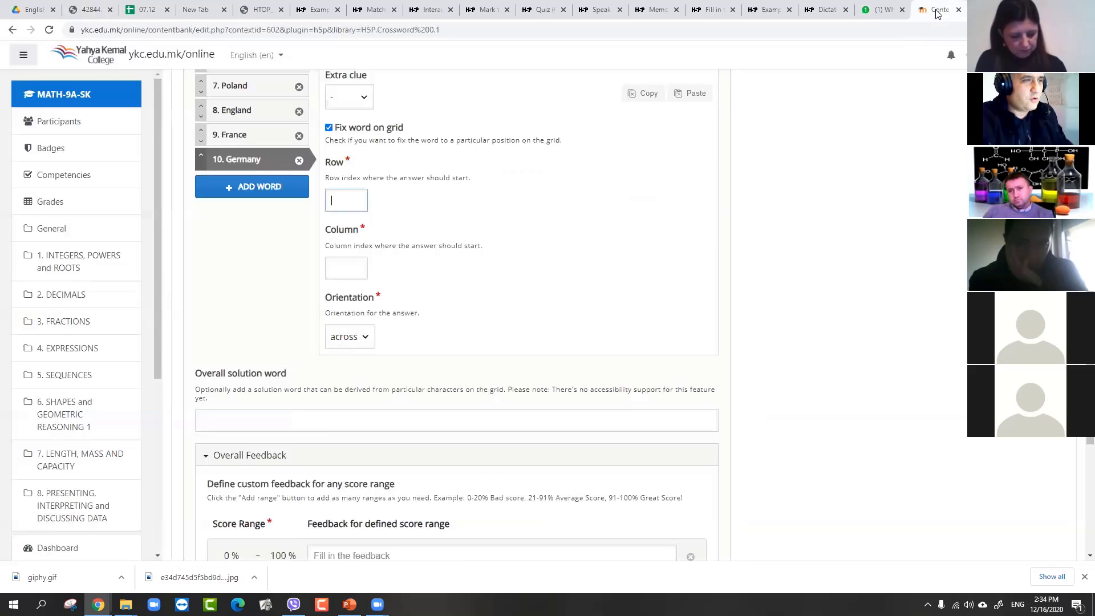
click(329, 128)
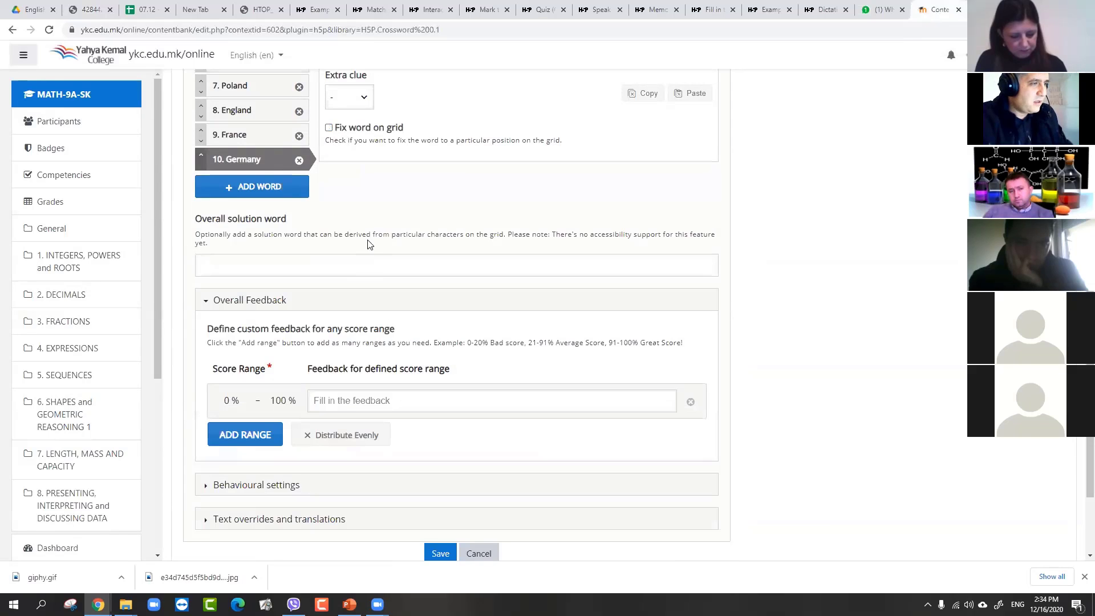
Enter "well done" as the overall feedback for the 0–100 % score range
scroll(375, 338, up, 3)
scroll(317, 297, down, 5)
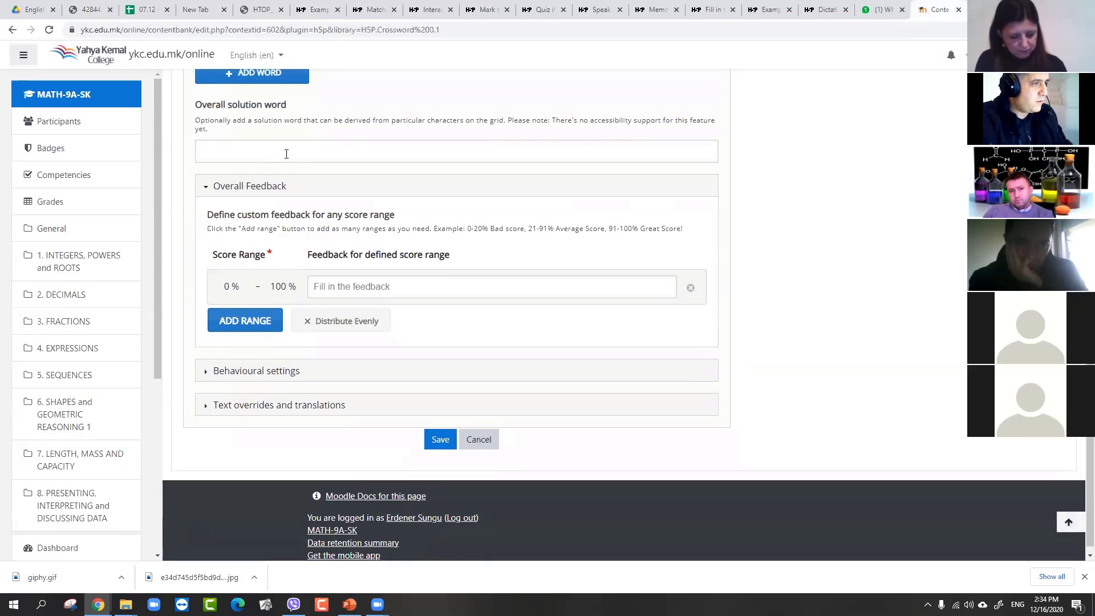
scroll(607, 186, down, 1)
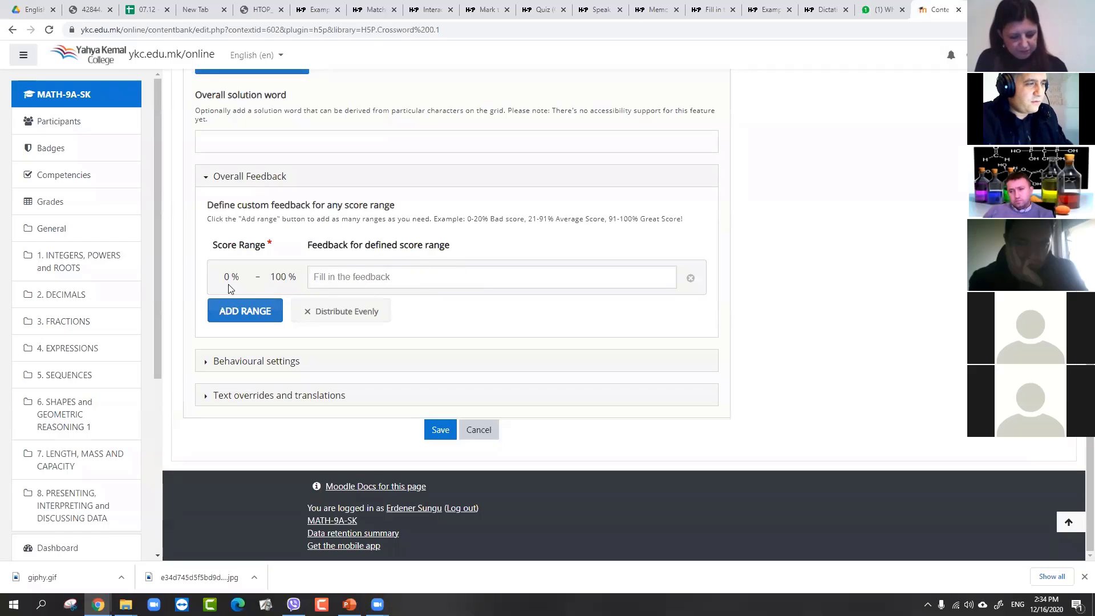
click(340, 279)
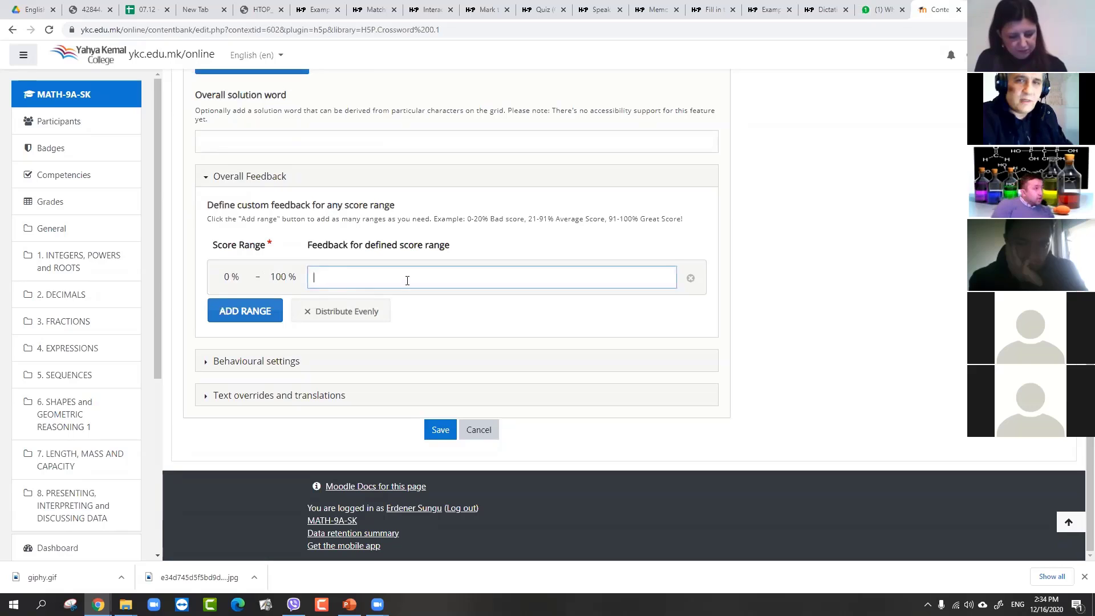
text(we)
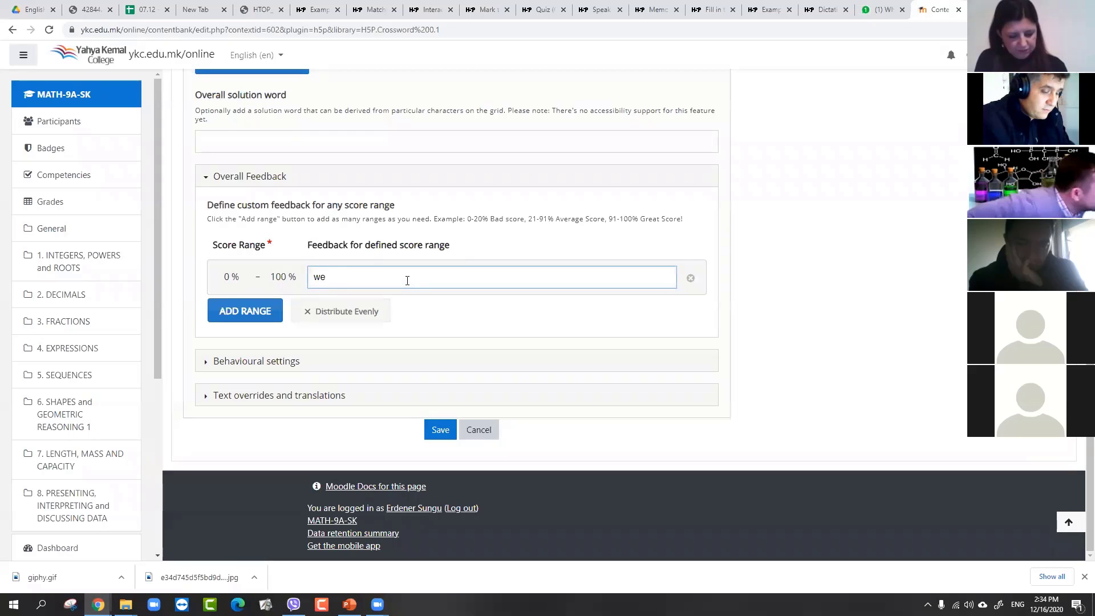
text(ll done)
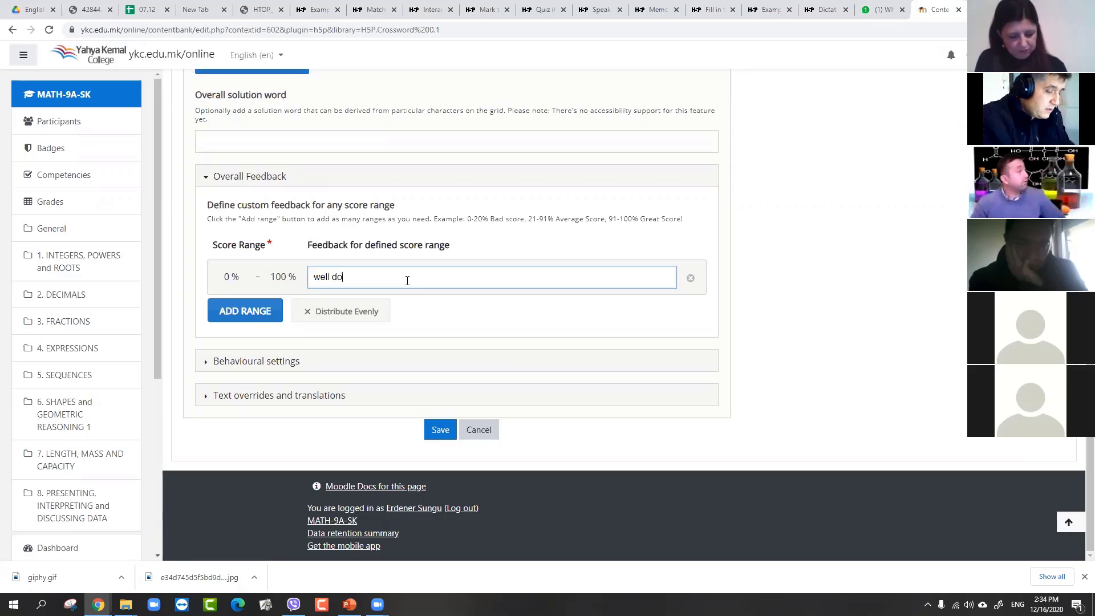
Add a second feedback score range and end the first range at 50 %
click(253, 312)
click(283, 277)
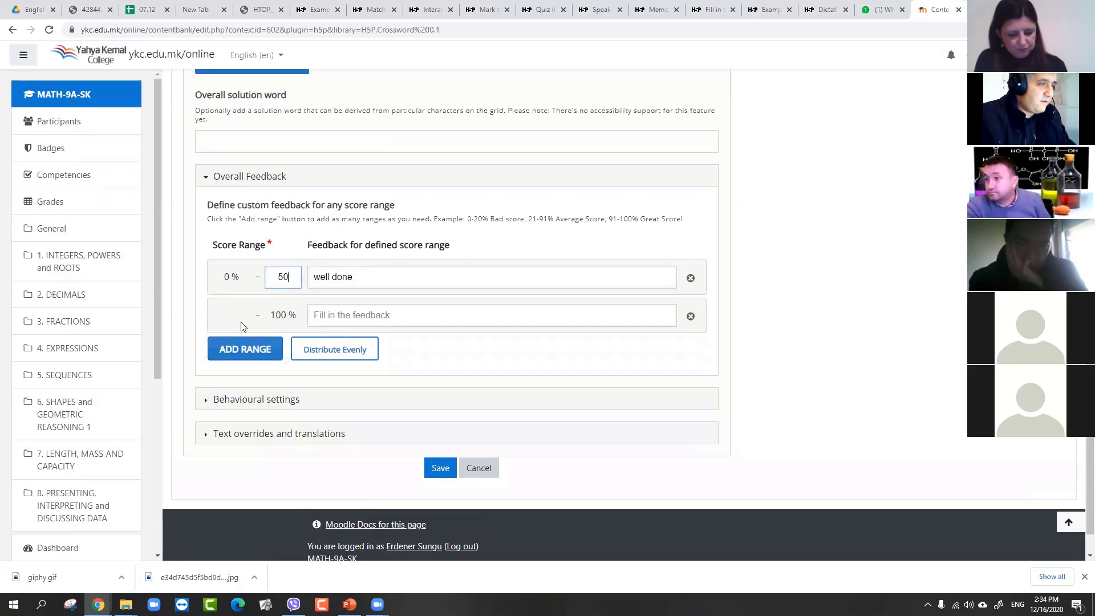
click(780, 272)
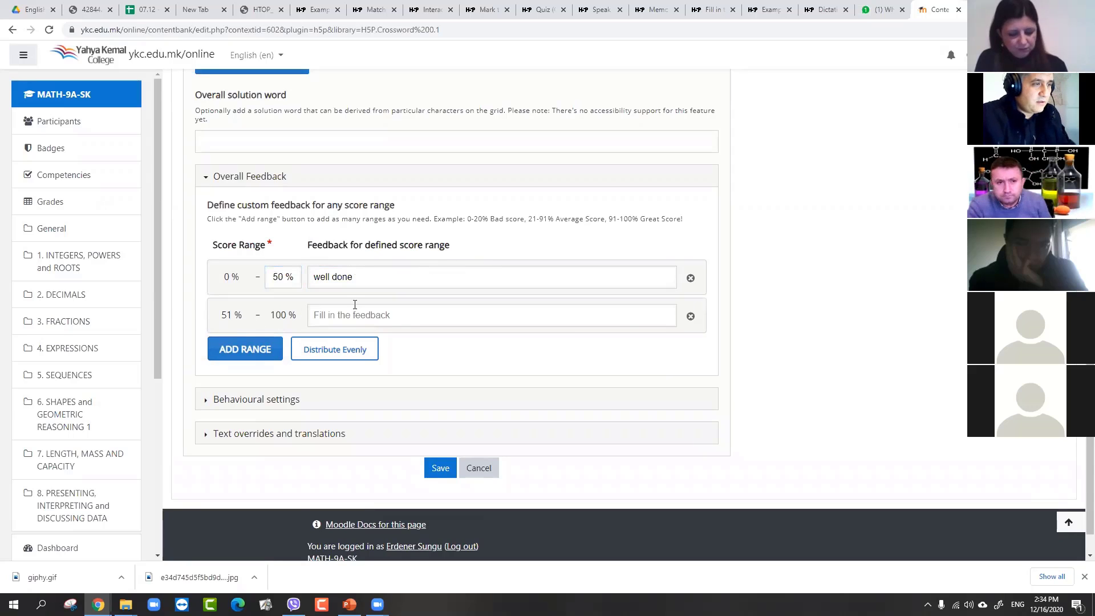
Move the "well done" feedback to the 51–100 % range and enter "Try more" for the 0–50 % range
drag(354, 277, 282, 280)
key(ctrl+x)
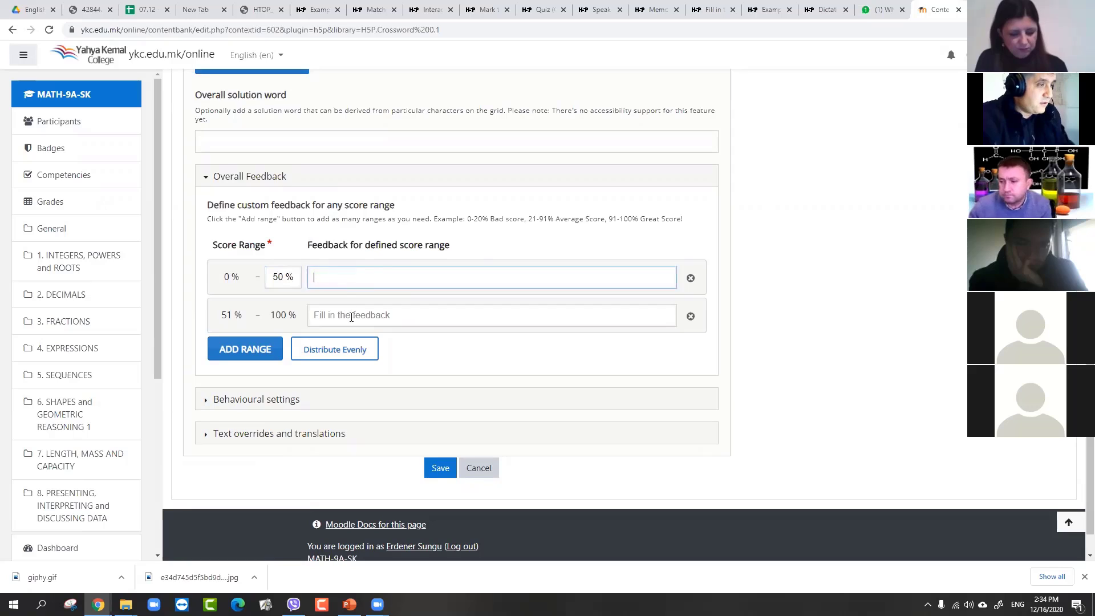
click(349, 315)
key(ctrl+v)
click(353, 278)
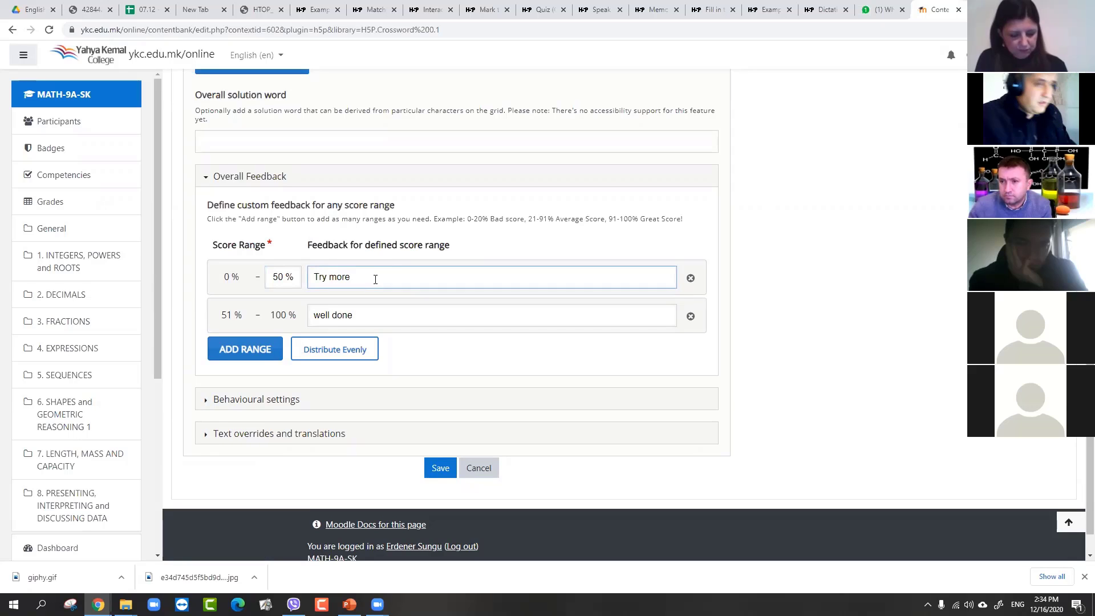
Expand the behavioural settings and review the options for number of words, background image, instant feedback, retry and solution
scroll(274, 266, up, 4)
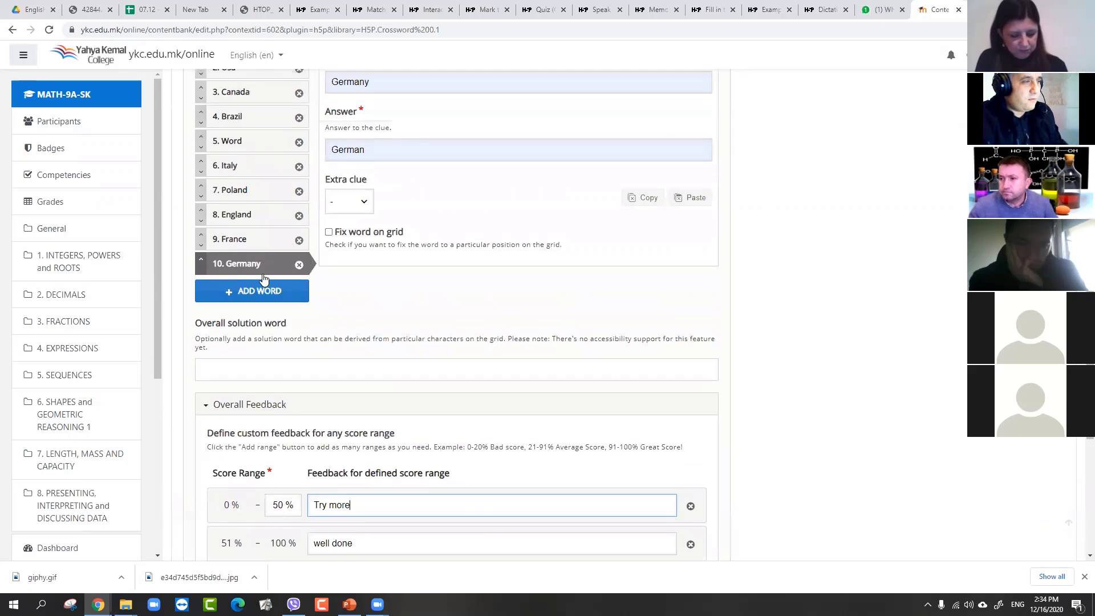
scroll(318, 244, down, 1)
scroll(316, 328, down, 2)
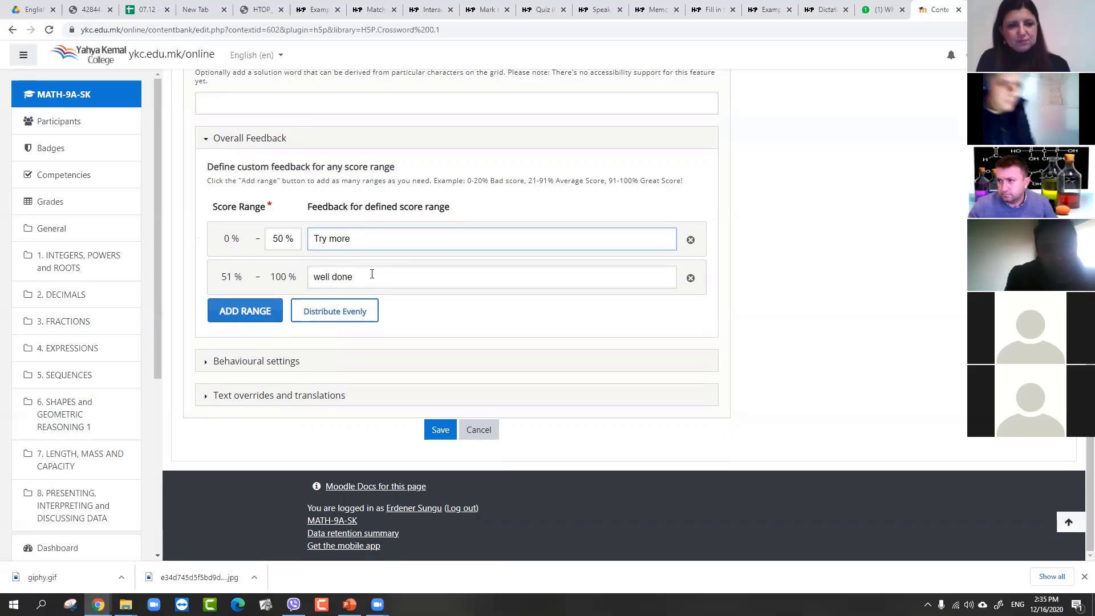
click(276, 356)
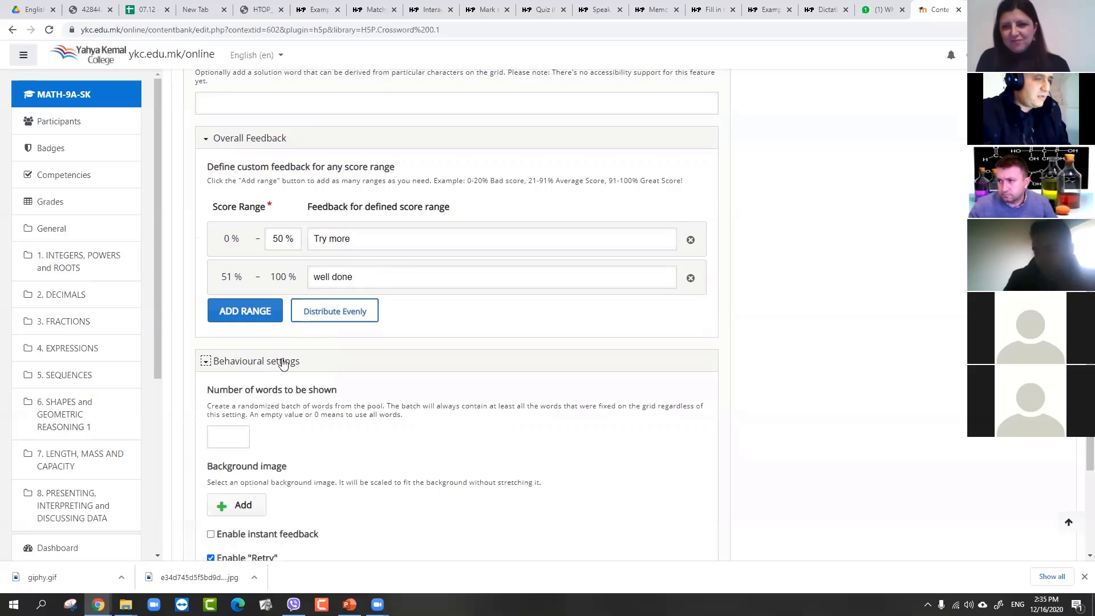
scroll(322, 279, down, 3)
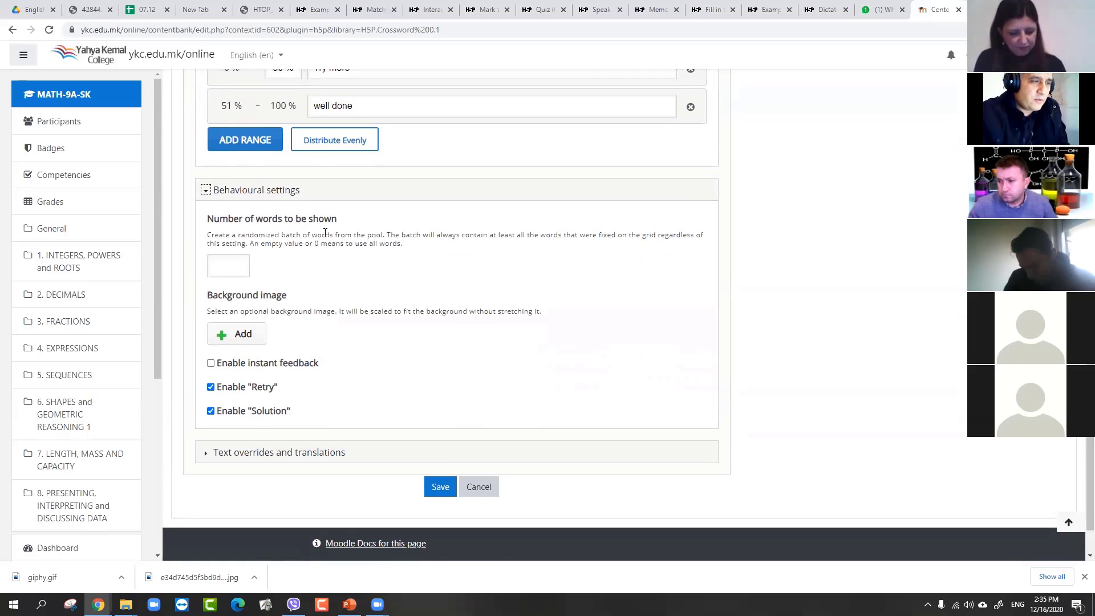
scroll(281, 303, up, 3)
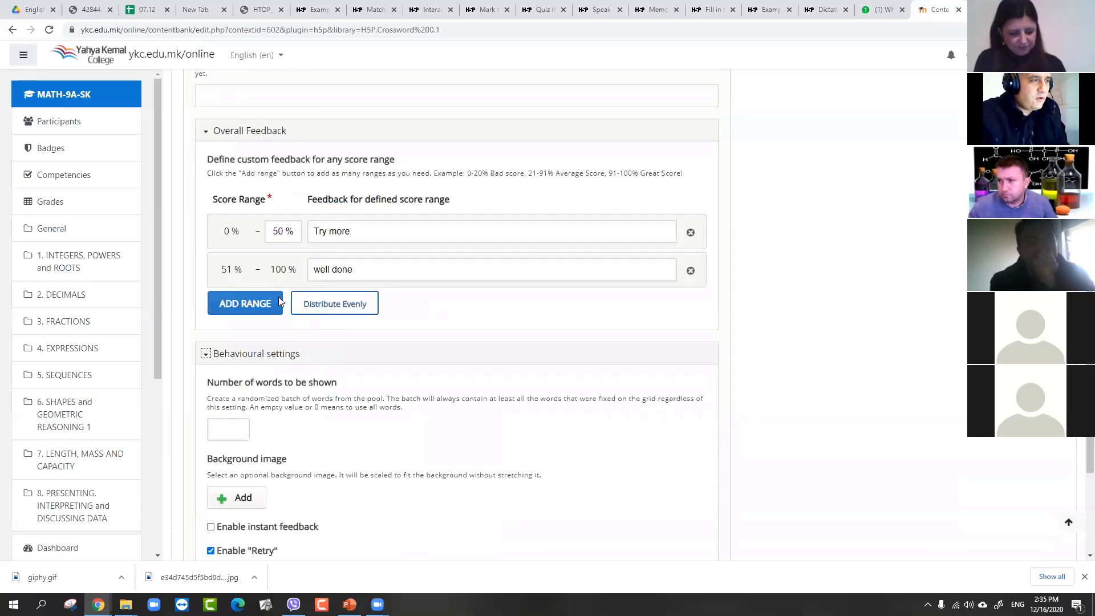
Review the crossword's word list, overall feedback ranges and behavioural settings
scroll(280, 302, up, 11)
scroll(264, 176, down, 6)
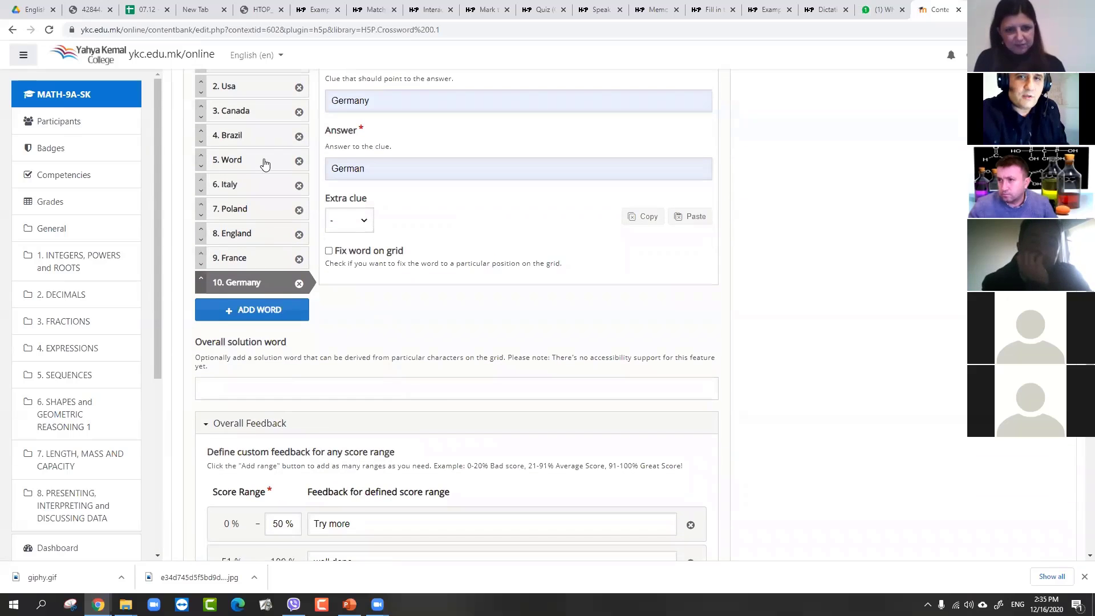
scroll(264, 163, down, 8)
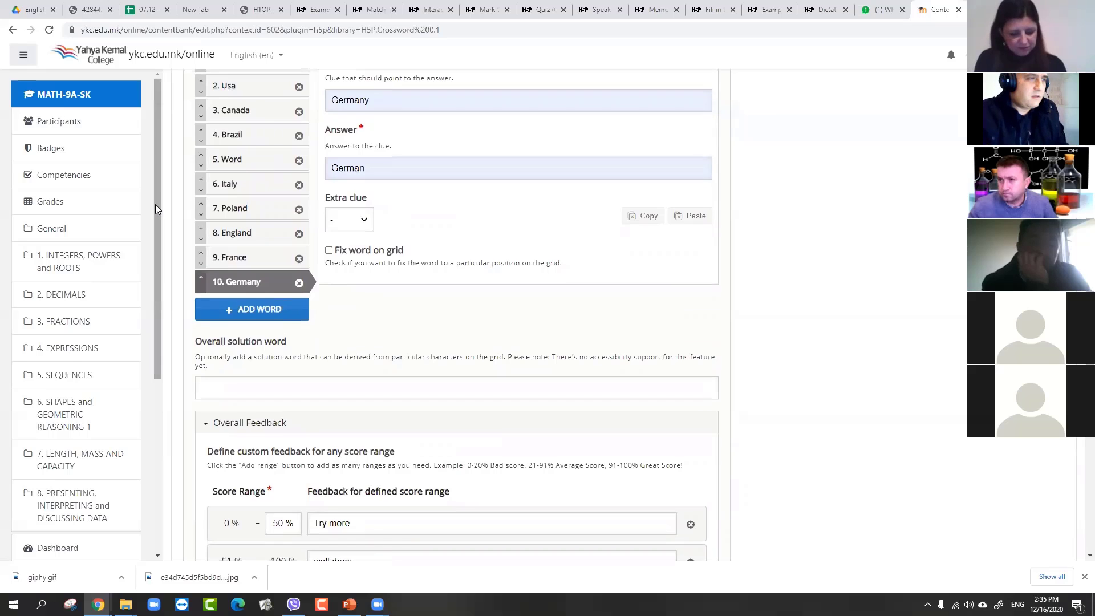
scroll(350, 318, up, 3)
scroll(350, 318, down, 3)
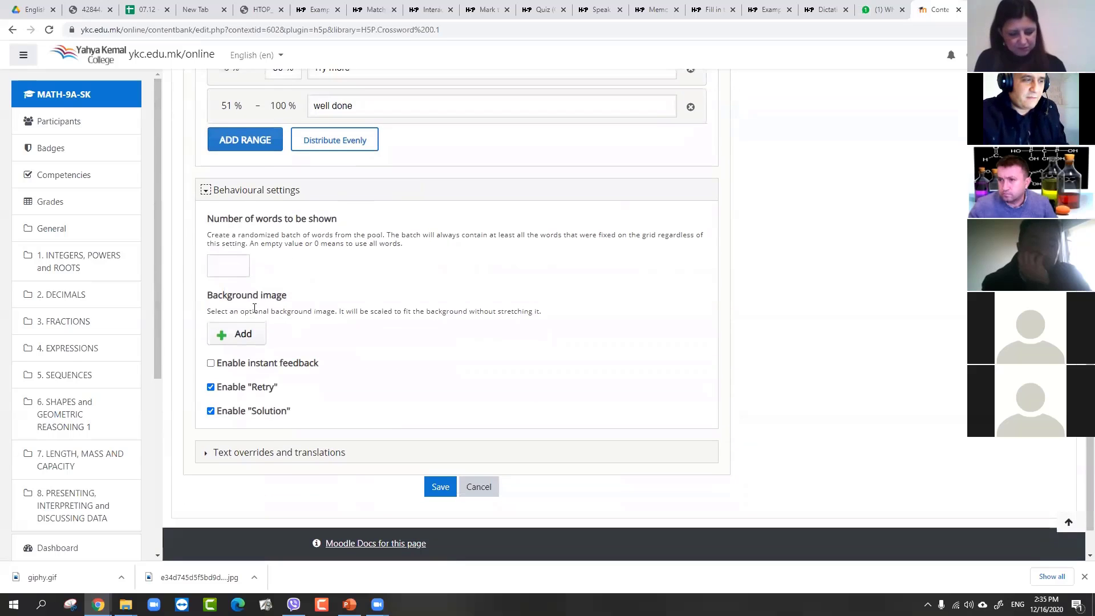
scroll(313, 265, up, 7)
scroll(314, 268, down, 7)
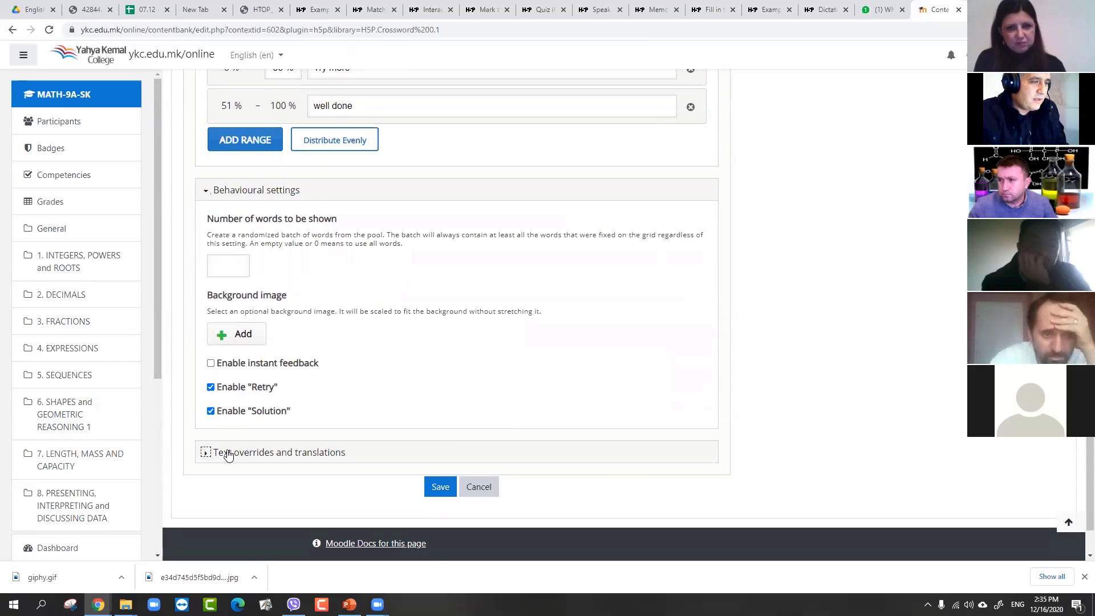
Expand the text overrides and translations section and check its language selector
click(228, 453)
scroll(271, 417, down, 3)
scroll(274, 395, up, 4)
scroll(740, 345, down, 4)
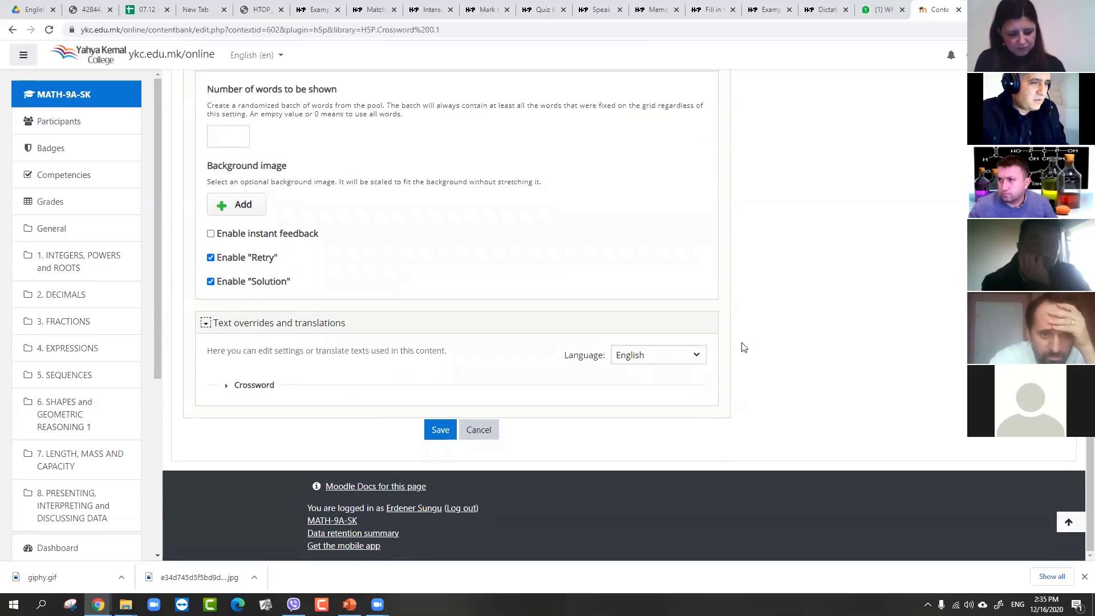
click(702, 355)
click(702, 355)
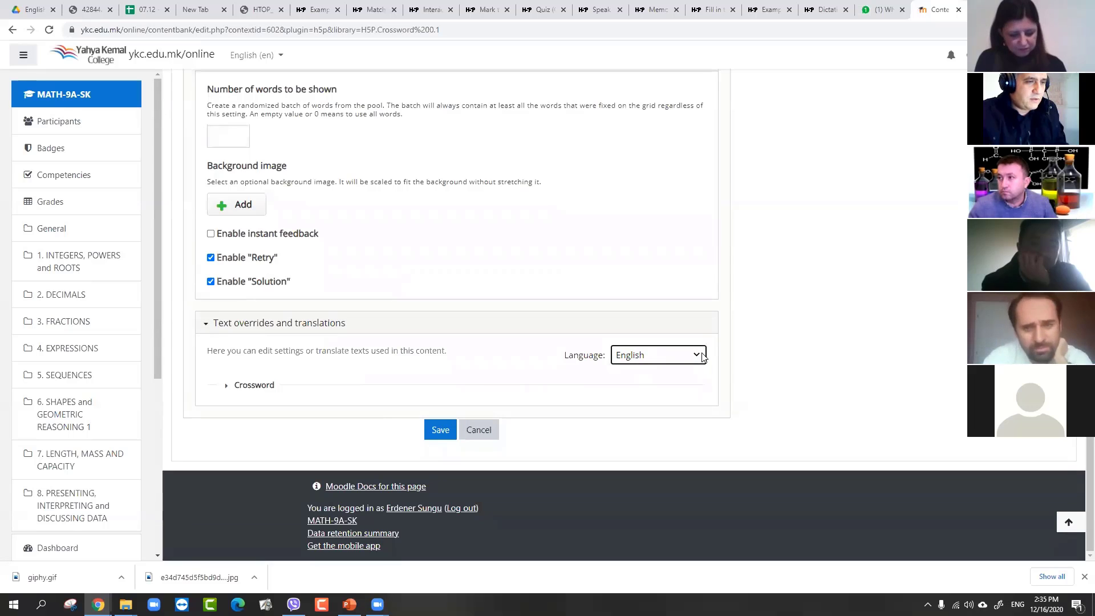
Expand the Crossword texts with their Across and Crossword grid groups and review the editable labels
click(227, 386)
scroll(285, 388, down, 1)
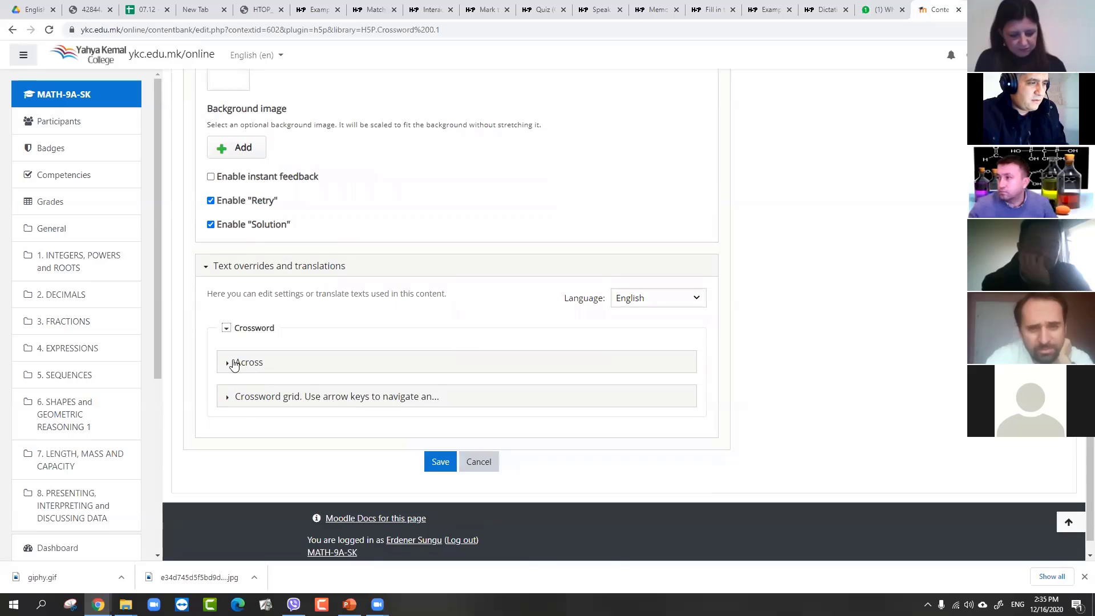
click(229, 363)
scroll(281, 403, down, 6)
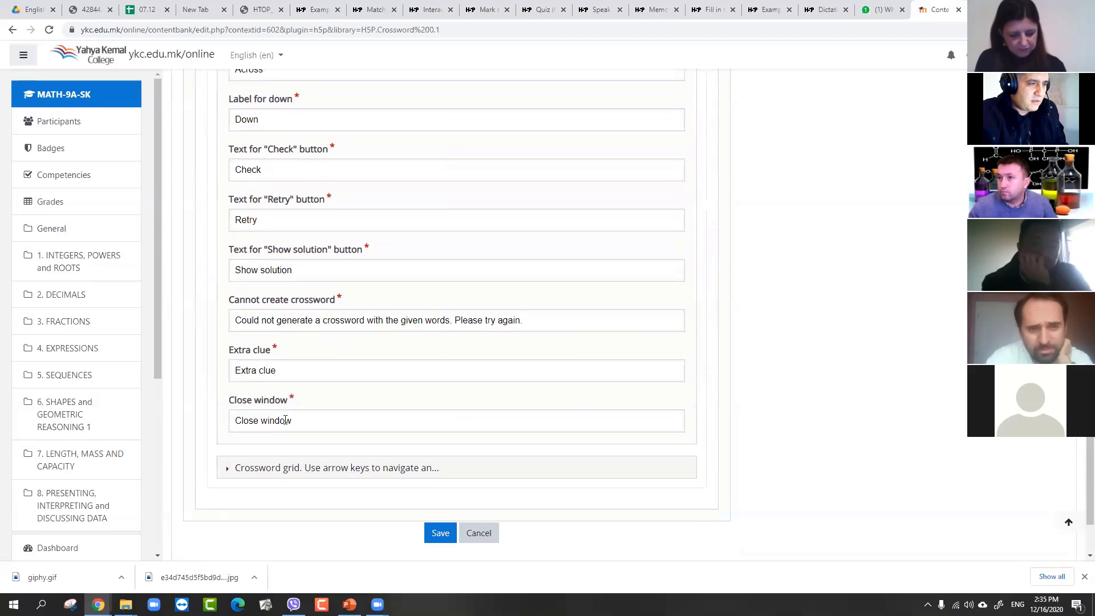
click(227, 469)
scroll(243, 448, down, 5)
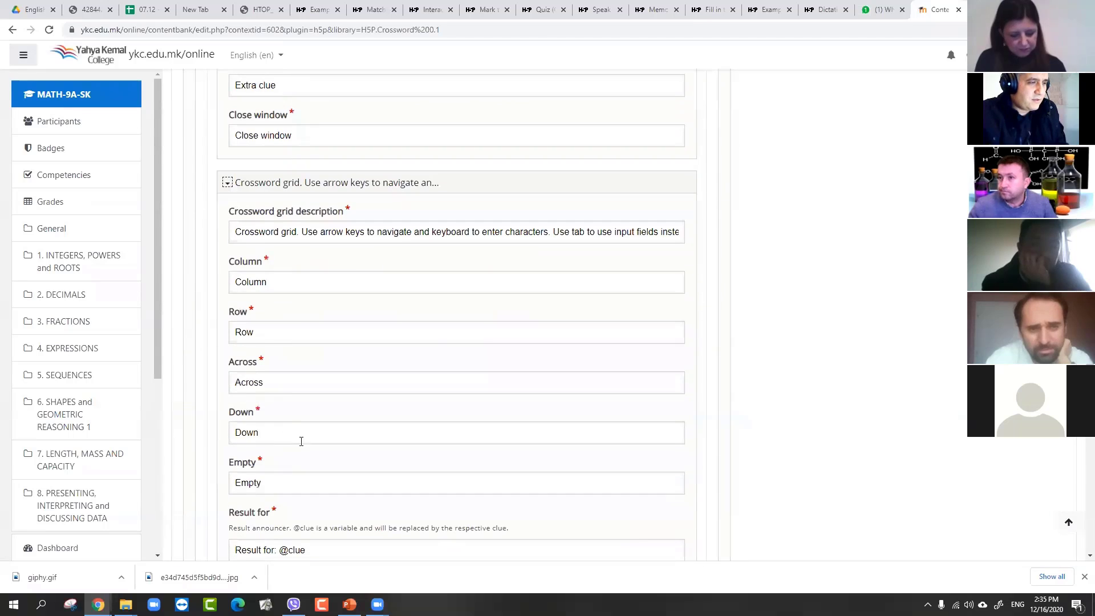
scroll(301, 440, up, 2)
scroll(282, 336, up, 15)
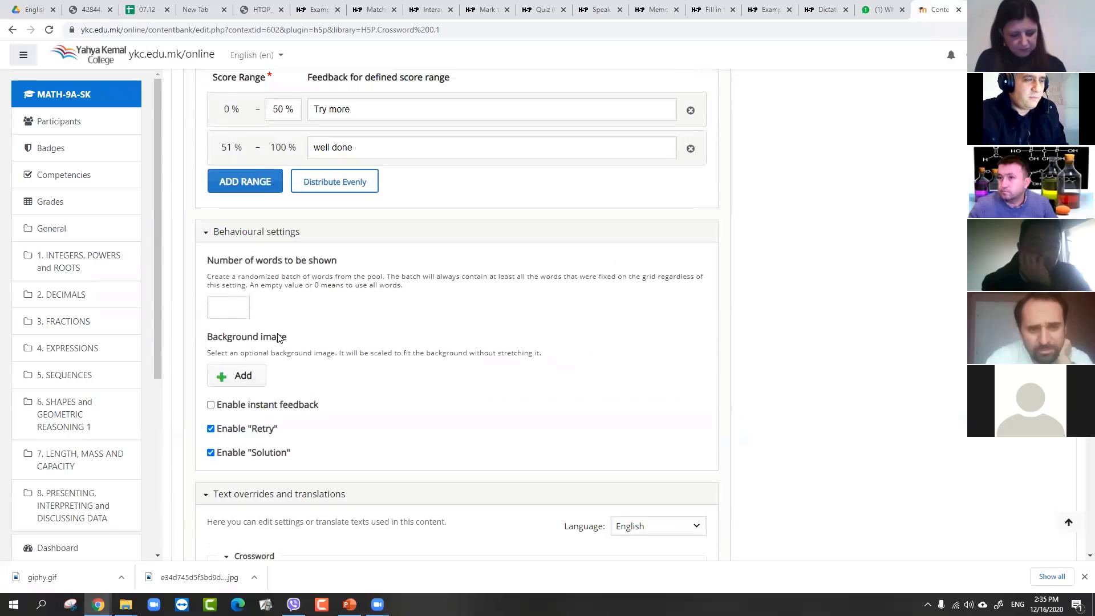
scroll(444, 306, down, 6)
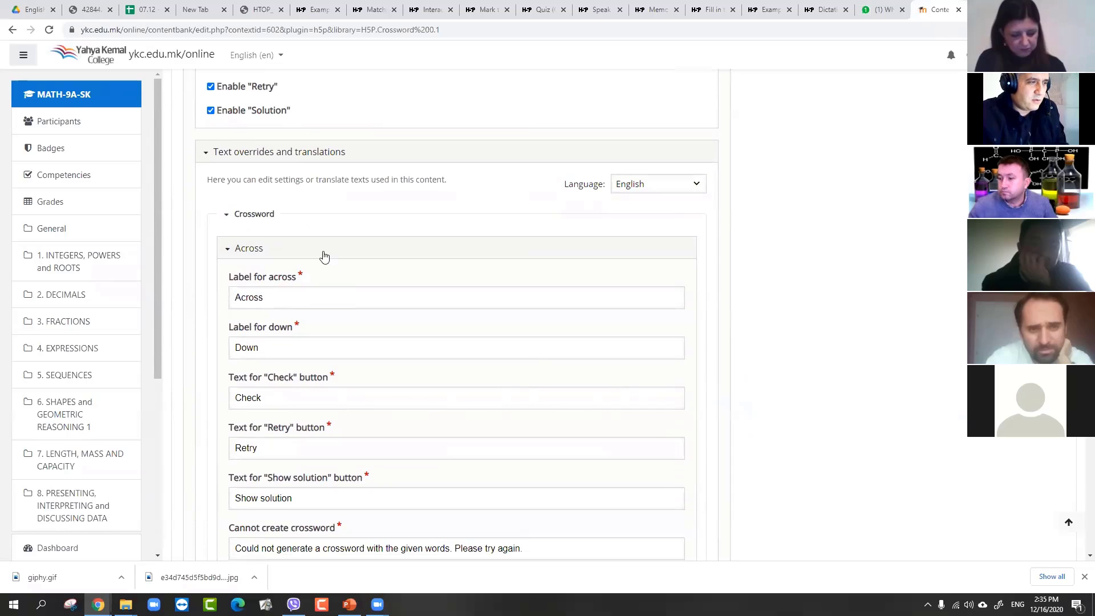
Examine the Label for across text and the languages offered for translating the crossword's texts
click(266, 299)
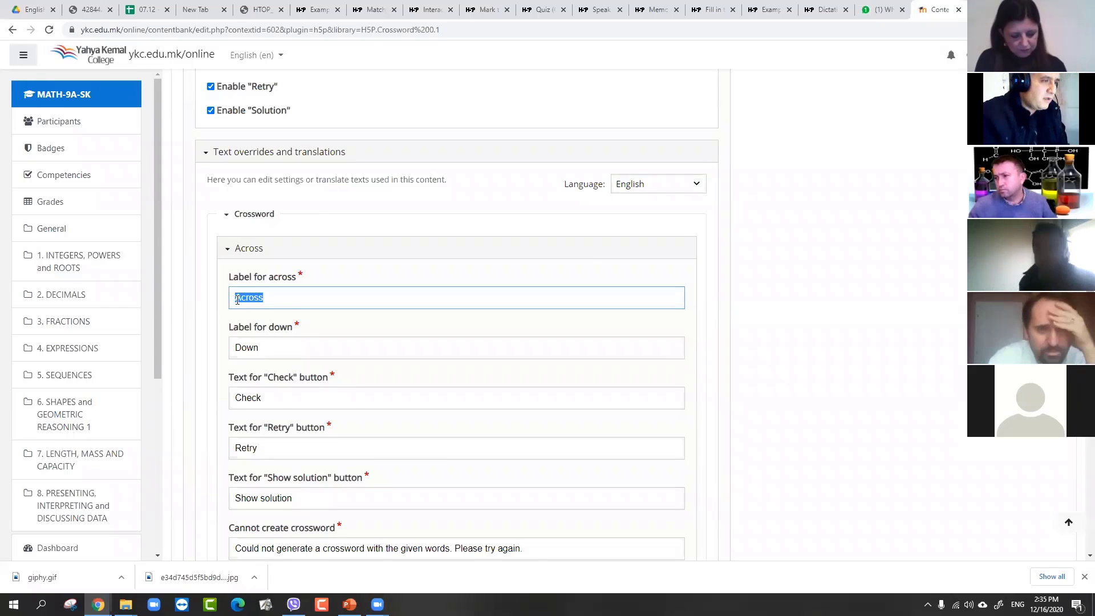
scroll(289, 300, up, 3)
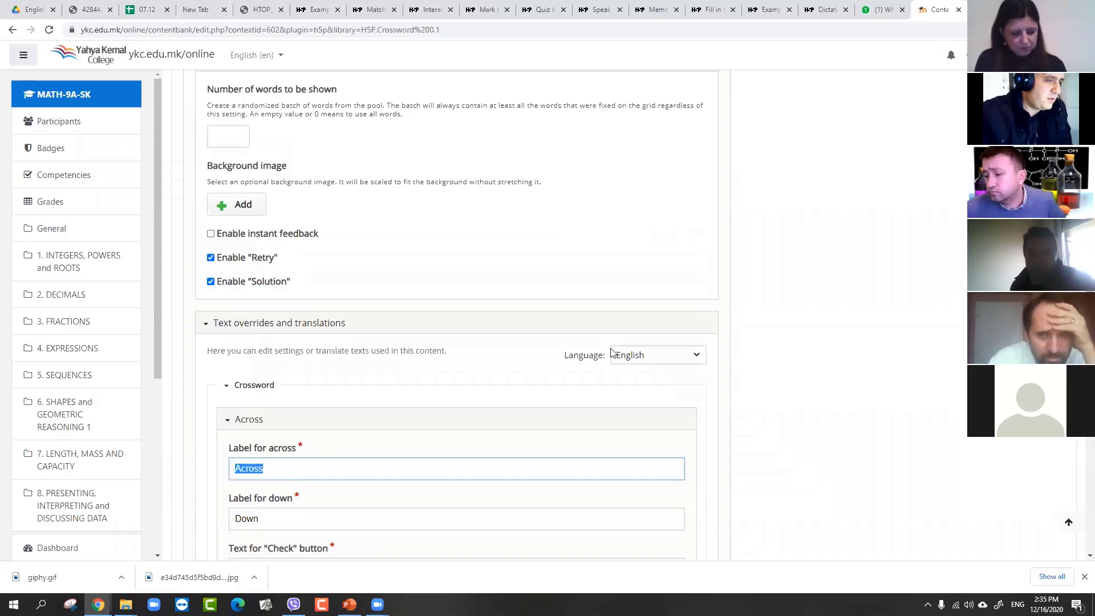
click(655, 358)
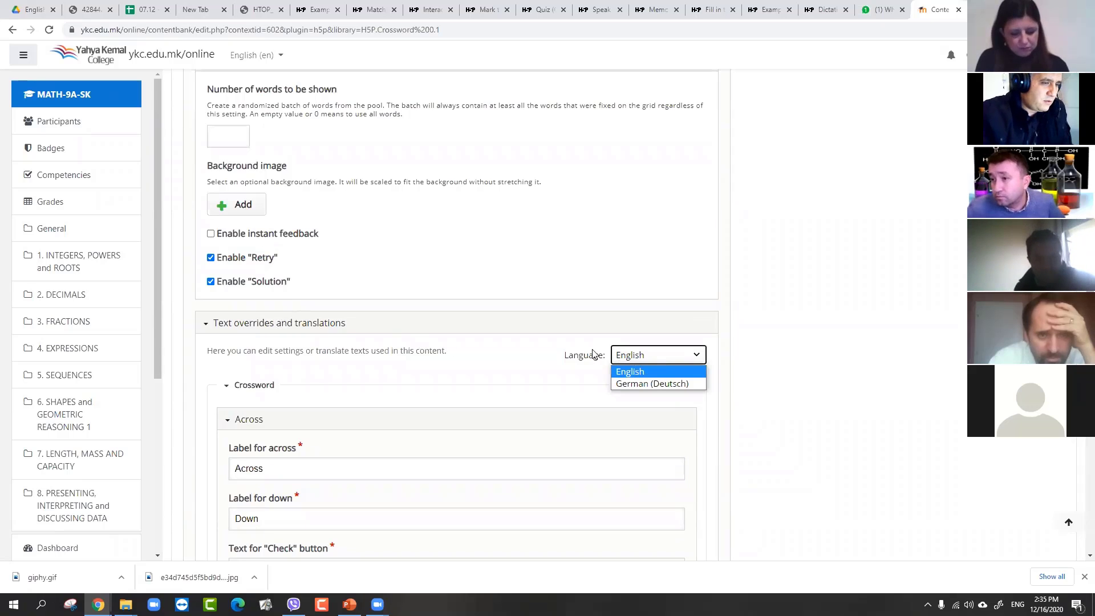
scroll(333, 395, down, 1)
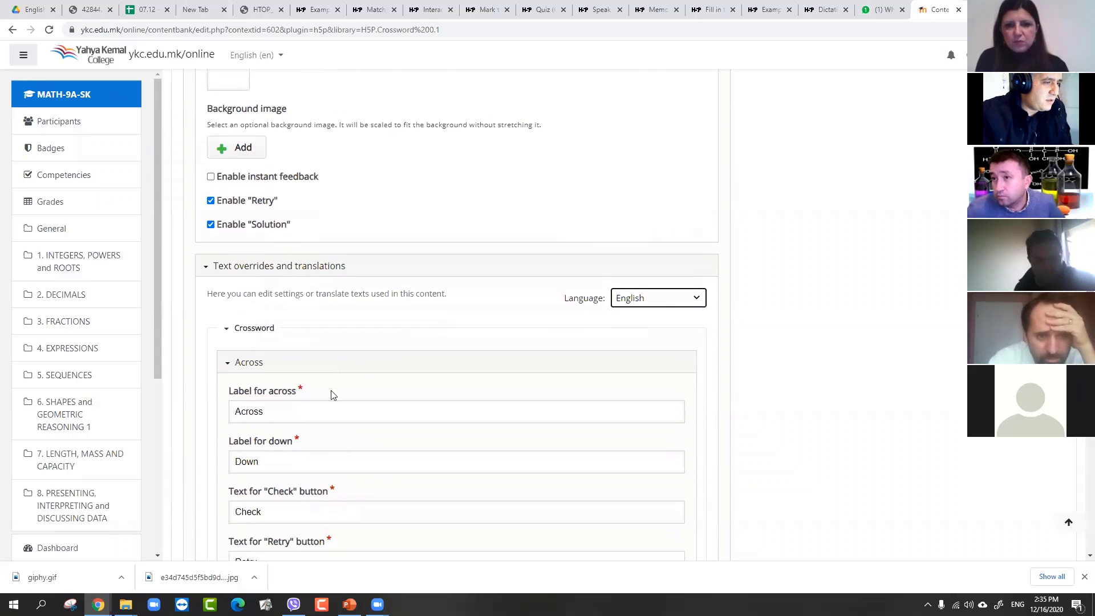
Collapse the Crossword texts group and enable instant feedback in the behavioural settings
click(231, 331)
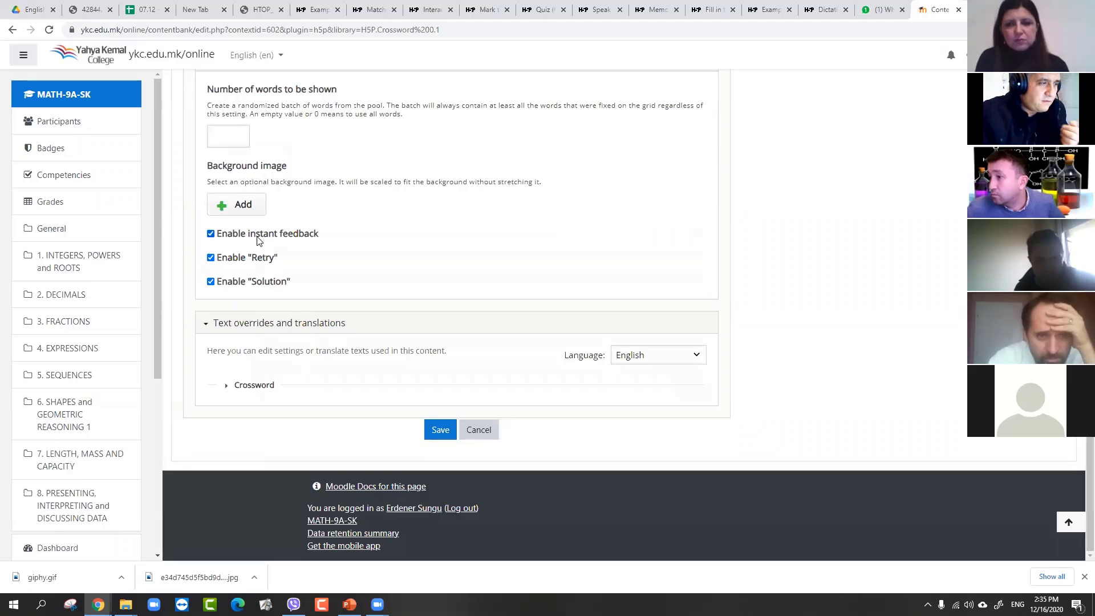
scroll(303, 251, up, 3)
scroll(314, 252, down, 1)
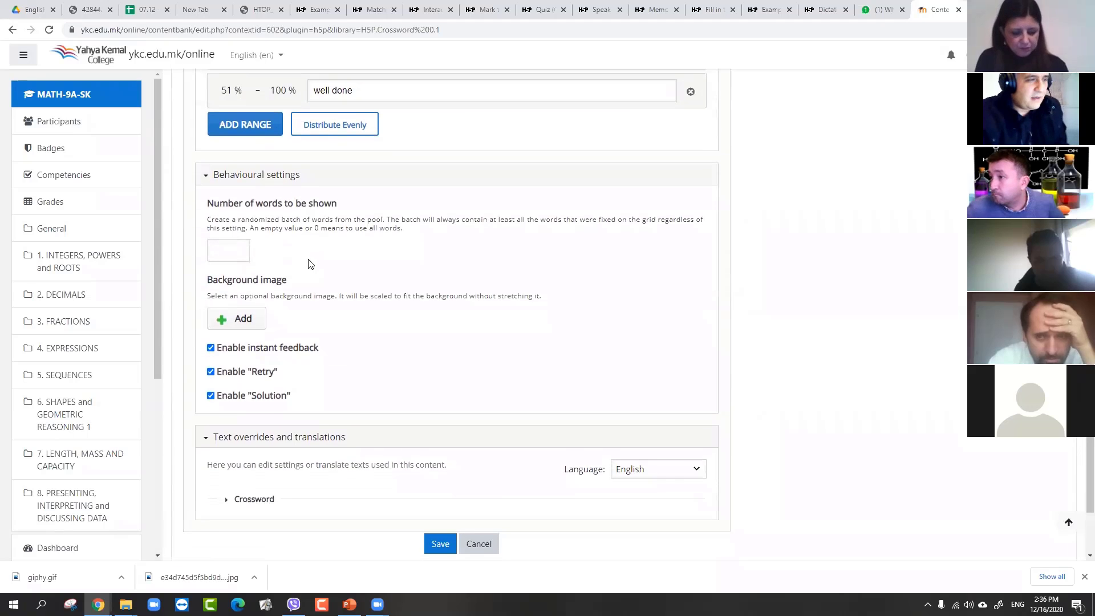
scroll(302, 234, down, 2)
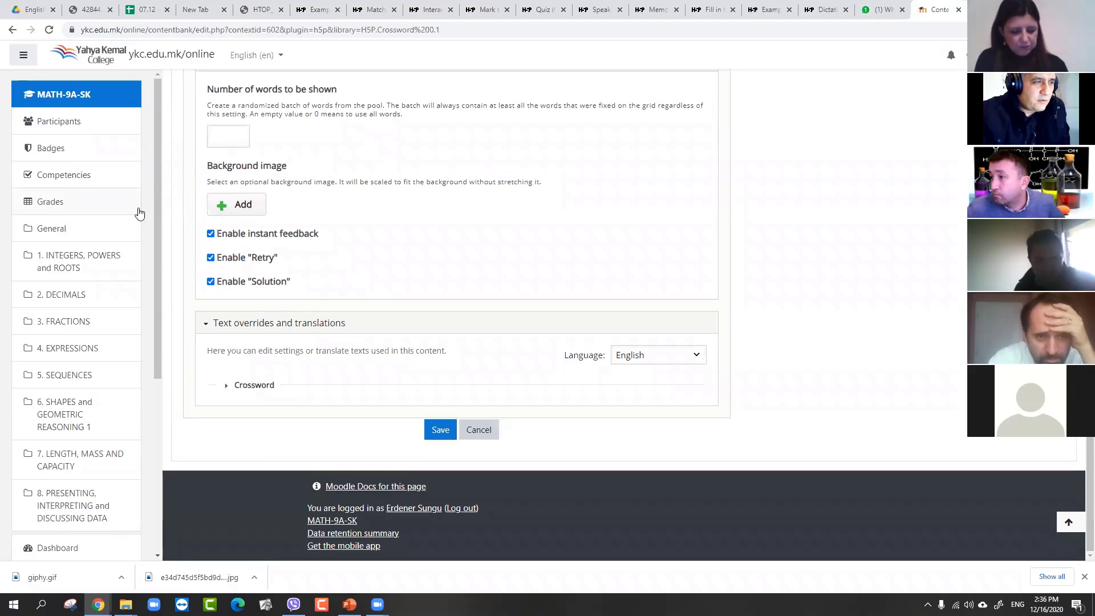
Upload the Capture image from the Desktop as the crossword's background image and save the crossword
click(251, 204)
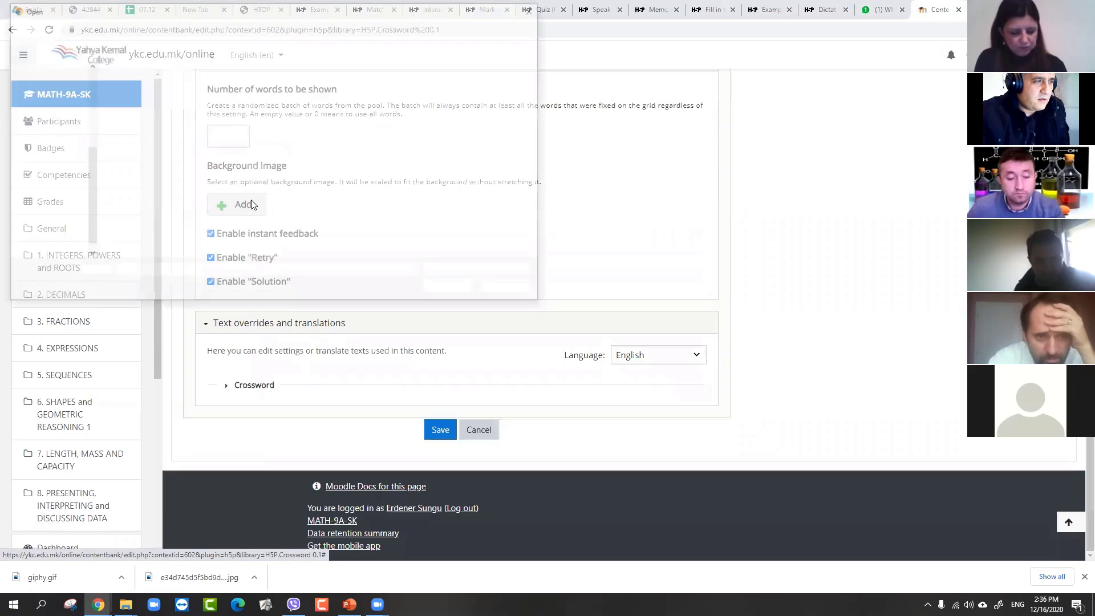
scroll(88, 139, up, 2)
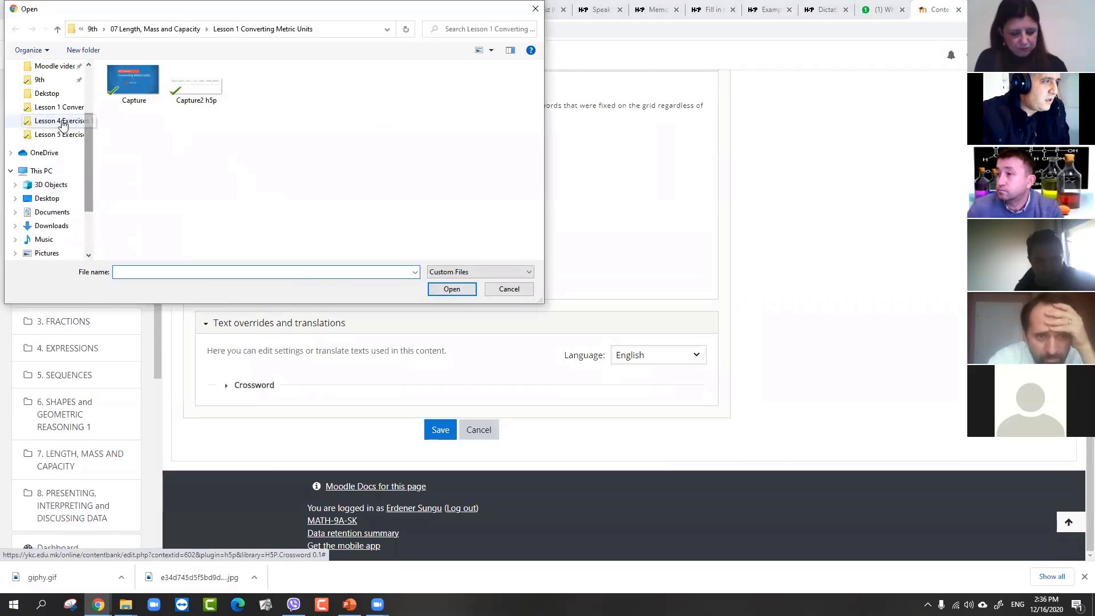
scroll(63, 126, up, 2)
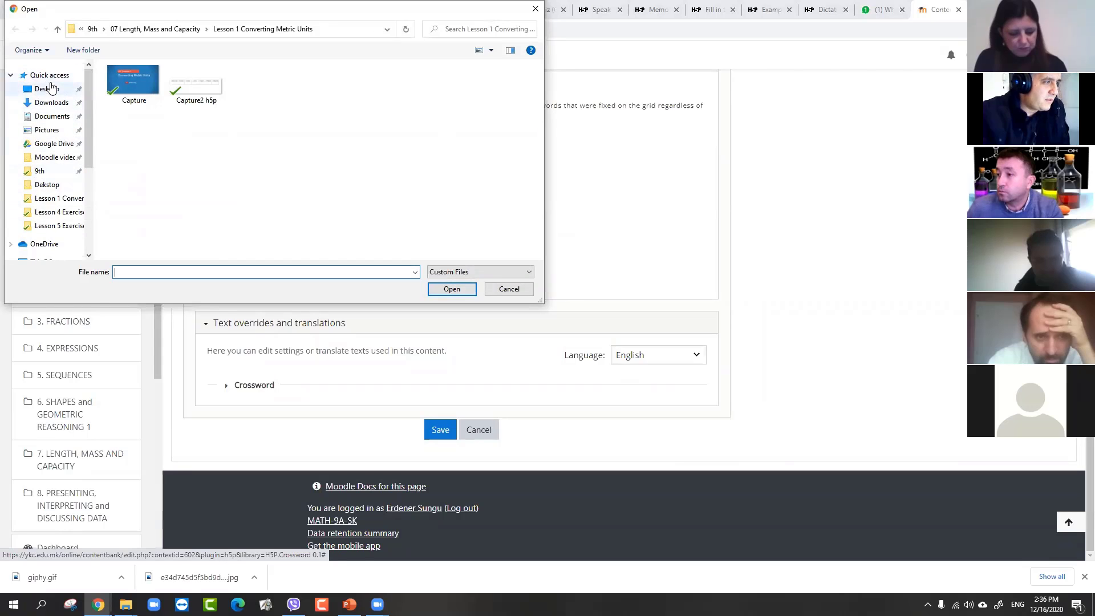
click(50, 88)
click(385, 93)
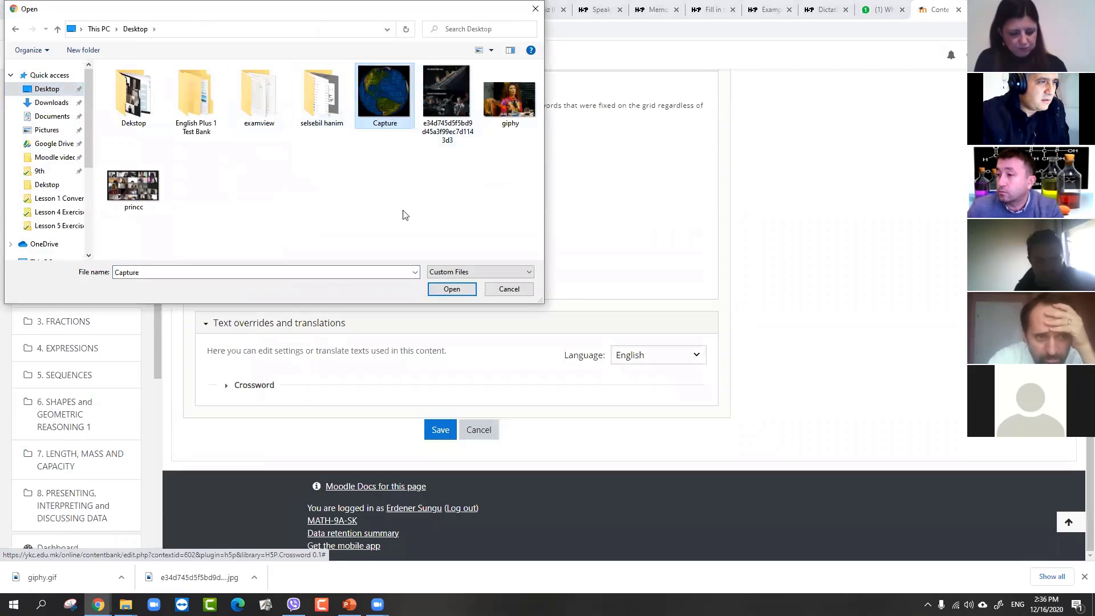
click(451, 289)
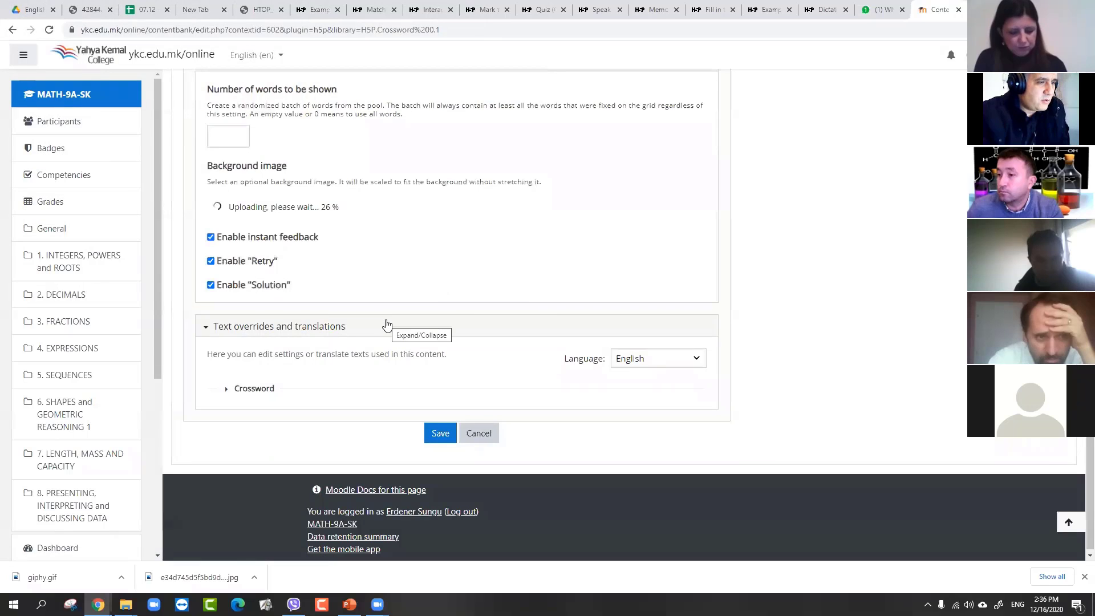
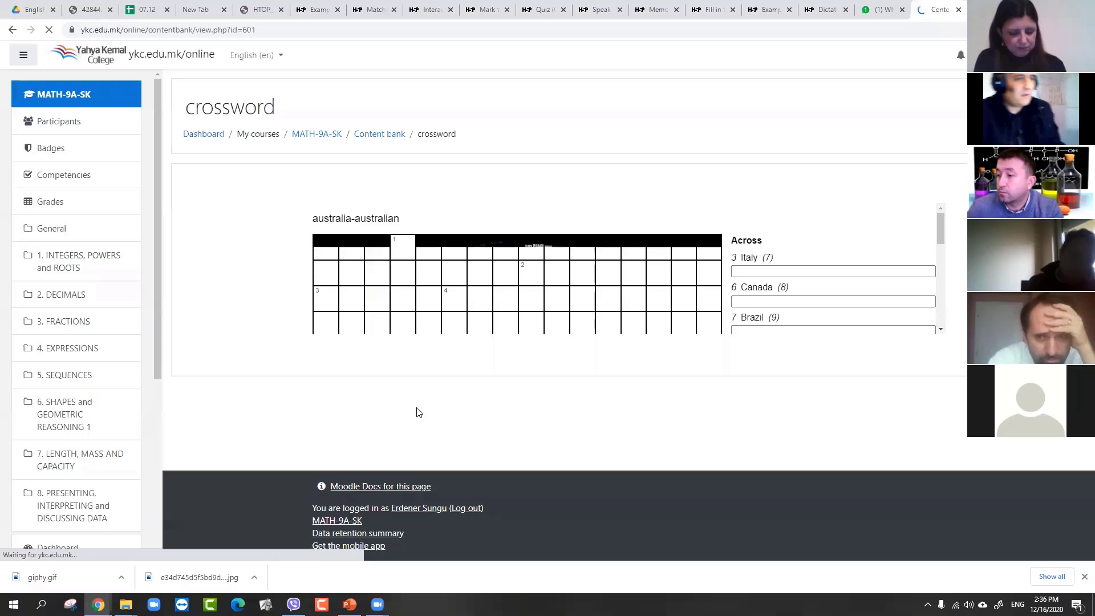
Examine the saved crossword's grid, background image and lists of across and down clues
scroll(593, 297, down, 5)
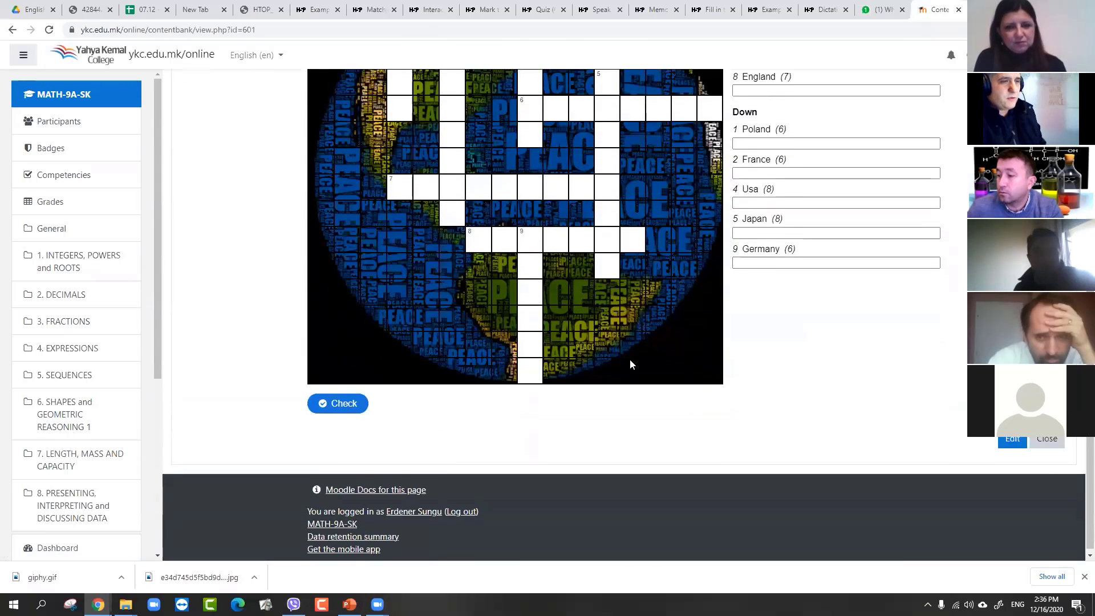
scroll(630, 358, up, 3)
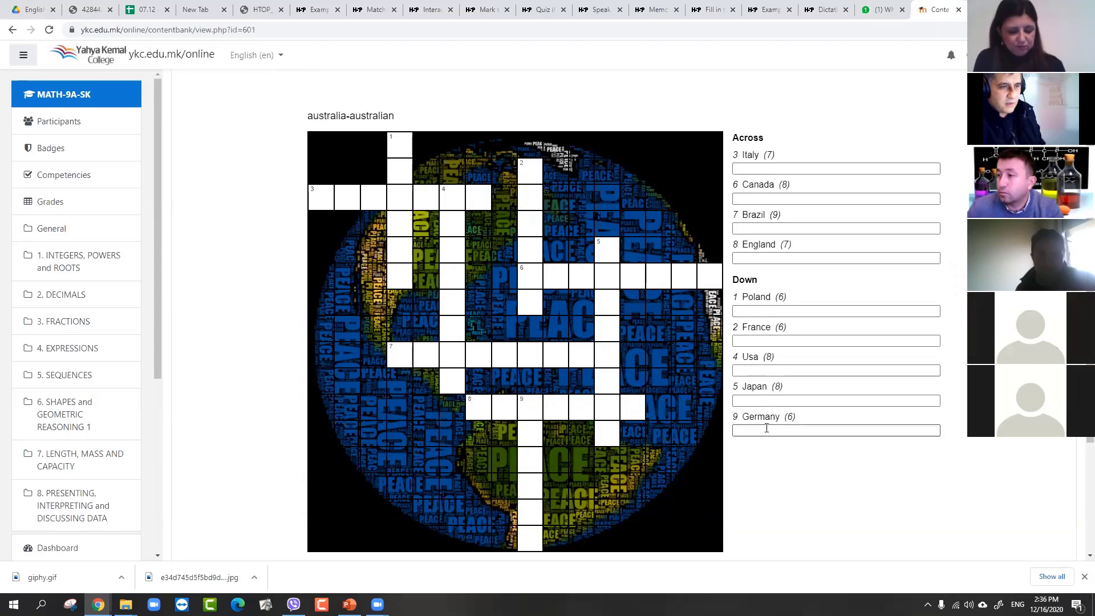
scroll(452, 240, down, 4)
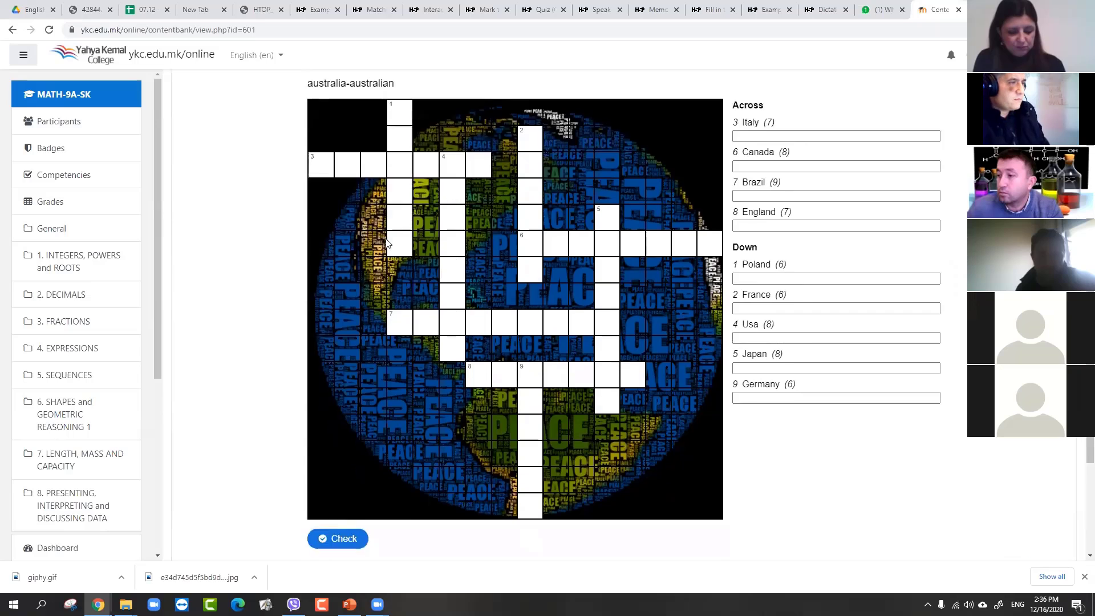
scroll(440, 271, up, 4)
scroll(583, 397, up, 1)
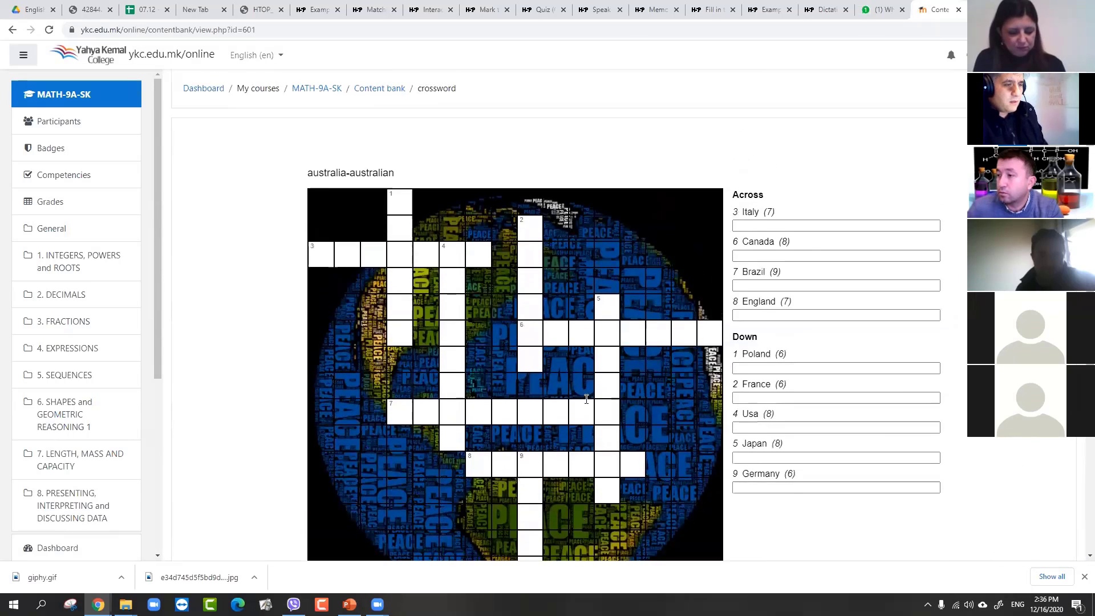
scroll(513, 408, down, 4)
scroll(334, 383, up, 5)
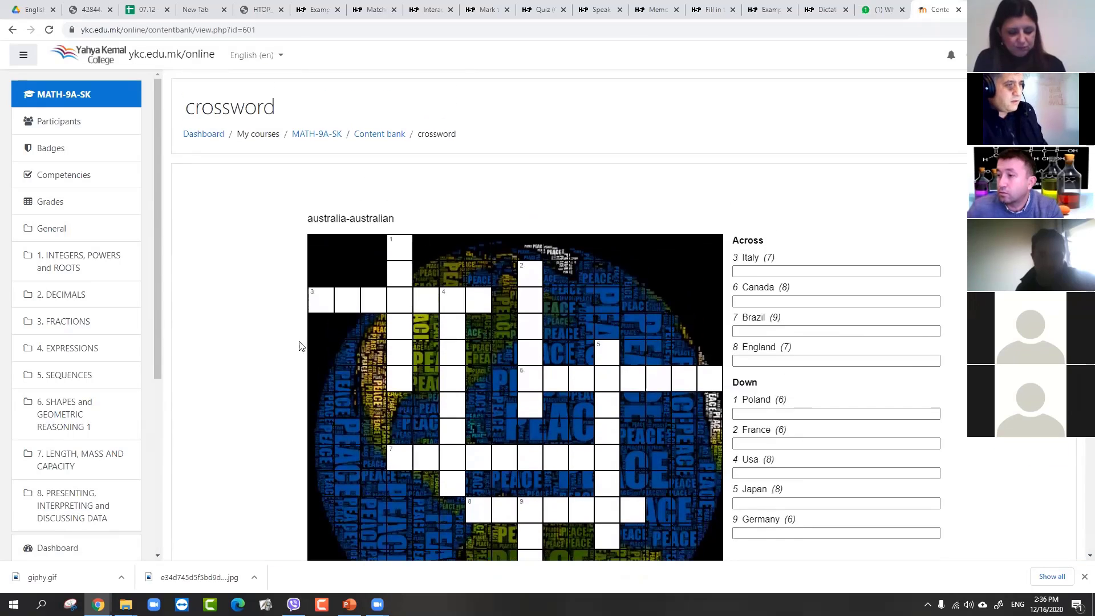
scroll(364, 365, down, 4)
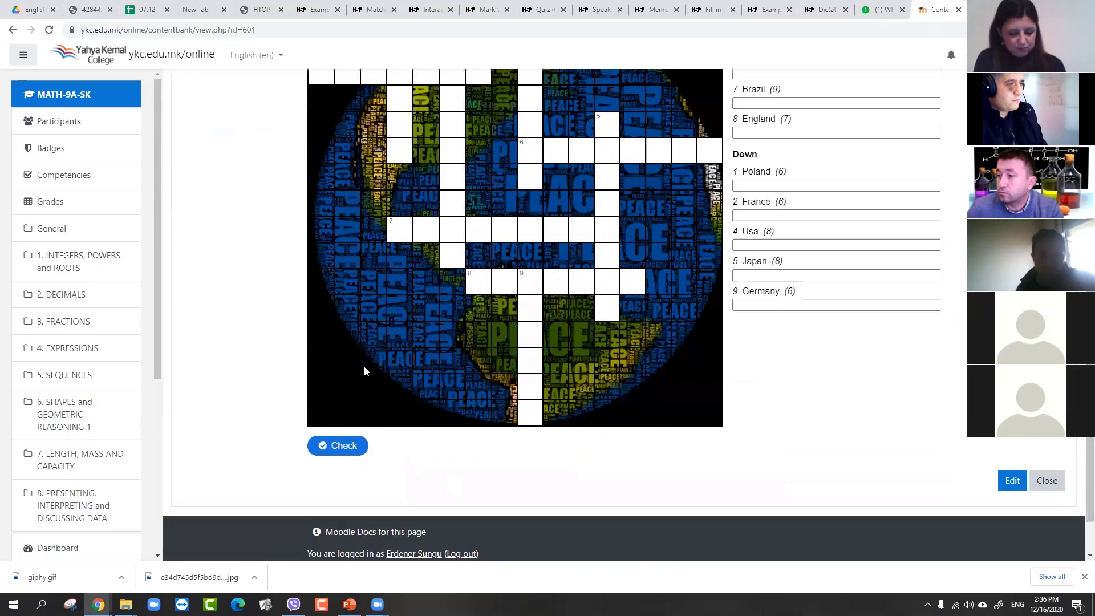
scroll(476, 287, up, 1)
scroll(476, 286, up, 3)
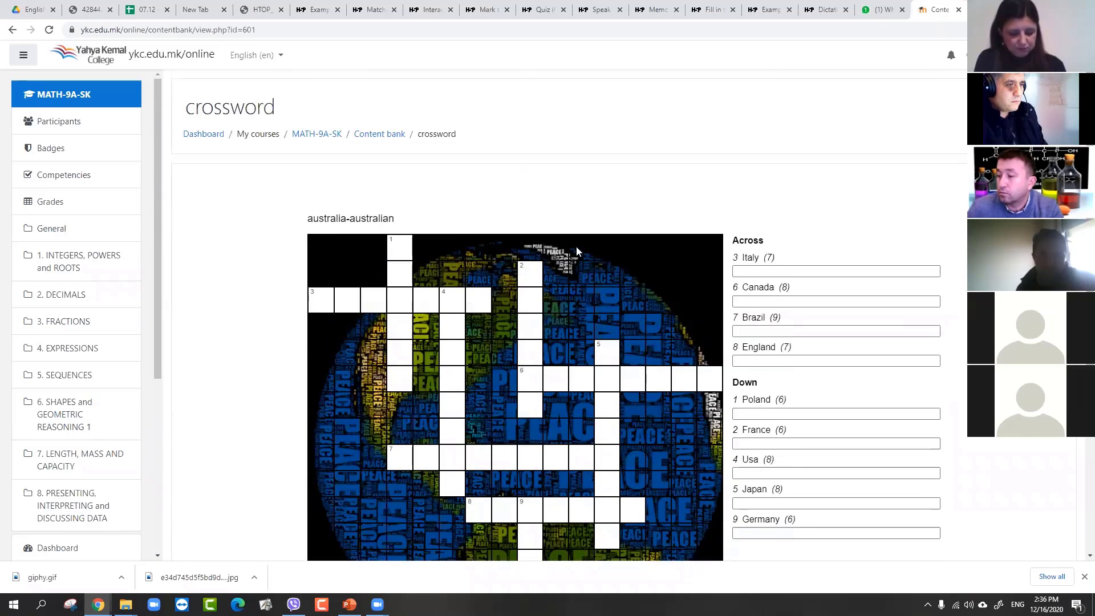
Answer the across clues Italy with ITALIAN and Canada with CANADIAN
click(739, 271)
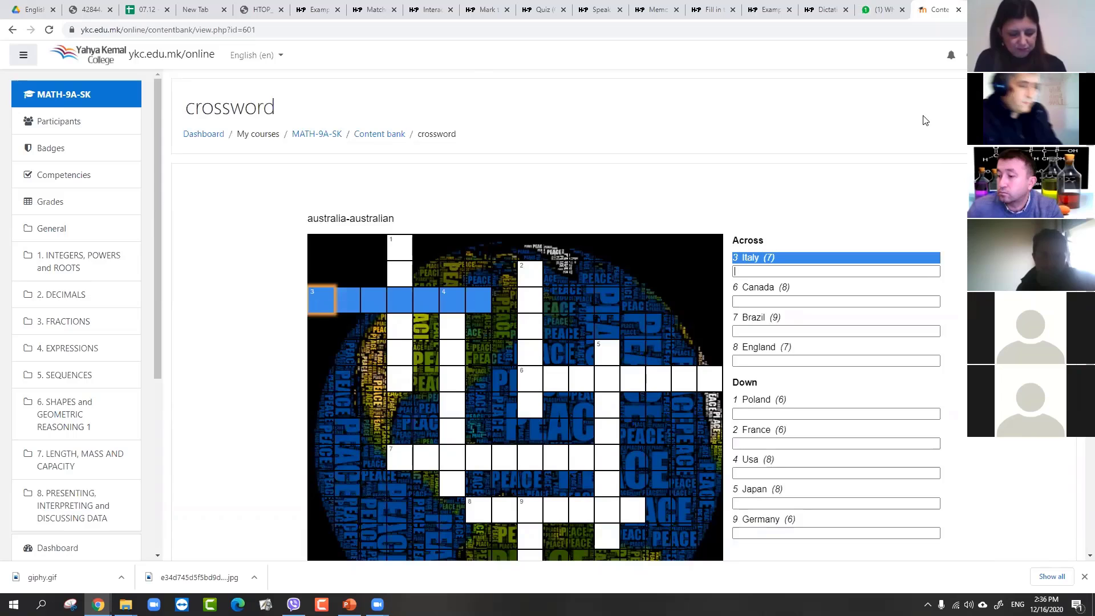
text(ITALIAN)
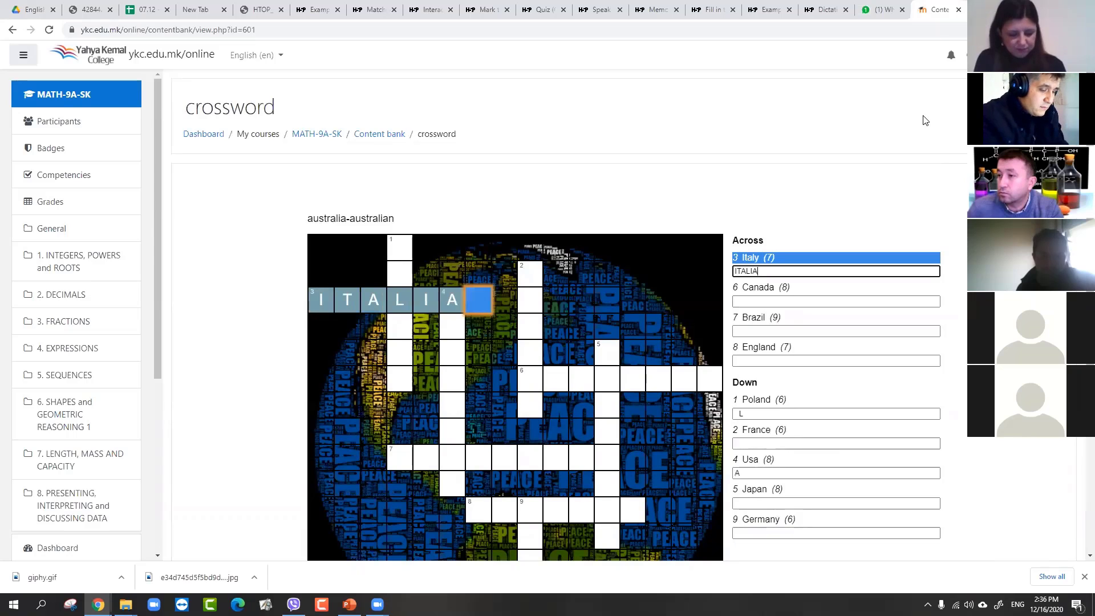
click(771, 296)
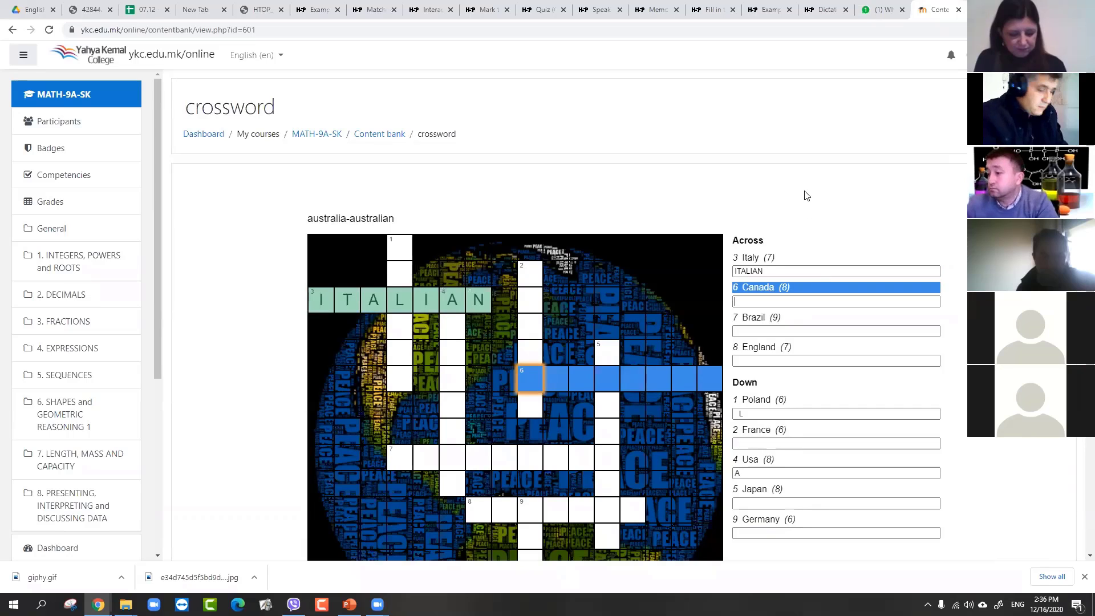
text(CANADIAN)
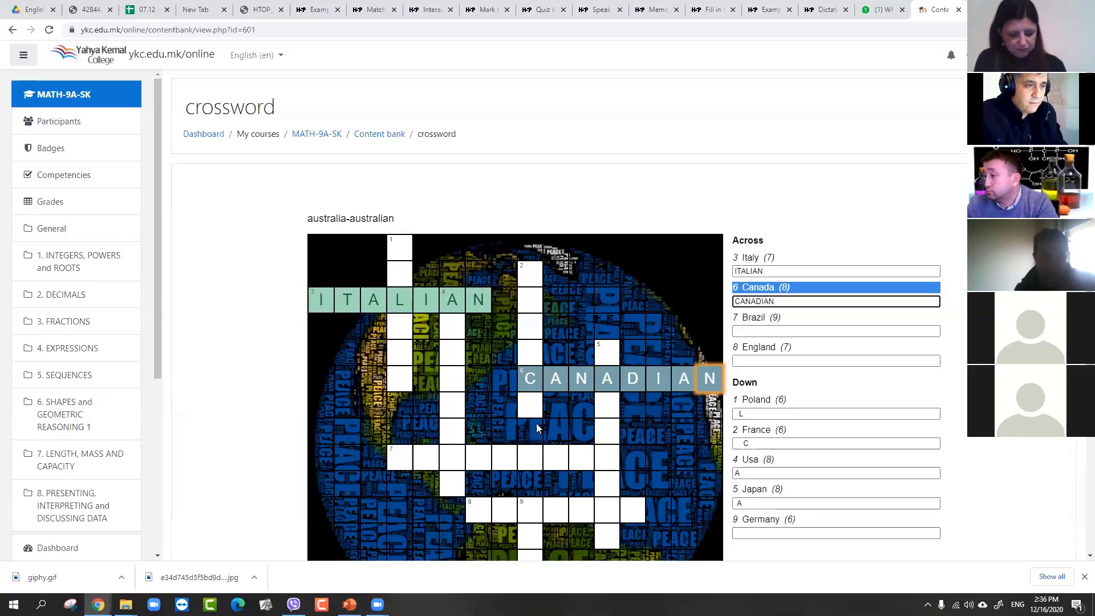
Answer the across clue Brazil with BRASILIAN and select the word's fourth letter in the grid
click(647, 470)
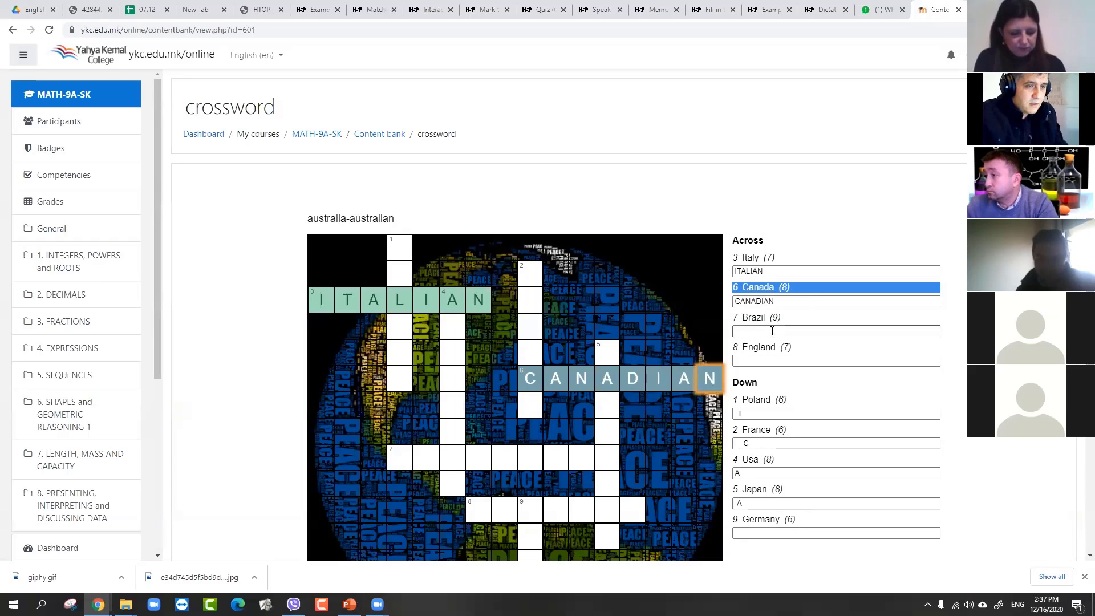
click(789, 333)
text(BR)
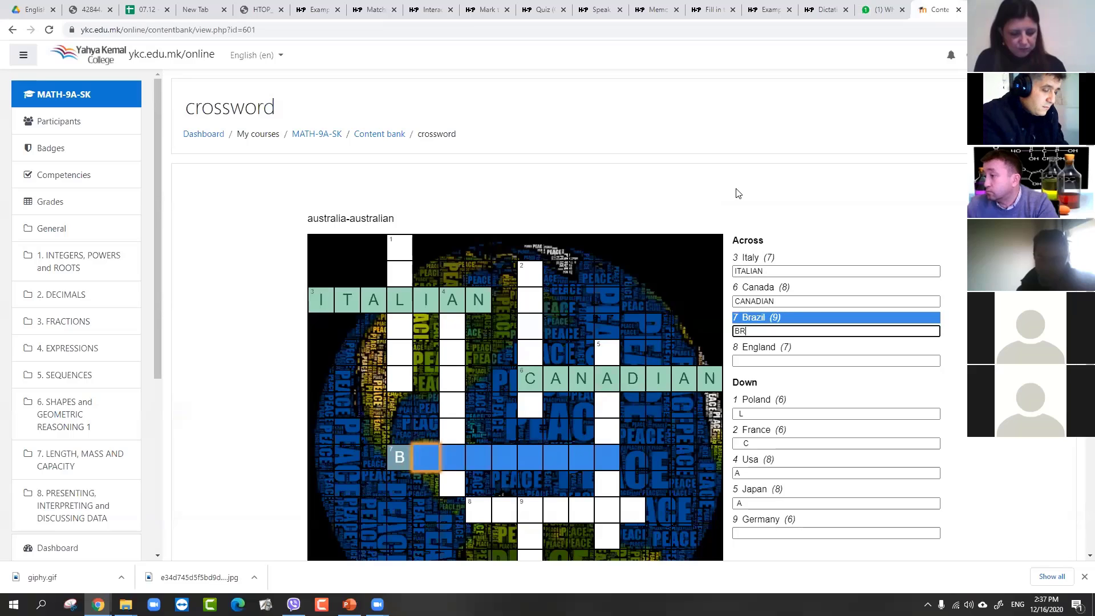
text(ASILIAN)
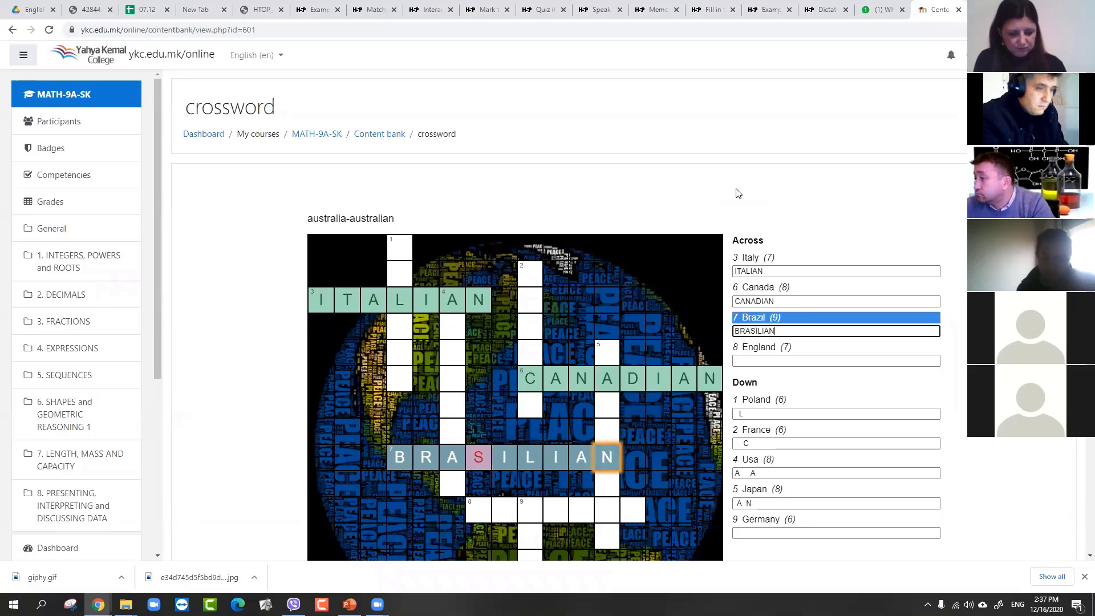
click(478, 456)
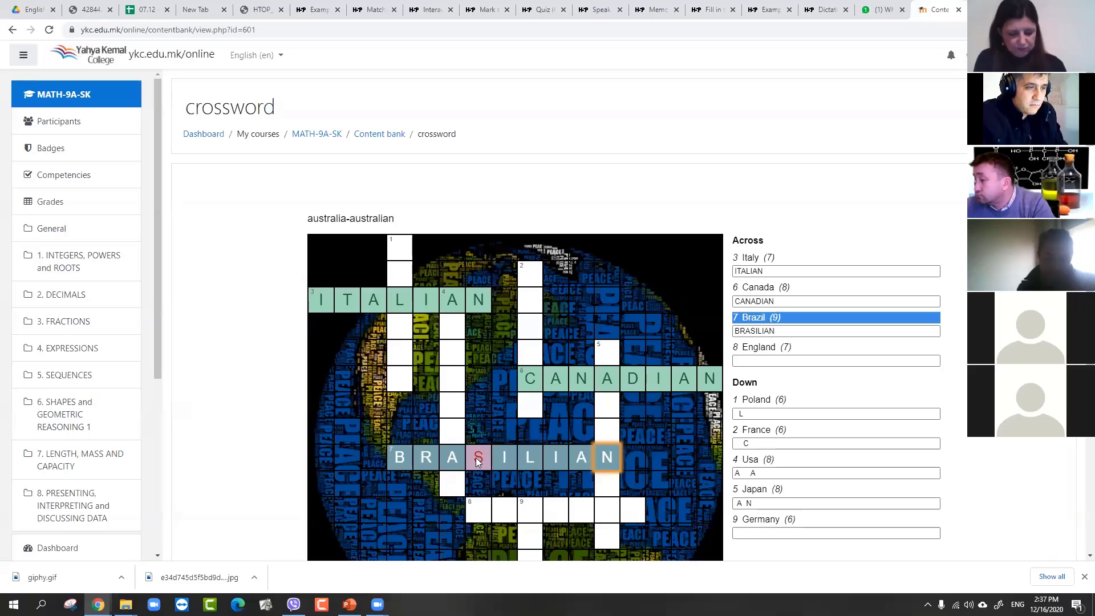
scroll(585, 482, down, 3)
scroll(553, 439, up, 3)
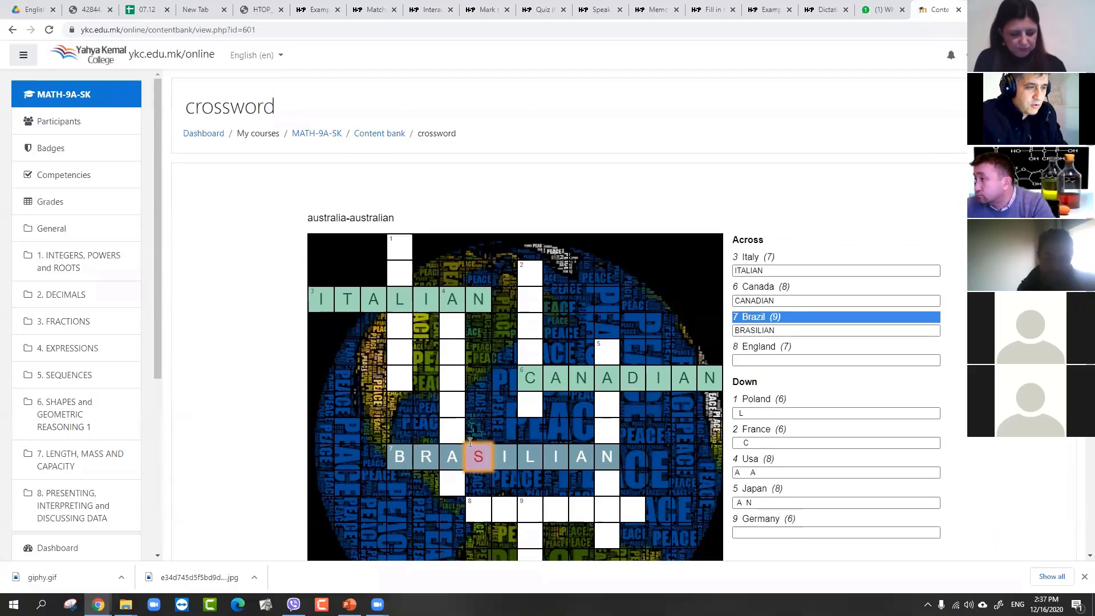
scroll(453, 354, down, 2)
Select the across clue England without answering it, then check the crossword and review the marks beside the clues
click(821, 247)
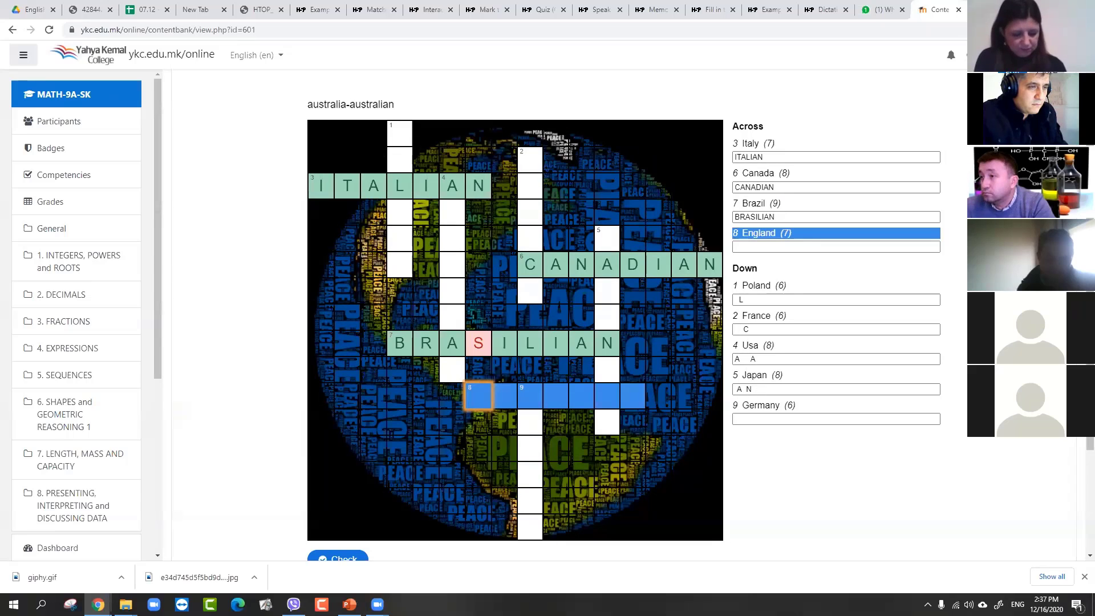
scroll(611, 438, down, 3)
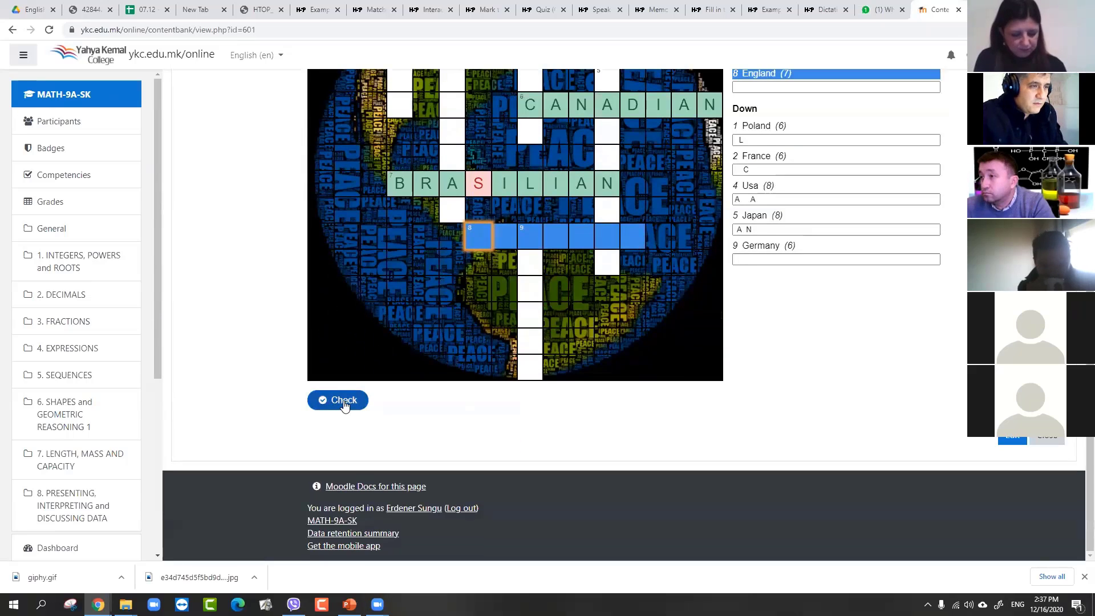
scroll(353, 399, up, 4)
scroll(514, 342, down, 3)
scroll(741, 279, up, 2)
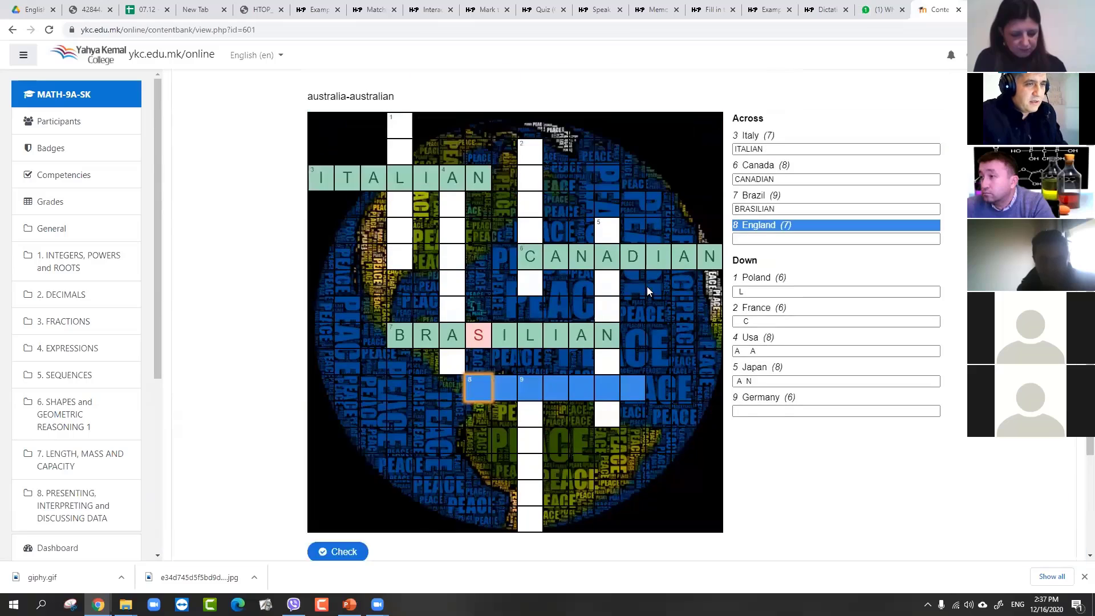
scroll(627, 302, down, 3)
click(348, 402)
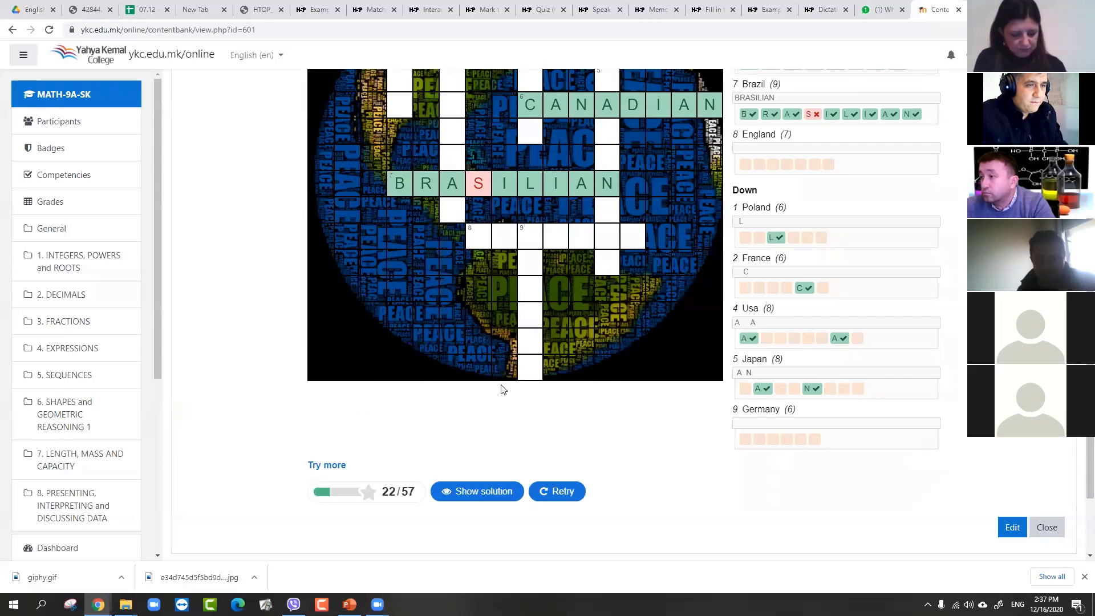
scroll(502, 390, up, 3)
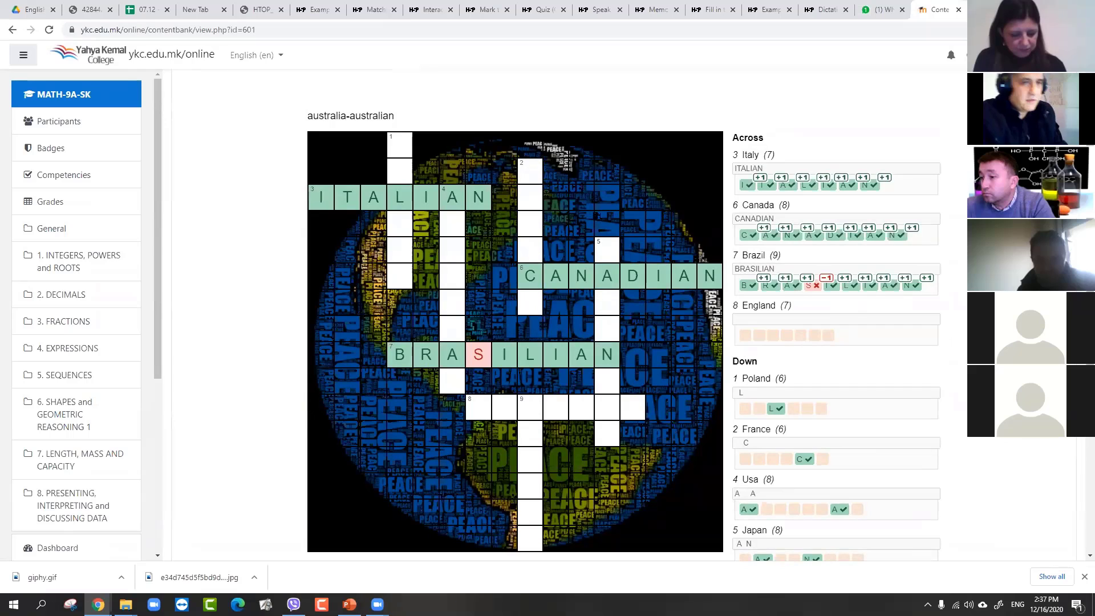
Reopen the crossword for editing, disable instant feedback in the behavioural settings and save it
key(F5)
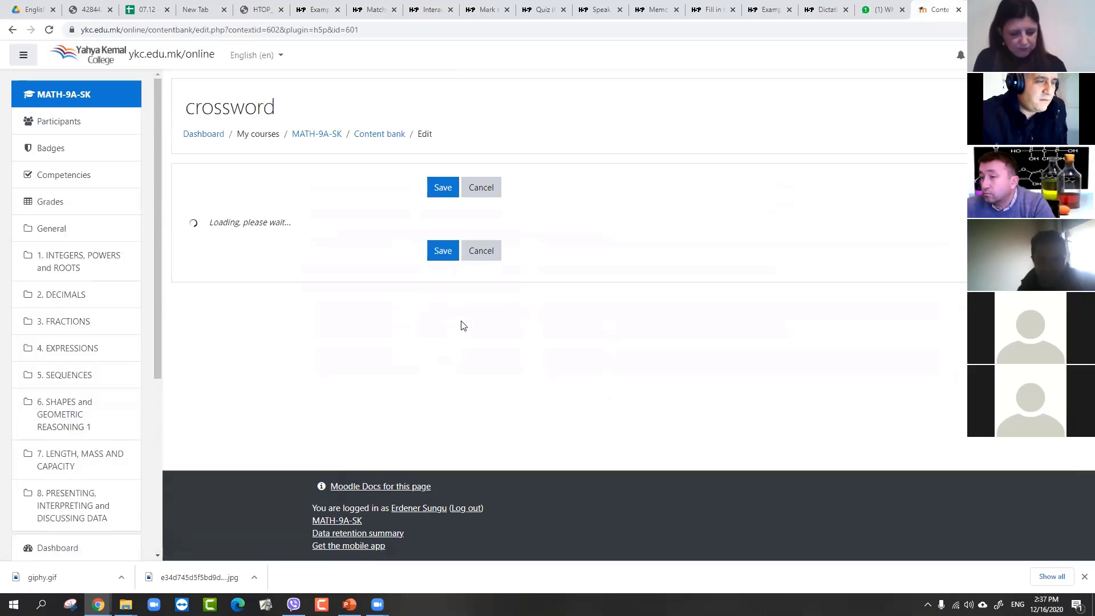
scroll(462, 320, down, 15)
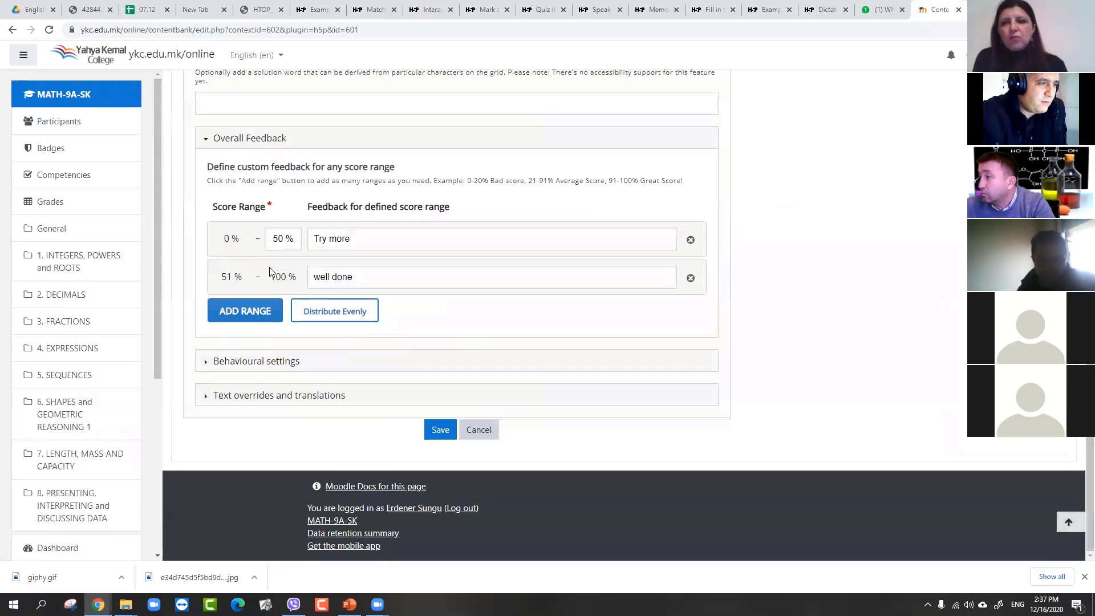
click(214, 370)
scroll(232, 386, down, 5)
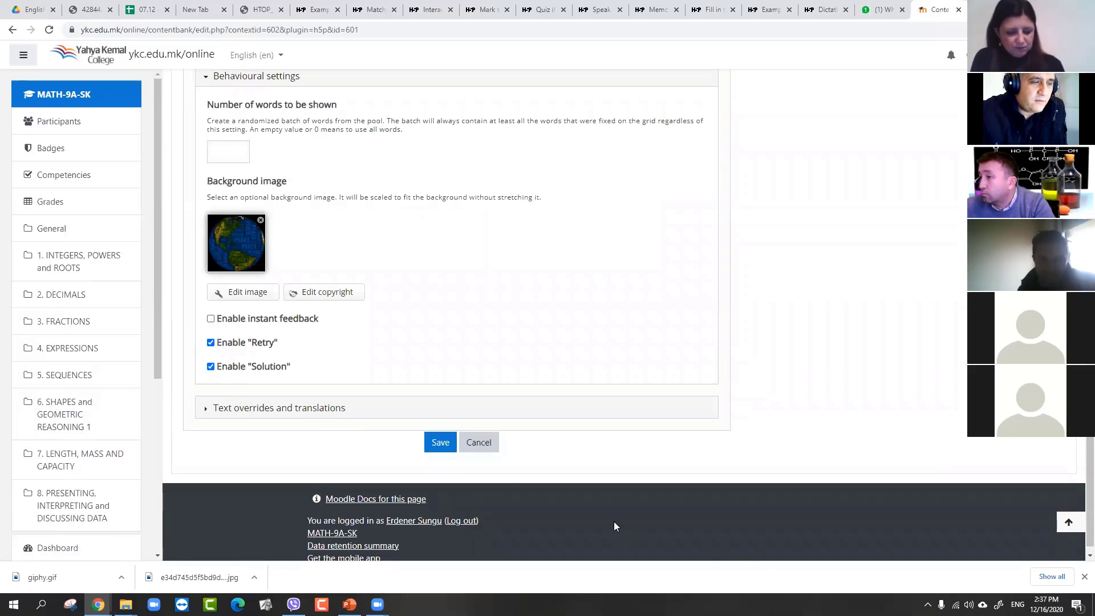
click(439, 443)
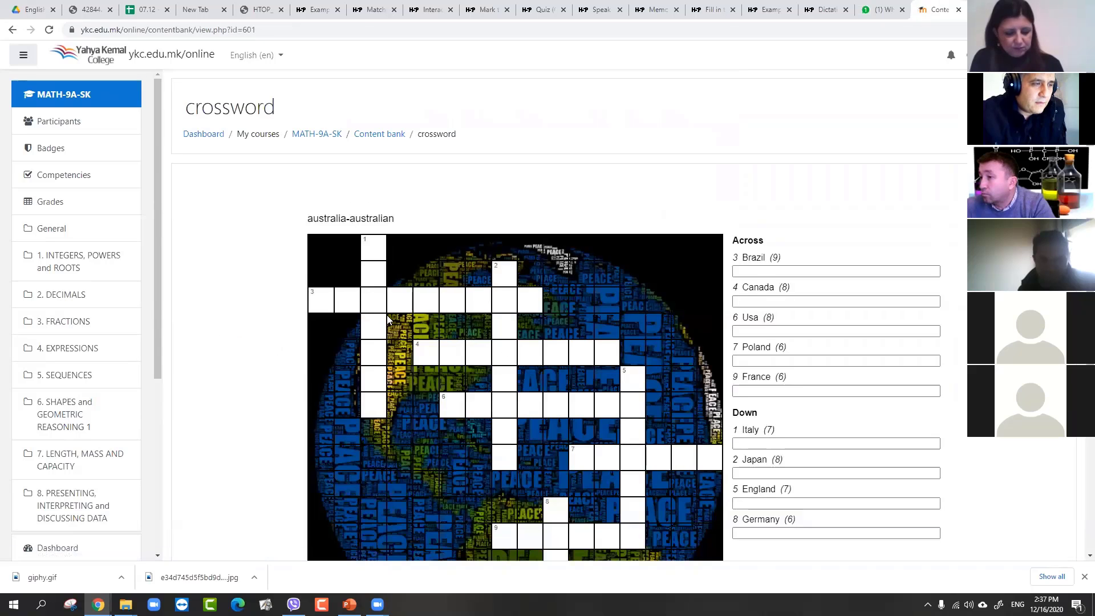
Answer across clue 3, Brazil, with BRASILIAN in the newly saved crossword and select the letter S
click(314, 299)
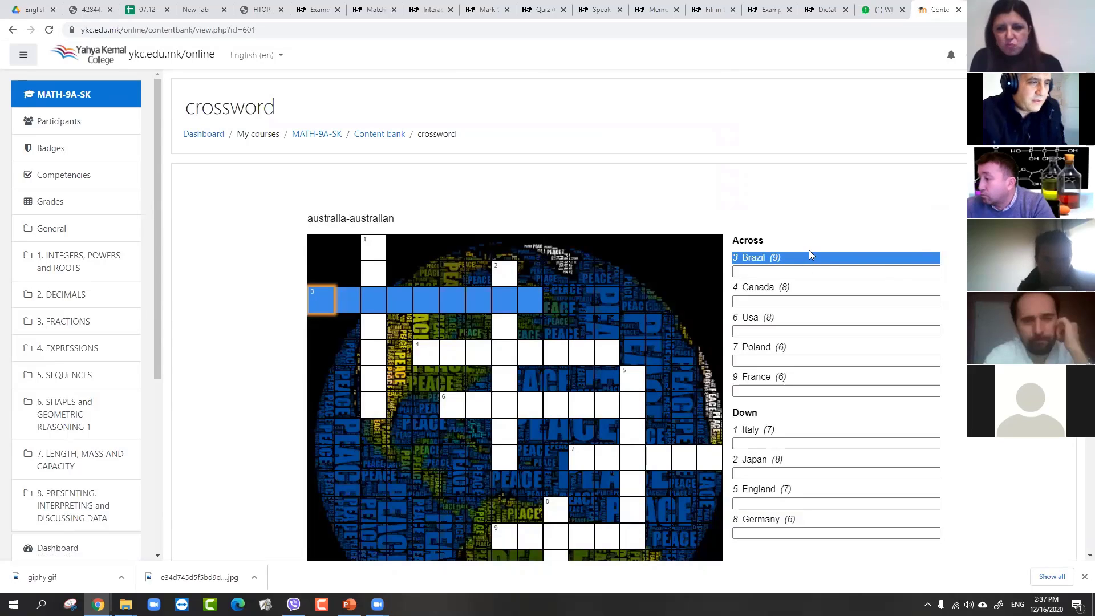
text(BRA)
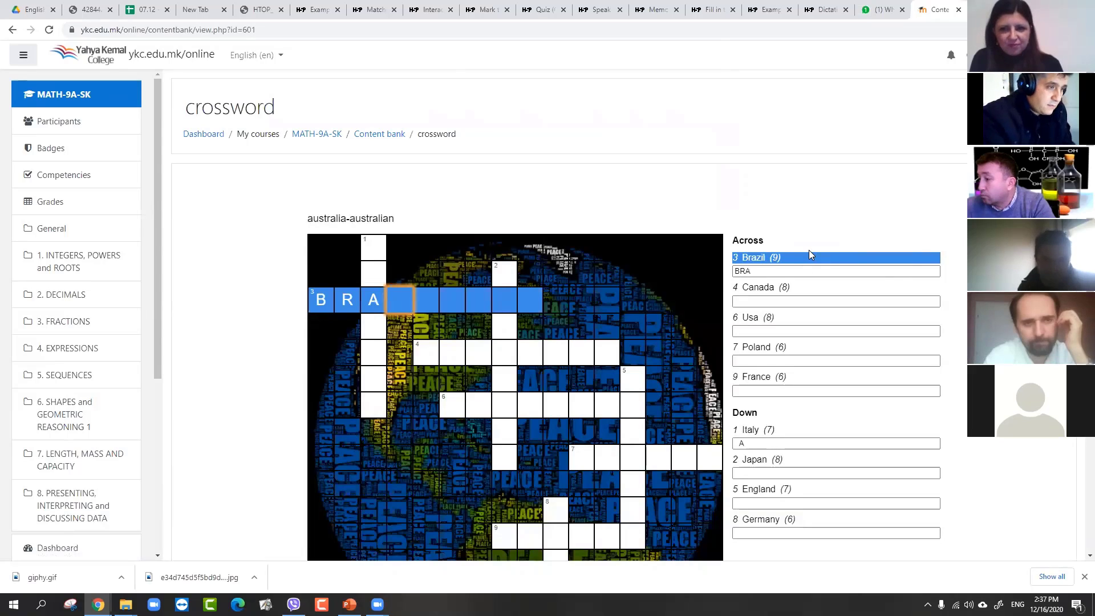
text(SILIA)
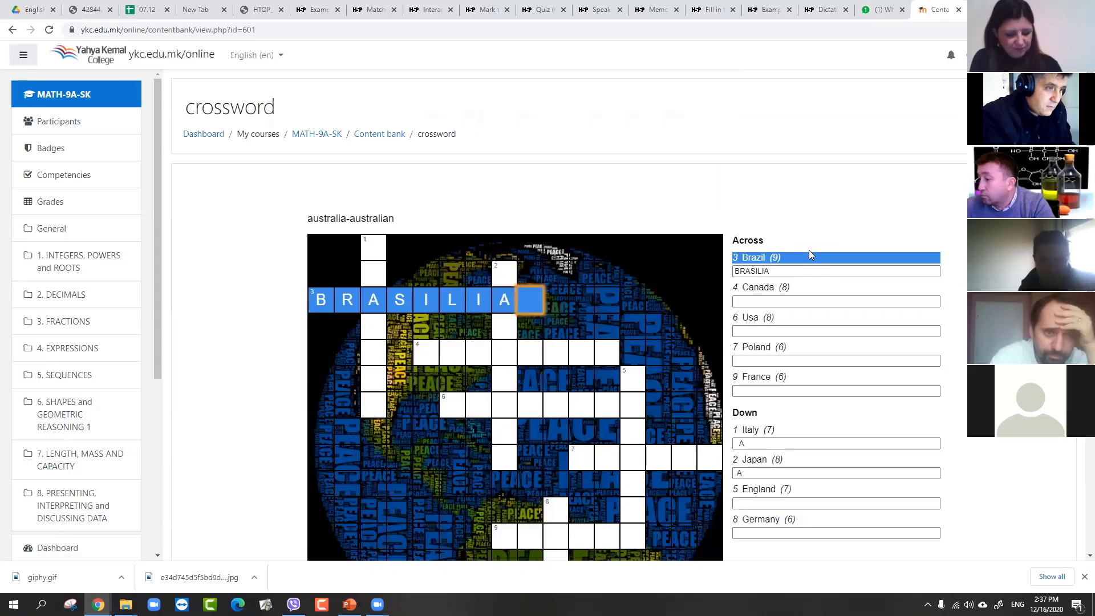
text(N)
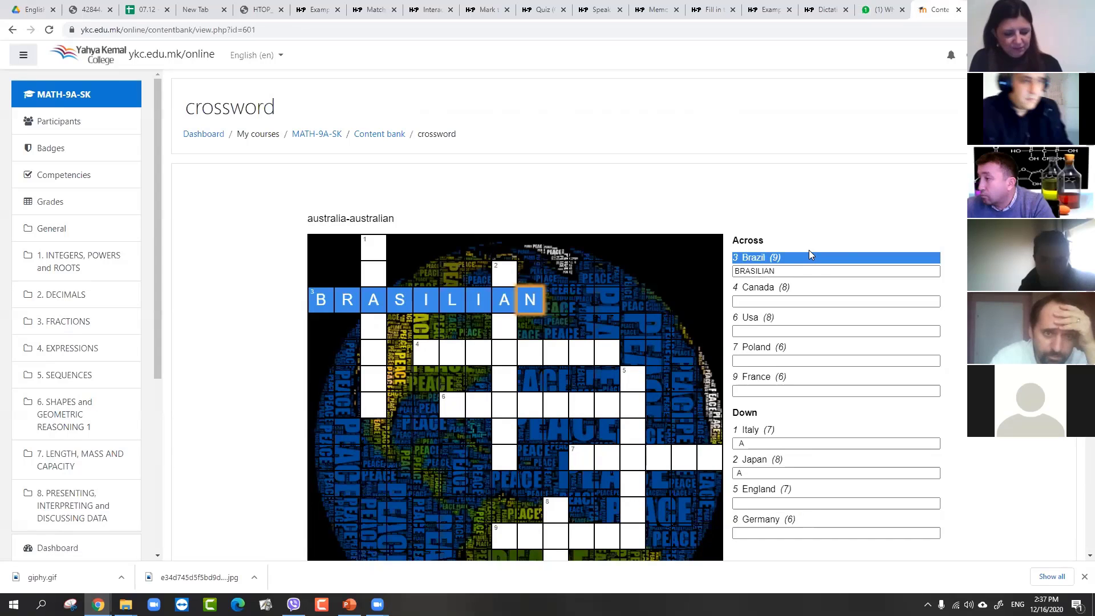
click(401, 299)
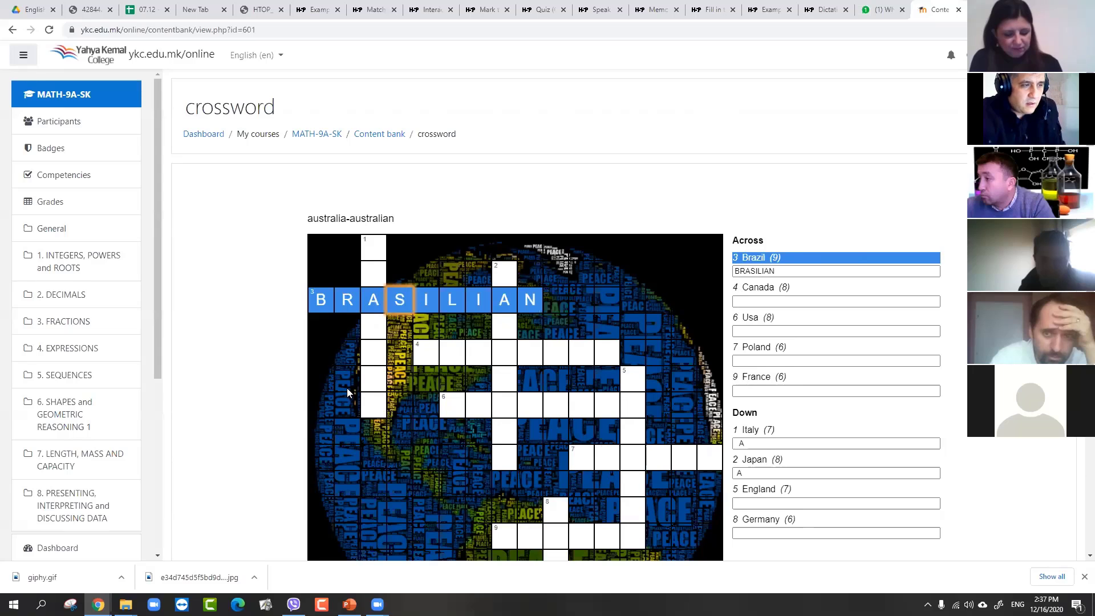
Check the crossword with only the Brazil clue answered
scroll(427, 349, down, 5)
scroll(427, 349, up, 4)
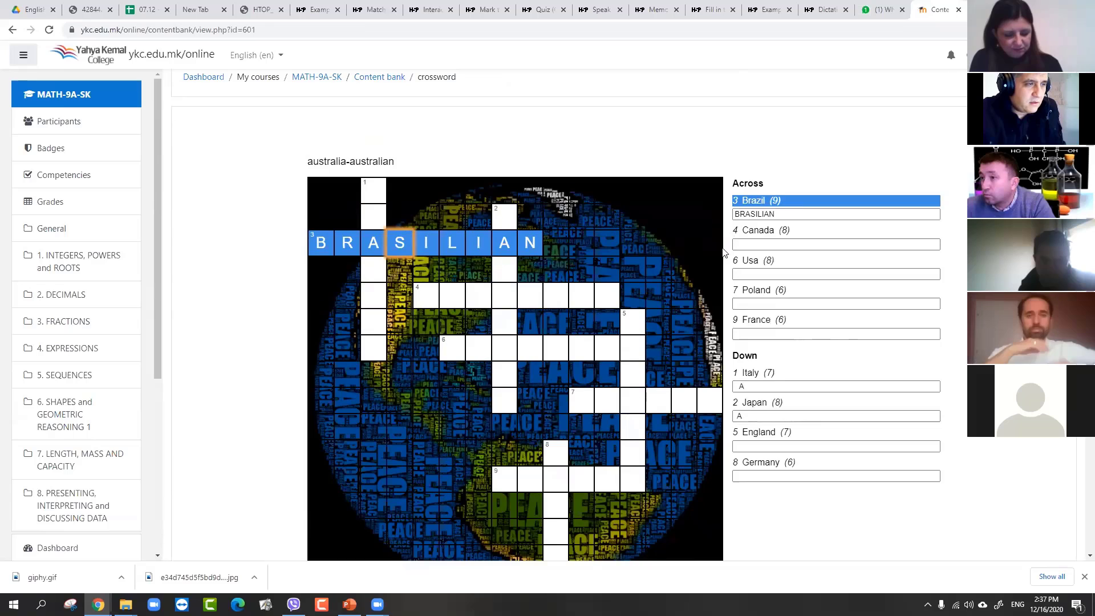
scroll(724, 253, down, 5)
click(359, 405)
scroll(382, 406, up, 6)
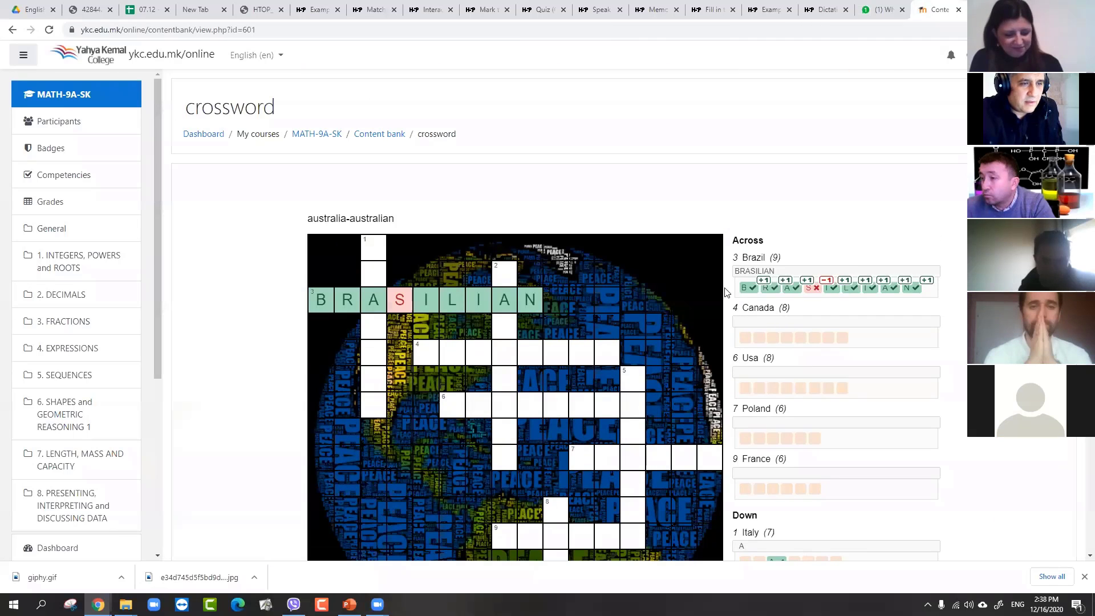
Examine the checked crossword's score, feedback text and letter-by-letter marks for the across and down clues
scroll(514, 399, down, 4)
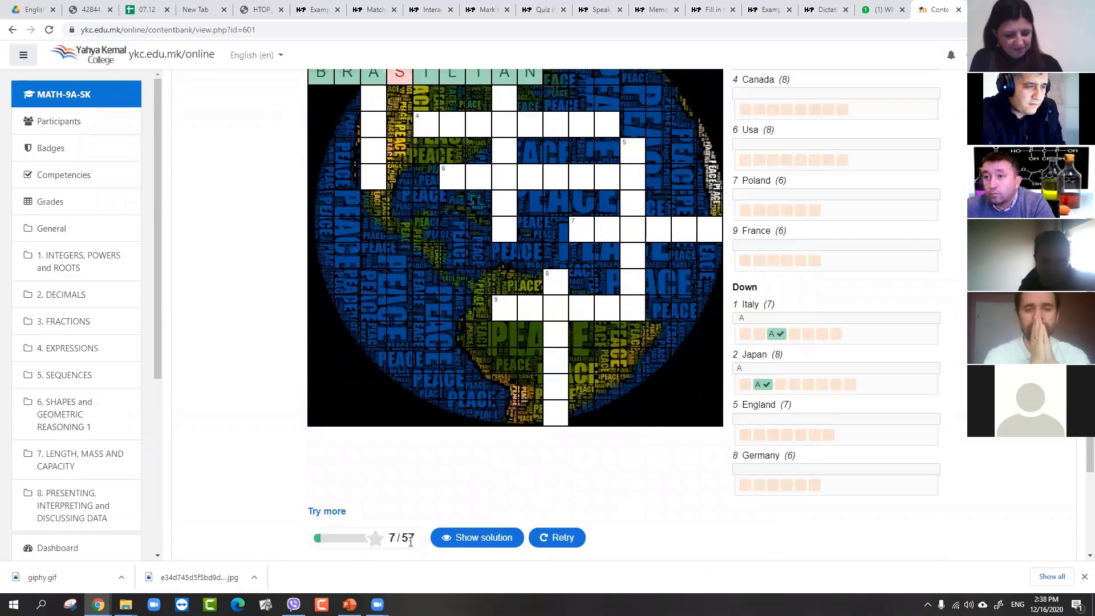
scroll(788, 360, up, 4)
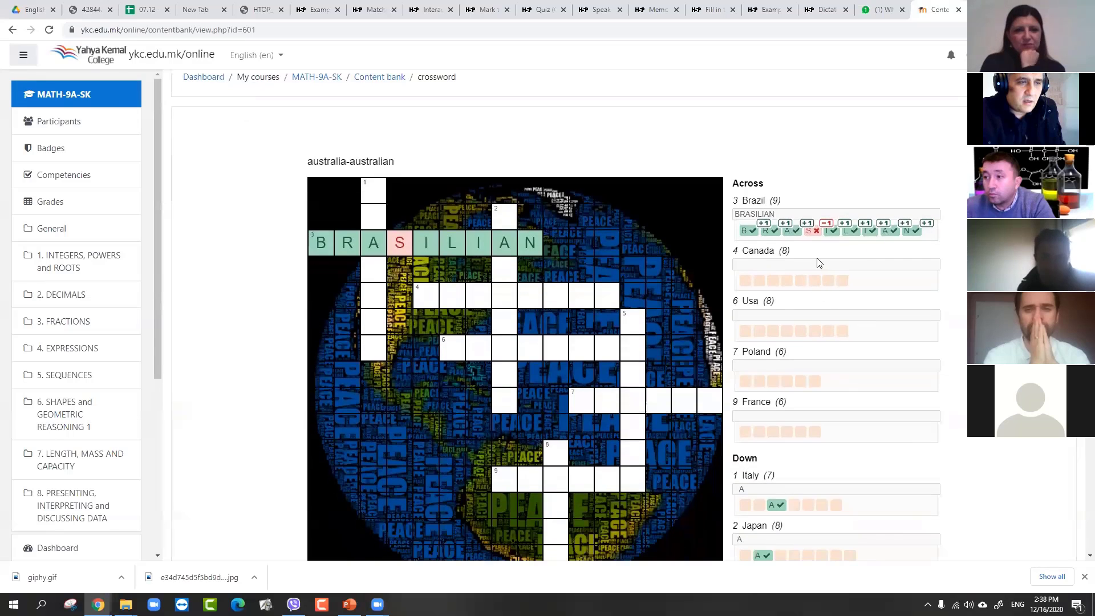
scroll(819, 262, down, 4)
scroll(814, 209, up, 4)
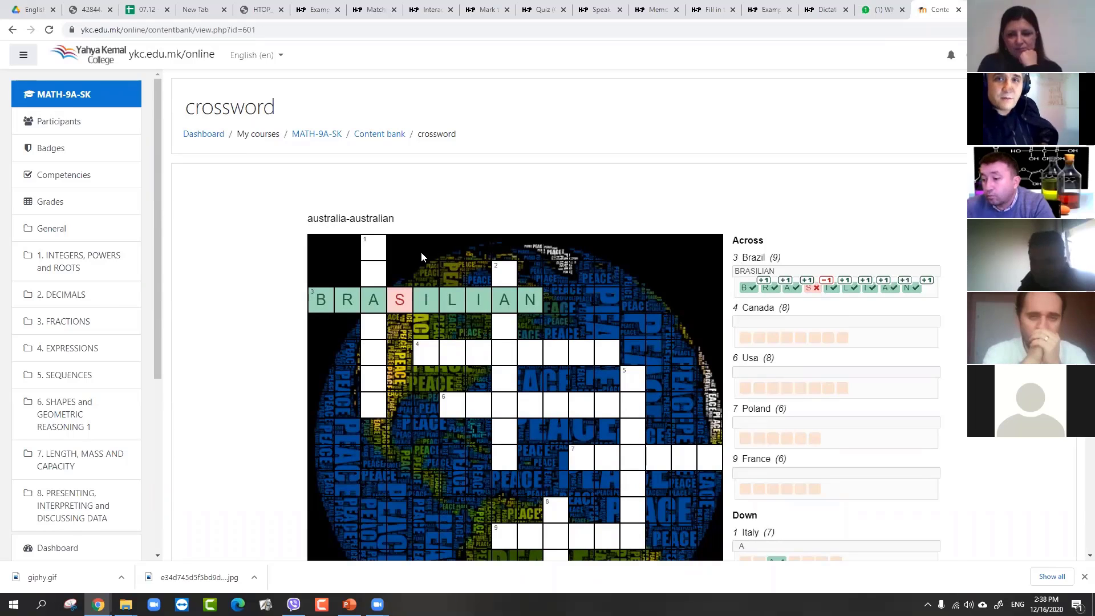
scroll(421, 251, down, 2)
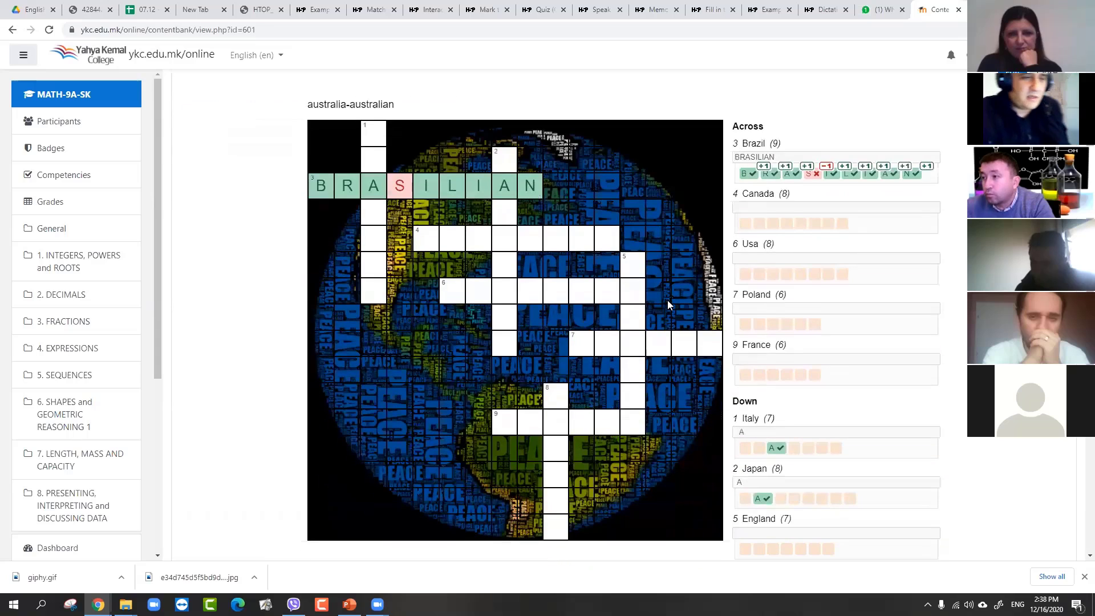
scroll(860, 265, down, 6)
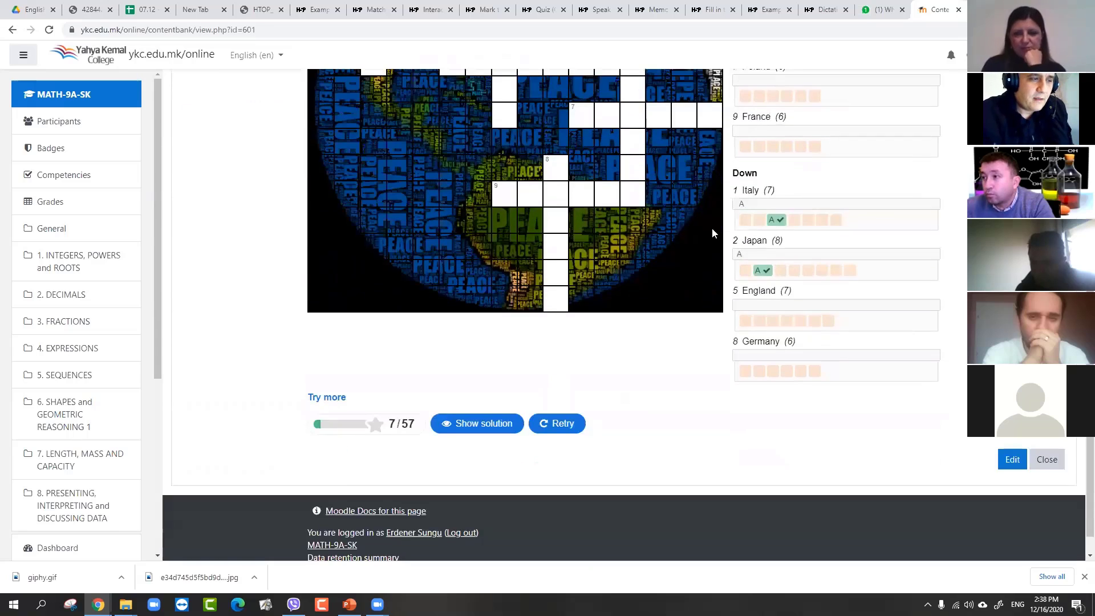
scroll(714, 229, up, 8)
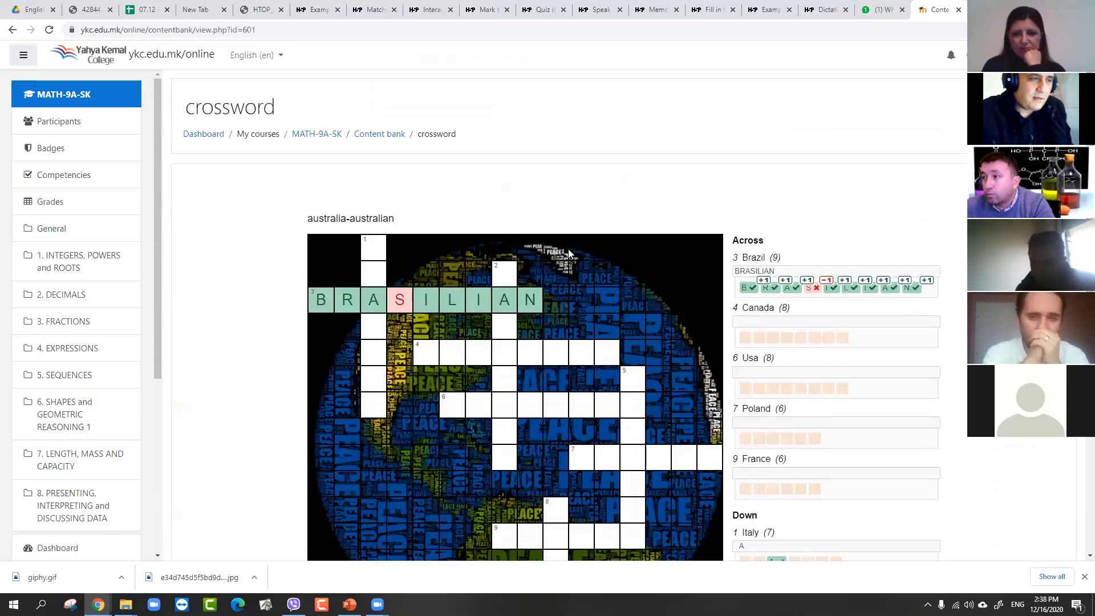
Reload the crossword page and examine how the words are arranged in the grid and clue lists
click(49, 31)
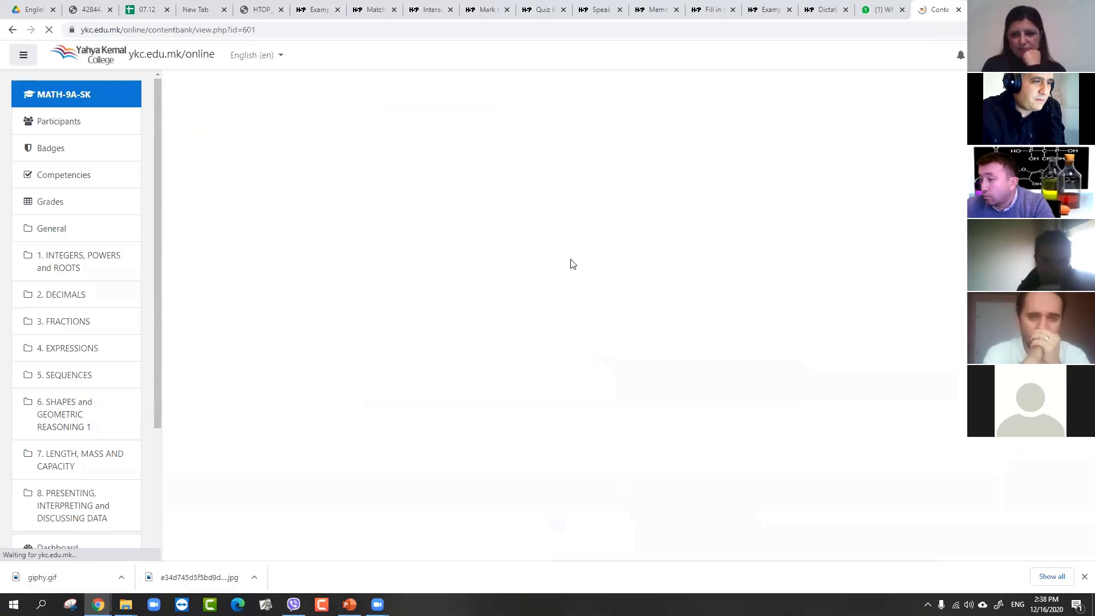
scroll(652, 236, down, 5)
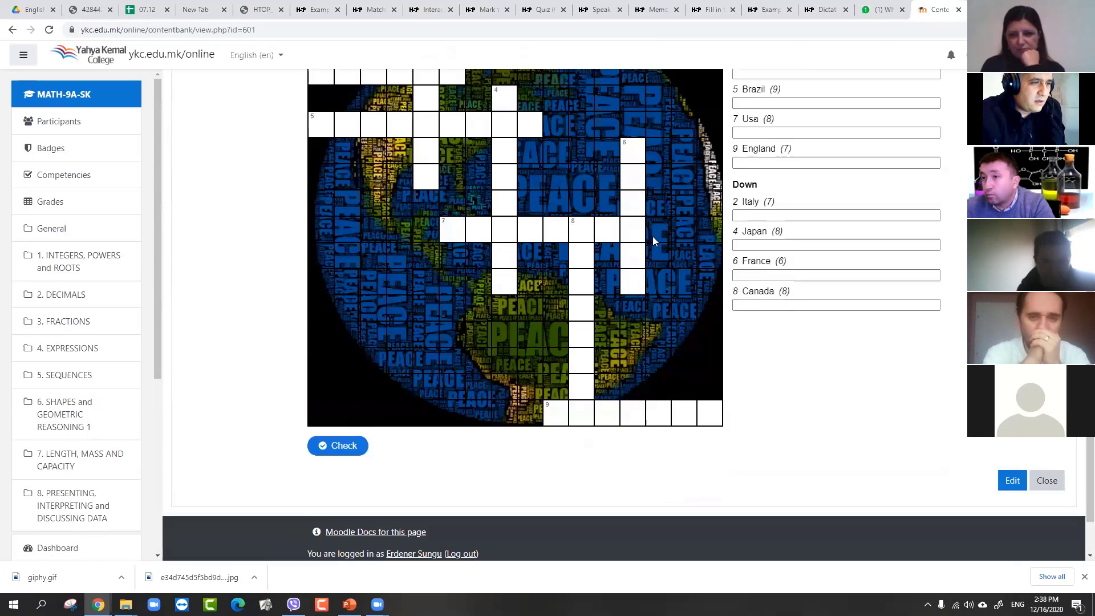
scroll(669, 336, up, 4)
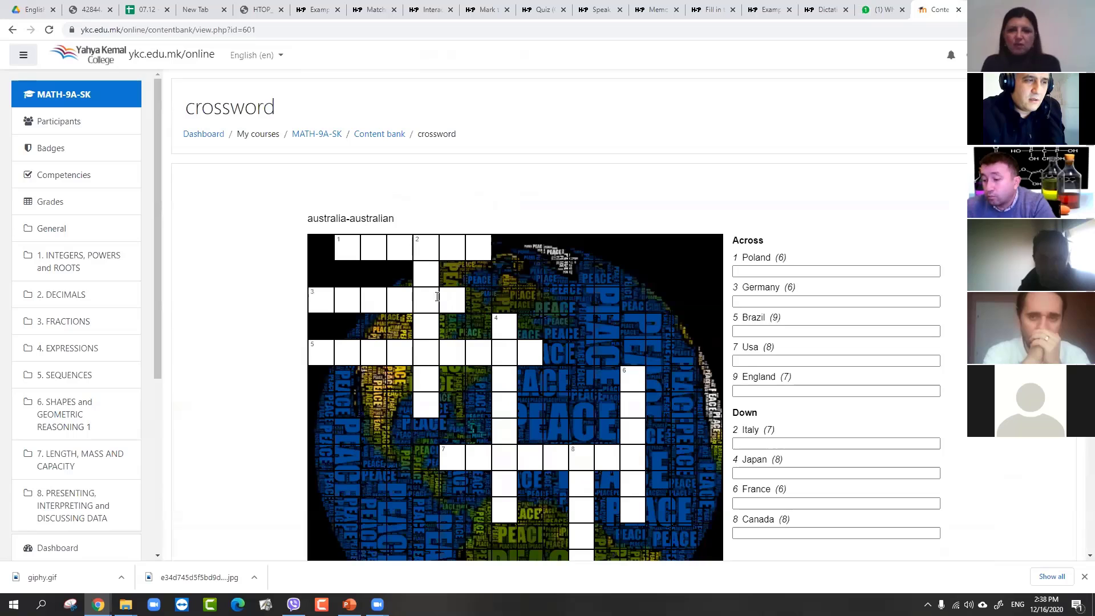
scroll(543, 361, down, 2)
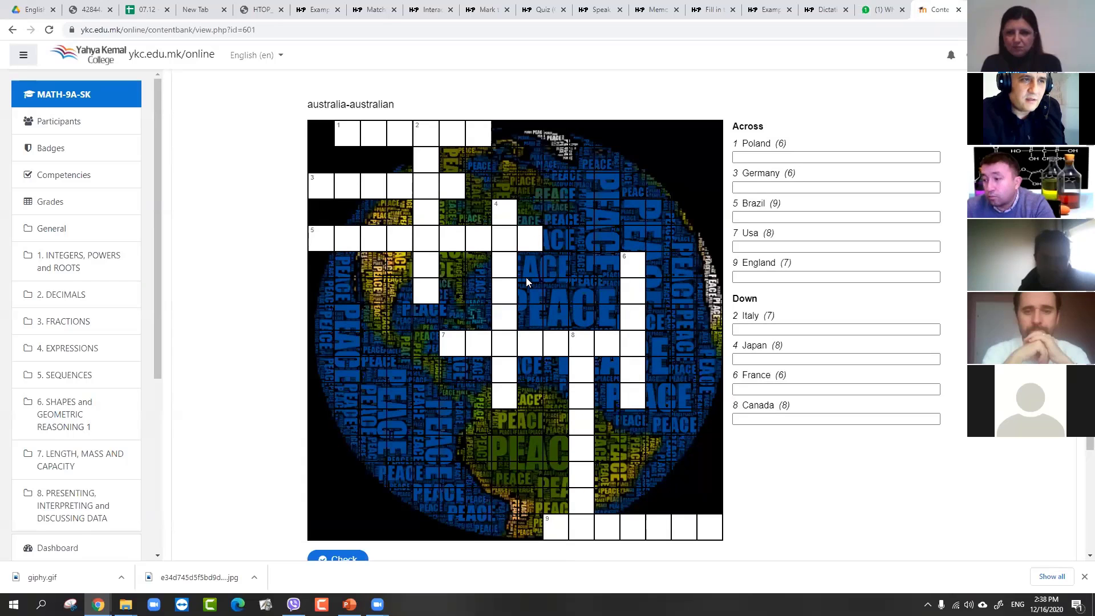
scroll(512, 328, down, 3)
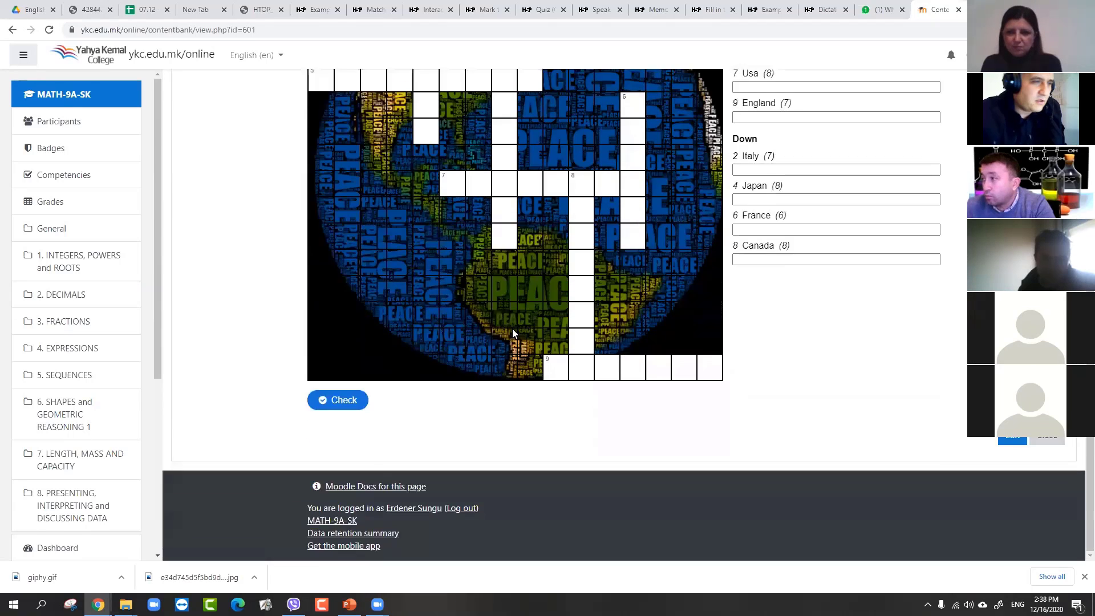
scroll(482, 169, up, 4)
scroll(482, 169, down, 5)
scroll(485, 310, up, 5)
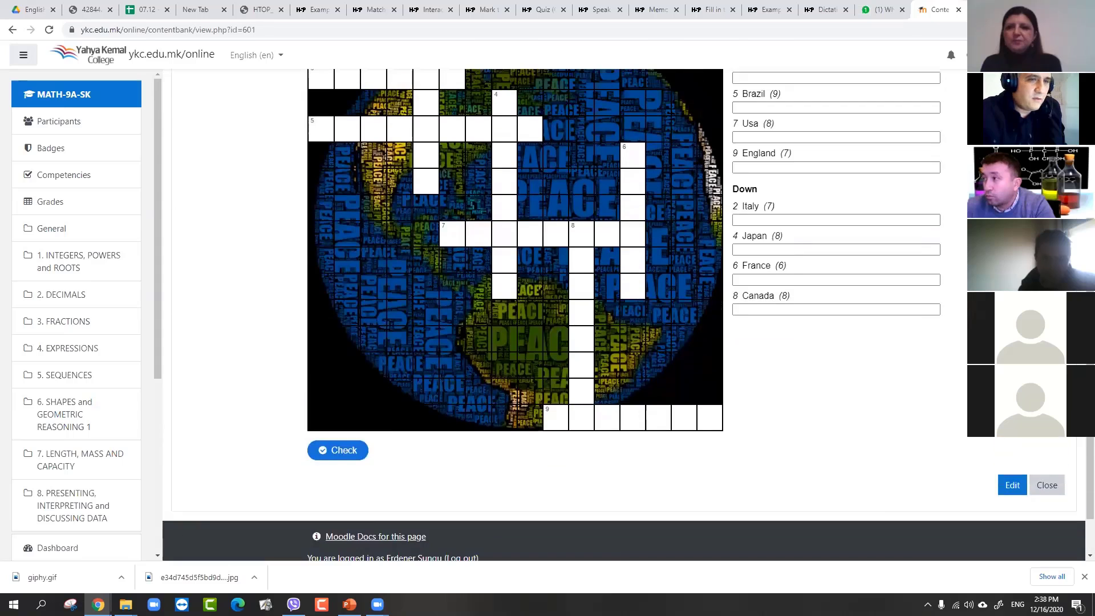
Edit the crossword to show 5 words in its behavioural settings and save it
click(1027, 134)
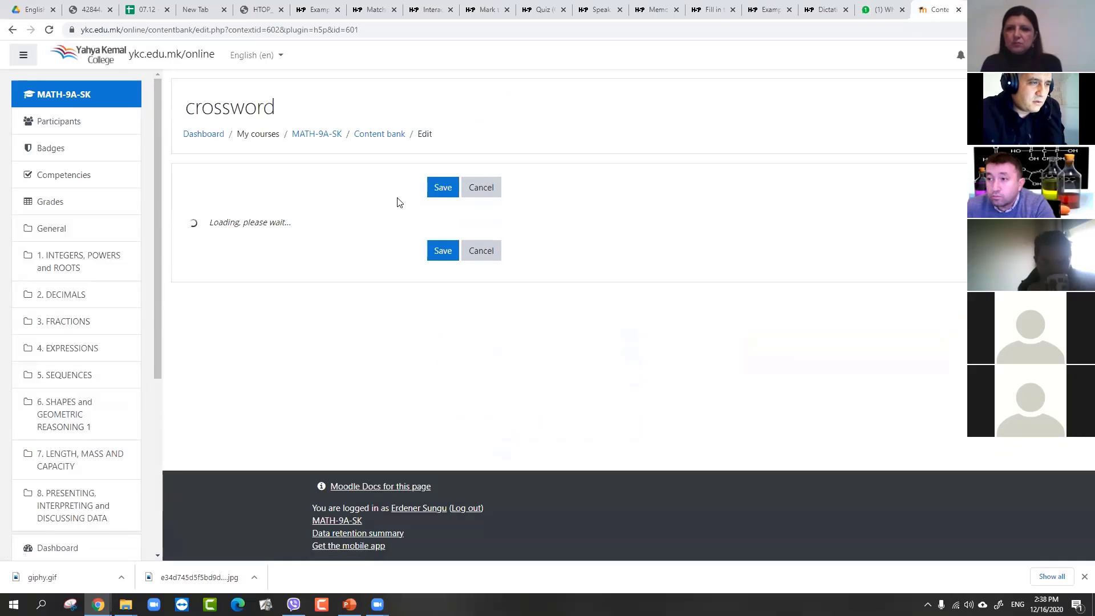
scroll(149, 341, down, 4)
scroll(311, 360, down, 5)
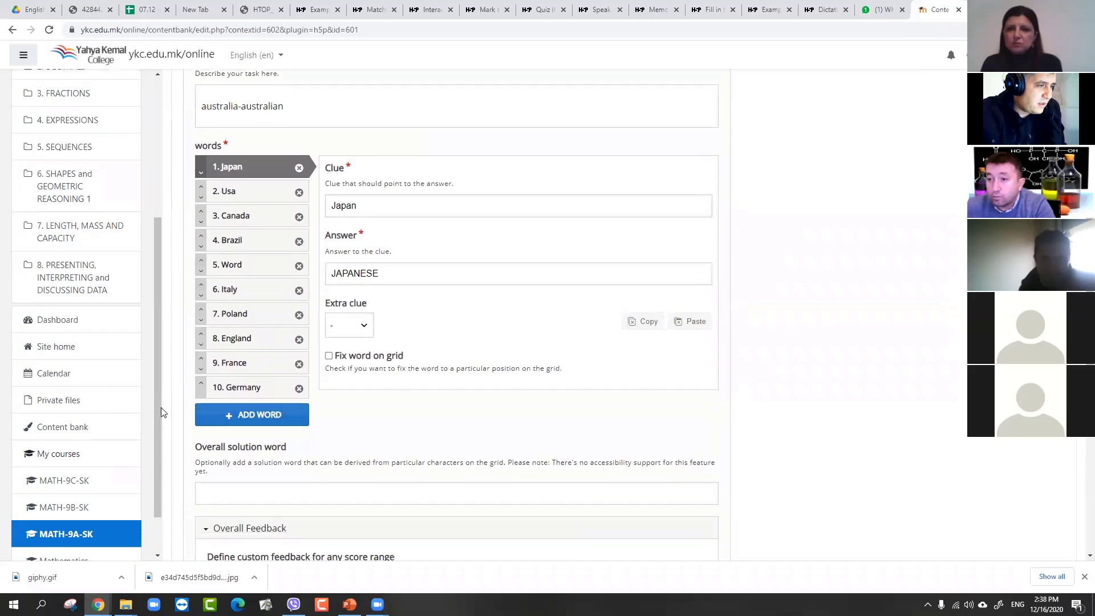
scroll(380, 279, down, 1)
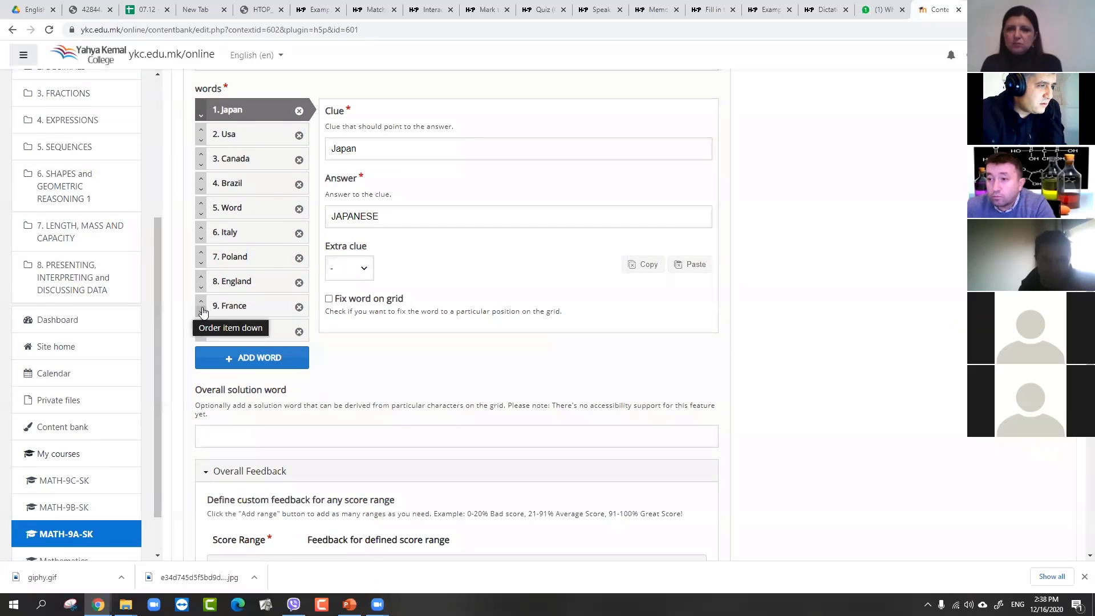
scroll(341, 313, down, 6)
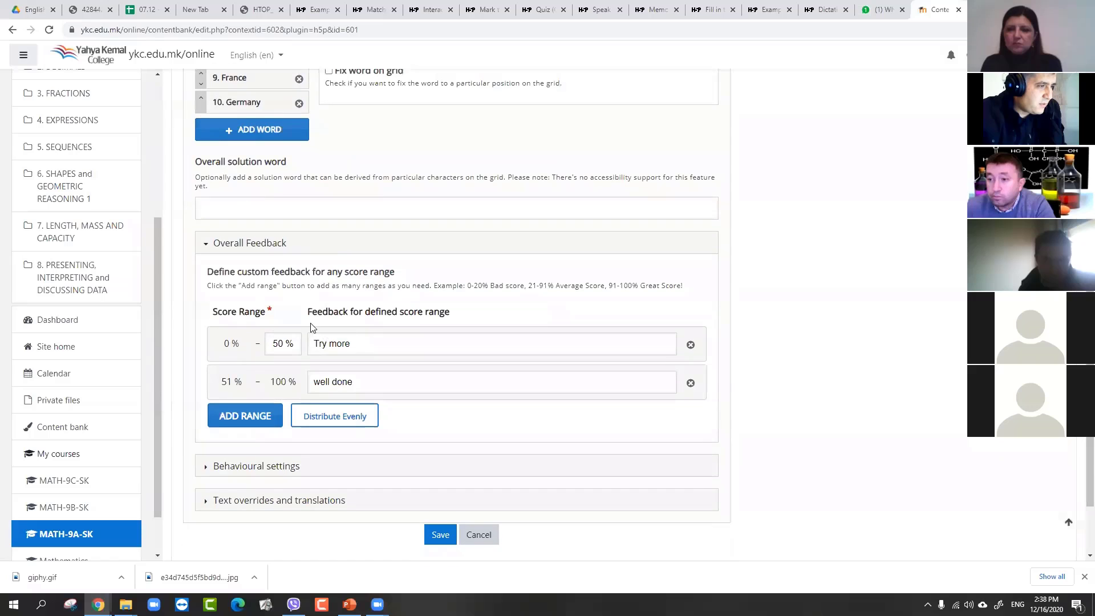
click(237, 366)
scroll(227, 274, down, 3)
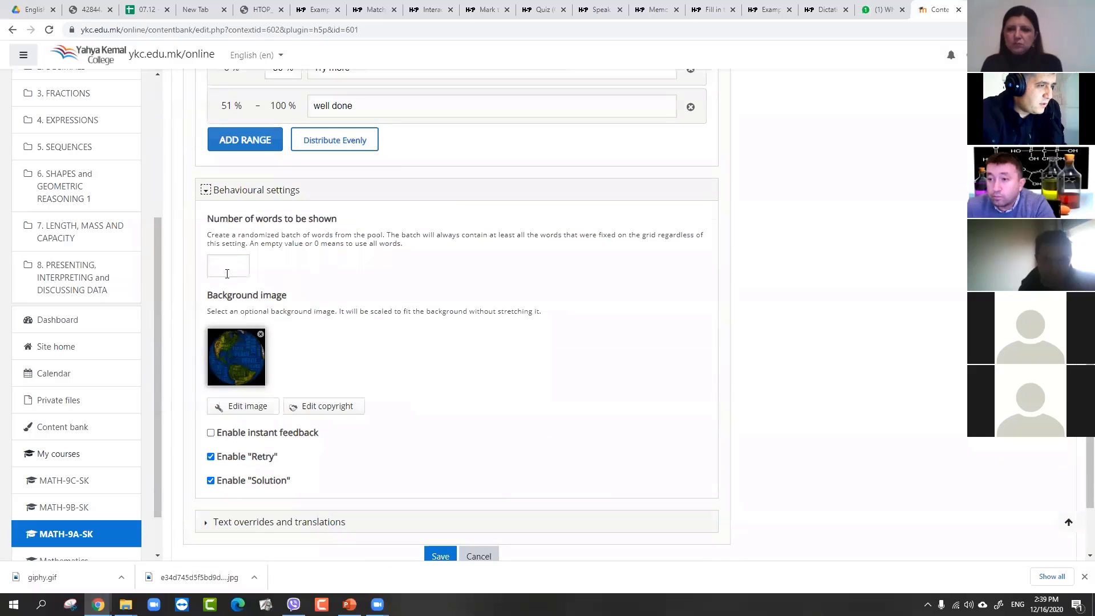
text(5)
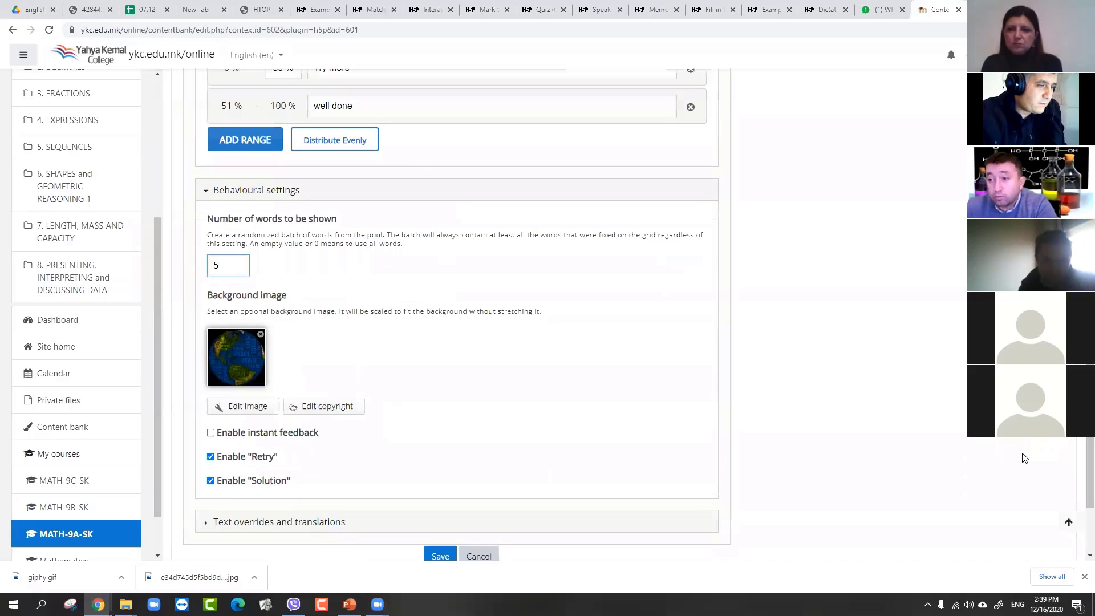
scroll(622, 380, down, 2)
click(438, 435)
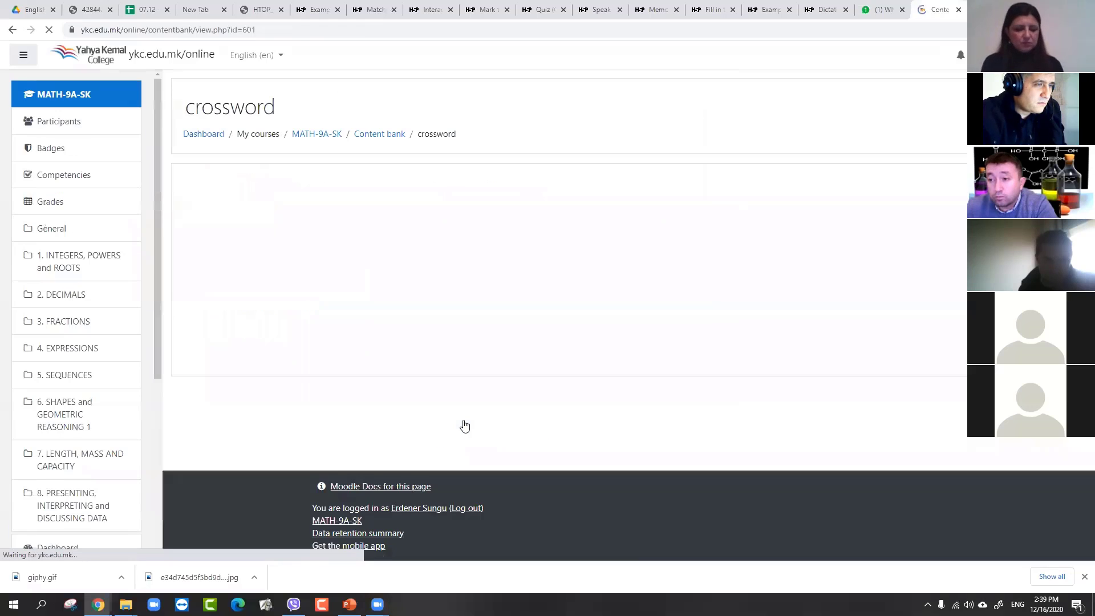
Examine the words and grid of the saved crossword, reload the page and compare the selection of words
scroll(573, 290, down, 5)
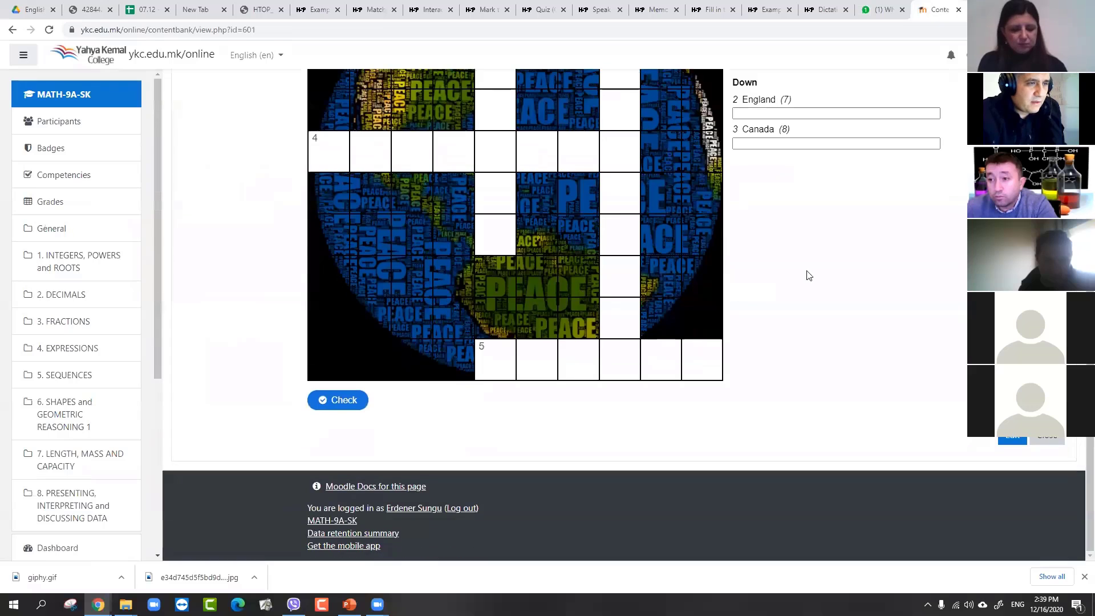
scroll(807, 274, up, 4)
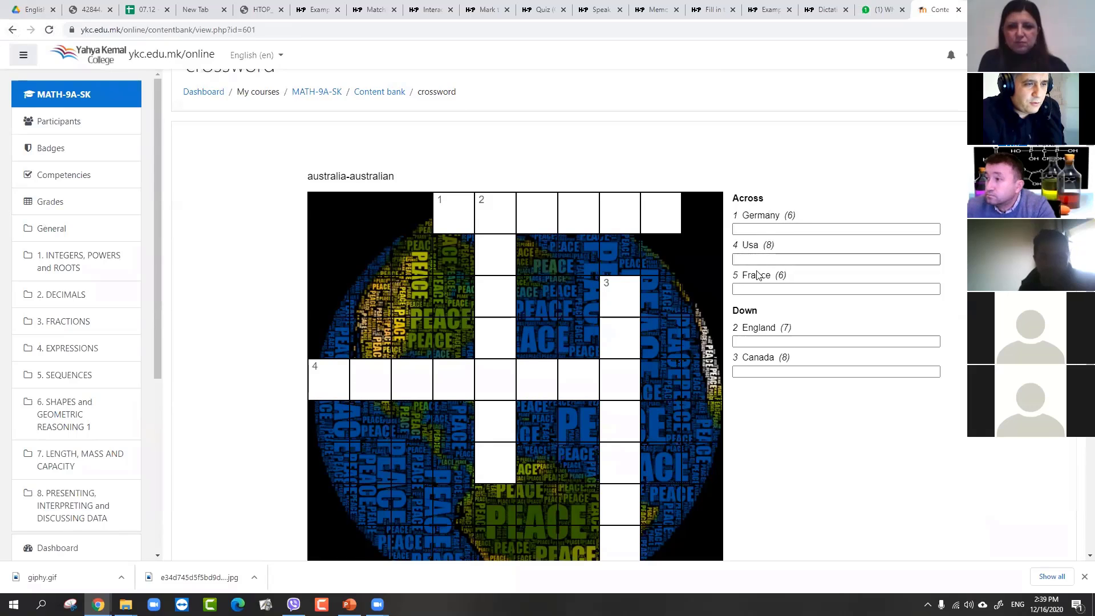
click(53, 31)
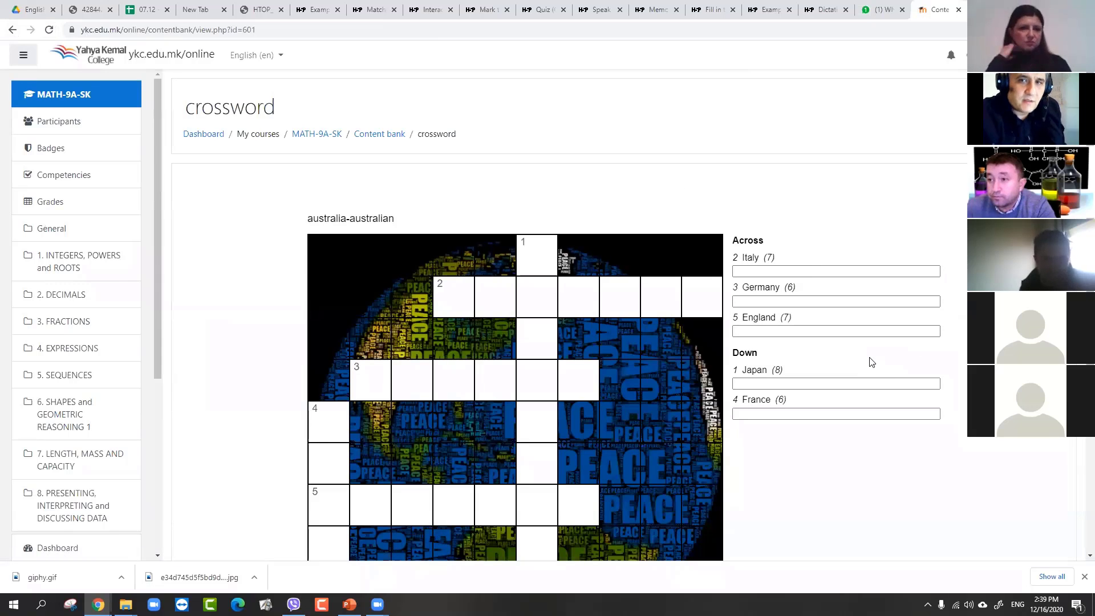
scroll(787, 371, down, 5)
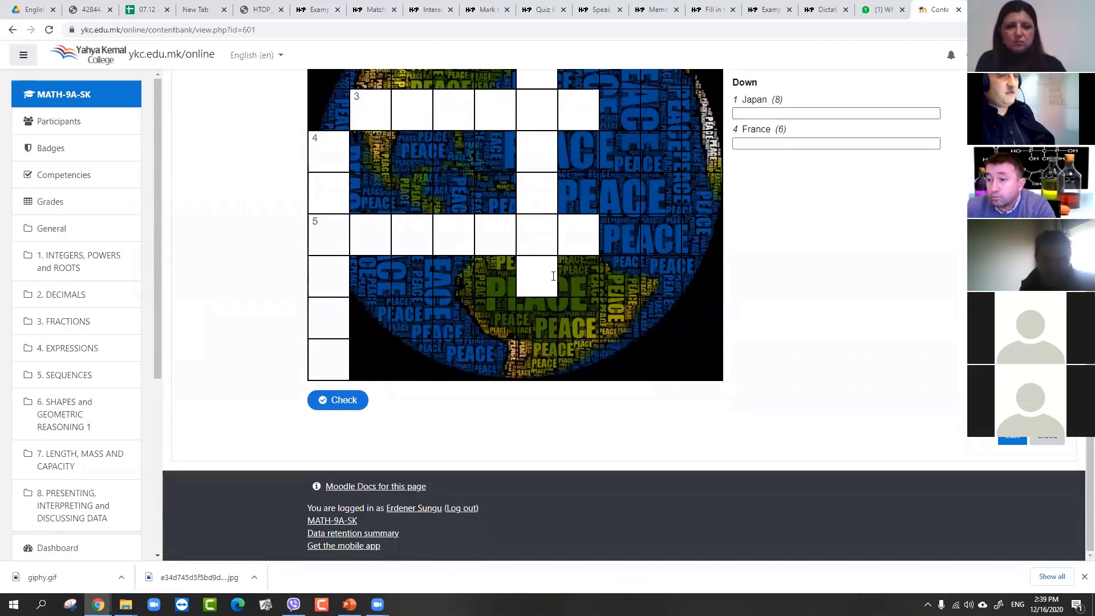
scroll(397, 491, up, 4)
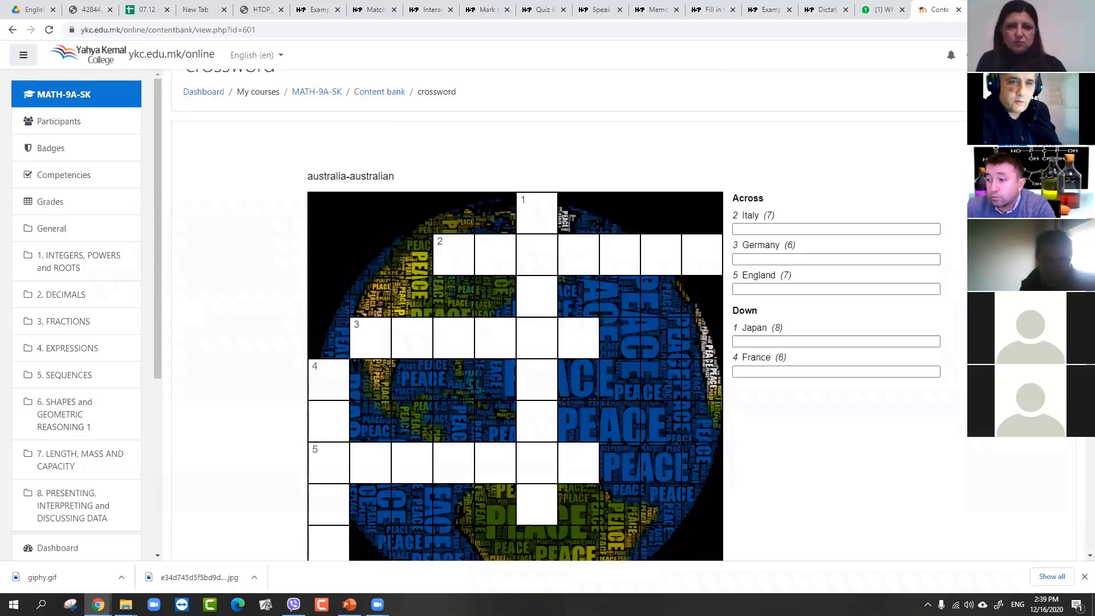
key(alt+Tab)
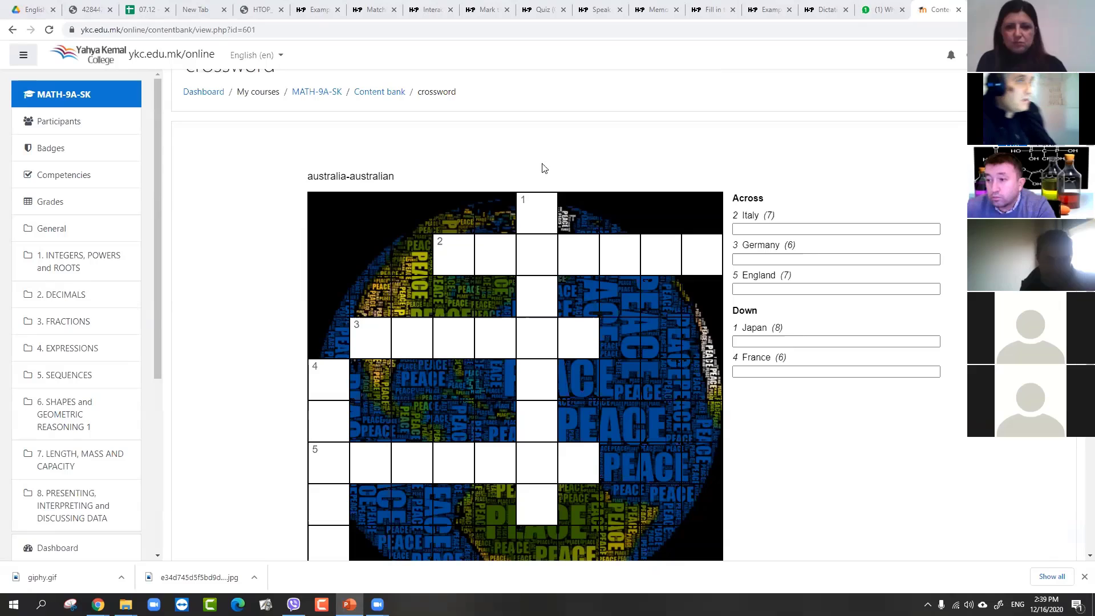
click(883, 12)
click(930, 10)
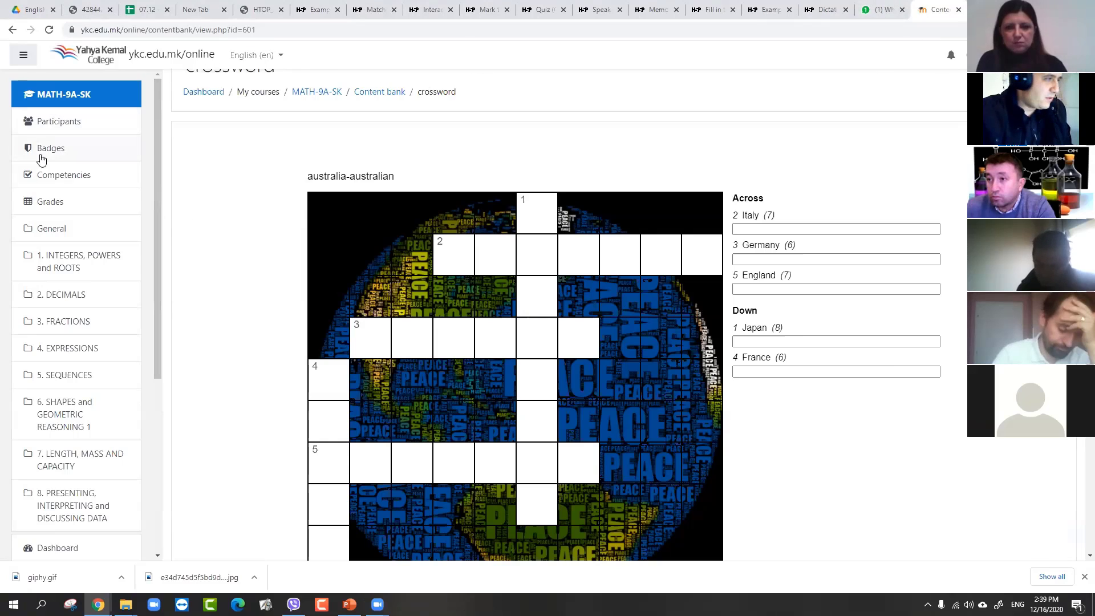
Go to the MATH-9A-SK content bank and open the Drag text2 exercise
scroll(85, 238, down, 4)
scroll(73, 456, down, 1)
click(71, 479)
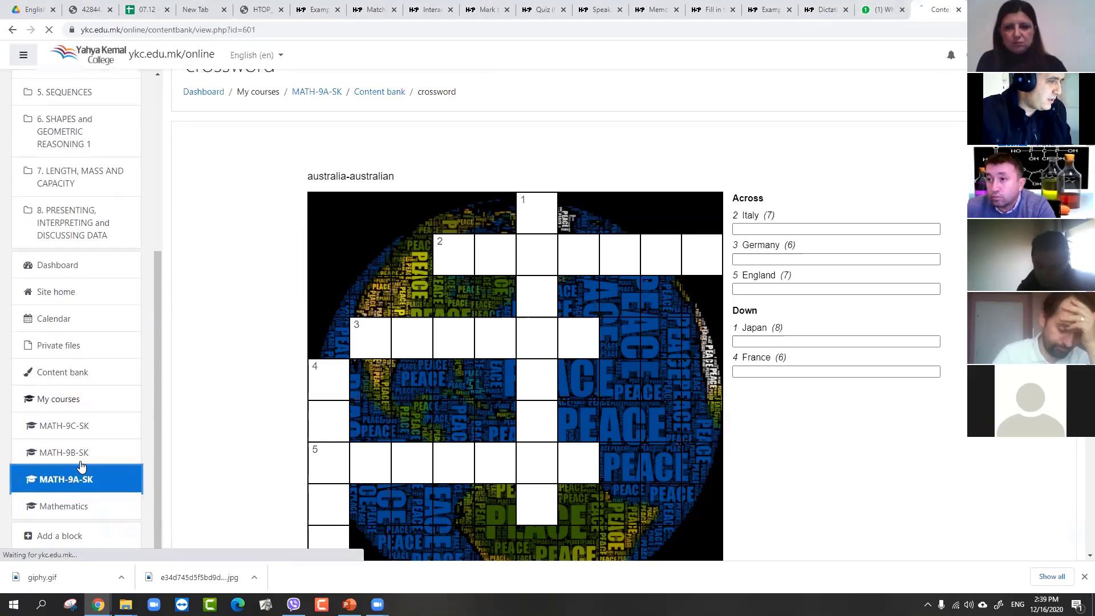
click(391, 96)
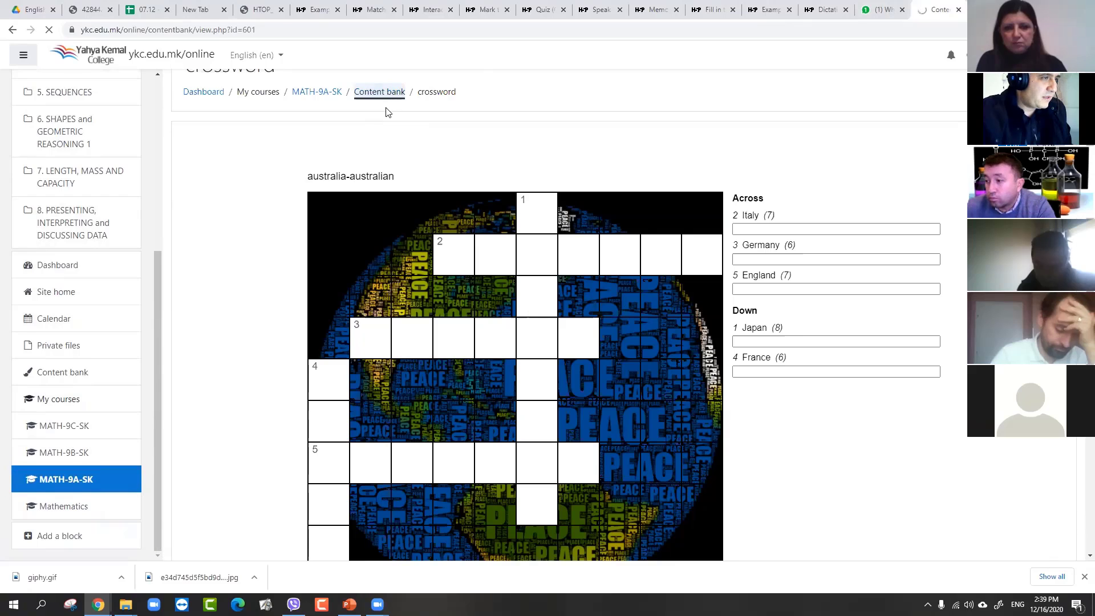
scroll(371, 134, down, 2)
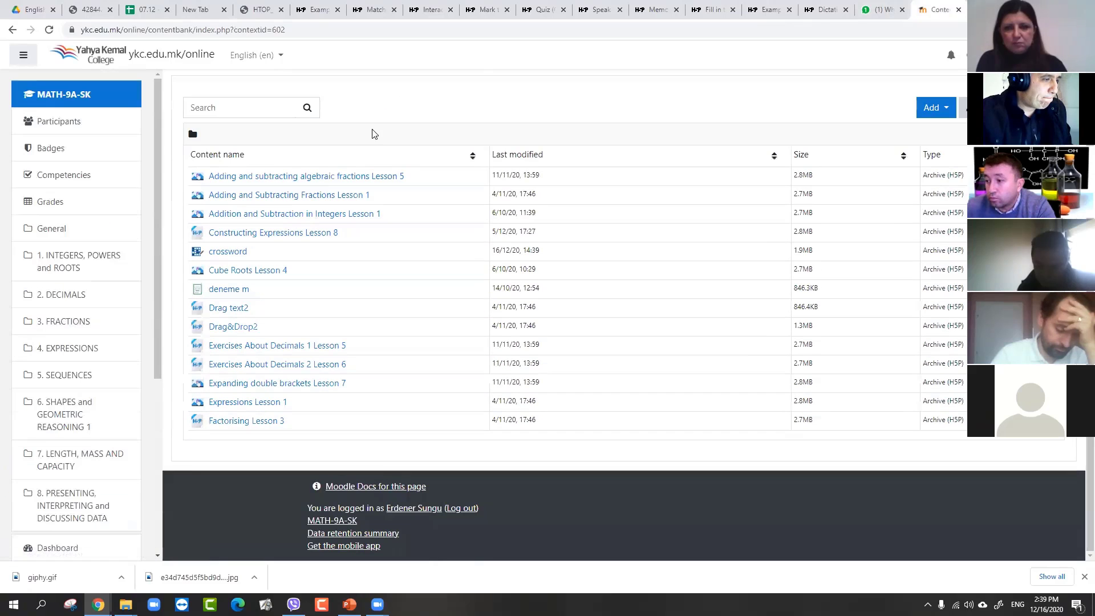
click(235, 309)
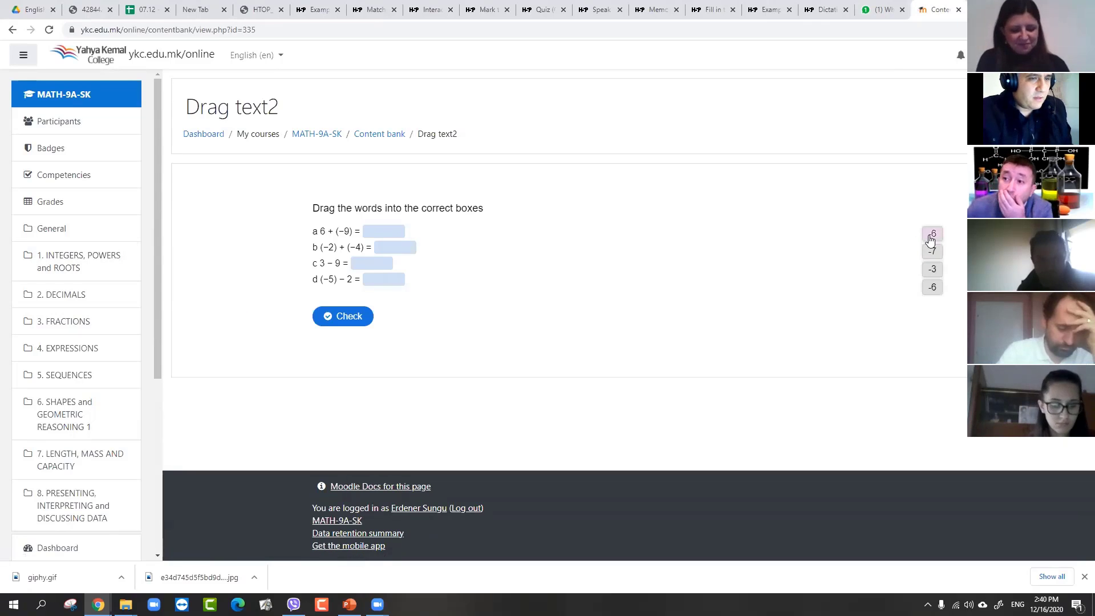
Answer the Drag text2 exercise with -3 for a, -6 for b, -6 for c and -7 for d, and check it
drag(931, 236, 410, 255)
drag(933, 253, 389, 264)
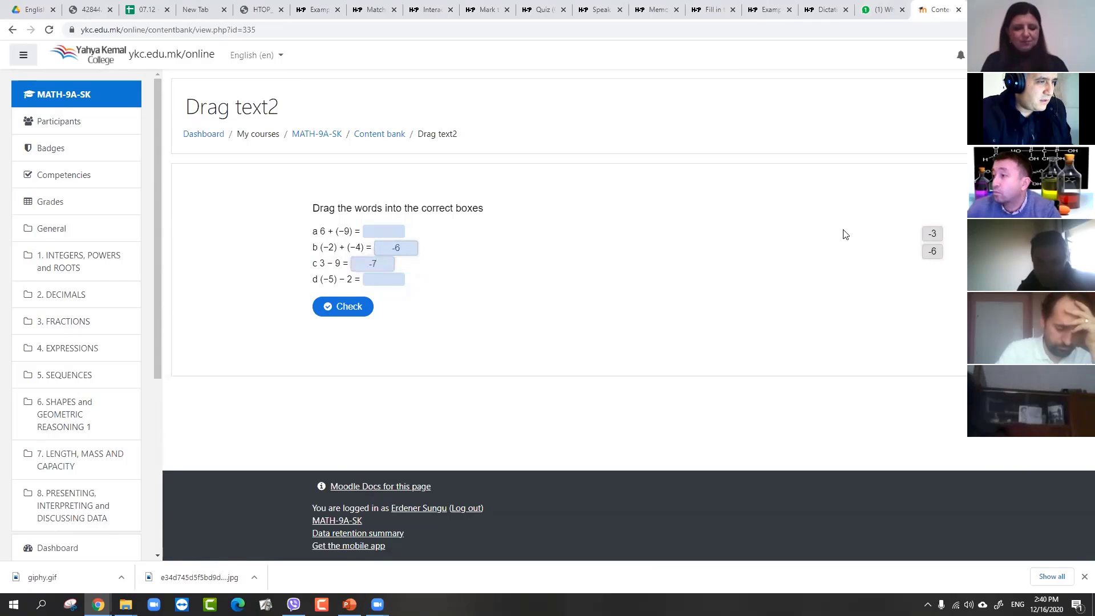
drag(932, 235, 472, 255)
mouse_move(372, 263)
mouse_down()
mouse_move(411, 284)
mouse_move(386, 279)
mouse_up()
drag(923, 242, 385, 232)
drag(932, 251, 378, 262)
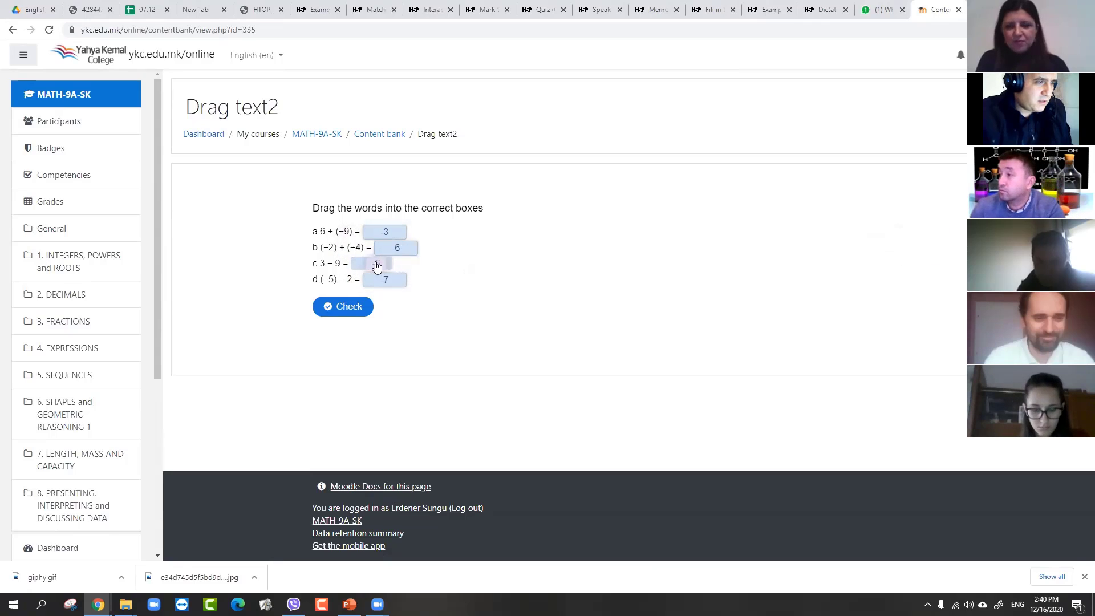
click(343, 311)
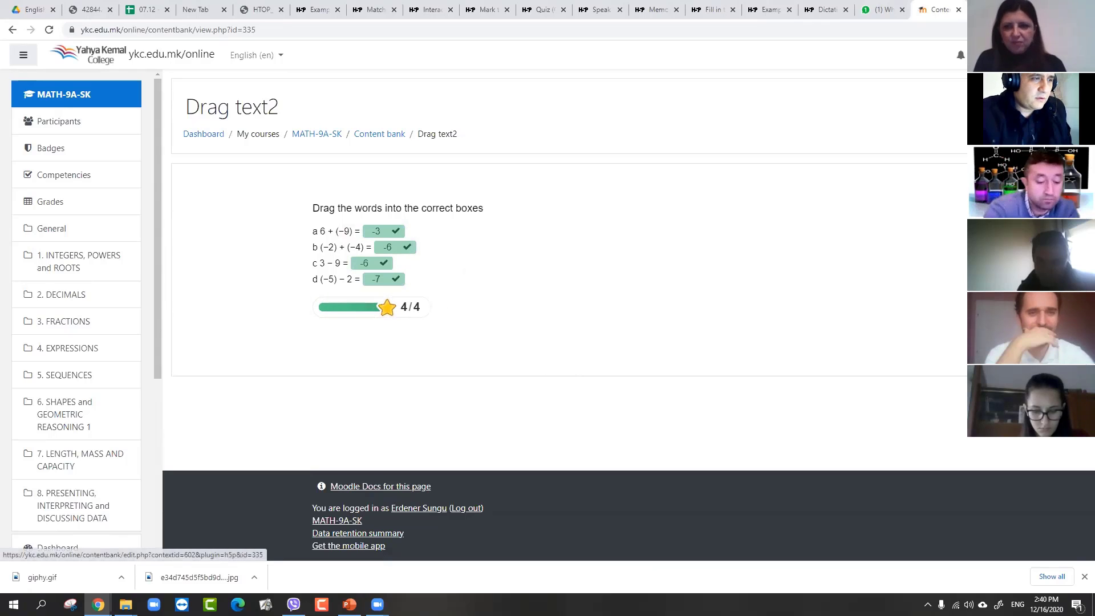
Open Drag text2 for editing and examine how asterisks mark the draggable answers in lines a and b of its text
click(936, 177)
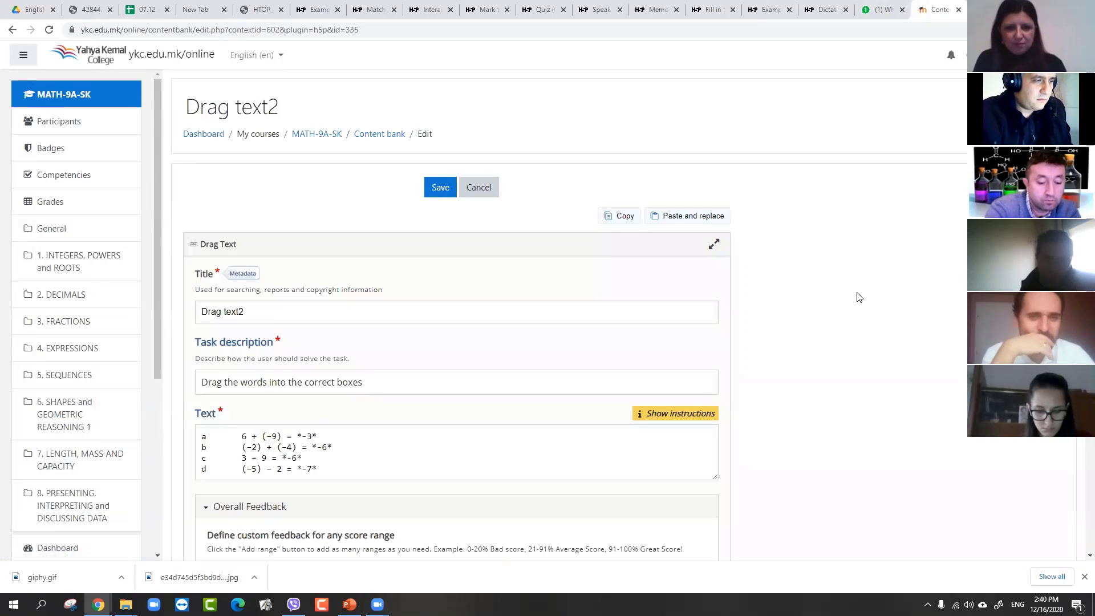
scroll(378, 352, down, 6)
scroll(442, 348, up, 3)
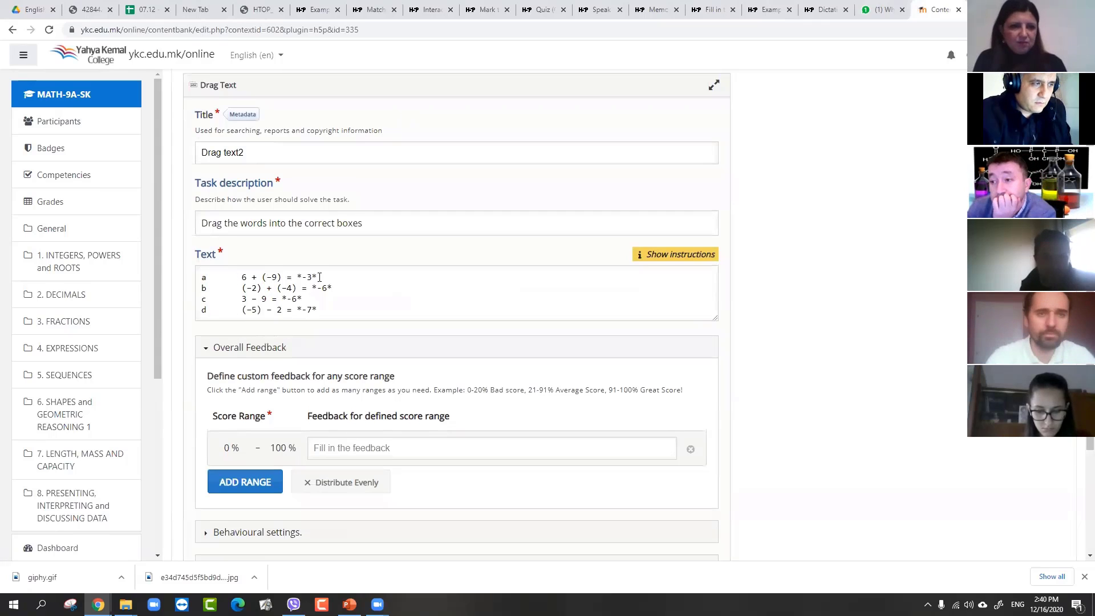
drag(294, 278, 302, 277)
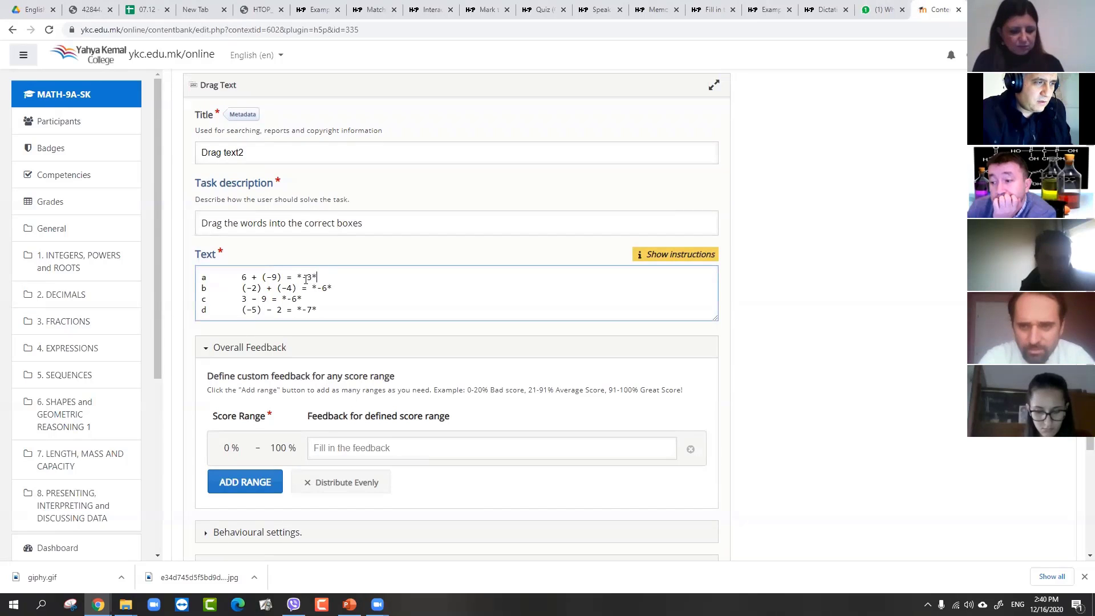
drag(298, 277, 316, 277)
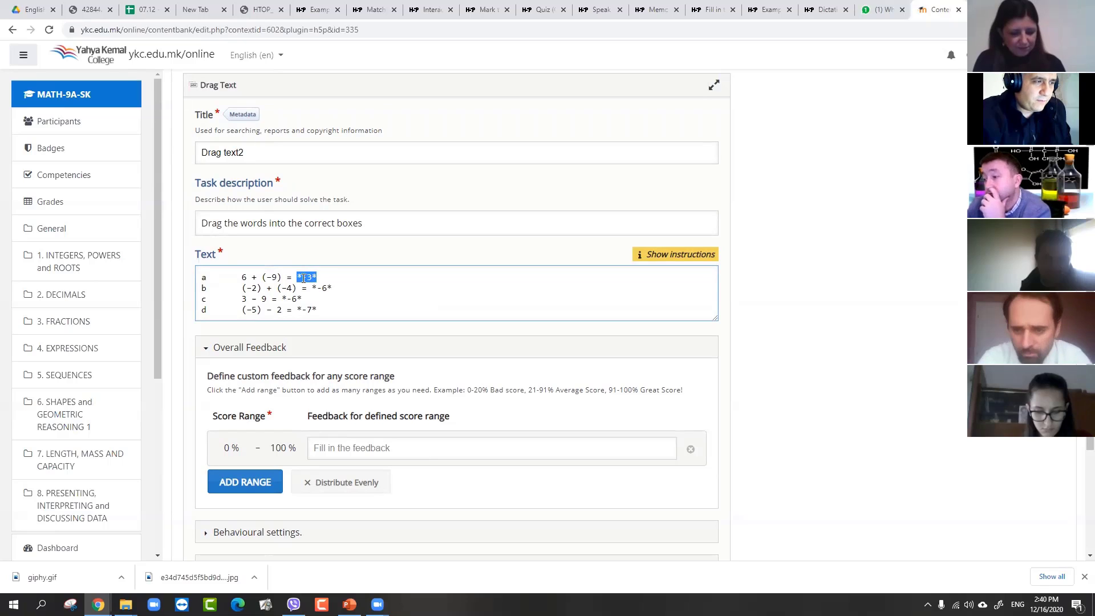
drag(297, 277, 317, 278)
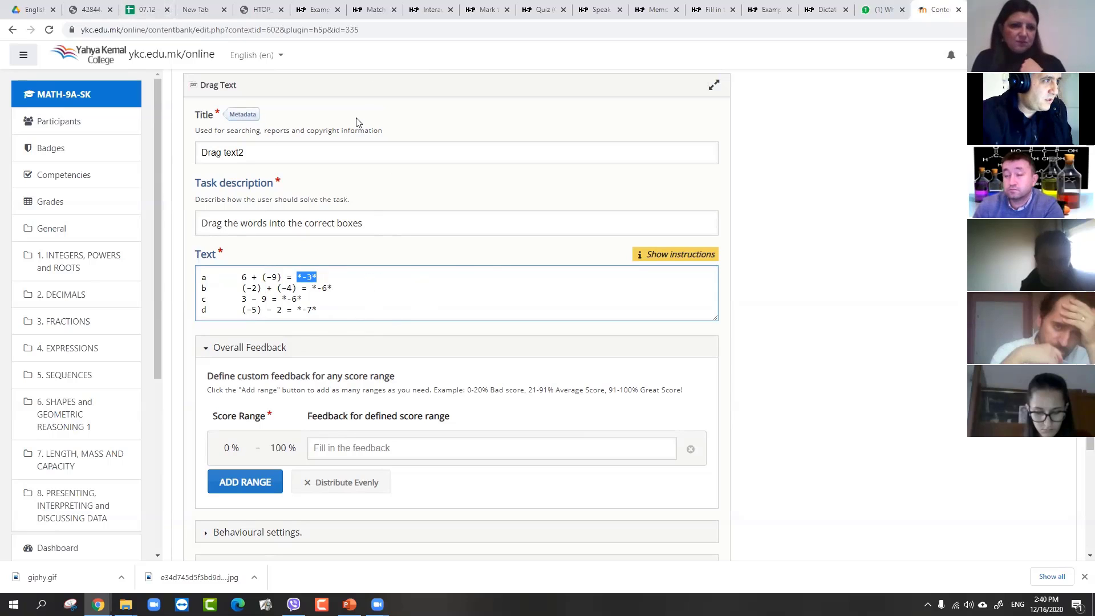
scroll(415, 246, down, 2)
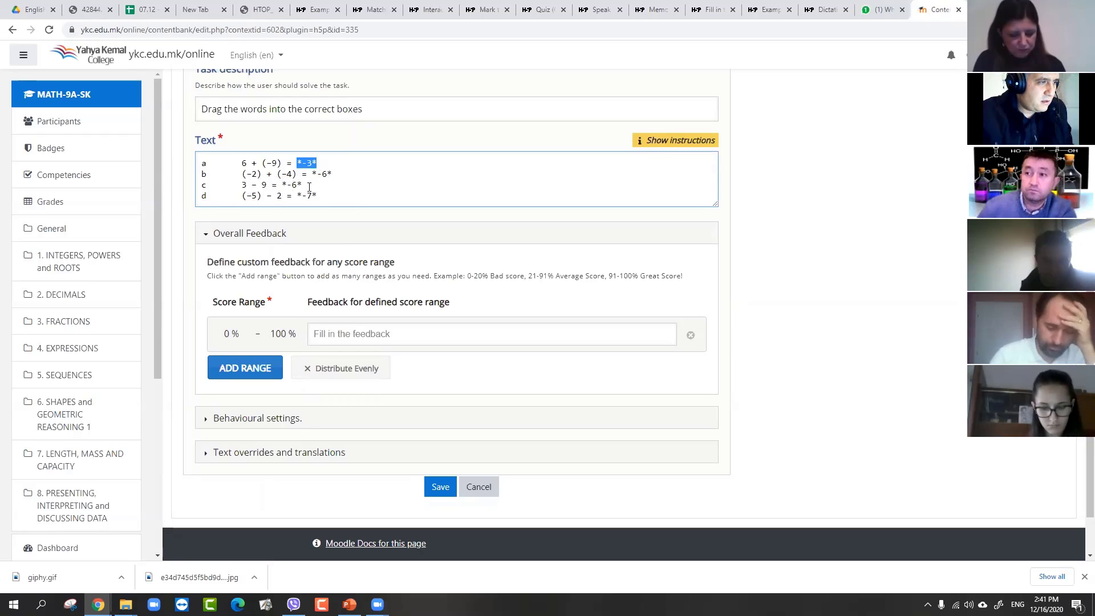
drag(312, 174, 331, 174)
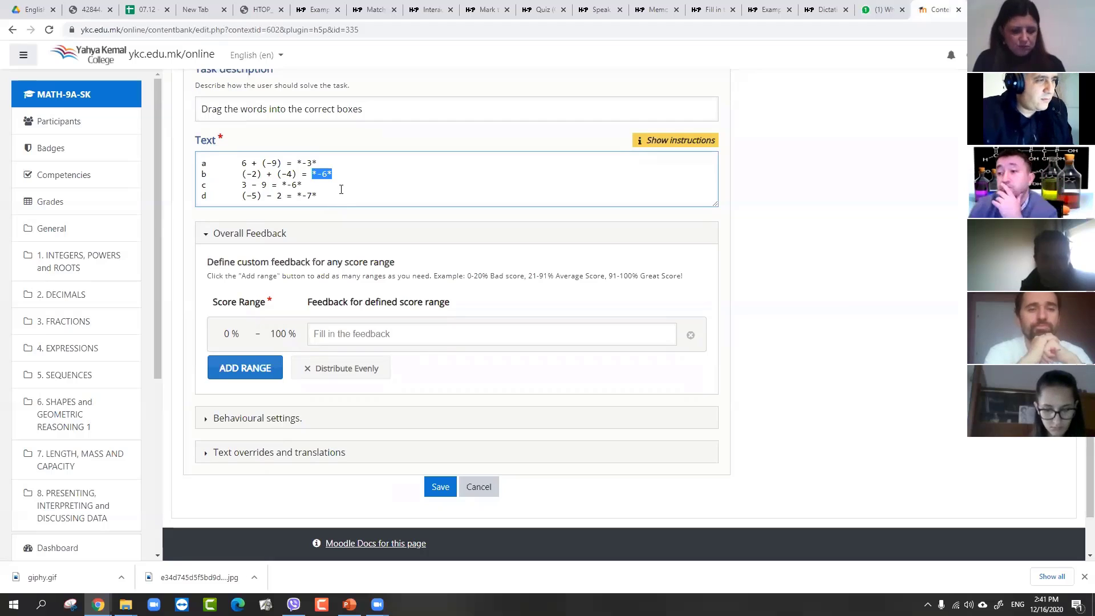
Expand the behavioural settings of Drag text2 and review the retry, show solution and instant feedback options
scroll(341, 190, down, 1)
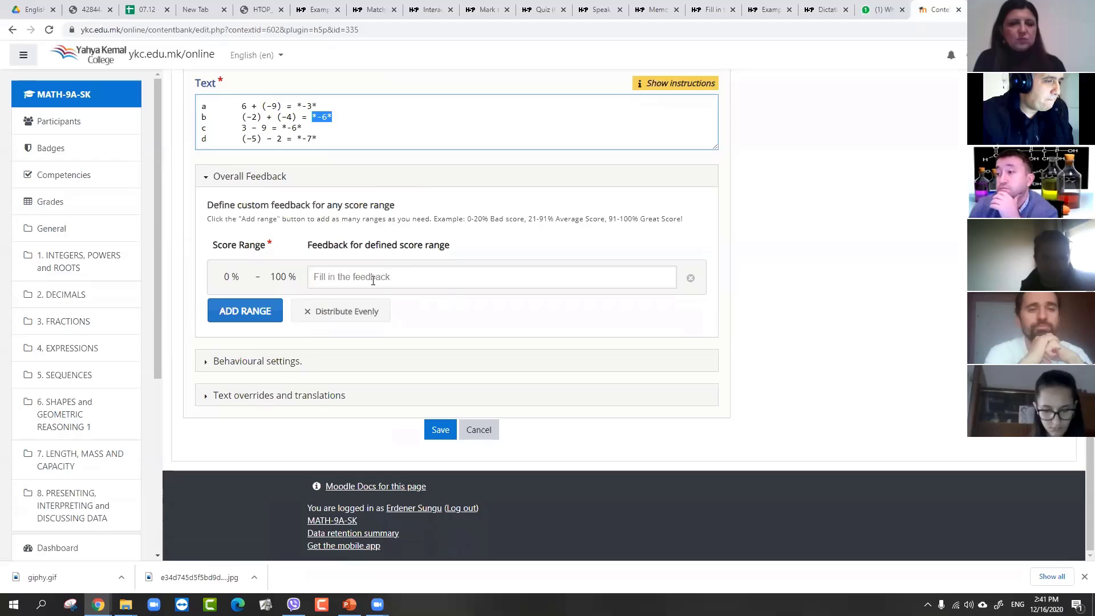
click(250, 361)
scroll(303, 366, down, 1)
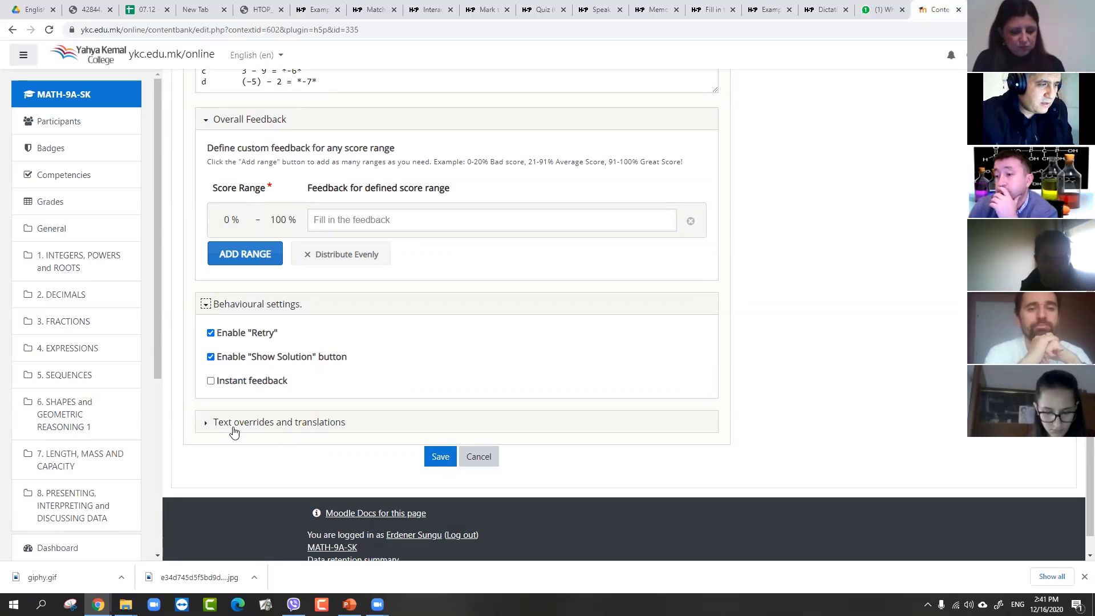
Show the instructions for the Drag text2 text and read the rules and example for droppable words
scroll(240, 399, up, 5)
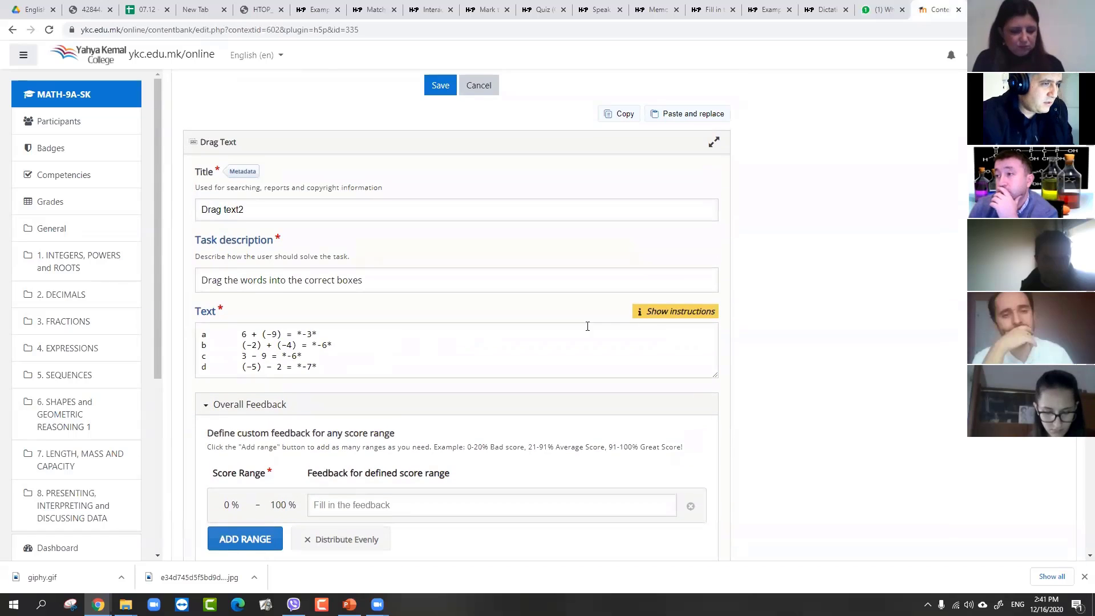
click(661, 317)
scroll(424, 409, down, 2)
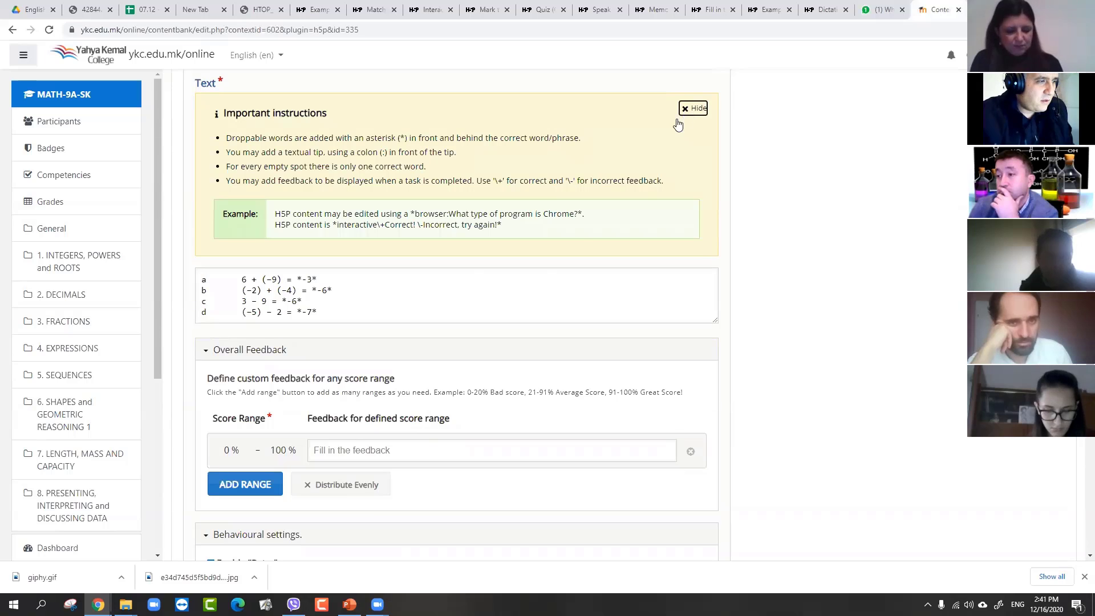
scroll(279, 67, up, 5)
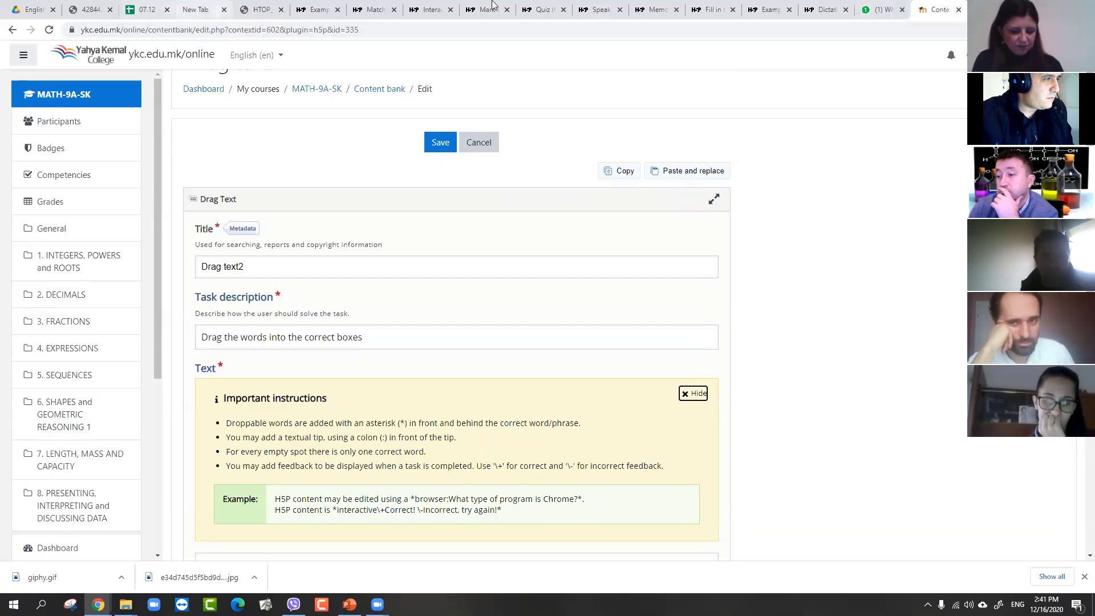
Find the Interactive Book example page on h5p.org and copy its introductory description paragraph
click(374, 11)
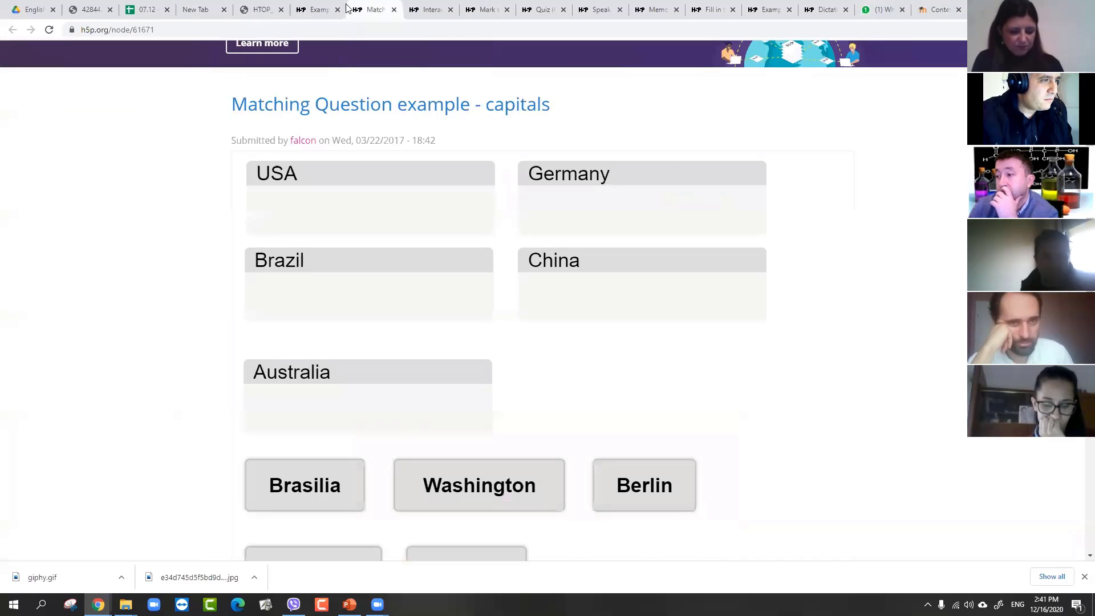
click(315, 9)
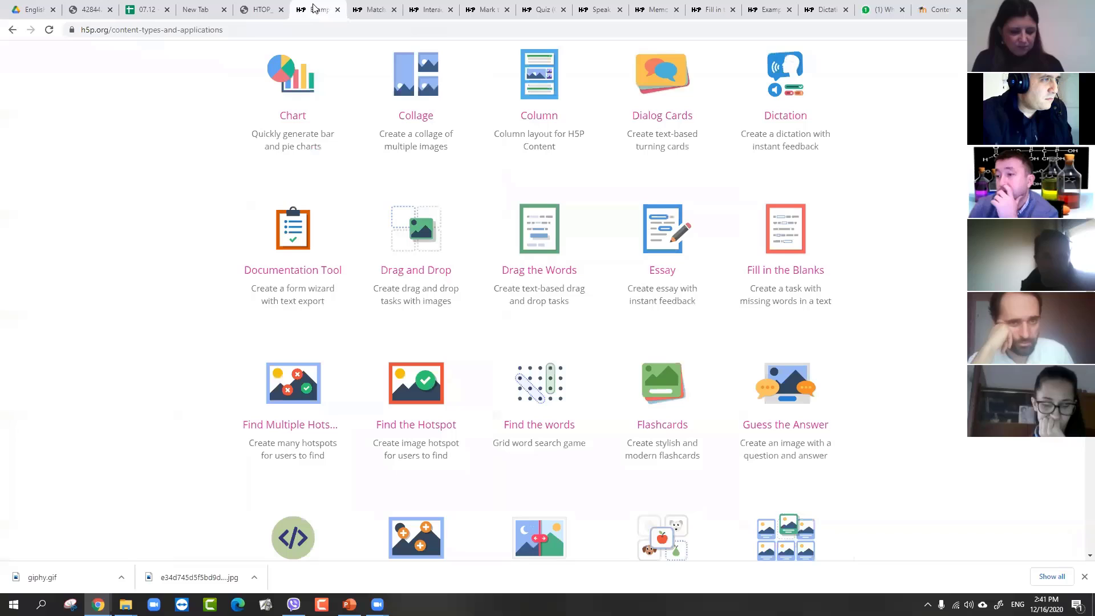
click(425, 10)
scroll(535, 217, down, 2)
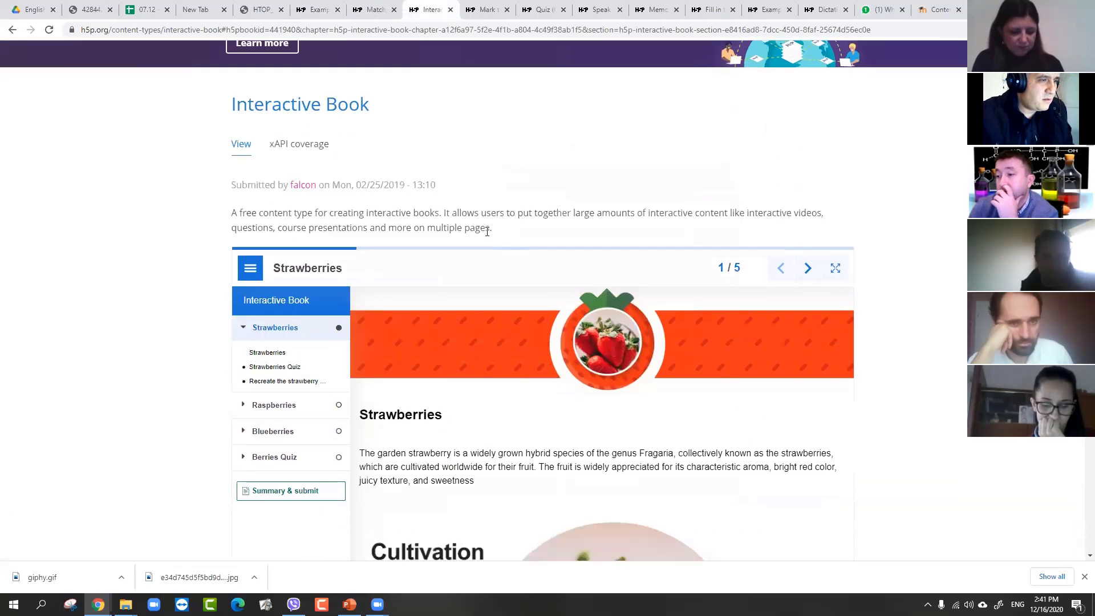
drag(489, 228, 249, 215)
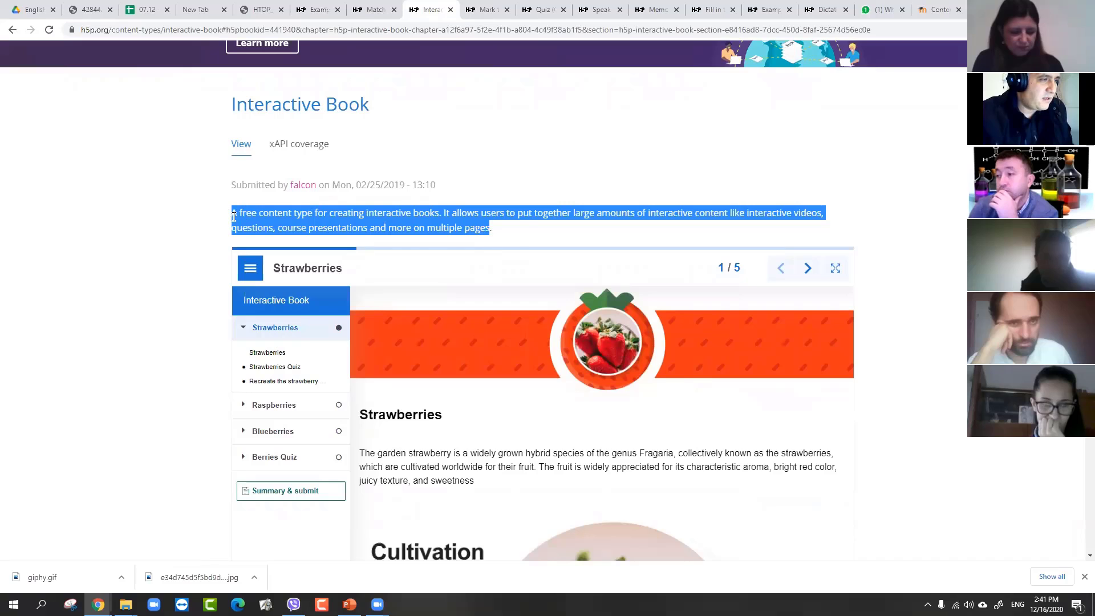
right_click(262, 212)
click(279, 221)
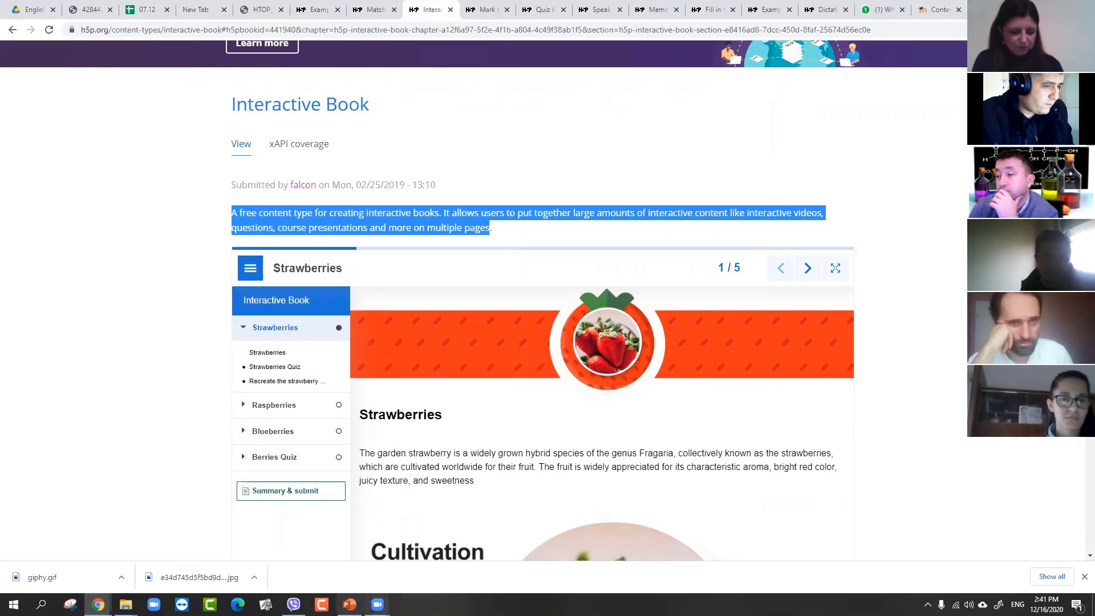
Replace the exercise text of Drag text2 with the copied Interactive Book description
mouse_move(377, 604)
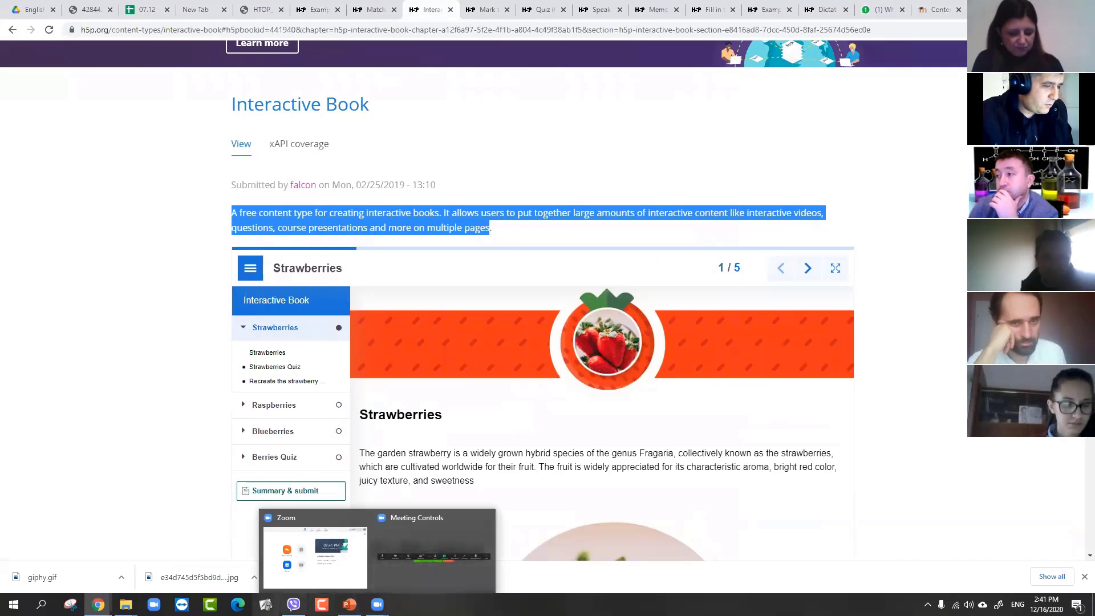
click(937, 11)
scroll(249, 256, down, 6)
drag(317, 255, 178, 223)
key(ctrl+v)
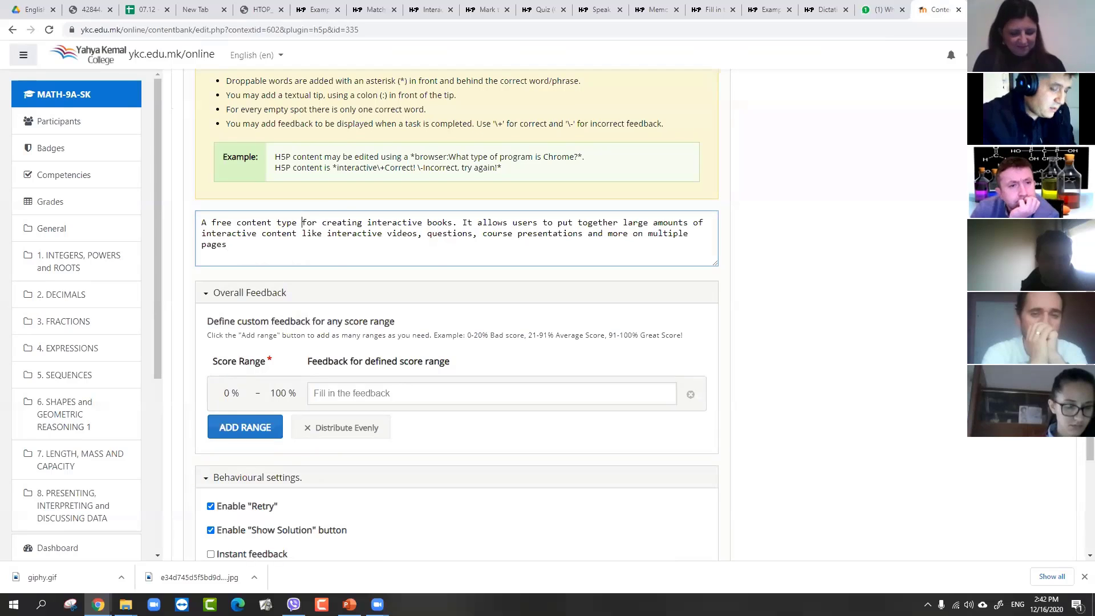
Make "for", "to" and "on" droppable words by enclosing each in asterisks, and save Drag text2
text(*)
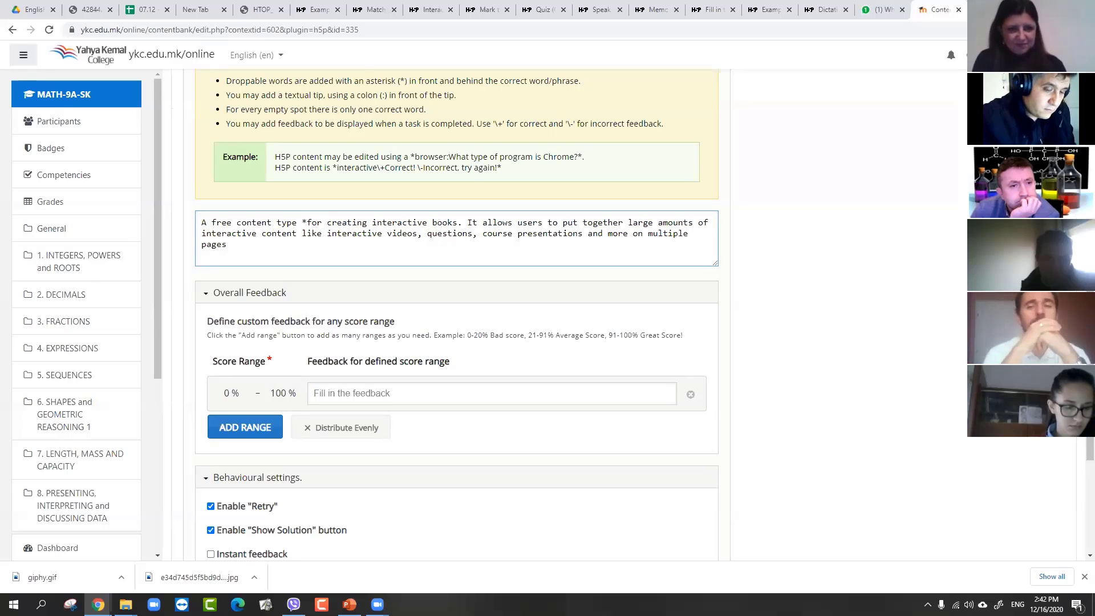
click(322, 222)
text(*for)
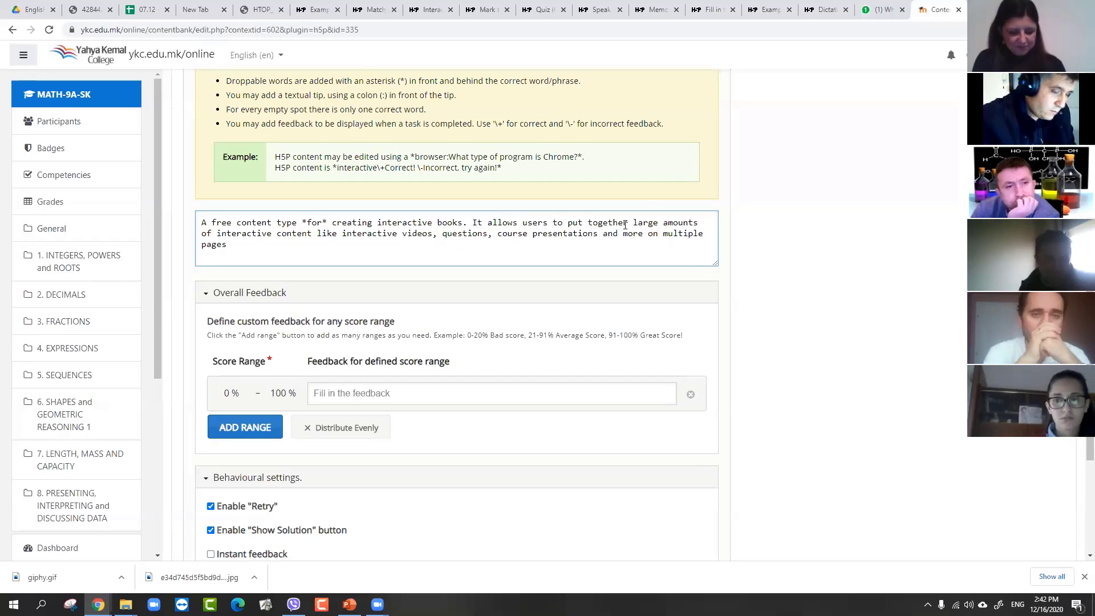
text(*)
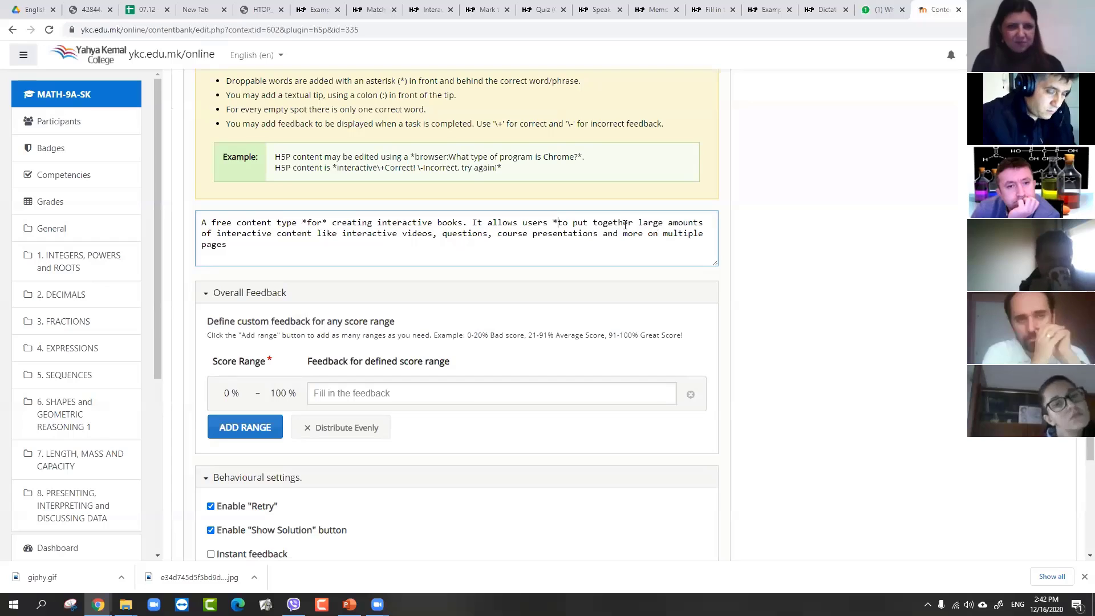
key(Right)
key(Right)
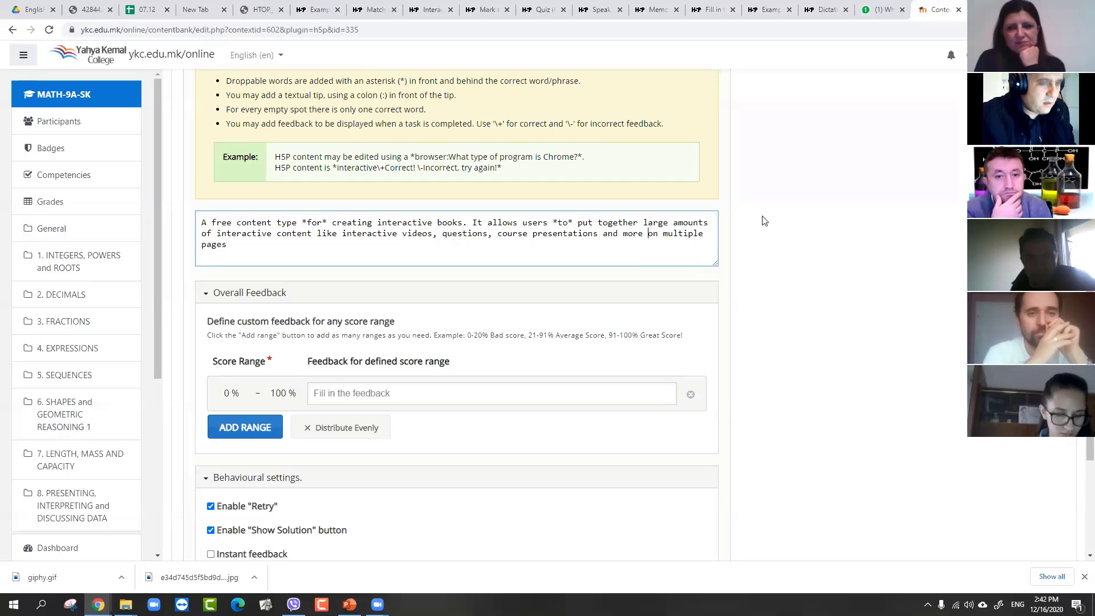
key(Right)
key(Right)
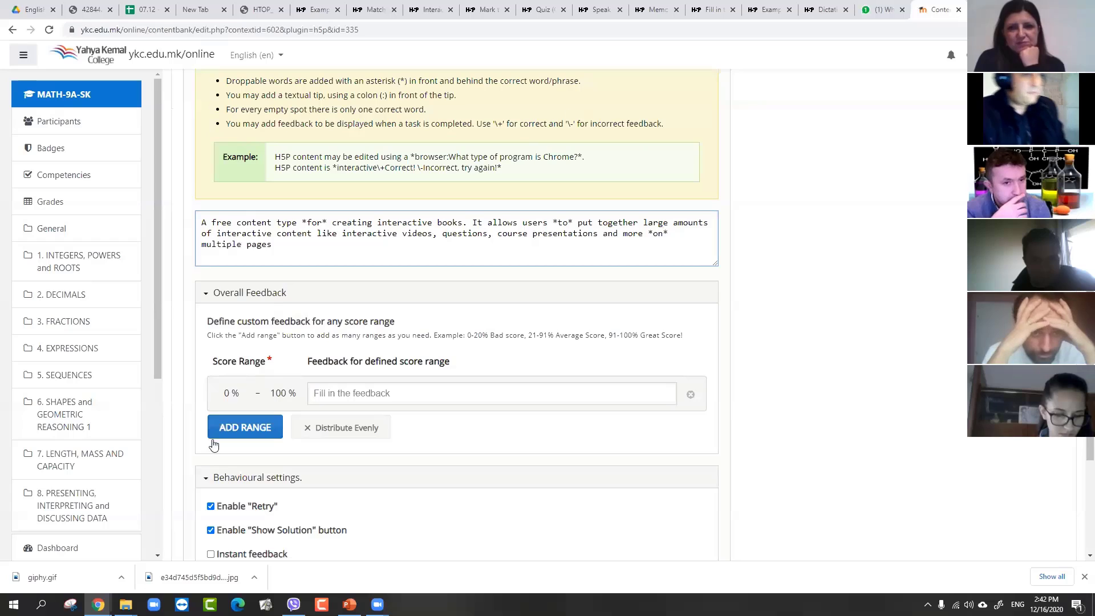
scroll(210, 439, down, 3)
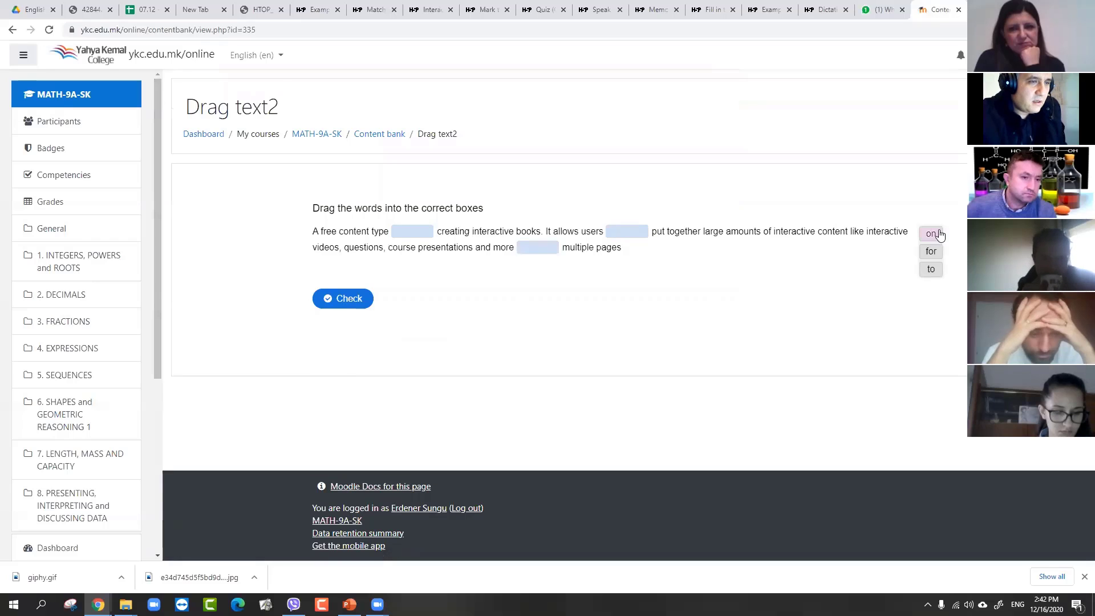
Fill the Drag text2 blanks in order with "to", "for" and "on", and check the answers
drag(931, 236, 540, 249)
drag(930, 234, 705, 228)
drag(925, 242, 628, 232)
drag(923, 242, 412, 233)
click(367, 276)
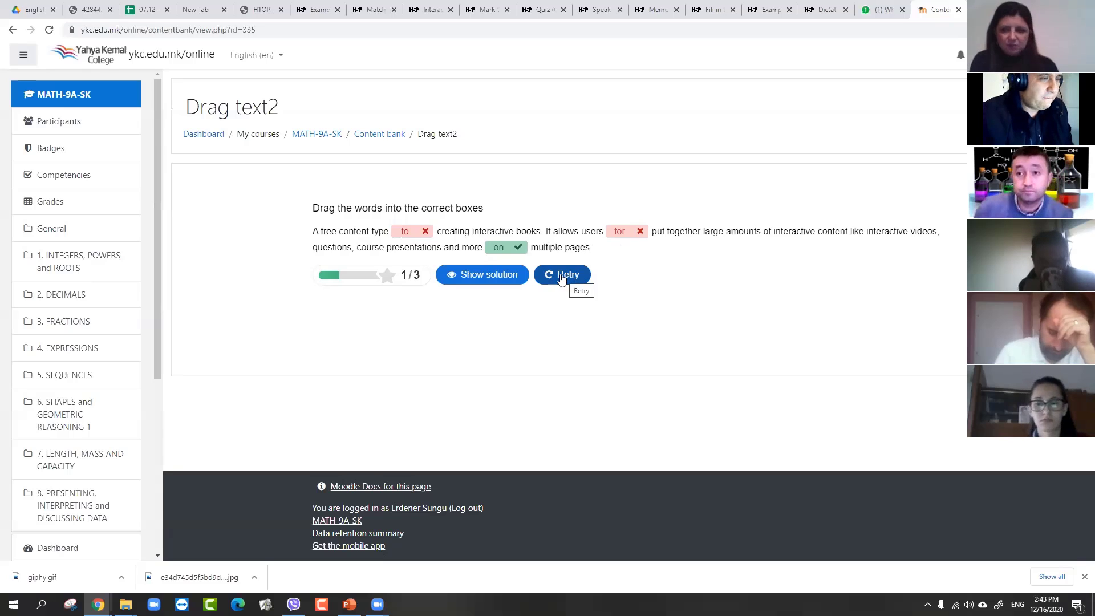
Retry the exercise with "for", "to" and "on" in the three blanks in order, and check the answers
click(559, 278)
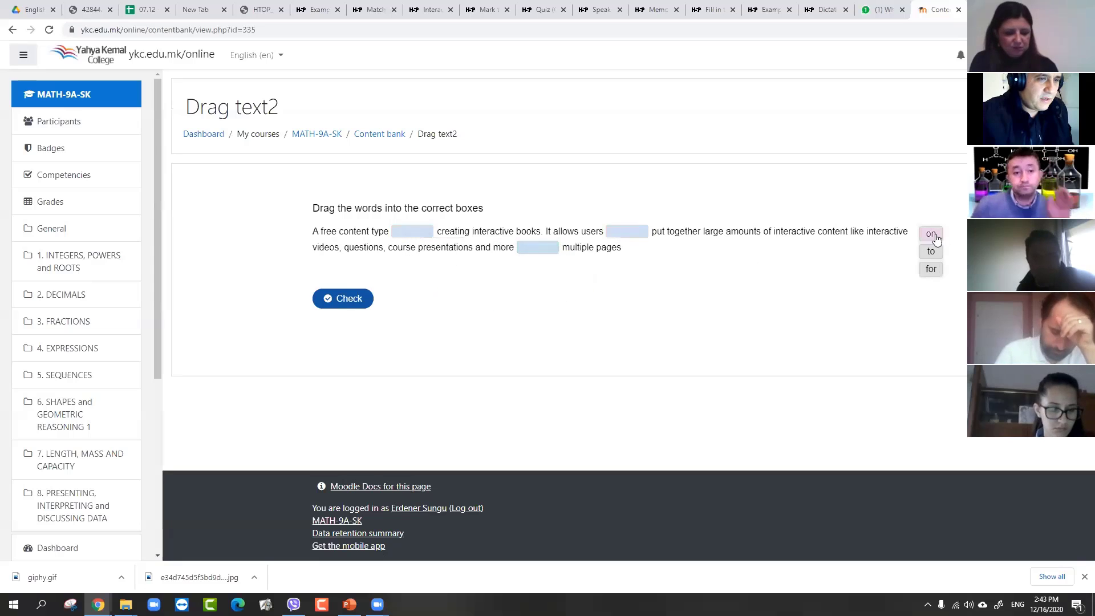
drag(931, 236, 543, 254)
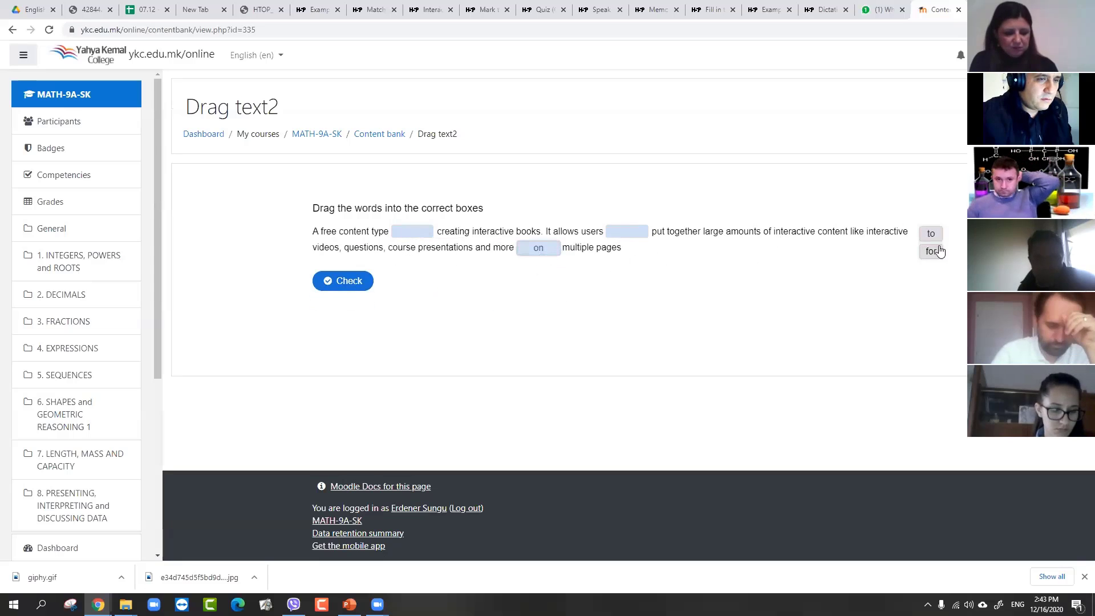
drag(939, 251, 424, 225)
drag(933, 233, 628, 233)
click(357, 280)
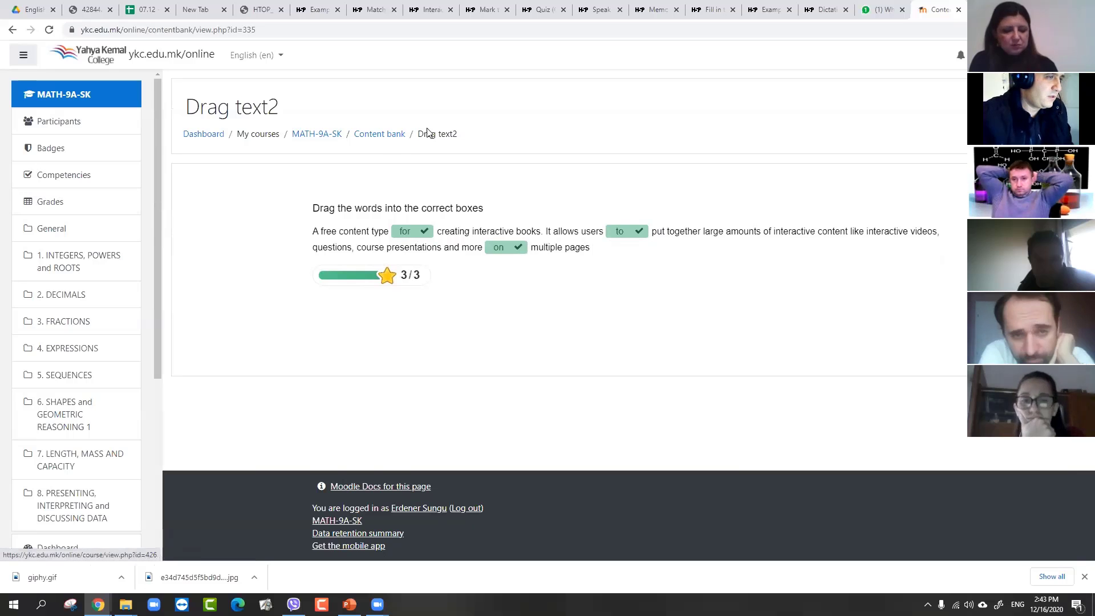
Return to the content bank, browse its activities and open Drag&Drop2
click(379, 137)
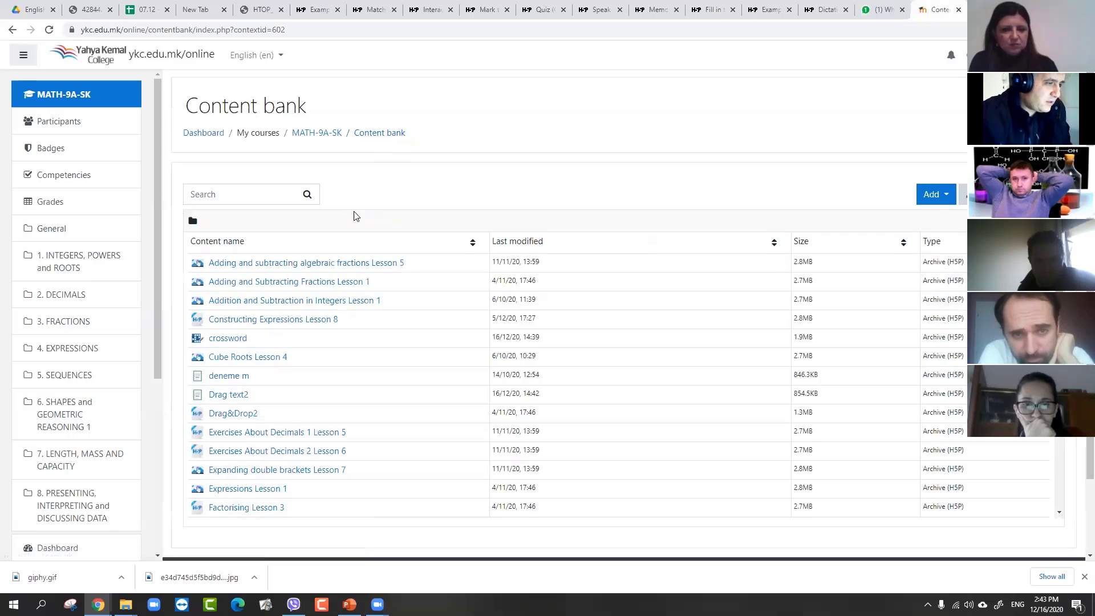
scroll(342, 251, down, 2)
scroll(331, 285, down, 3)
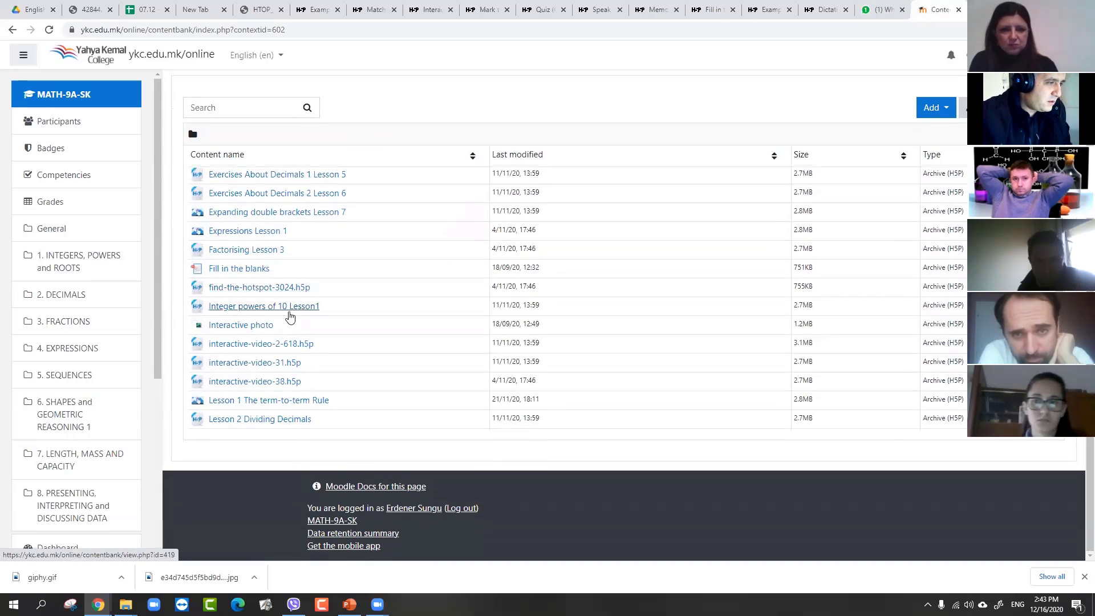
scroll(385, 319, down, 3)
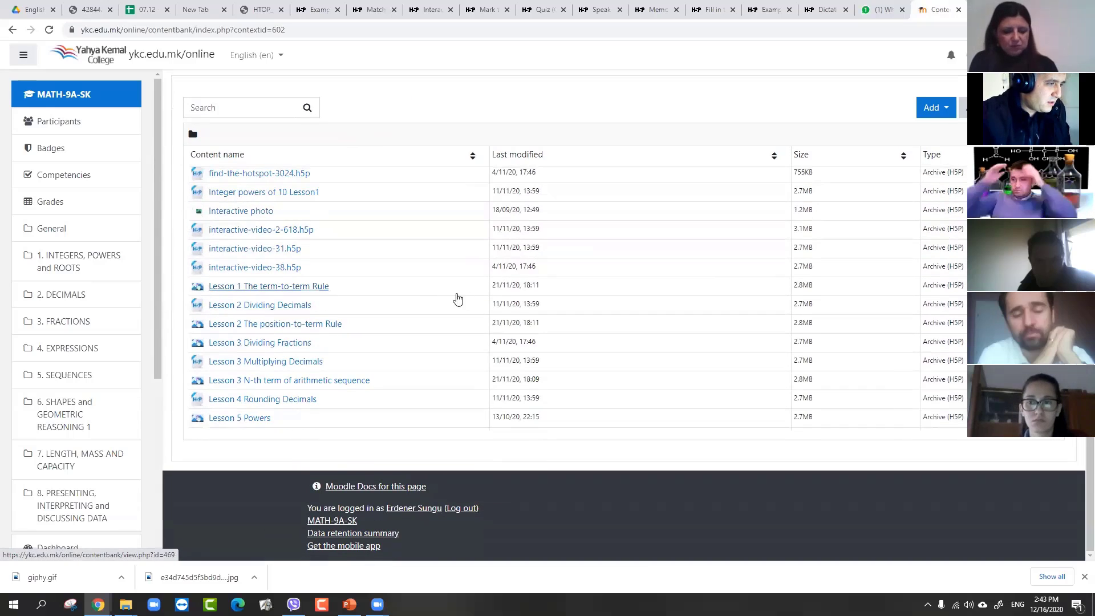
scroll(402, 305, down, 5)
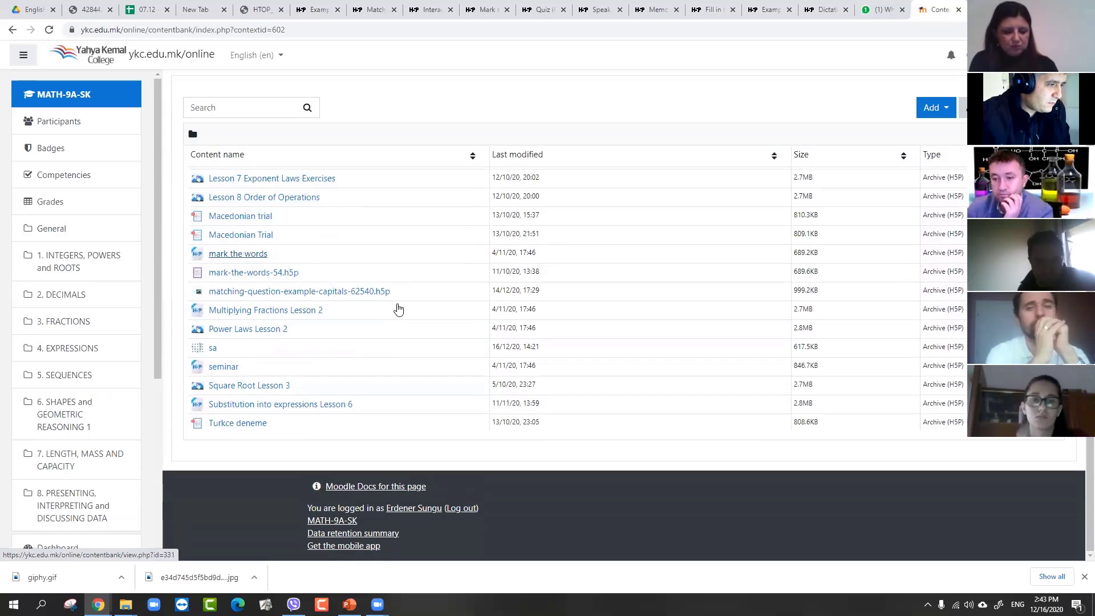
scroll(396, 310, up, 8)
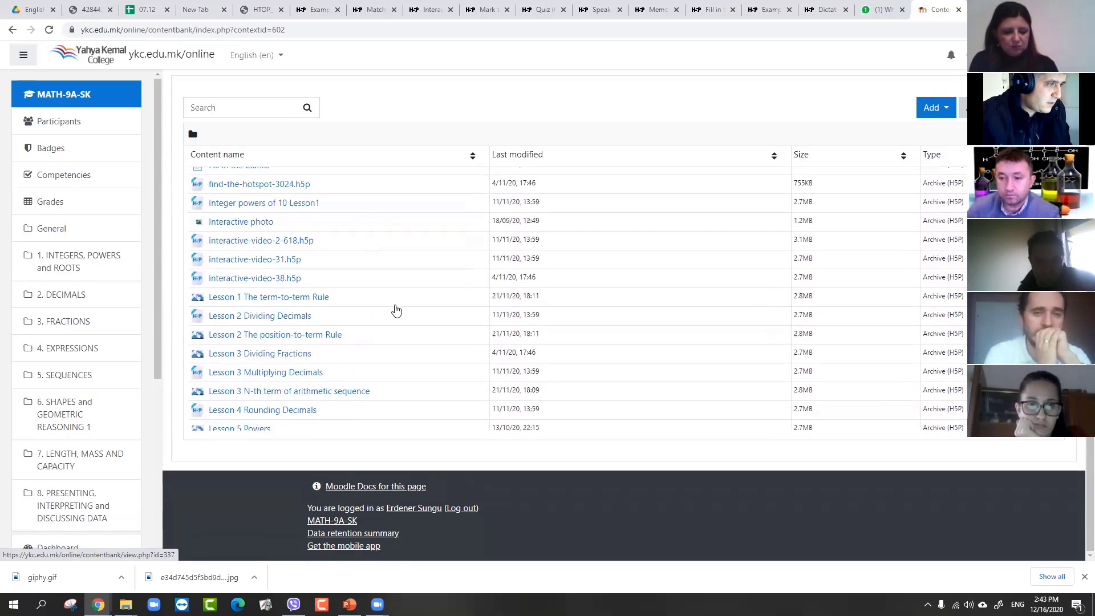
scroll(394, 311, up, 3)
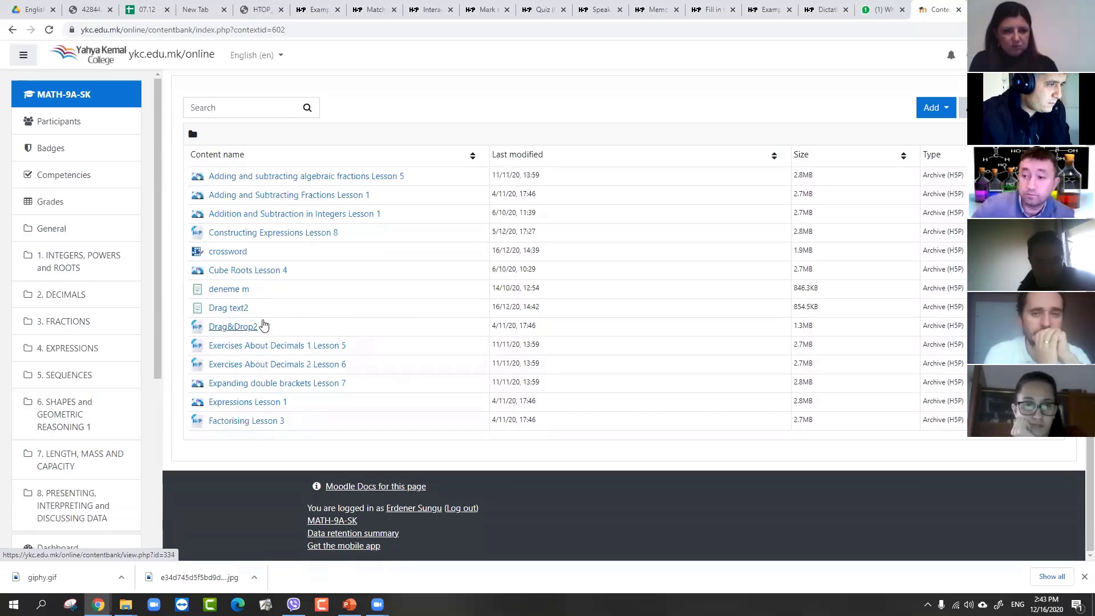
scroll(268, 323, down, 1)
click(239, 272)
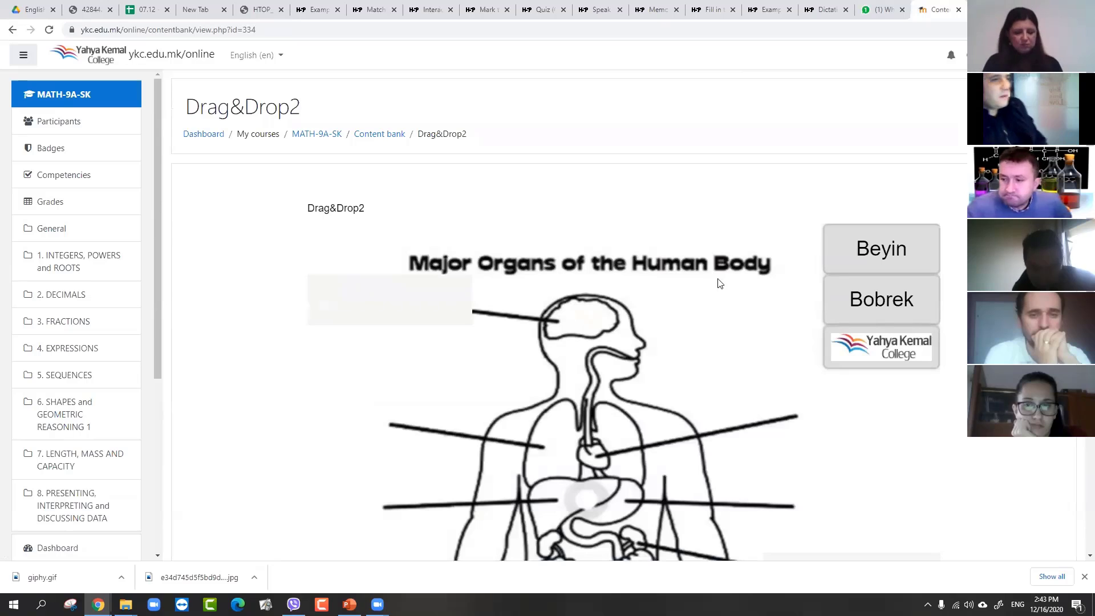
Look over the human organs exercise in Drag&Drop2 and open it for editing
scroll(789, 293, down, 5)
scroll(762, 274, up, 5)
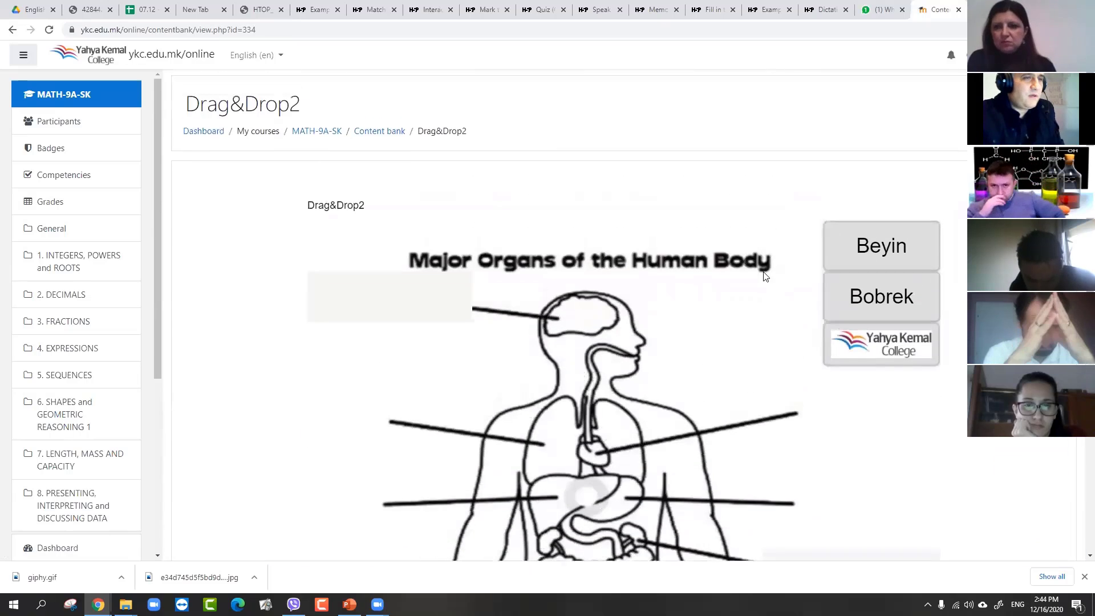
scroll(785, 266, down, 2)
scroll(824, 237, up, 2)
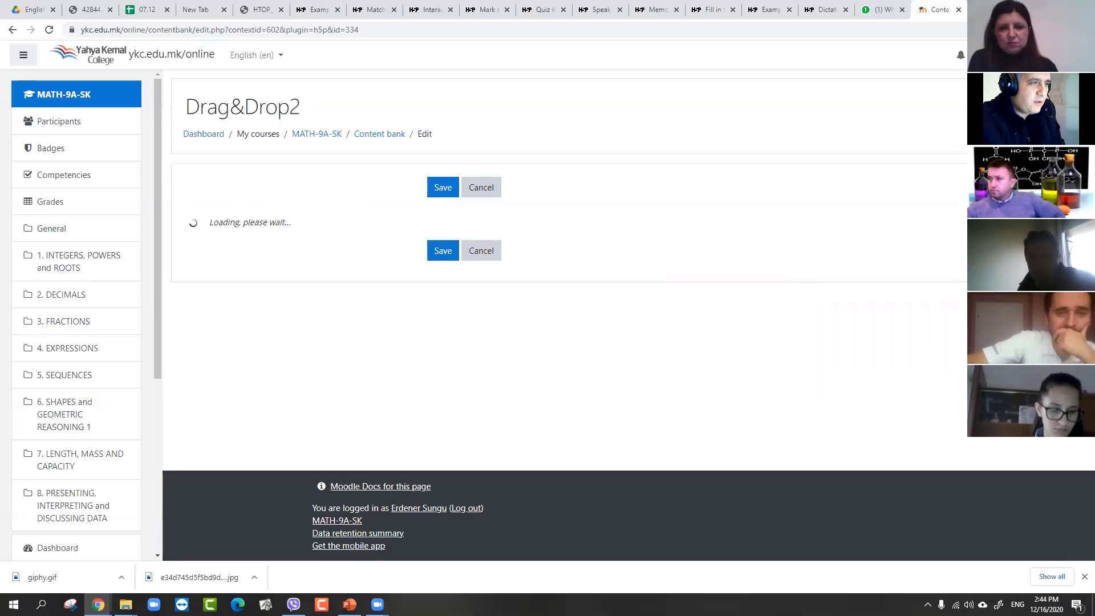
Open the content bank in a separate browser tab and start adding a new Drag and Drop activity
right_click(370, 136)
click(410, 142)
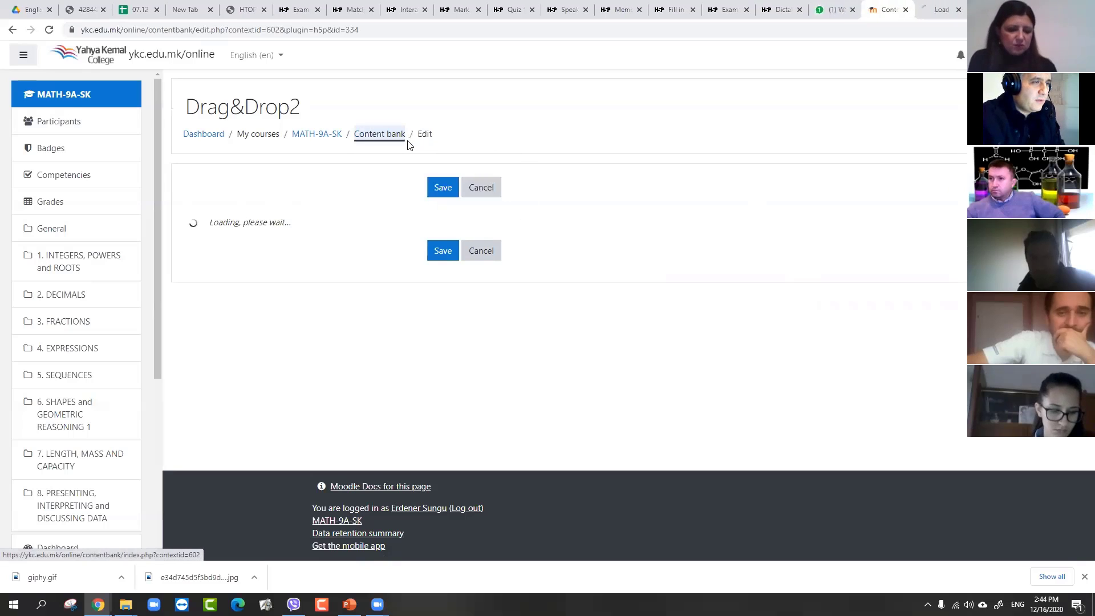
key(ctrl+Tab)
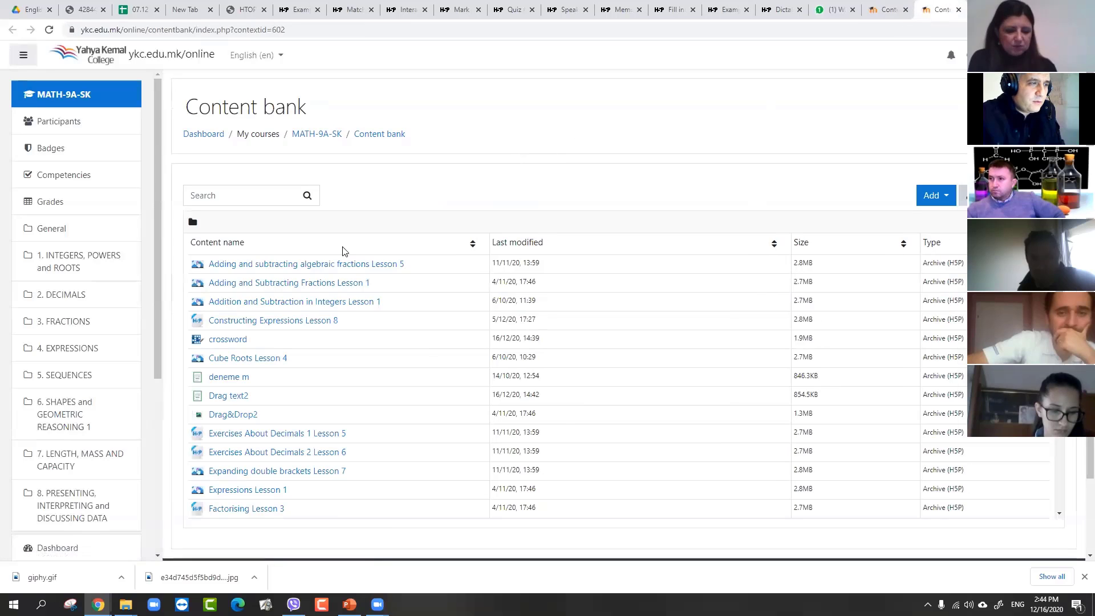
scroll(343, 251, down, 1)
click(937, 196)
scroll(938, 204, down, 2)
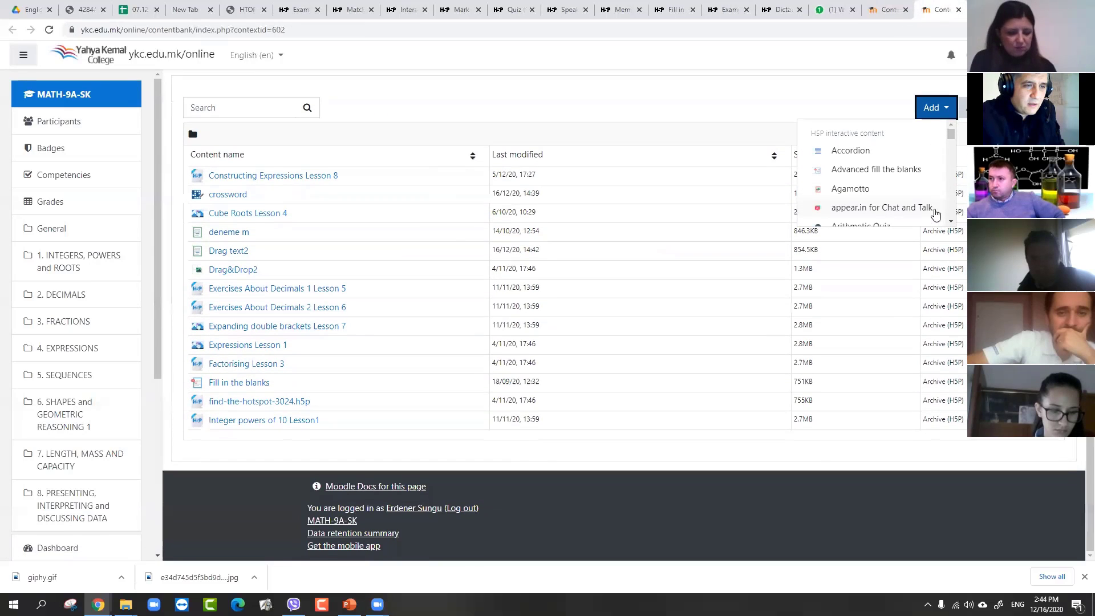
click(951, 223)
click(952, 222)
click(951, 223)
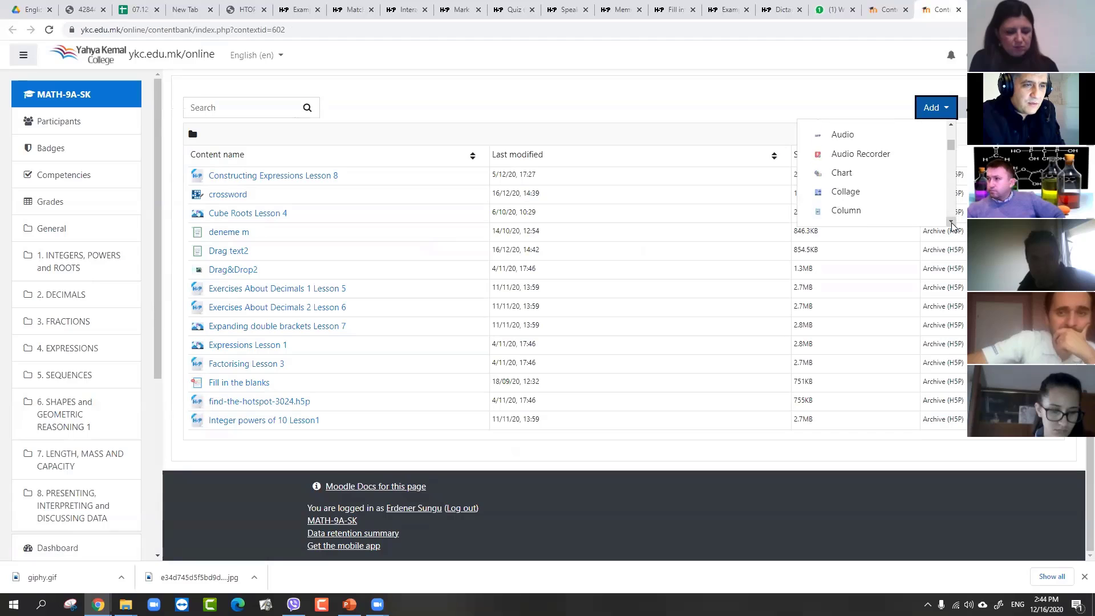
click(951, 222)
click(951, 222)
click(952, 222)
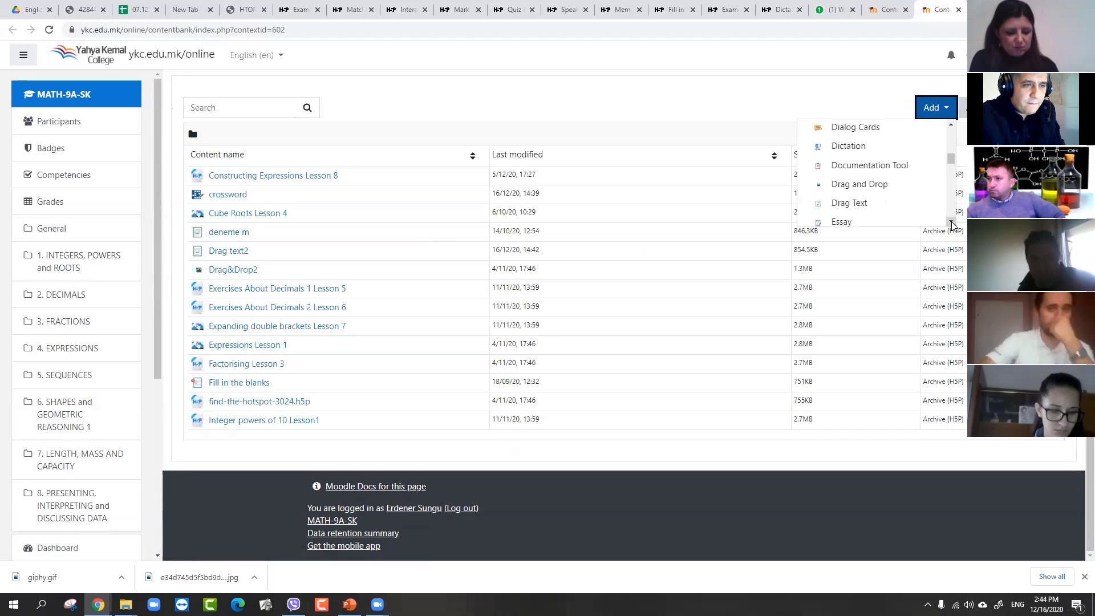
click(864, 188)
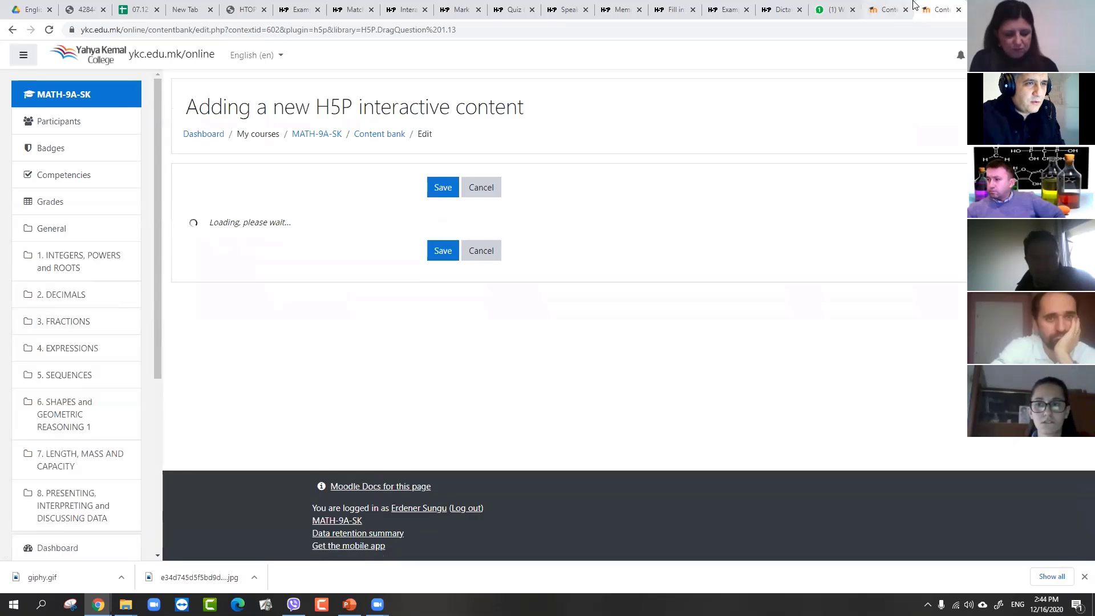
Go back to the Drag&Drop2 editor, reload it and view its background image and task size settings
click(890, 11)
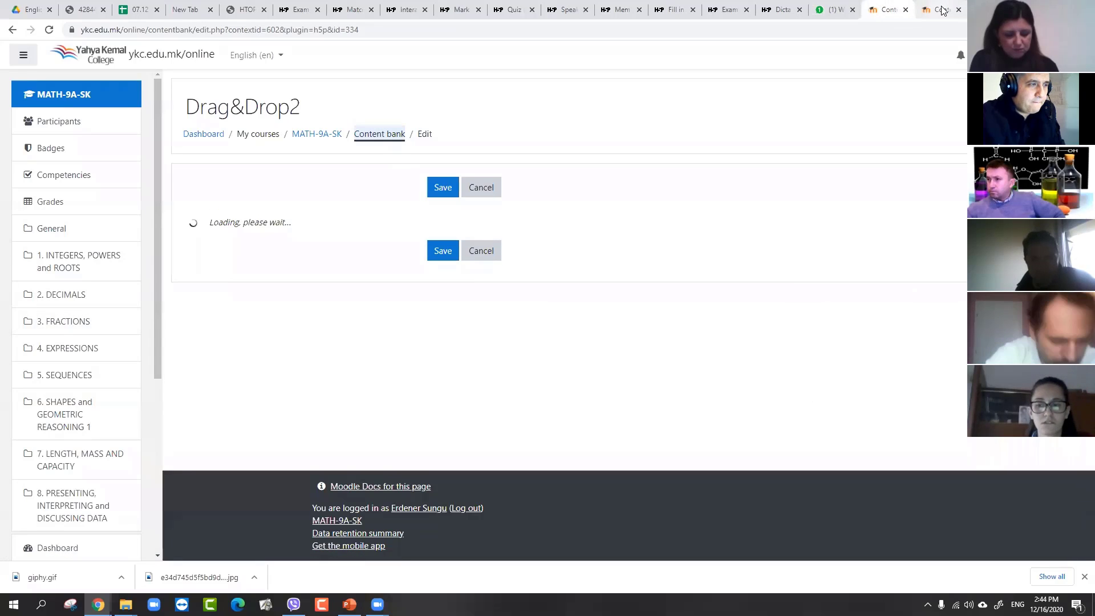
click(49, 30)
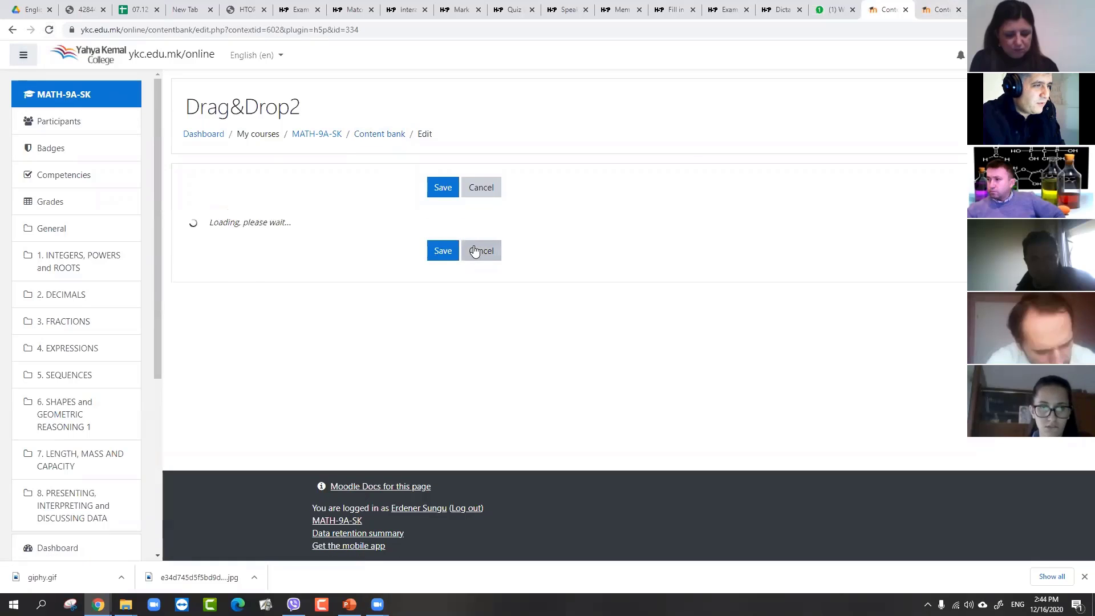
scroll(447, 341, down, 3)
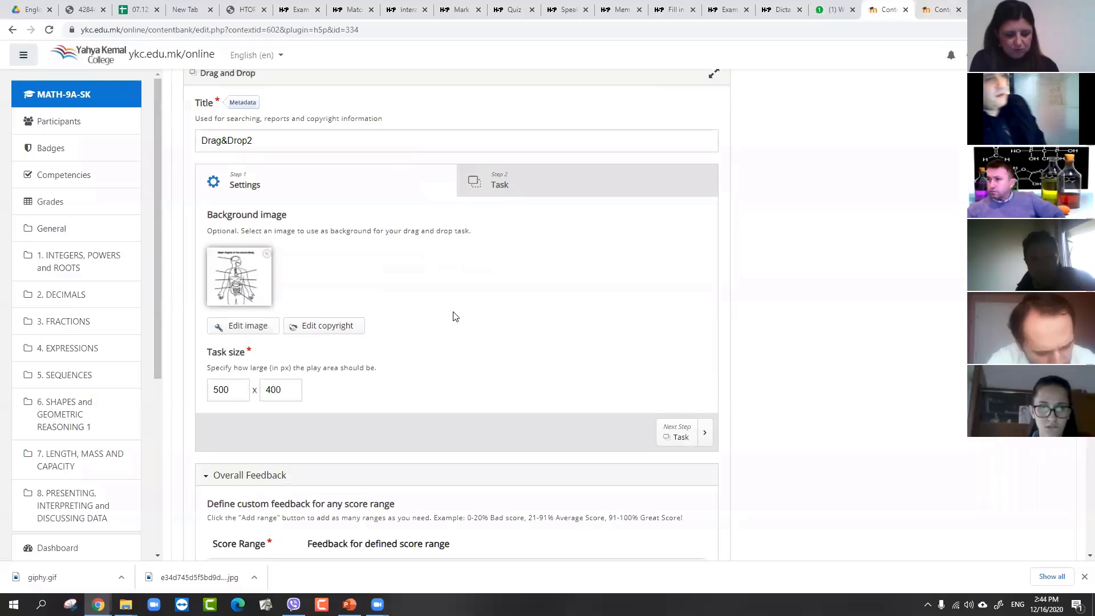
Review the Drag&Drop2 title, background image, task size and feedback settings, and compare them with the human organs task canvas
scroll(308, 269, up, 2)
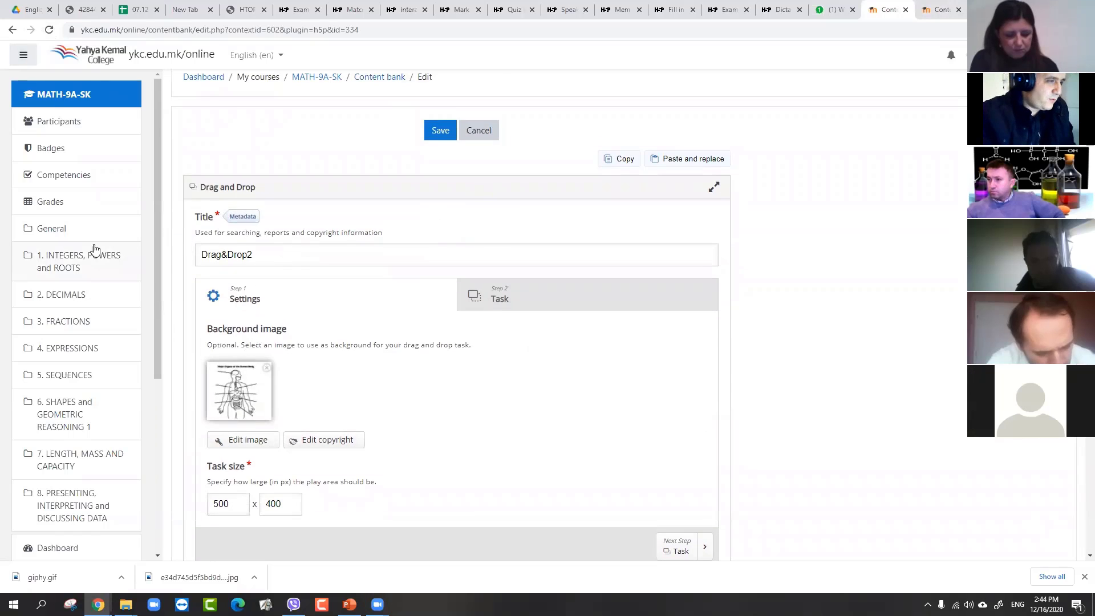
drag(279, 252, 192, 266)
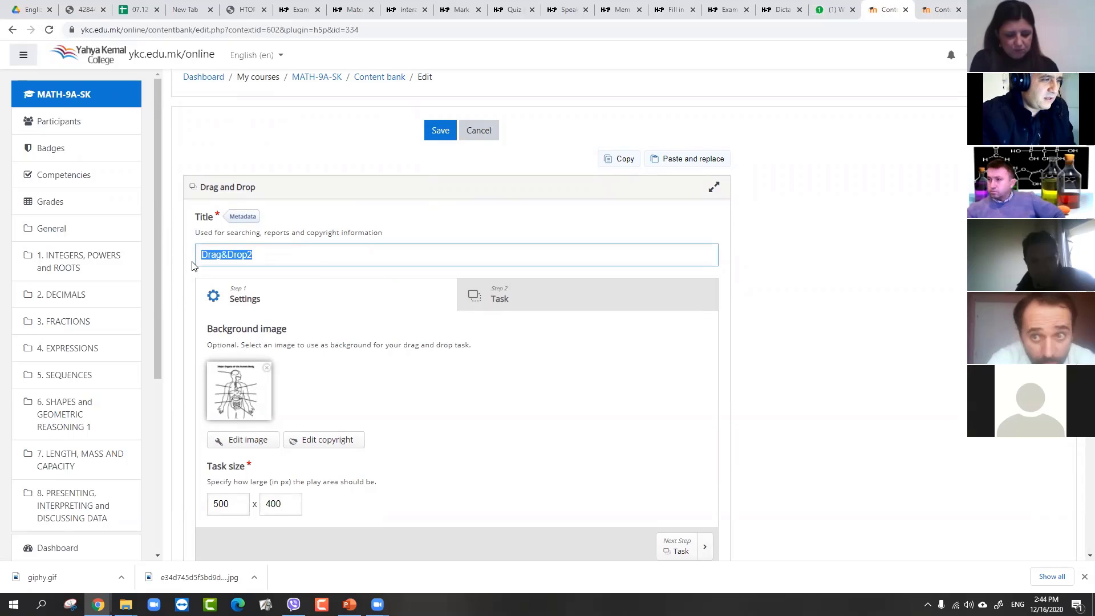
scroll(251, 272, down, 2)
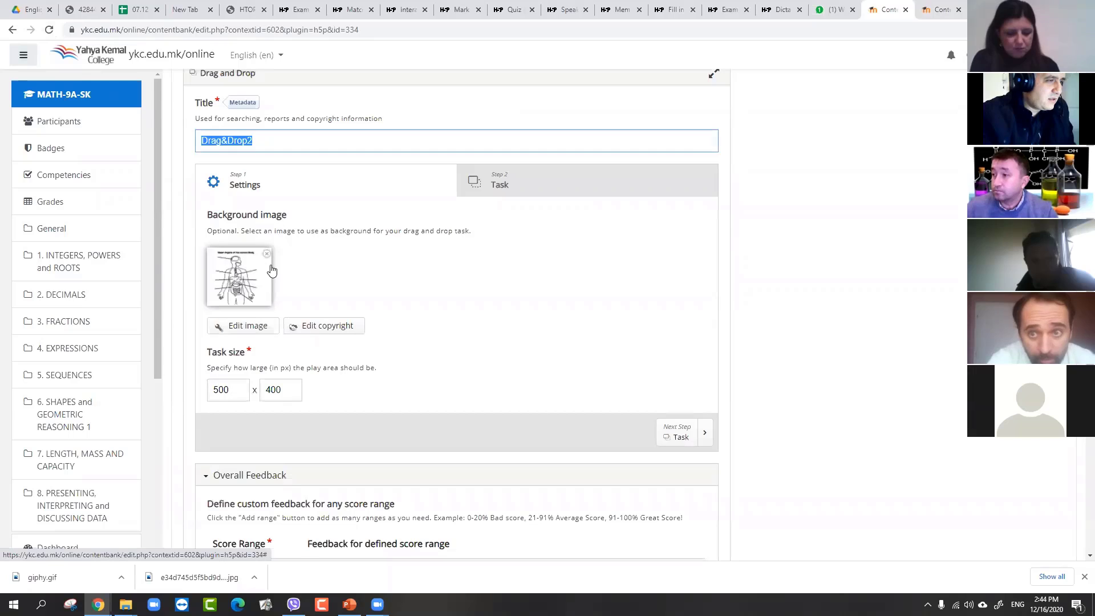
click(529, 183)
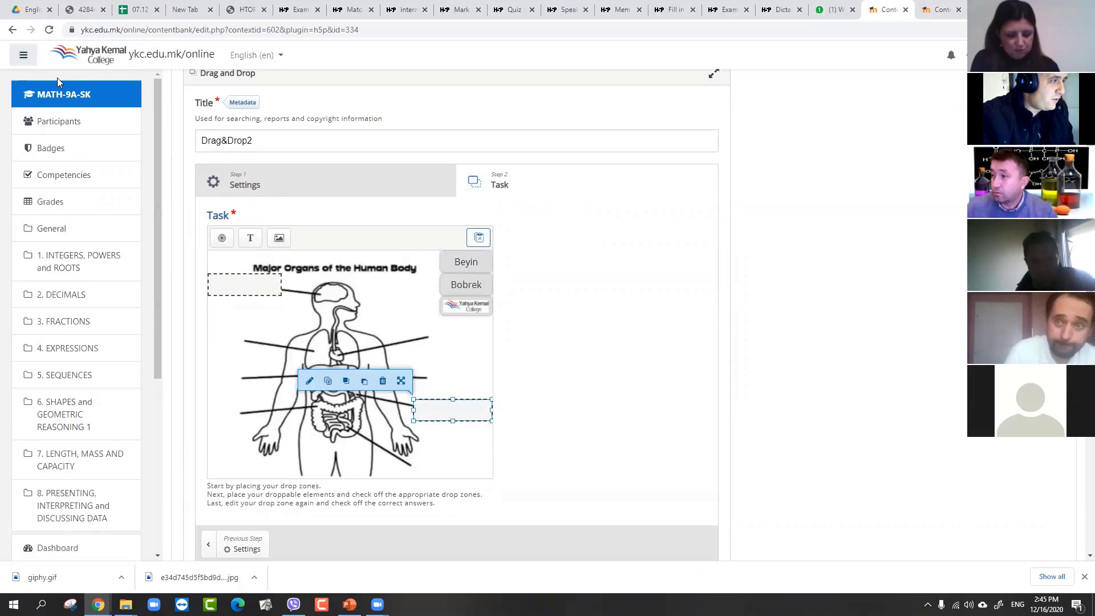
click(290, 190)
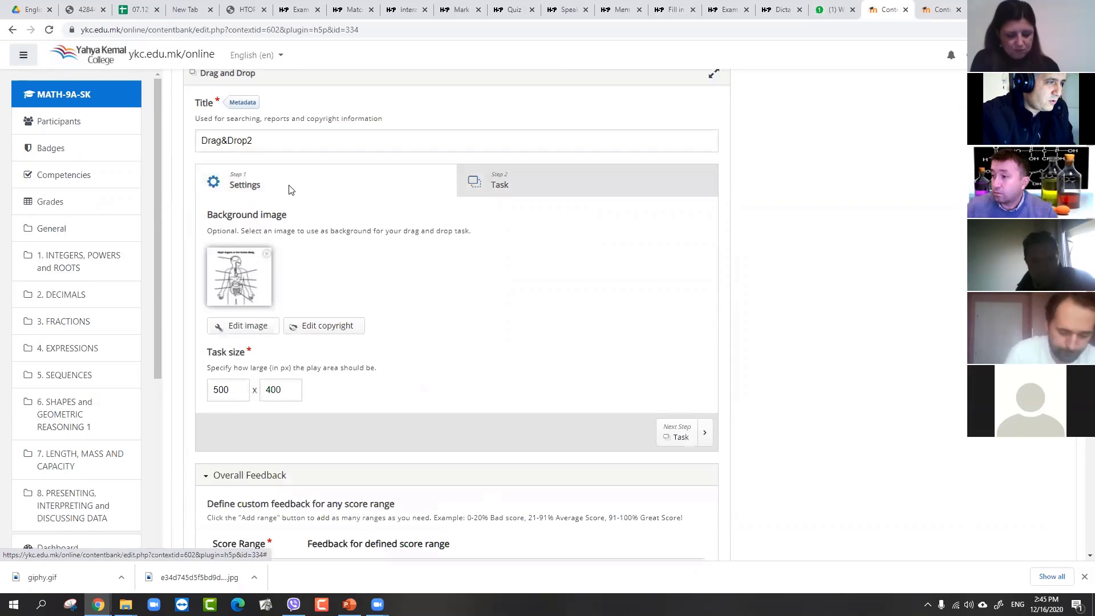
scroll(234, 243, down, 3)
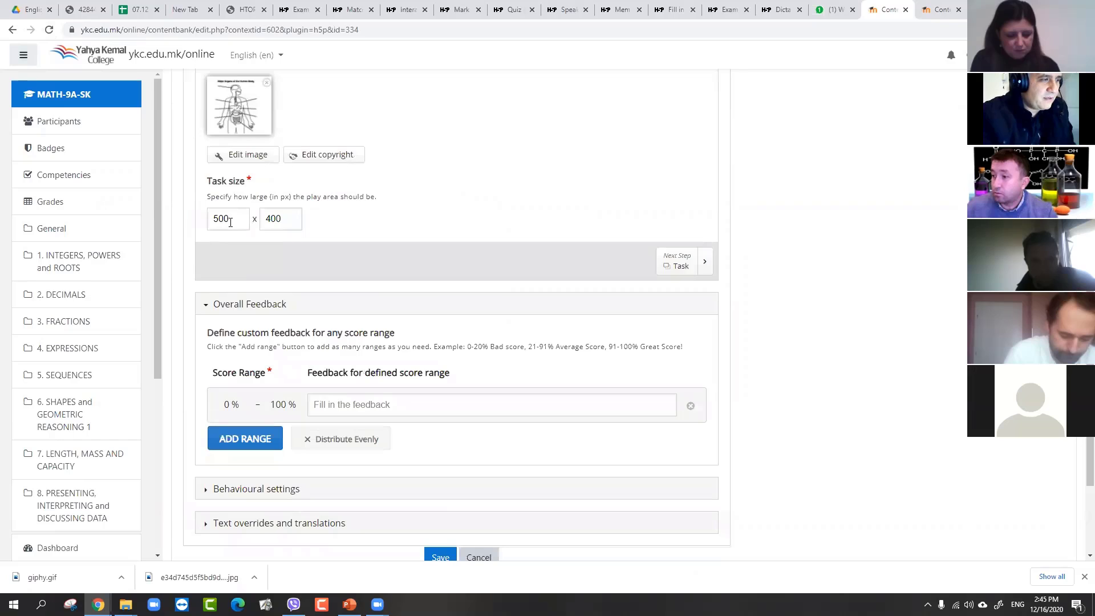
double_click(231, 222)
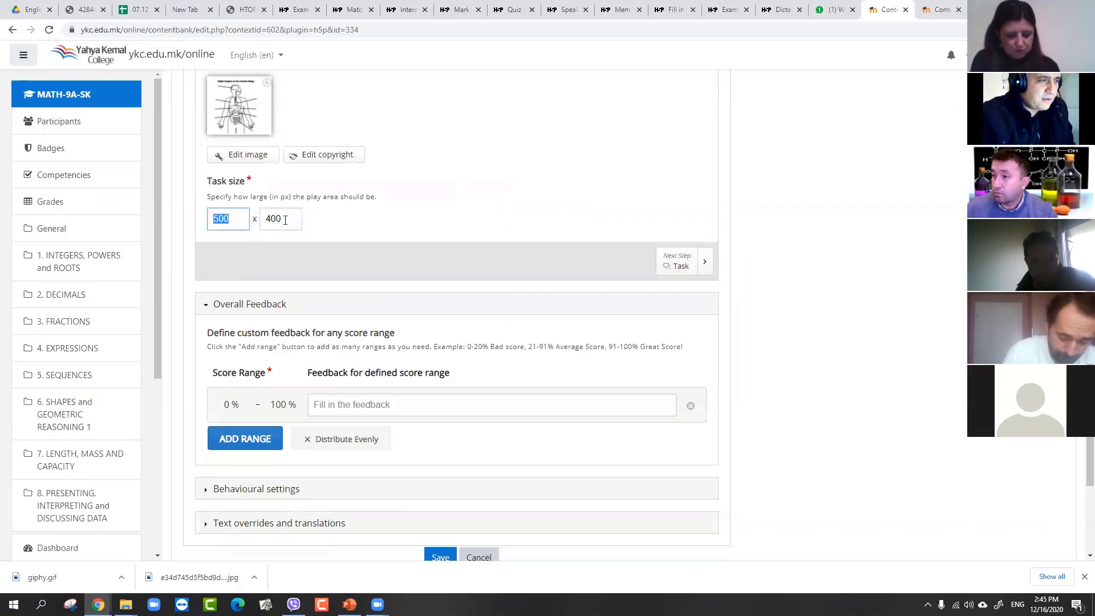
key(Tab)
scroll(362, 167, up, 3)
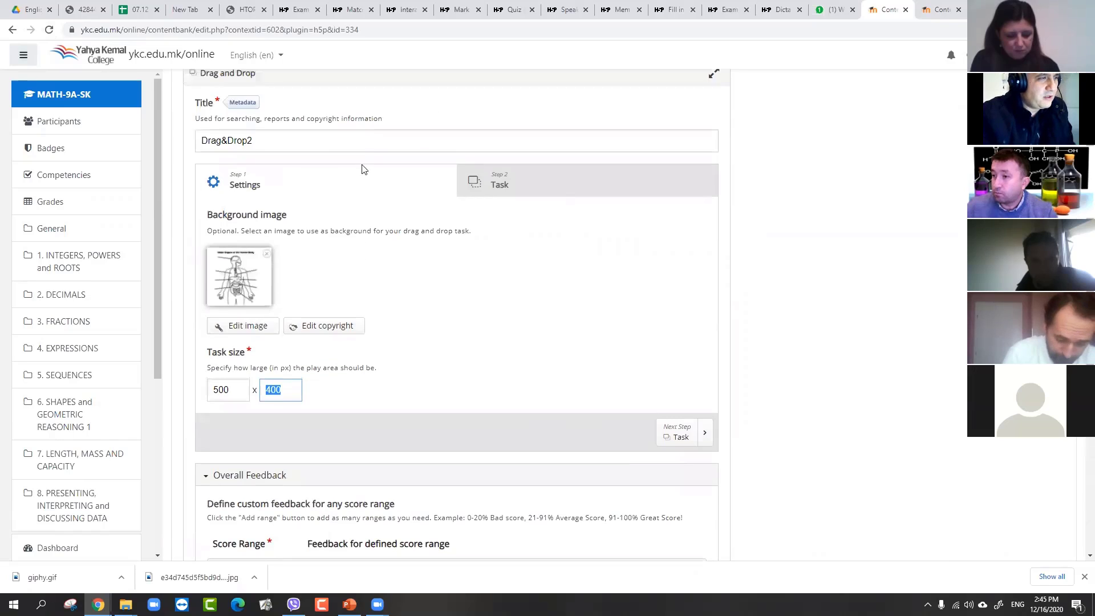
click(473, 178)
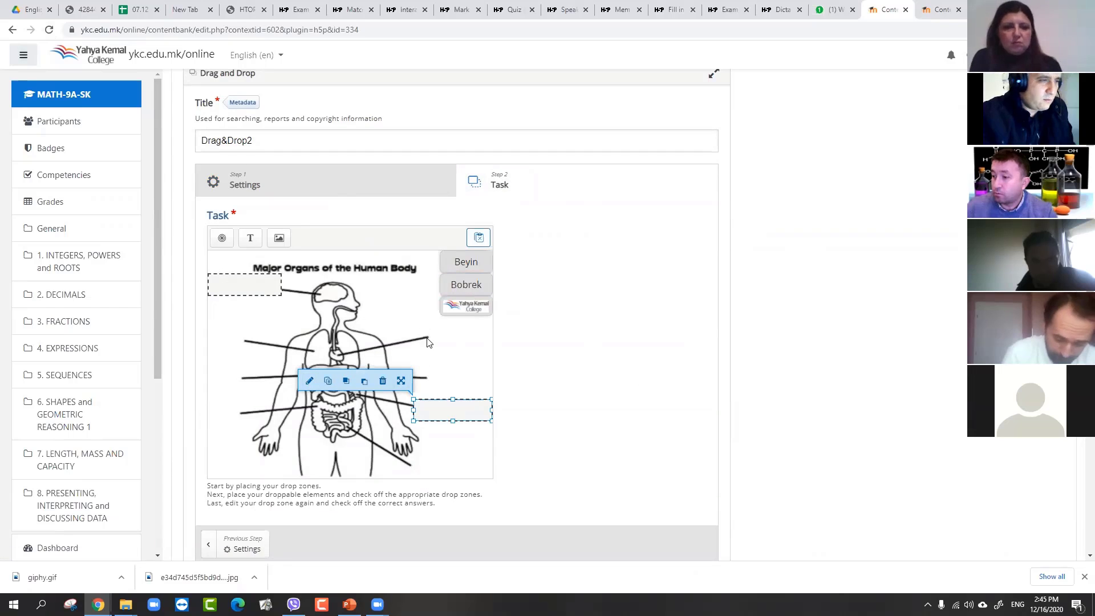
Set the task height to 300 px in the settings and view the effect on the task canvas
click(328, 178)
scroll(265, 368, down, 1)
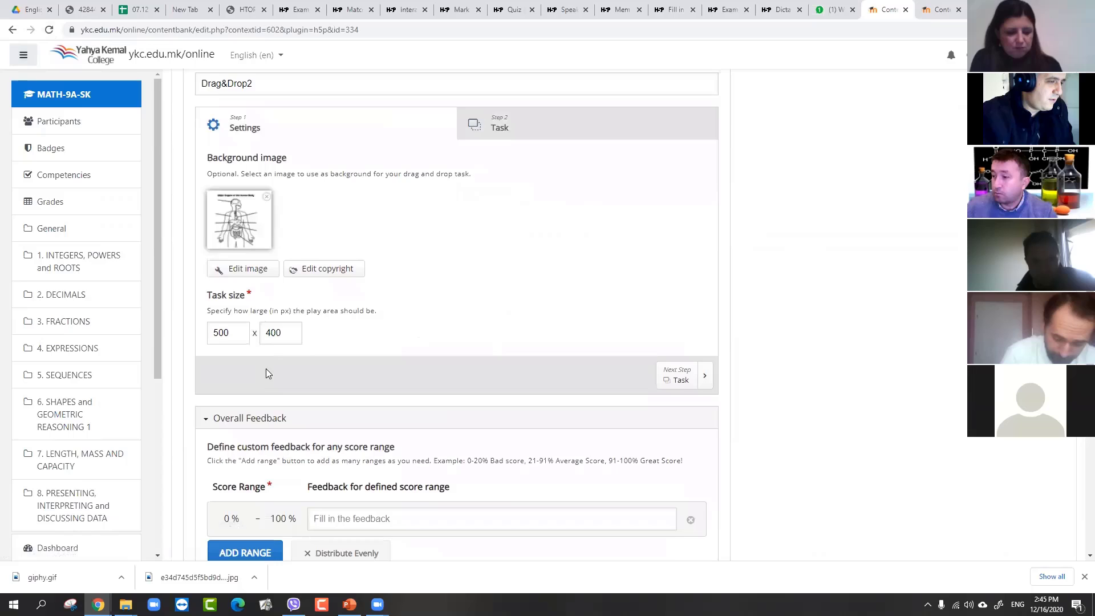
double_click(270, 337)
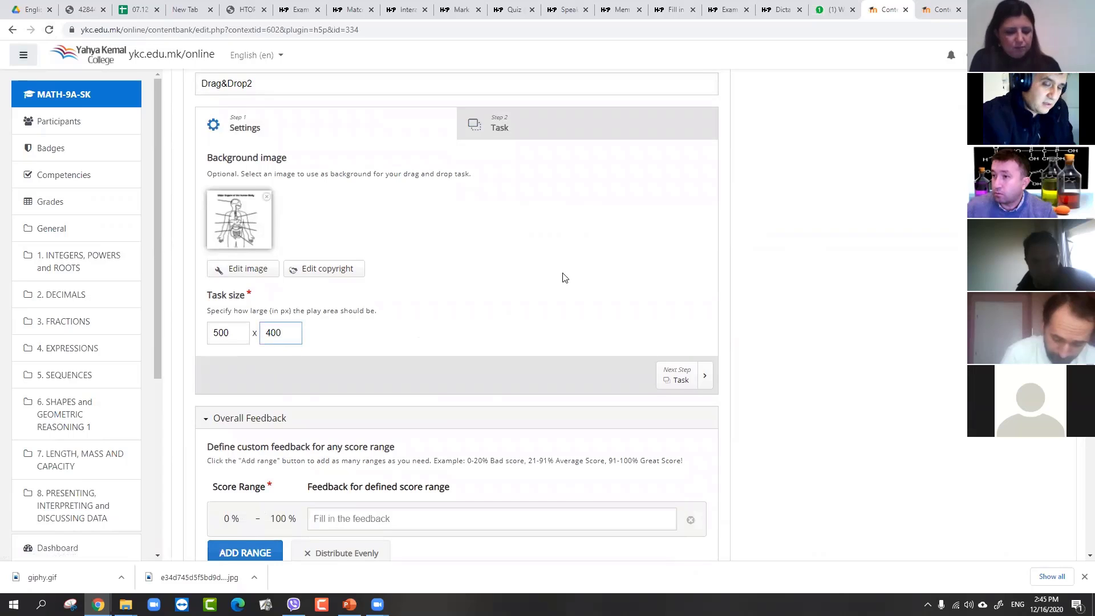
key(BackSpace)
key(BackSpace)
key(BackSpace)
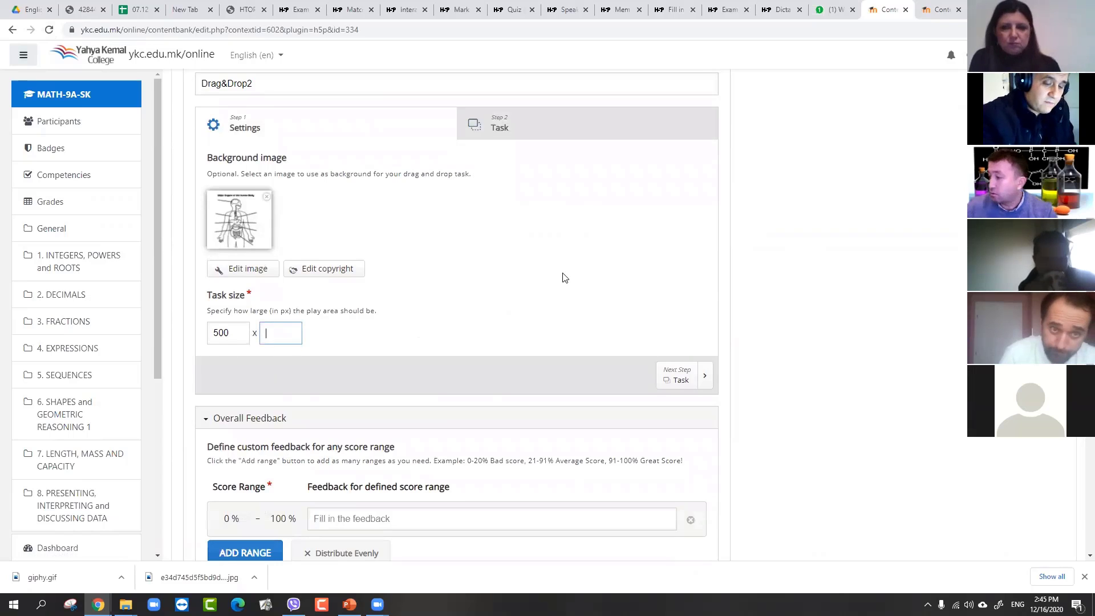
text(300)
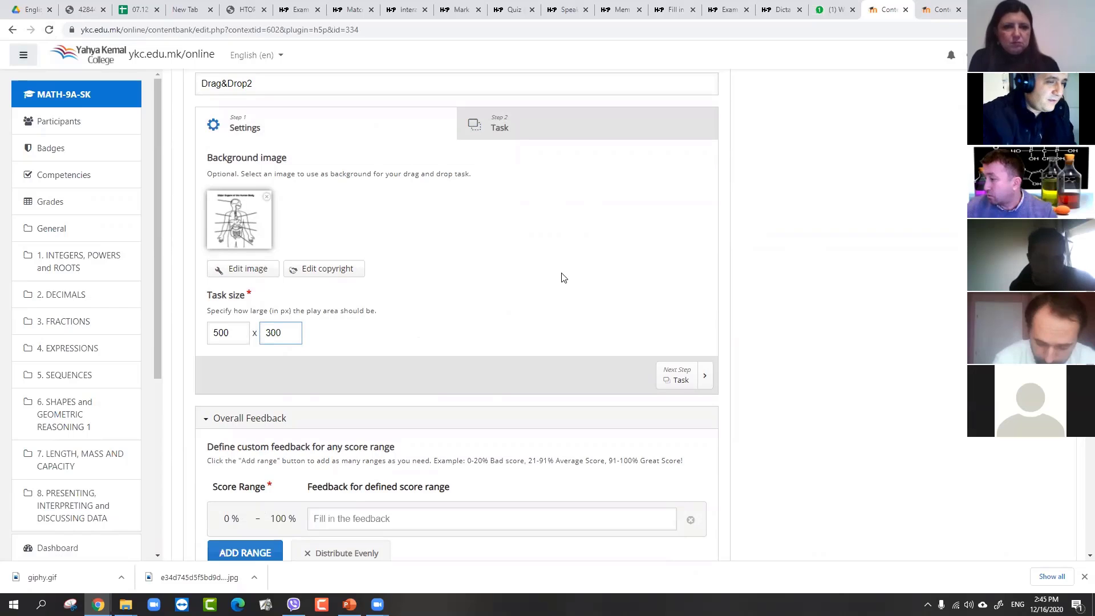
click(681, 380)
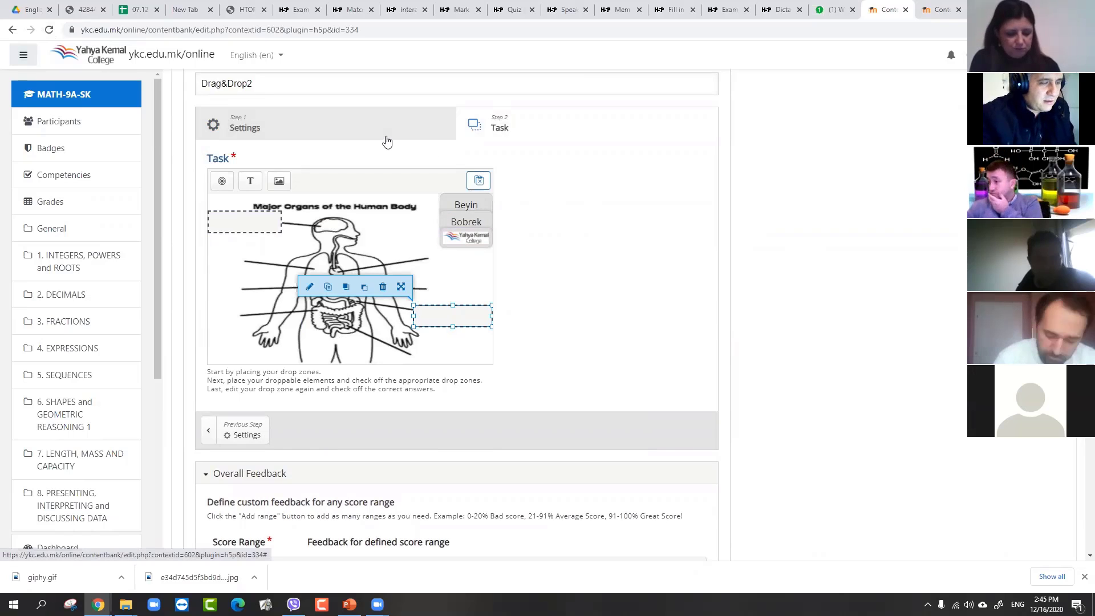
Return to the settings and set the task height back to 400 px
click(223, 435)
drag(288, 334, 204, 329)
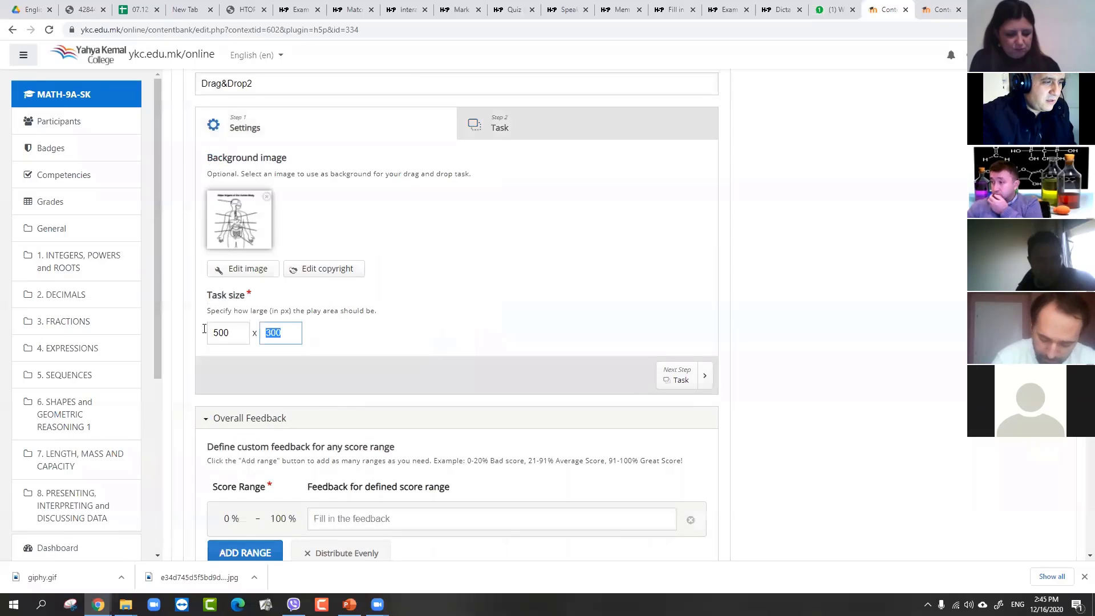
text(40)
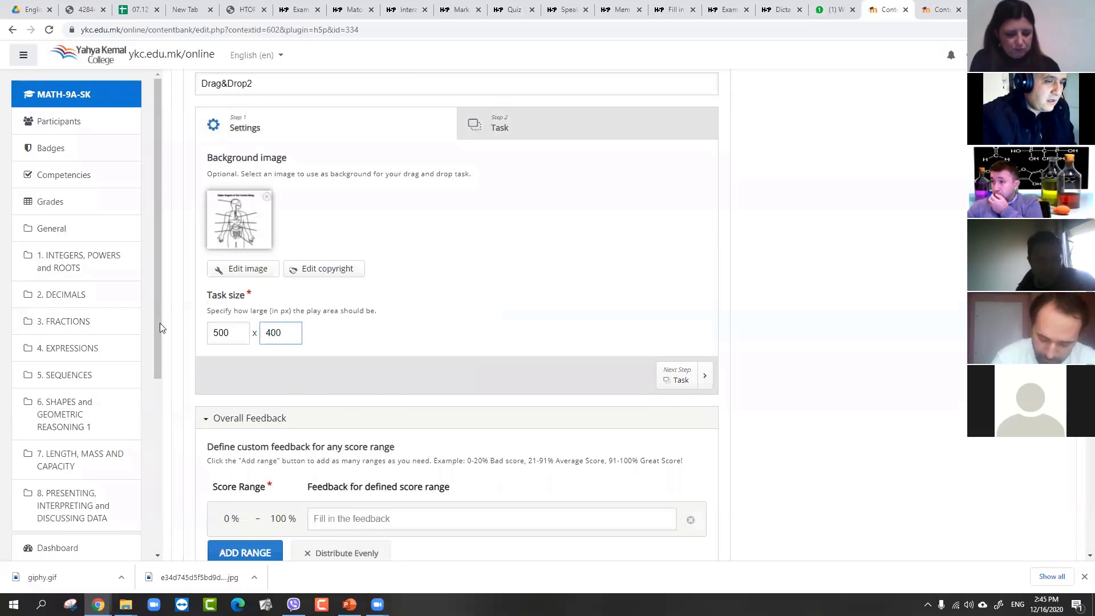
Add an auto-aligning drop zone labelled "small intestine" to the task and place it at the end of the lowest pointer line
click(682, 376)
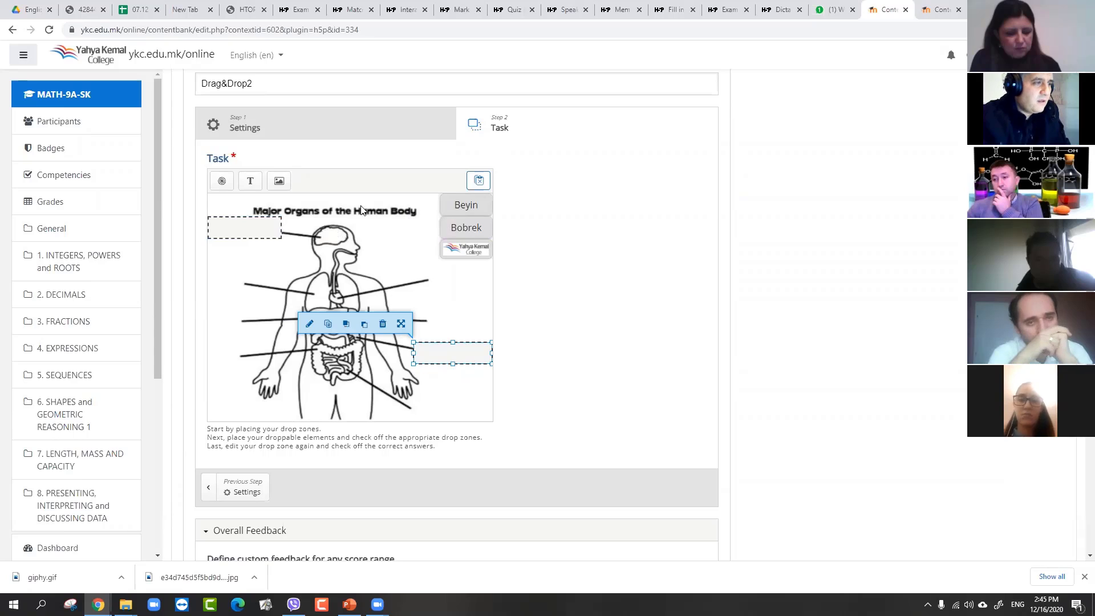
click(222, 181)
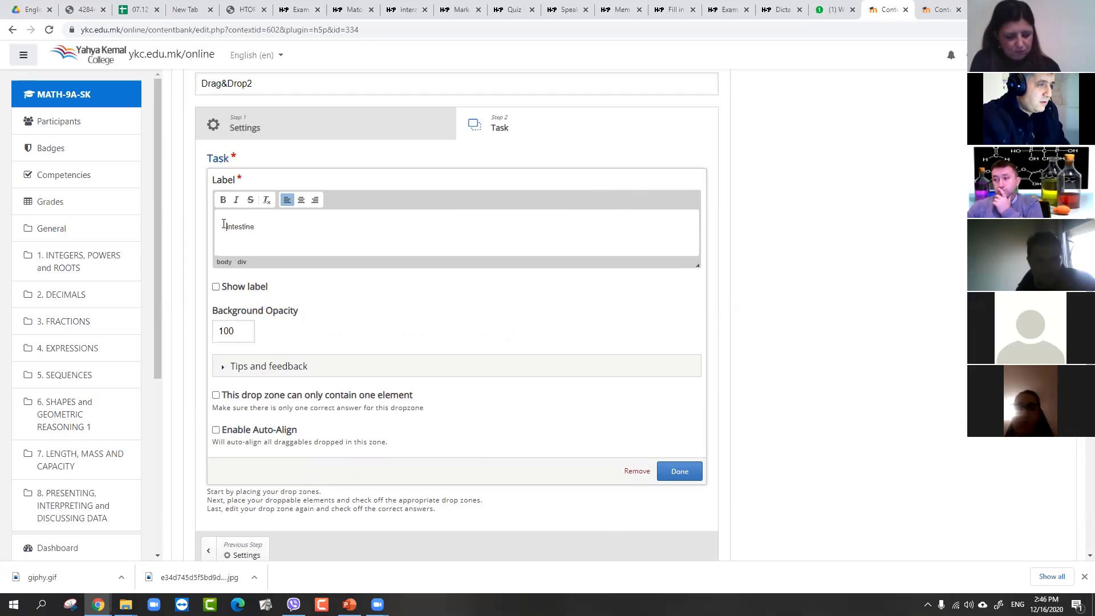
text(small)
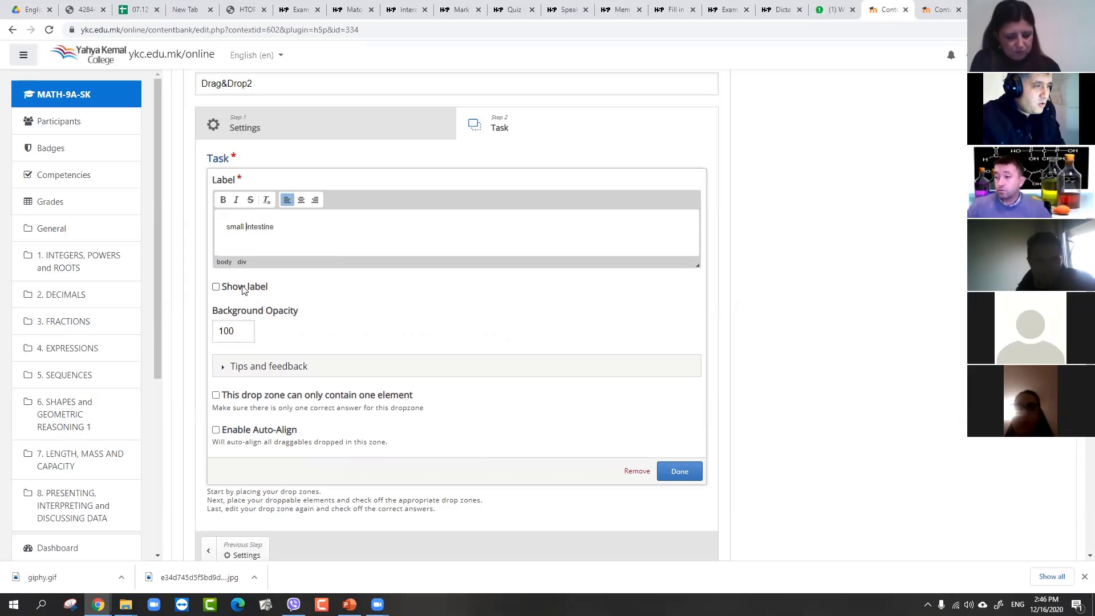
drag(274, 227, 209, 225)
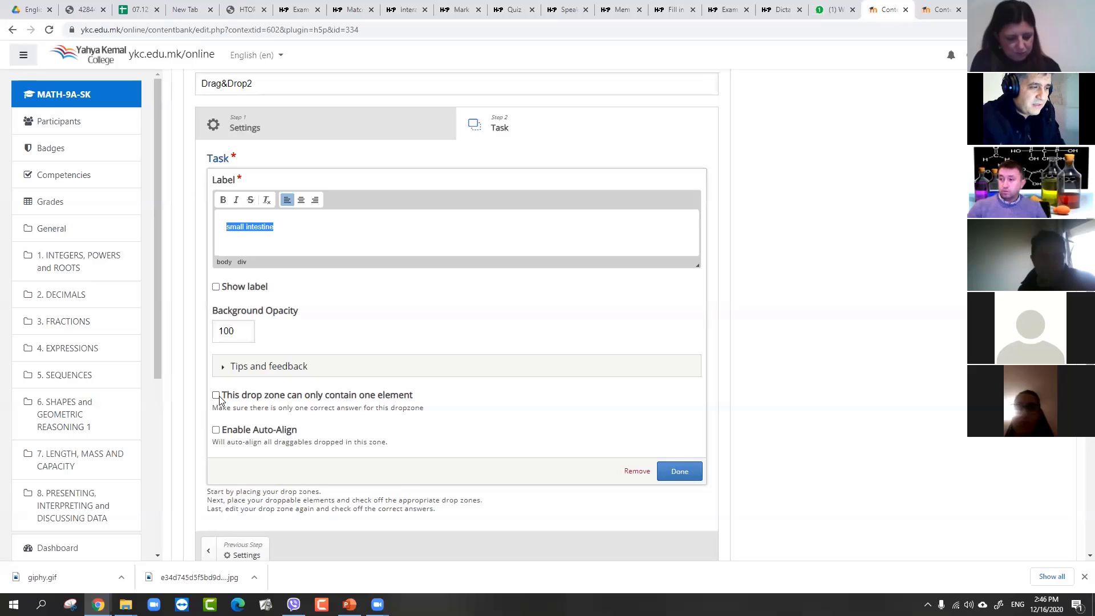
click(216, 430)
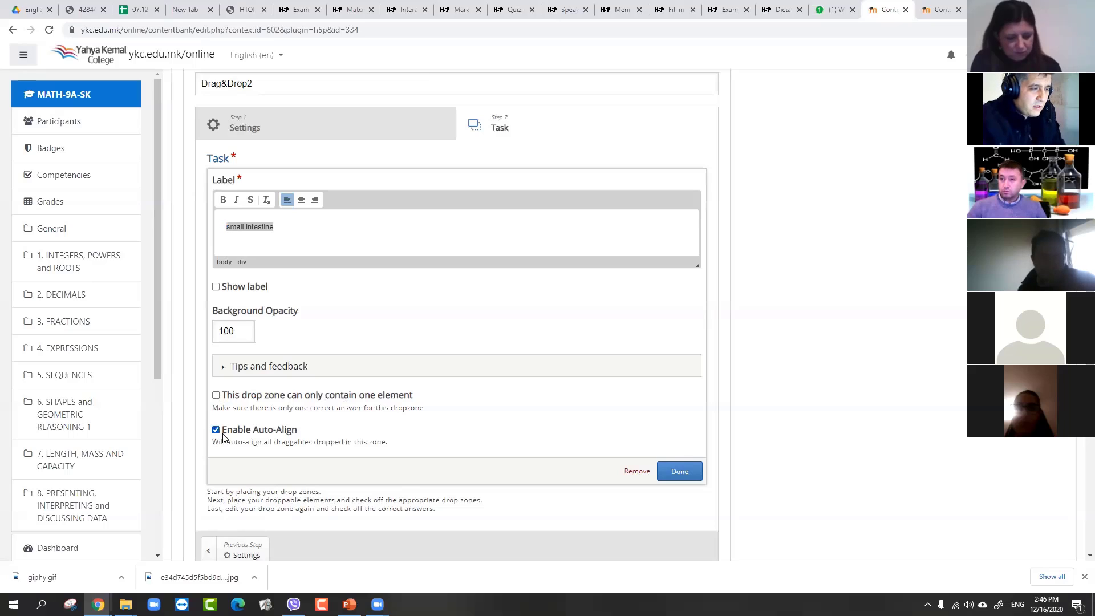
click(680, 472)
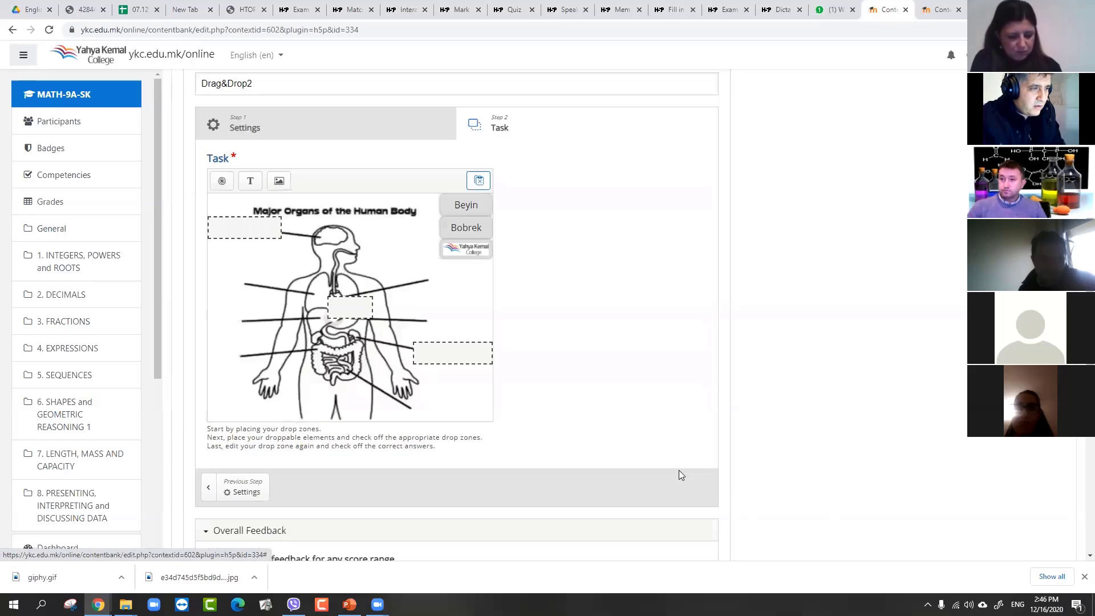
drag(355, 314, 481, 410)
click(458, 385)
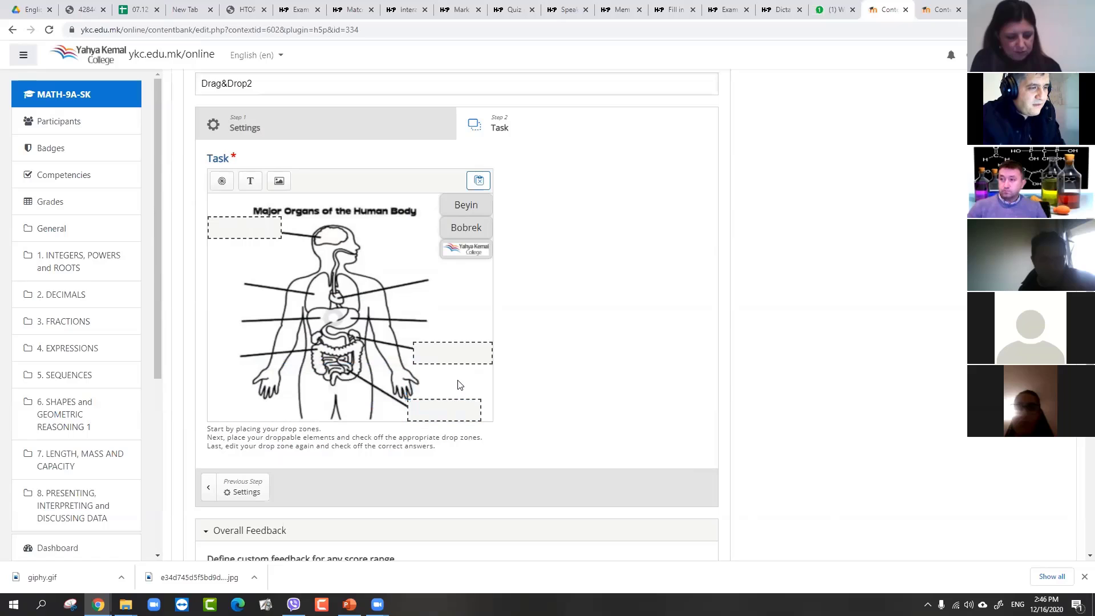
Add a draggable "Small Intestine" text allowed in all drop zones, then shrink it and place it below the college logo
click(251, 181)
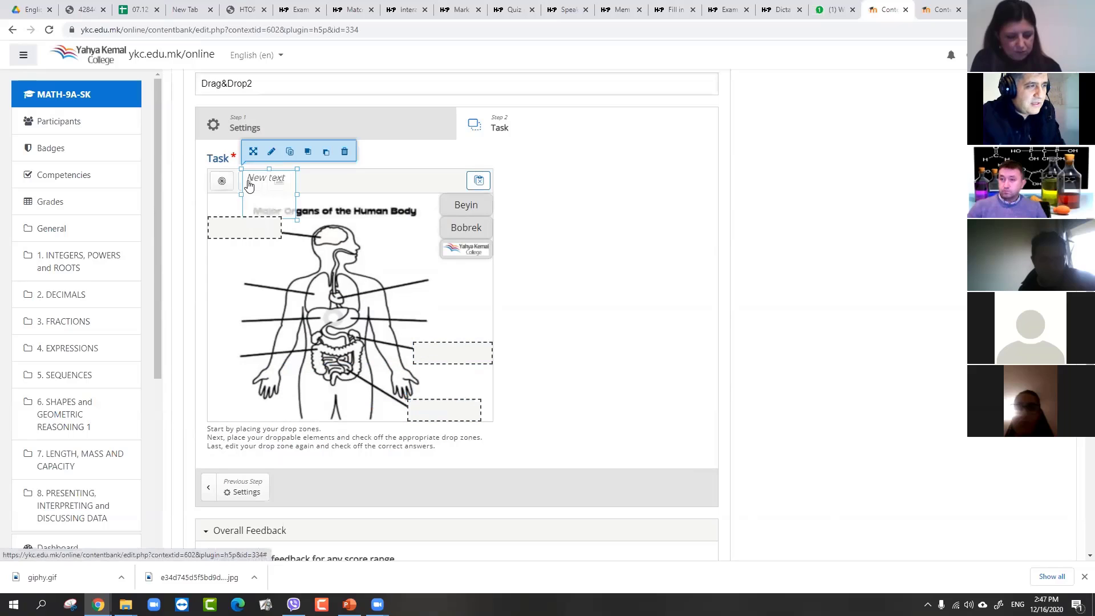
click(259, 203)
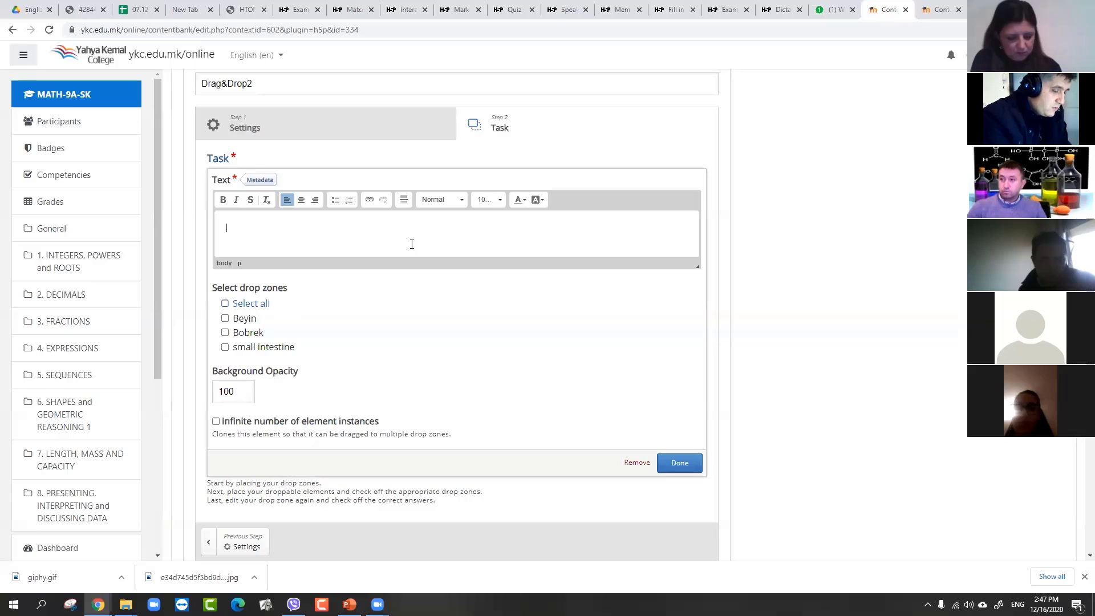
text(Small I)
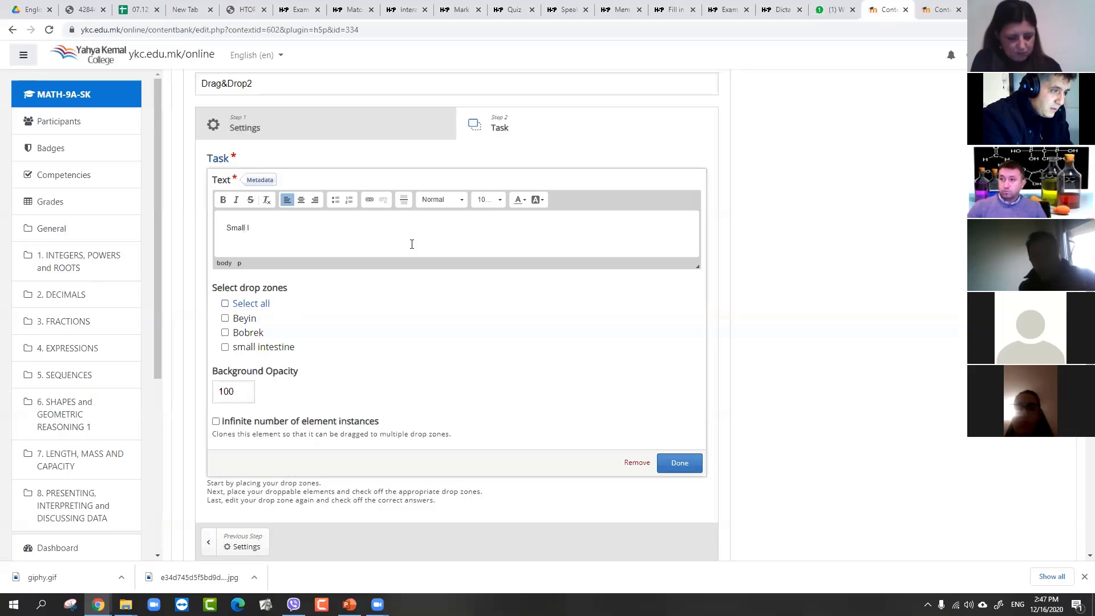
text(ntestine)
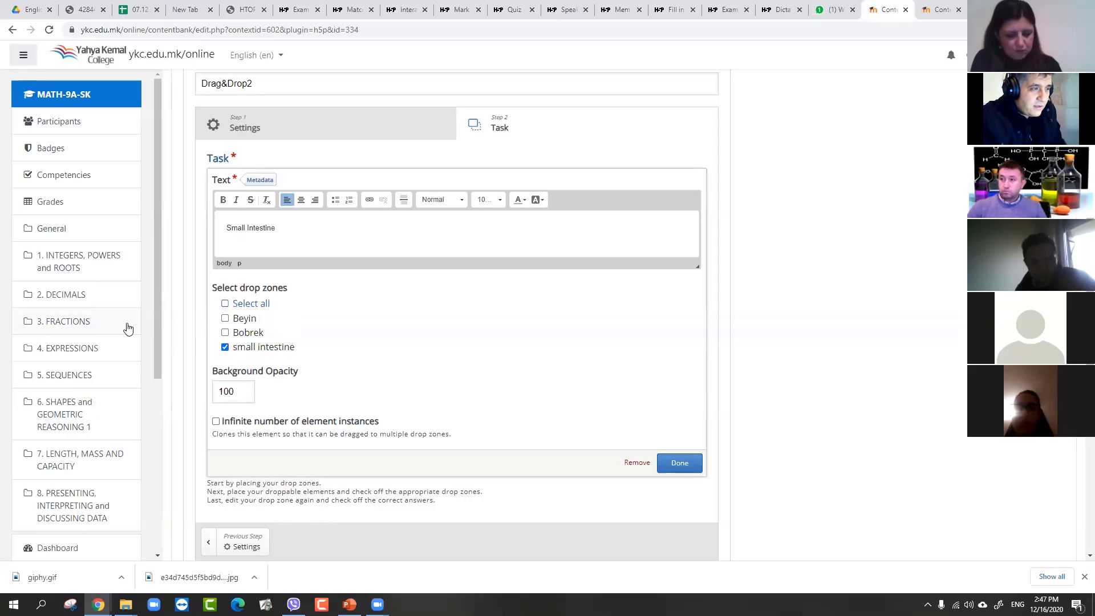
click(226, 305)
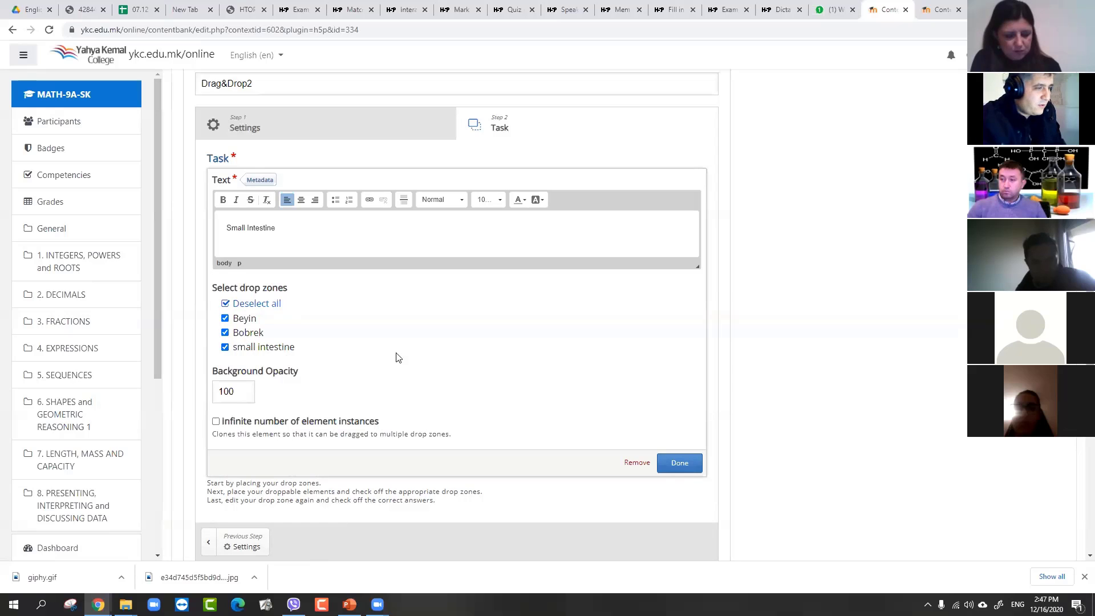
click(695, 462)
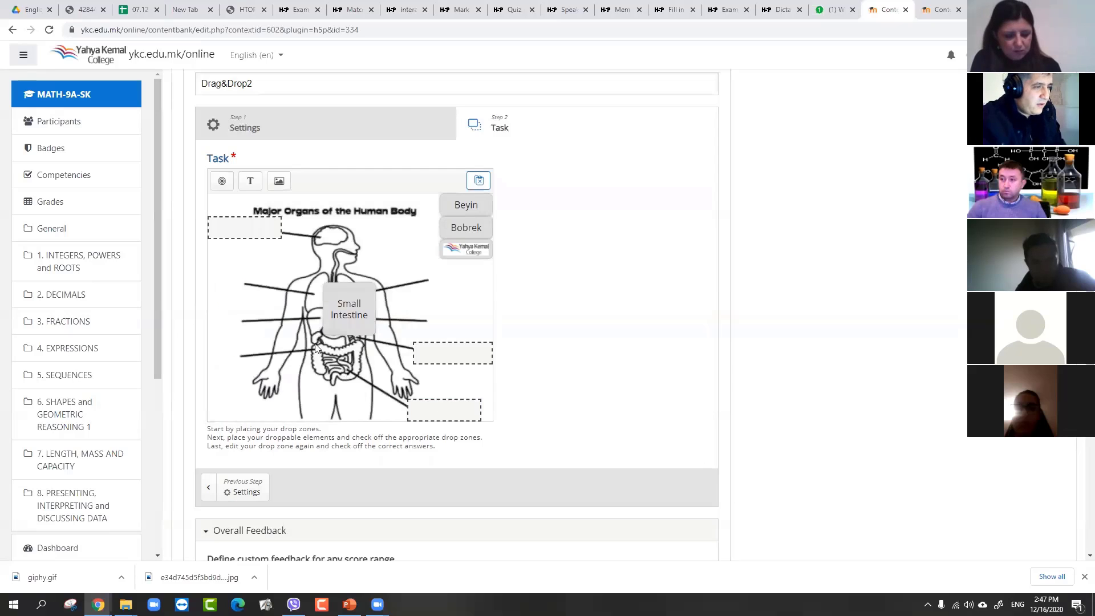
click(350, 332)
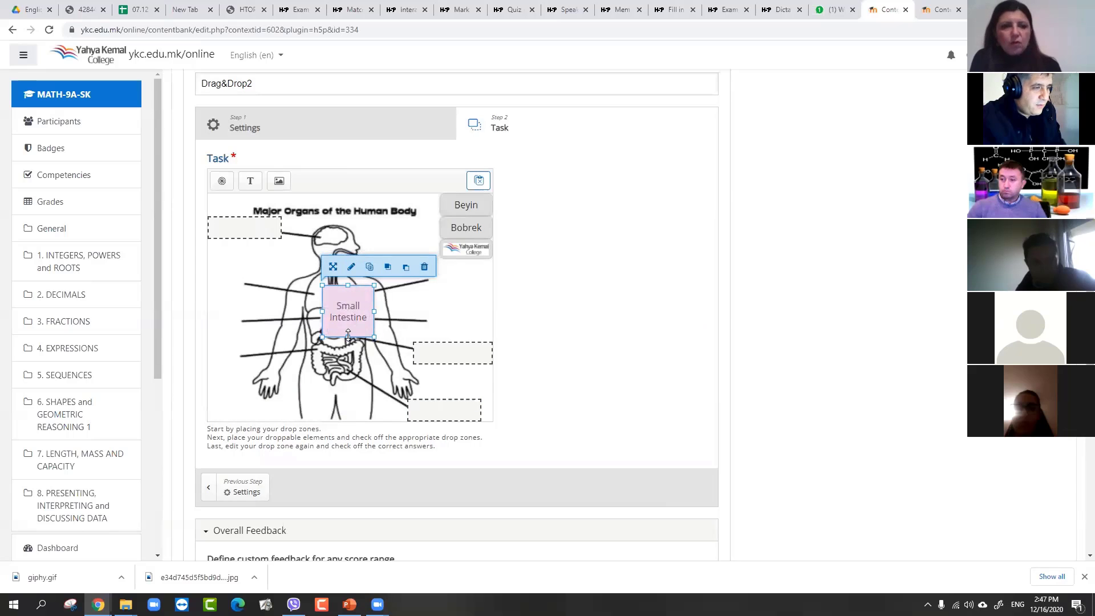
drag(350, 337, 474, 276)
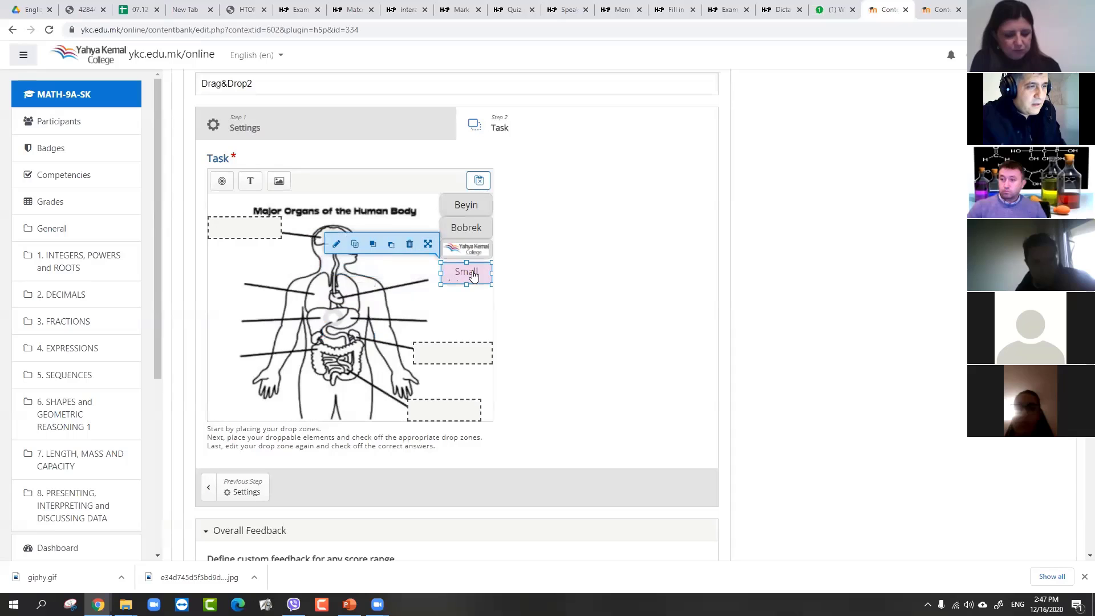
Mark the Small Intestine text as the correct element for the small intestine drop zone
double_click(455, 413)
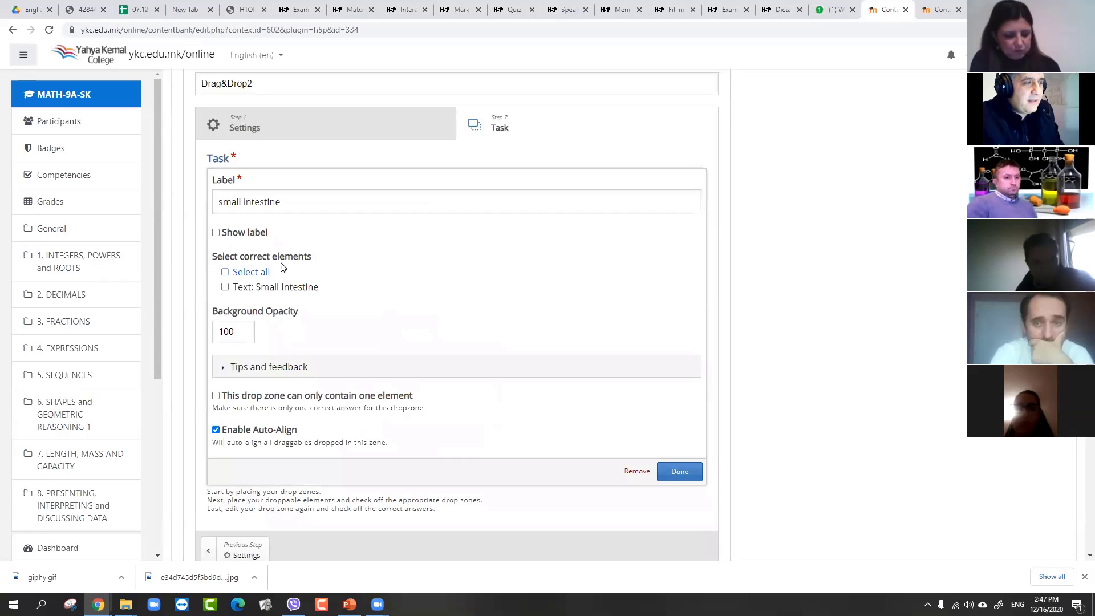
click(225, 288)
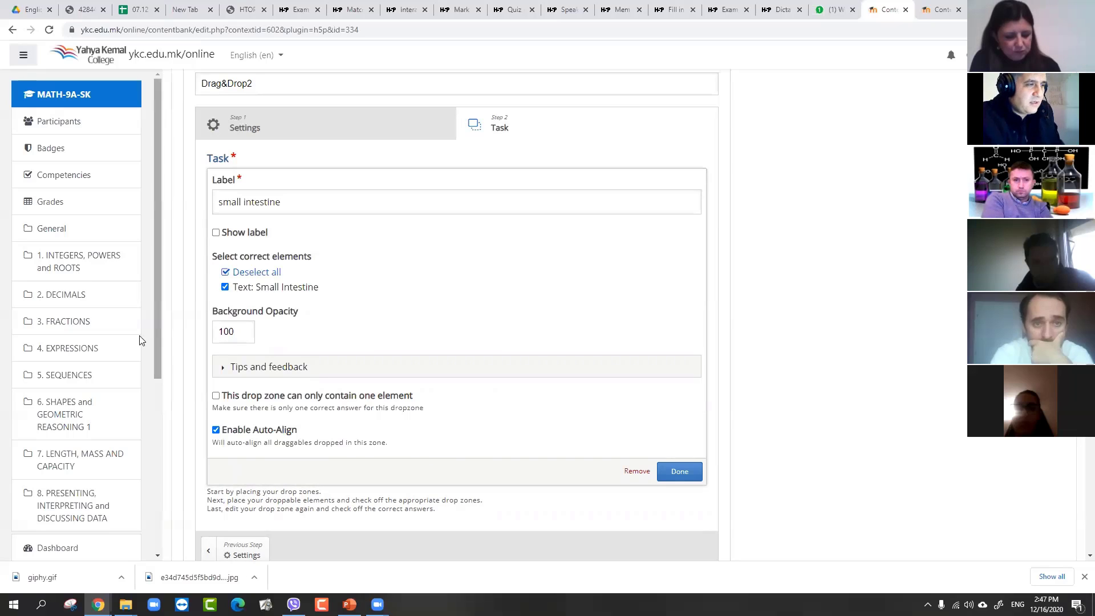
click(680, 472)
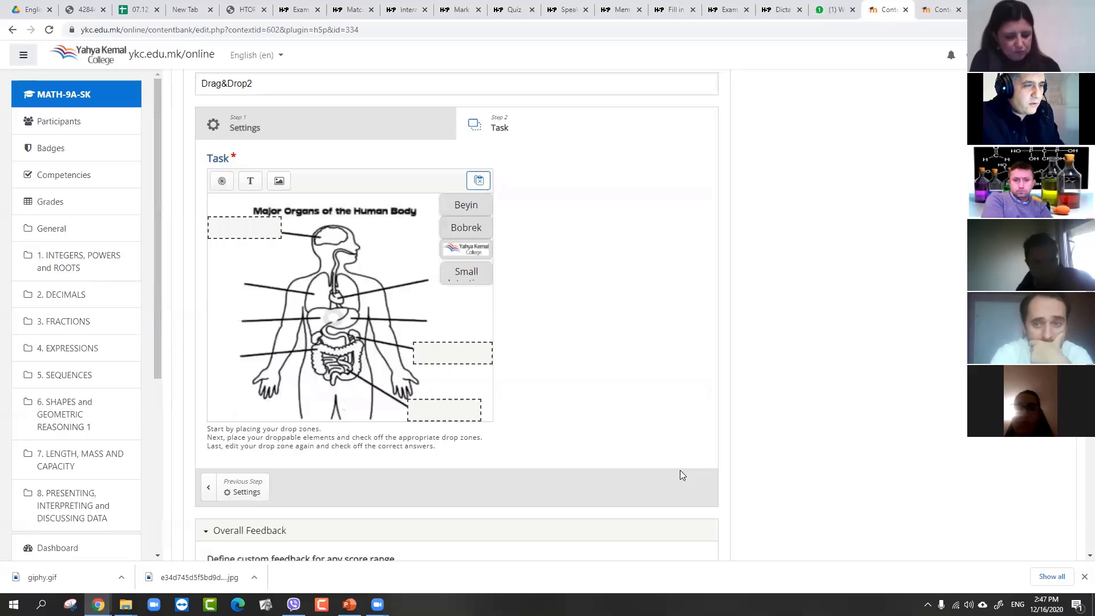
Review the settings of the draggable Bobrek text and the Beyin drop zone, and save the exercise
double_click(465, 239)
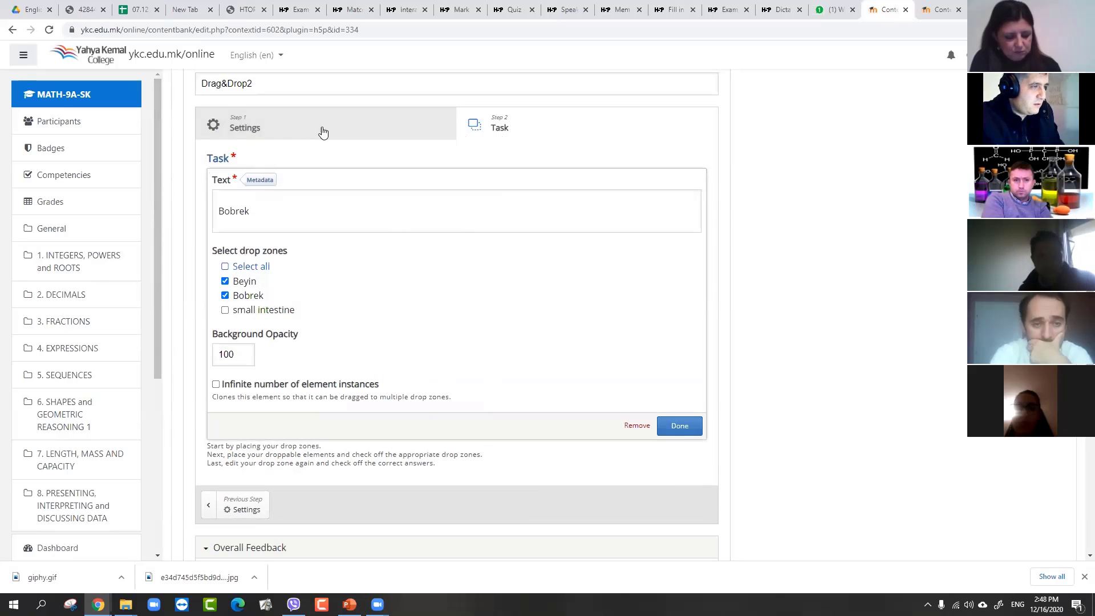
click(680, 425)
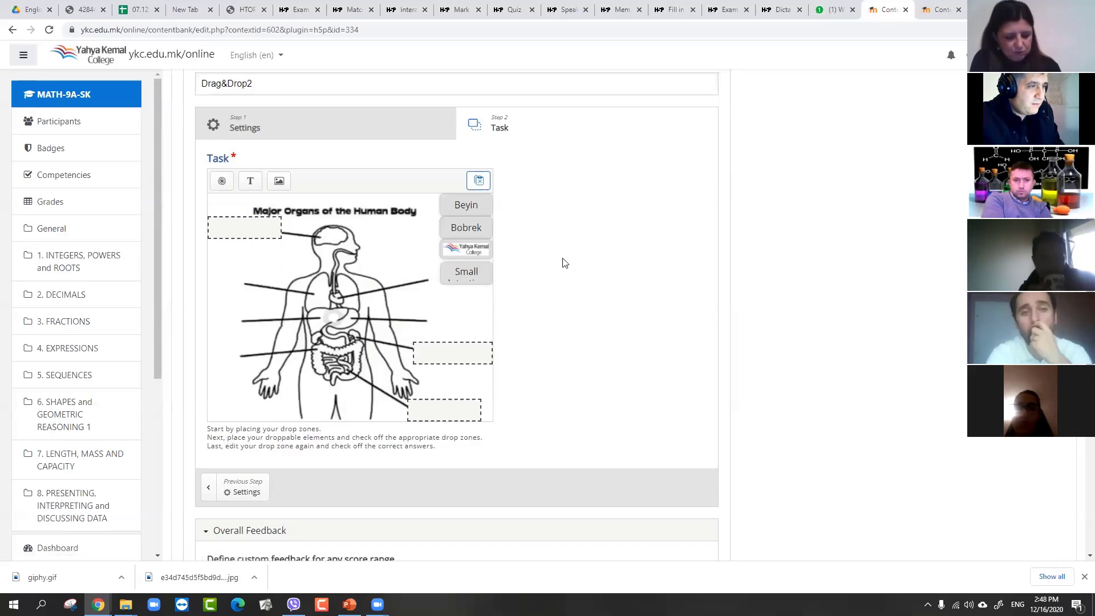
click(244, 230)
double_click(246, 230)
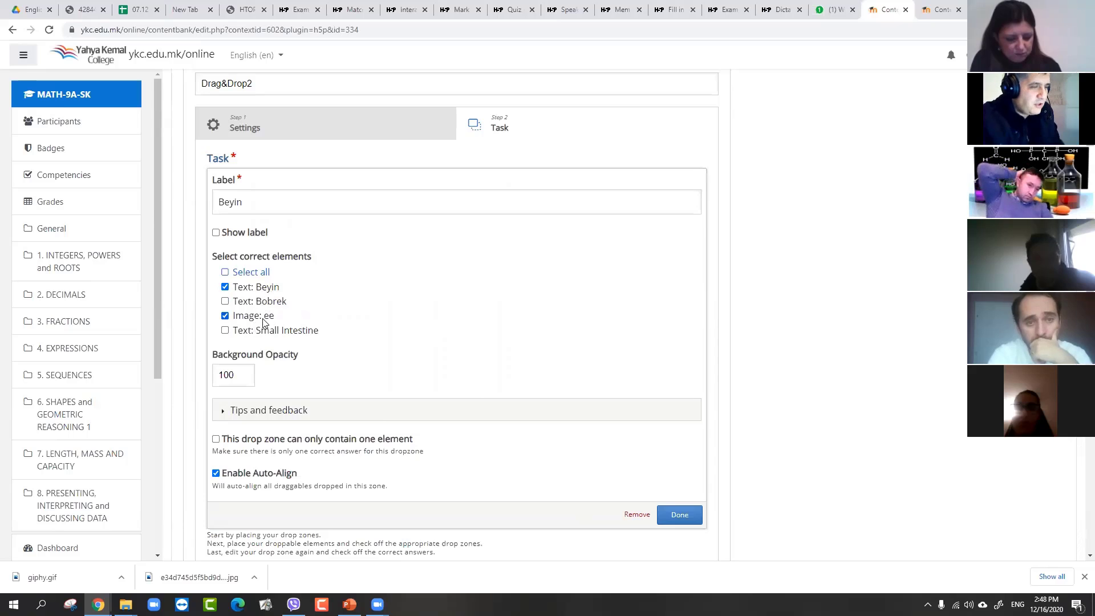
click(679, 514)
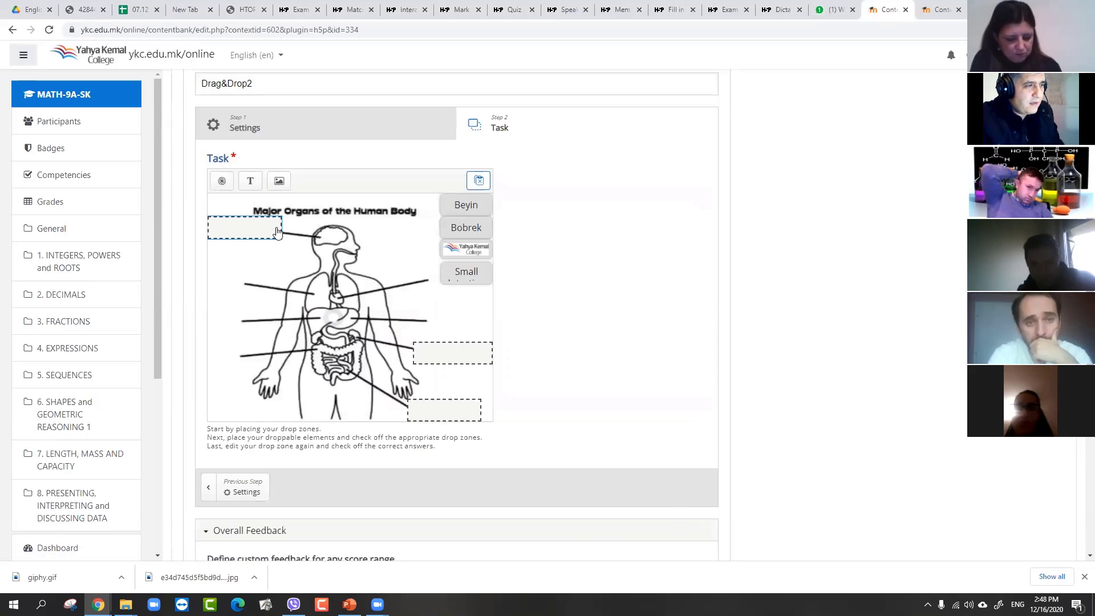
scroll(439, 240, up, 4)
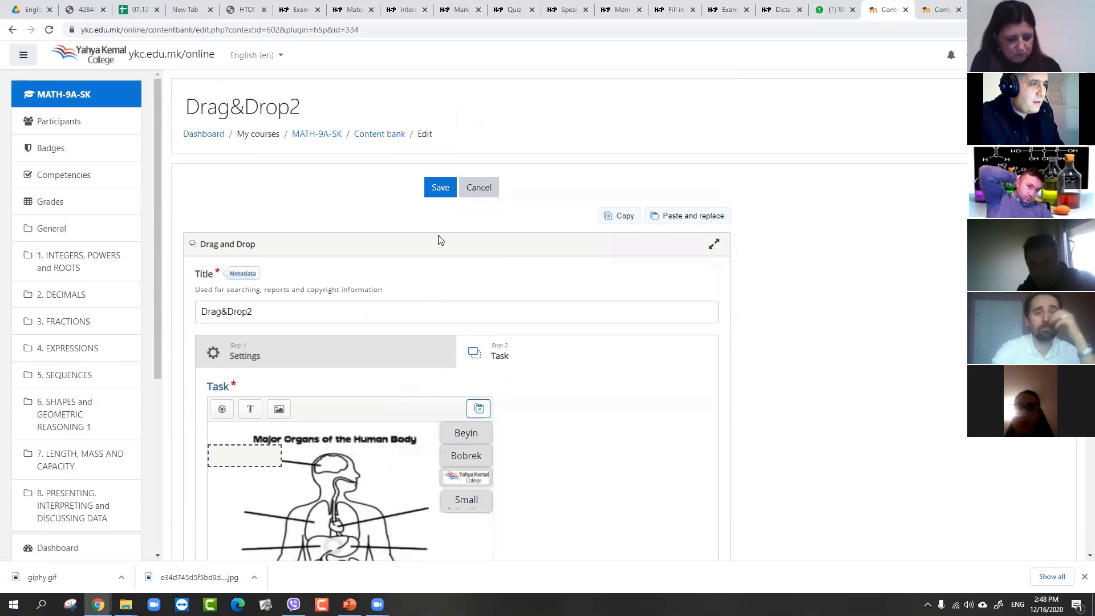
click(436, 195)
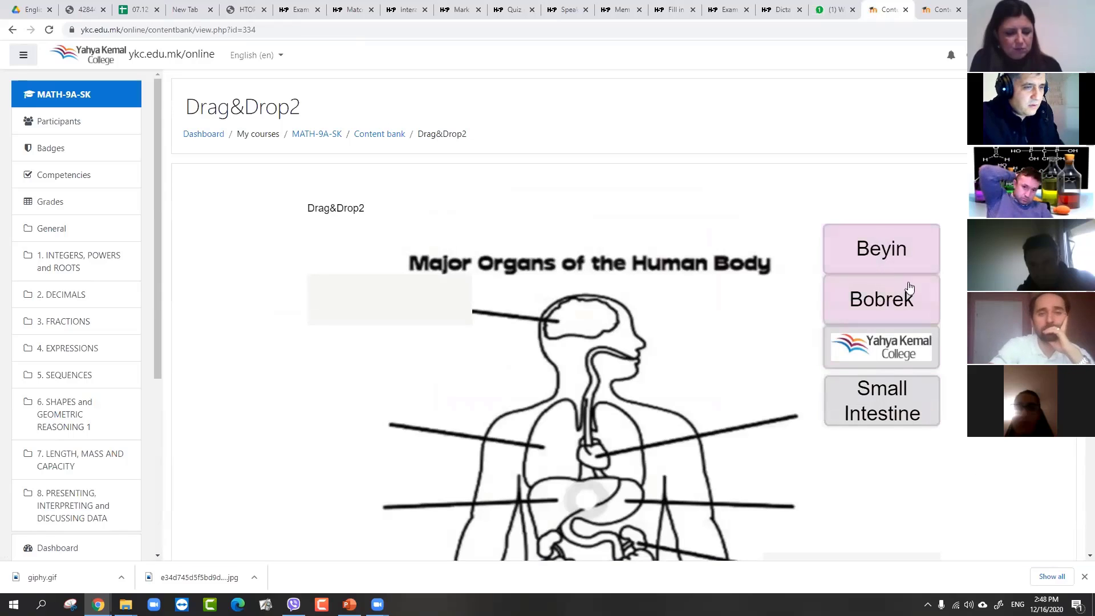
Answer the exercise with Beyin on the kidney zone, Bobrek and the college logo on the brain zone, Small Intestine on its own, and check it
scroll(909, 285, down, 1)
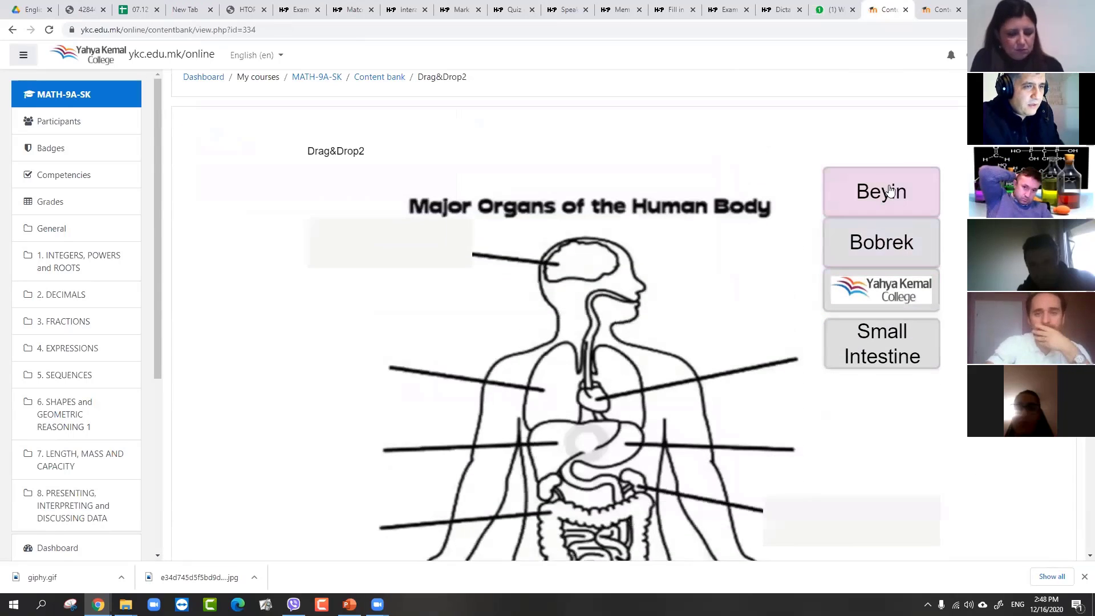
drag(891, 189, 858, 524)
scroll(843, 240, down, 4)
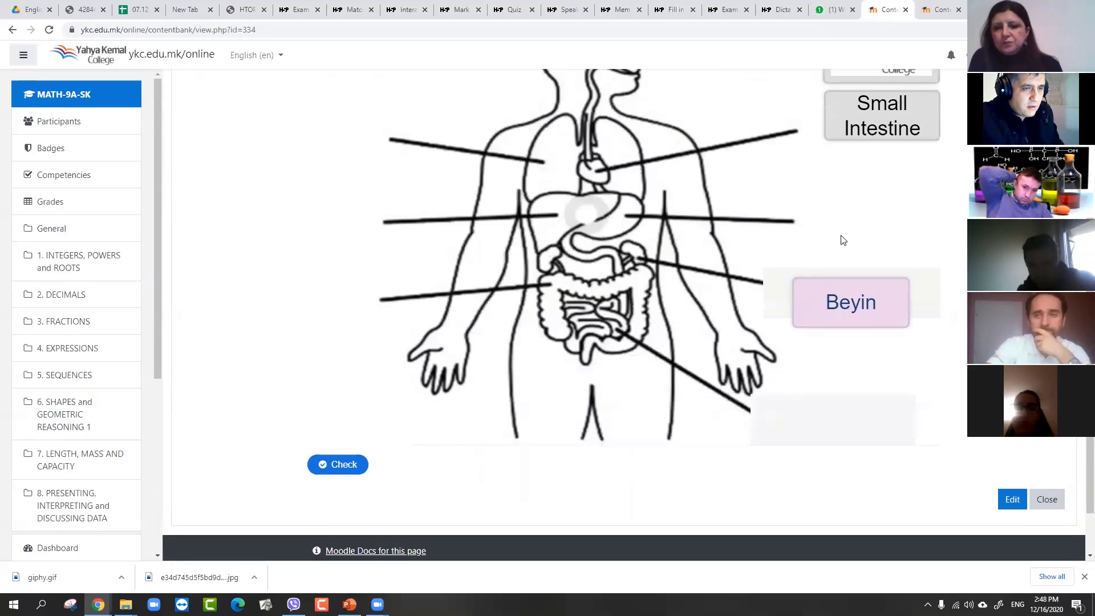
scroll(843, 240, up, 3)
drag(873, 194, 320, 192)
drag(885, 244, 374, 190)
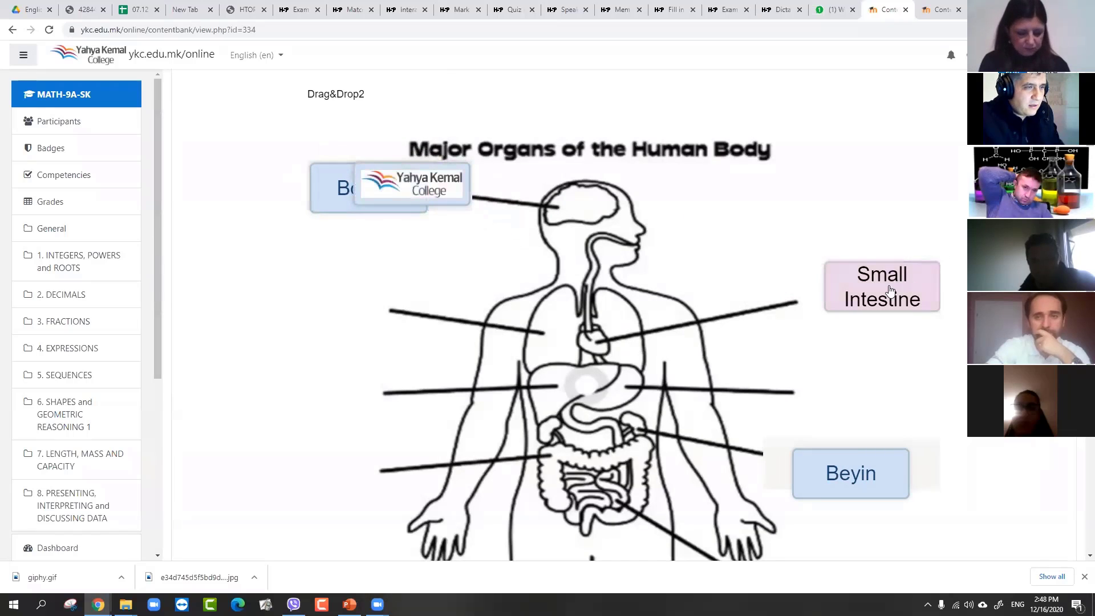
scroll(890, 291, down, 4)
scroll(855, 194, up, 2)
drag(865, 149, 813, 468)
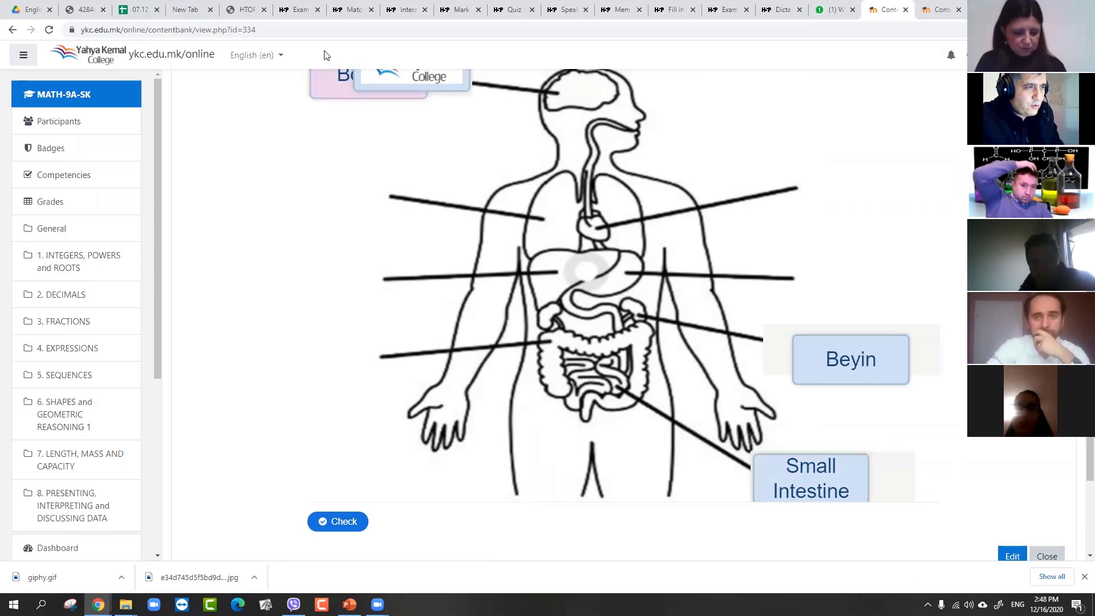
click(340, 521)
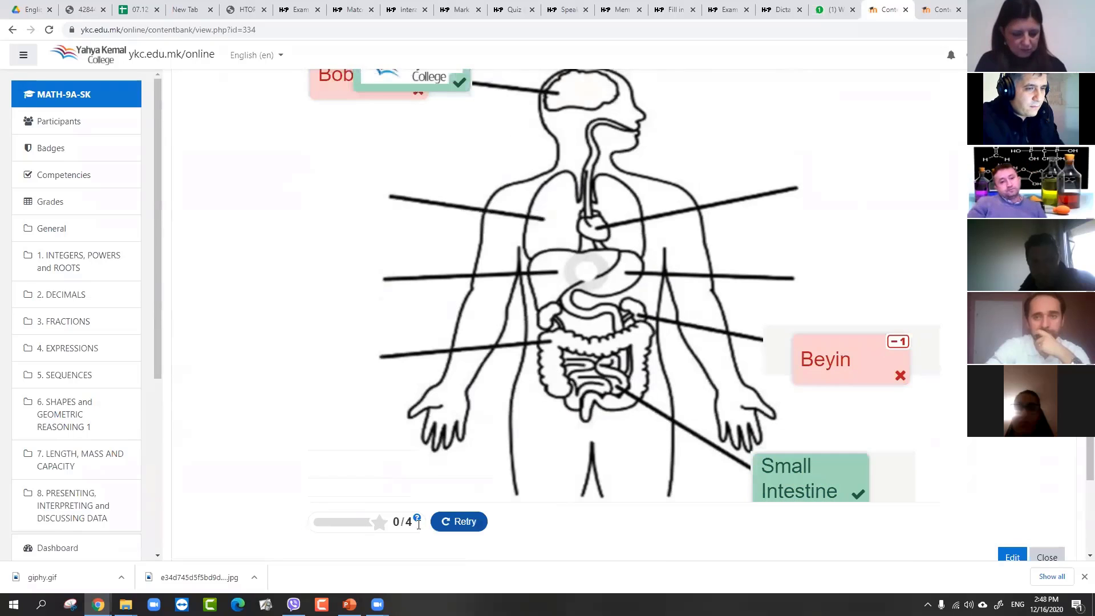
Examine the marks on each placed answer and the score explanation beside the total
scroll(288, 276, up, 3)
scroll(352, 292, down, 4)
scroll(394, 420, down, 2)
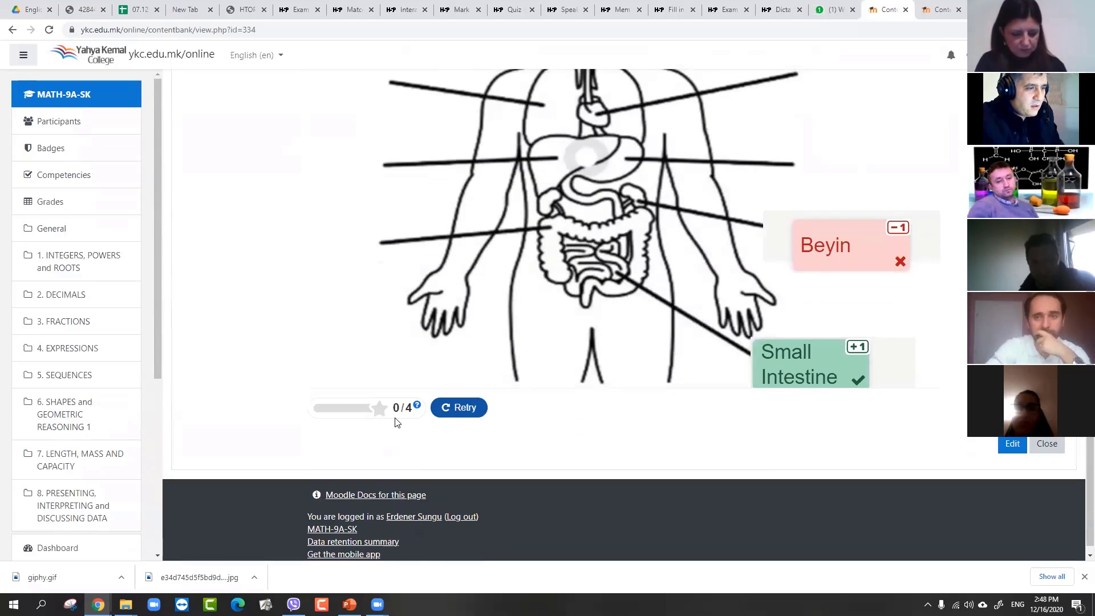
scroll(422, 274, up, 5)
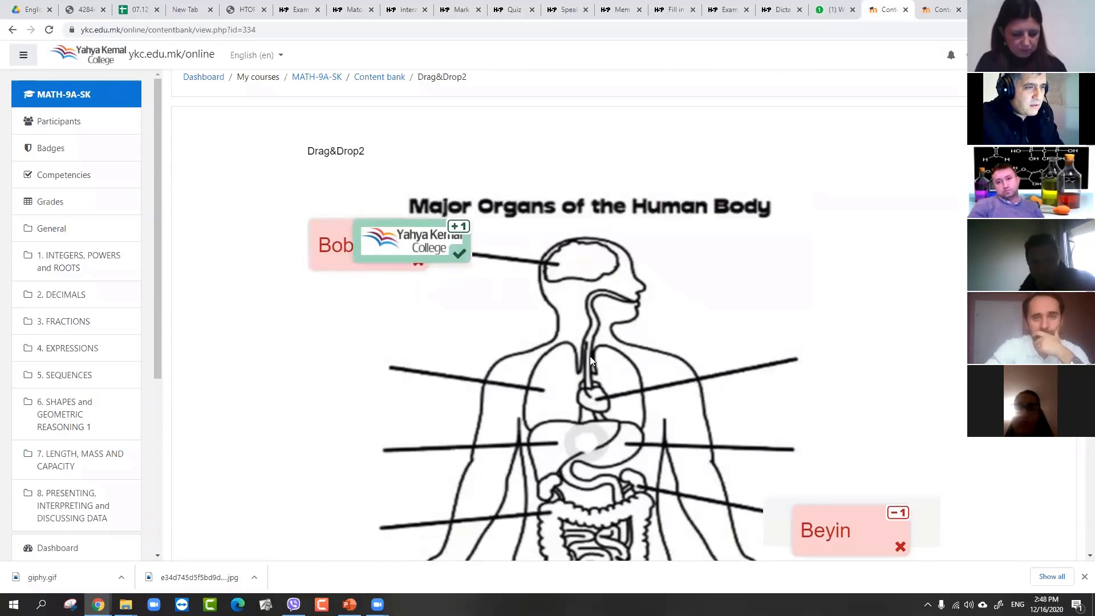
scroll(432, 381, down, 4)
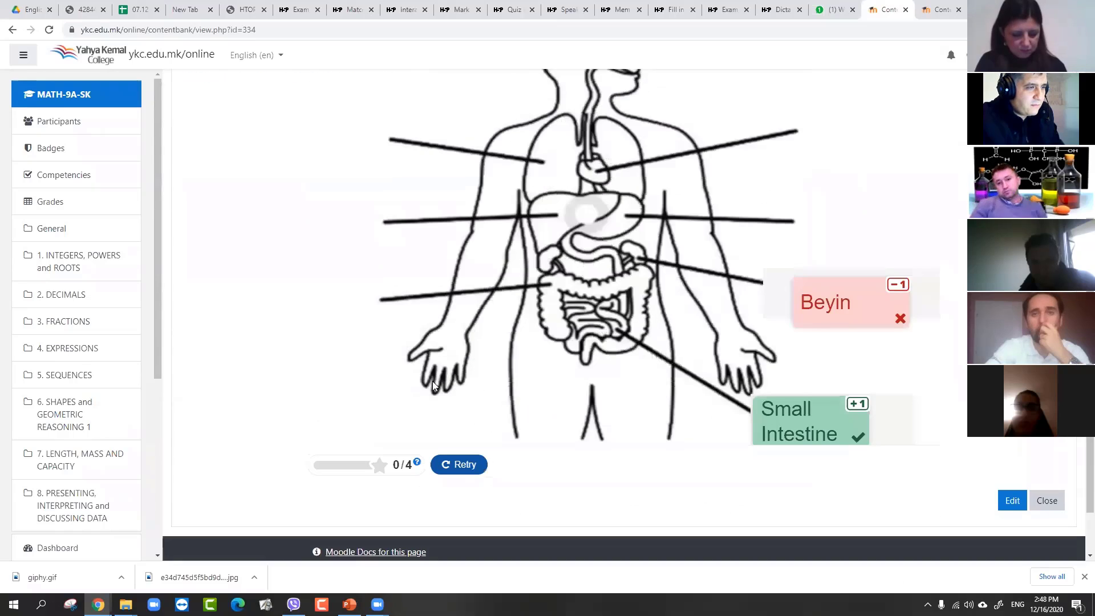
scroll(706, 298, up, 3)
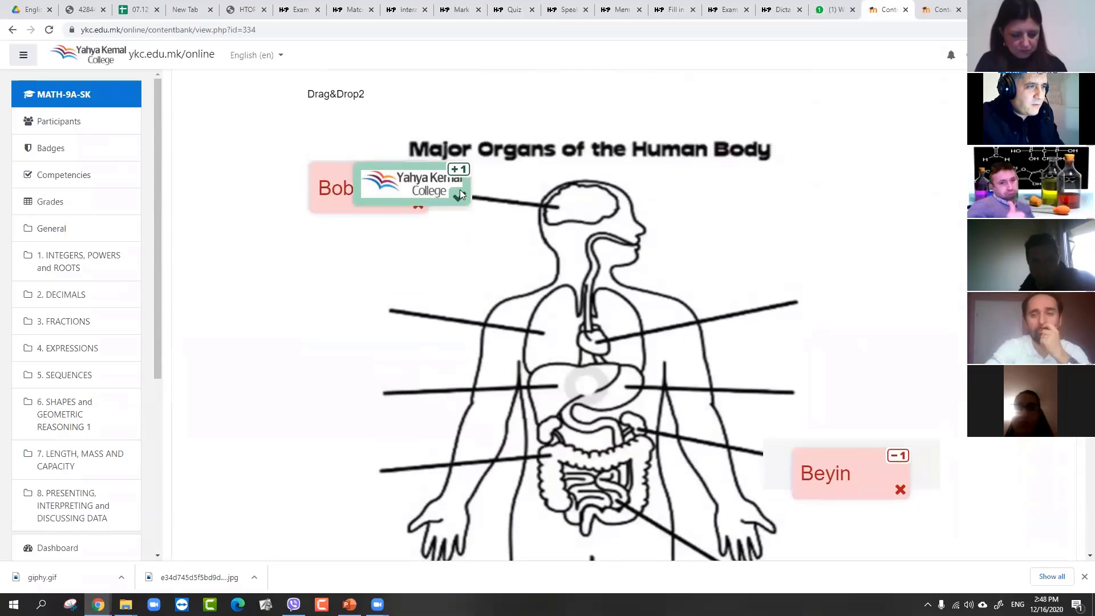
scroll(340, 404, down, 3)
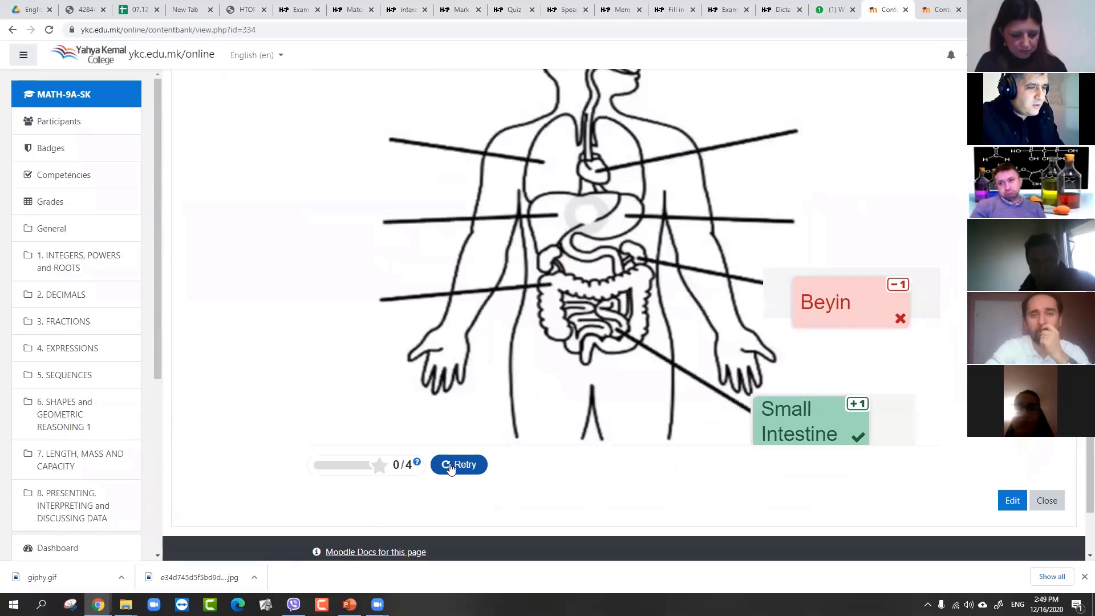
click(417, 463)
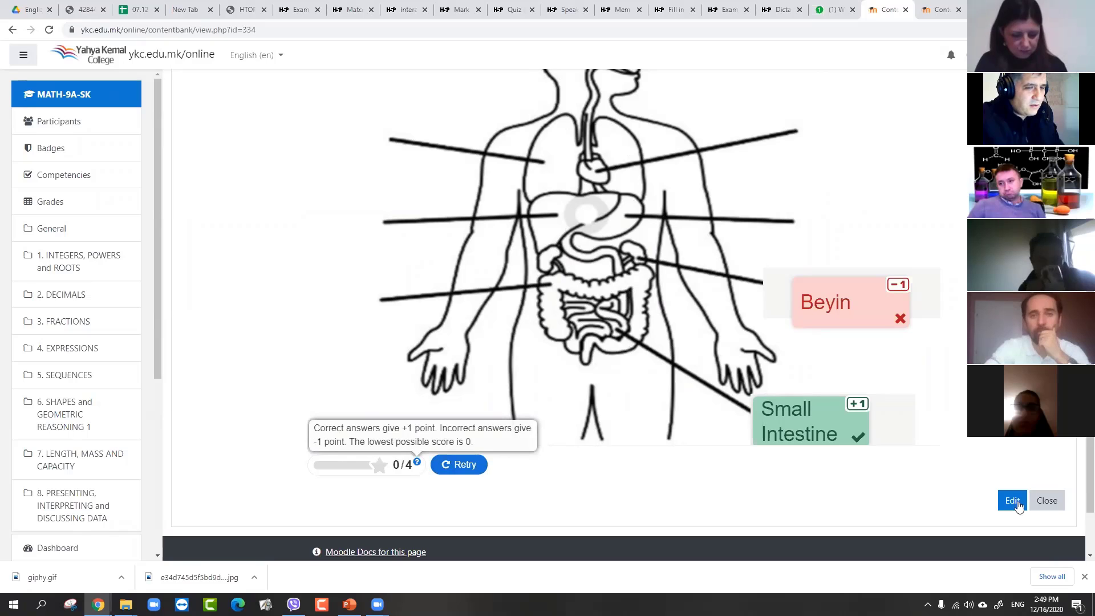
Reopen the exercise for editing, turn off Apply penalties in its behavioural settings, and save it
scroll(1000, 450, up, 5)
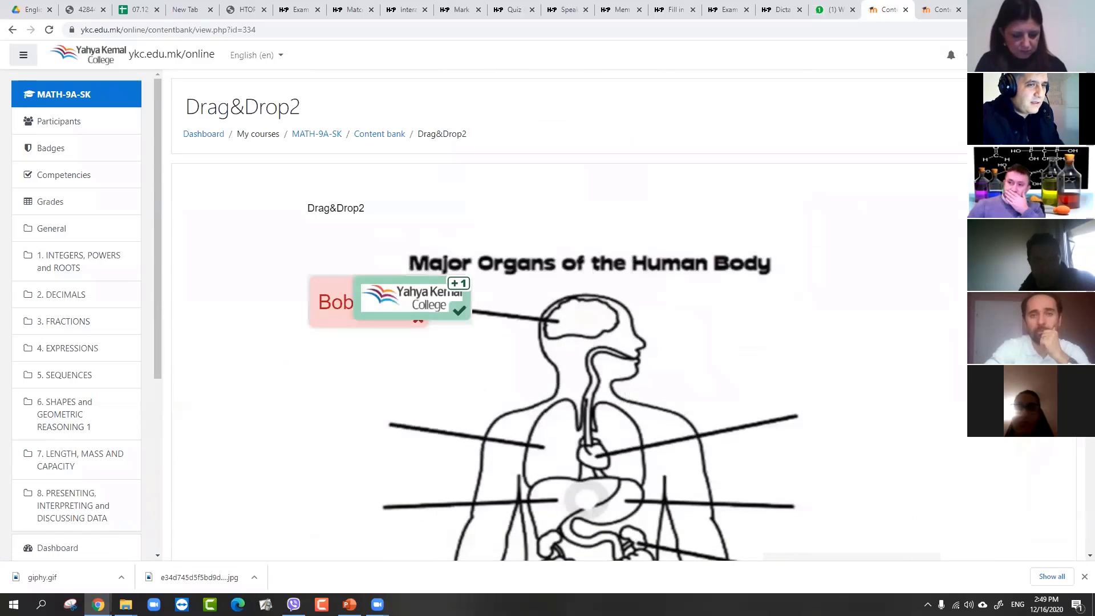
key(F5)
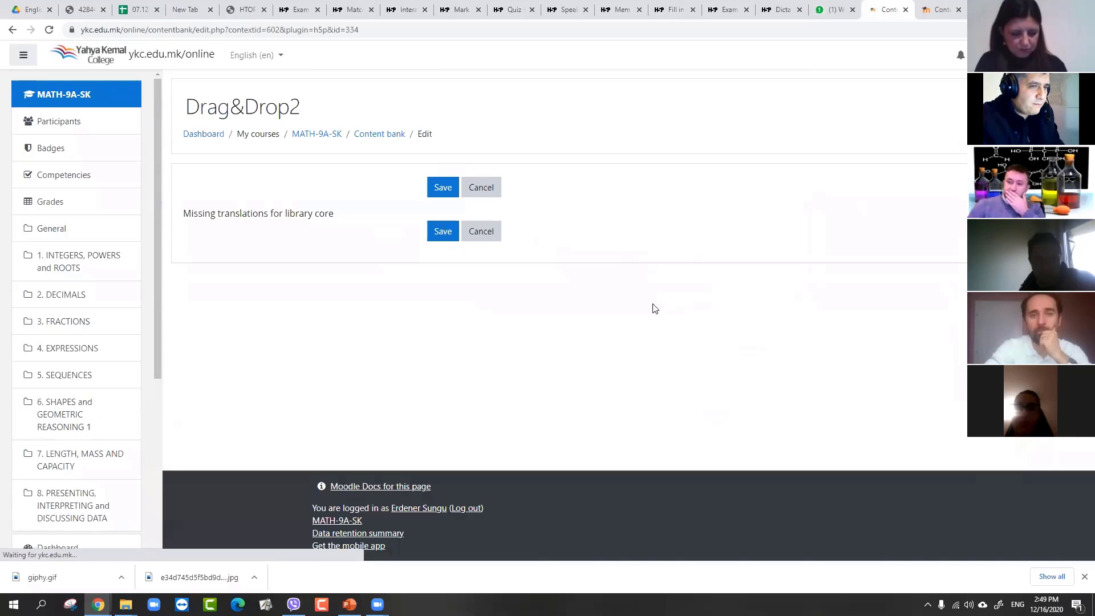
scroll(456, 322, down, 7)
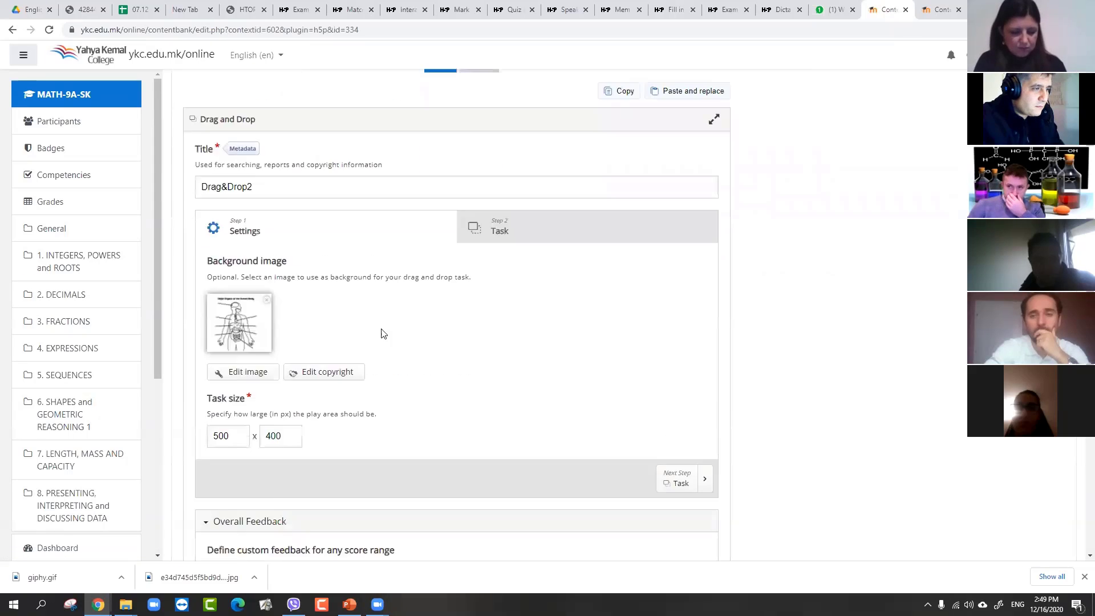
click(251, 429)
scroll(253, 431, down, 4)
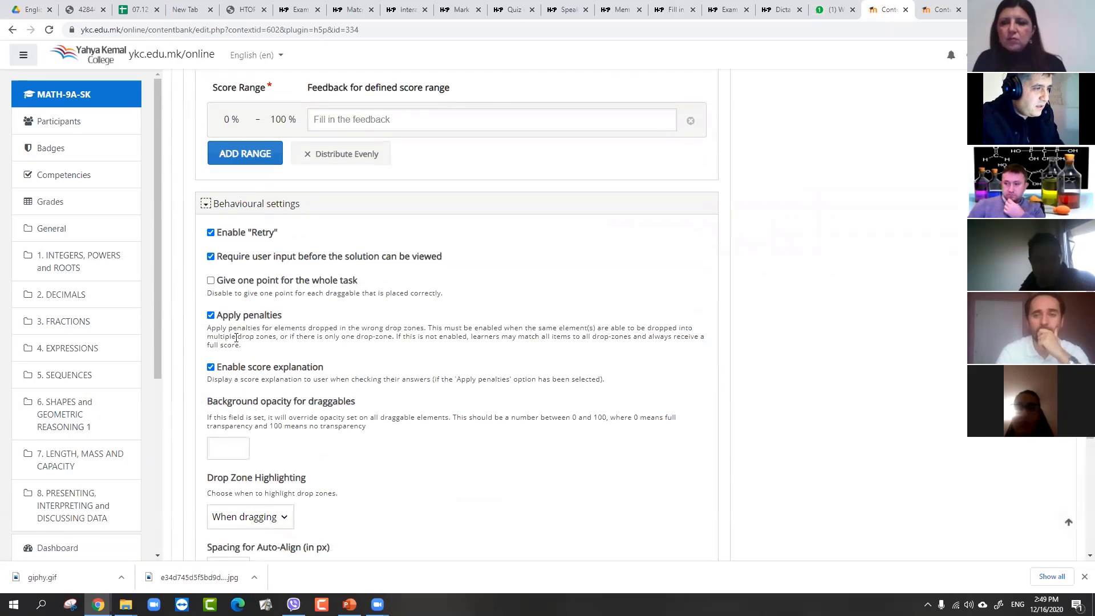
click(210, 315)
scroll(250, 337, down, 1)
scroll(250, 336, down, 5)
click(440, 432)
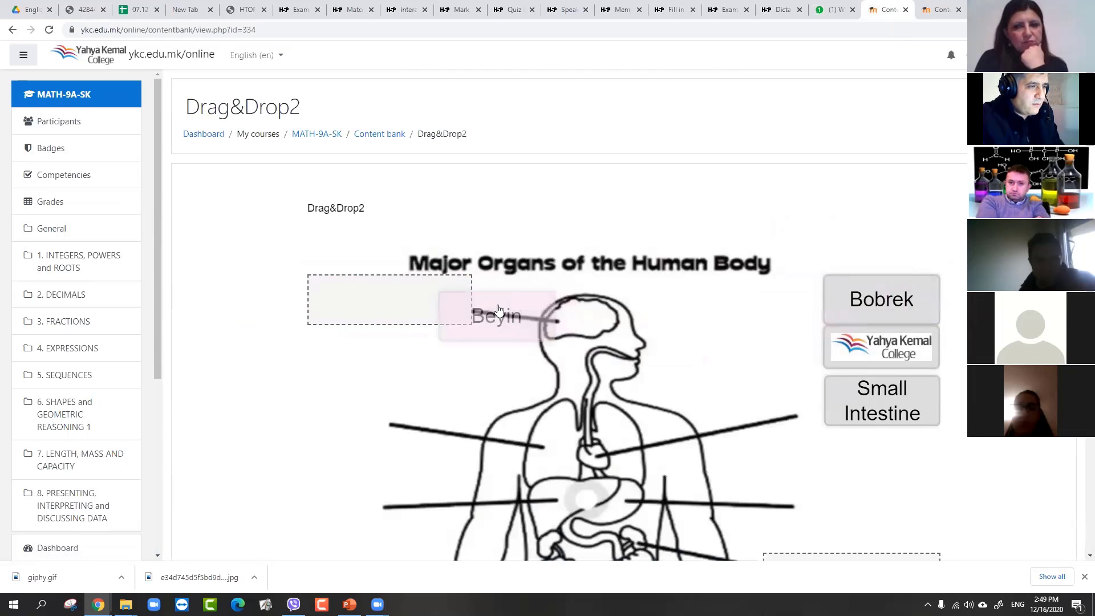
Repeat the same partly wrong answer, with Beyin and Bobrek swapped and the logo on the brain zone, and check how it is scored
drag(890, 289, 389, 290)
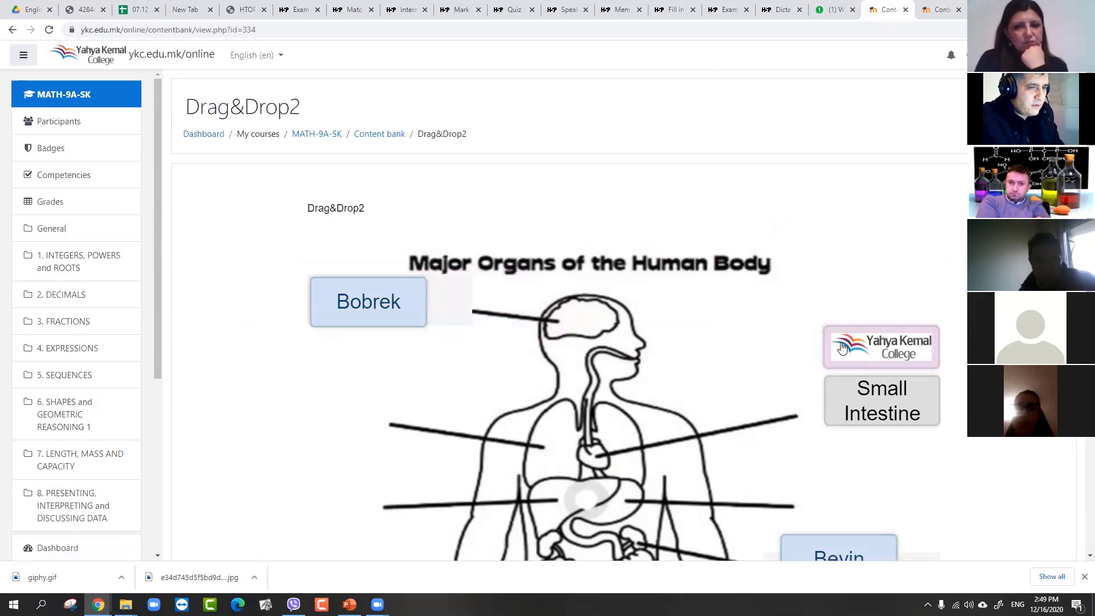
scroll(875, 158, down, 4)
drag(874, 133, 370, 100)
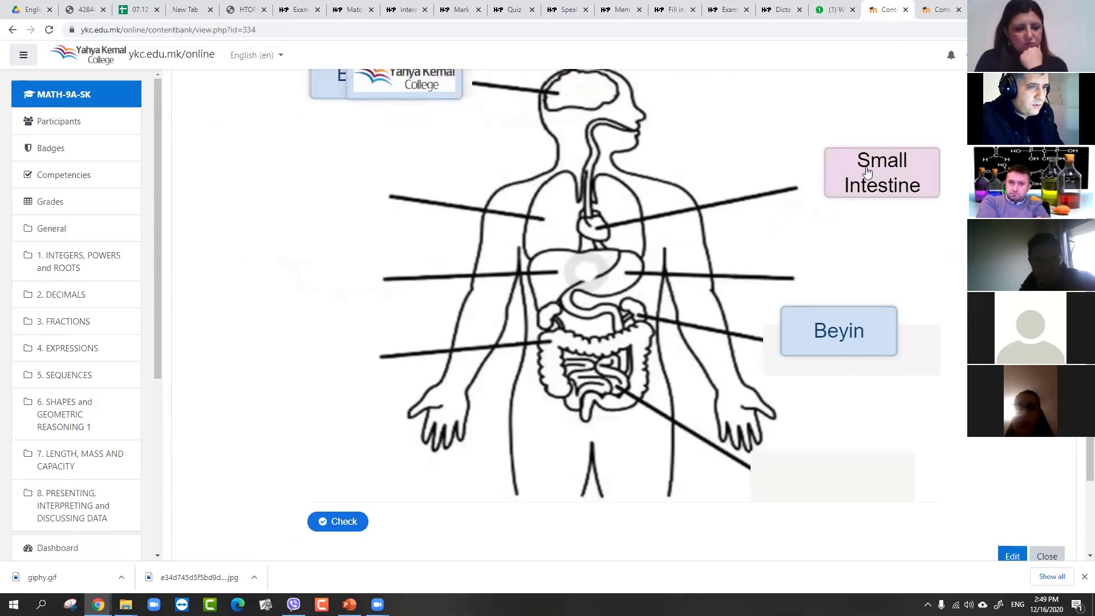
drag(881, 171, 881, 497)
click(344, 522)
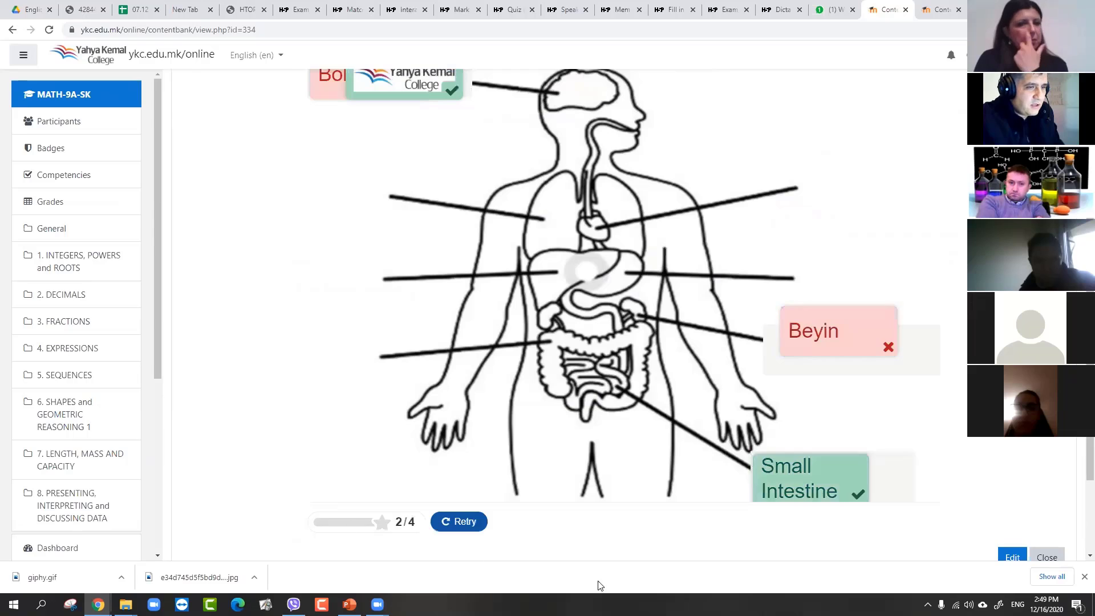
scroll(749, 537, up, 3)
scroll(803, 337, down, 4)
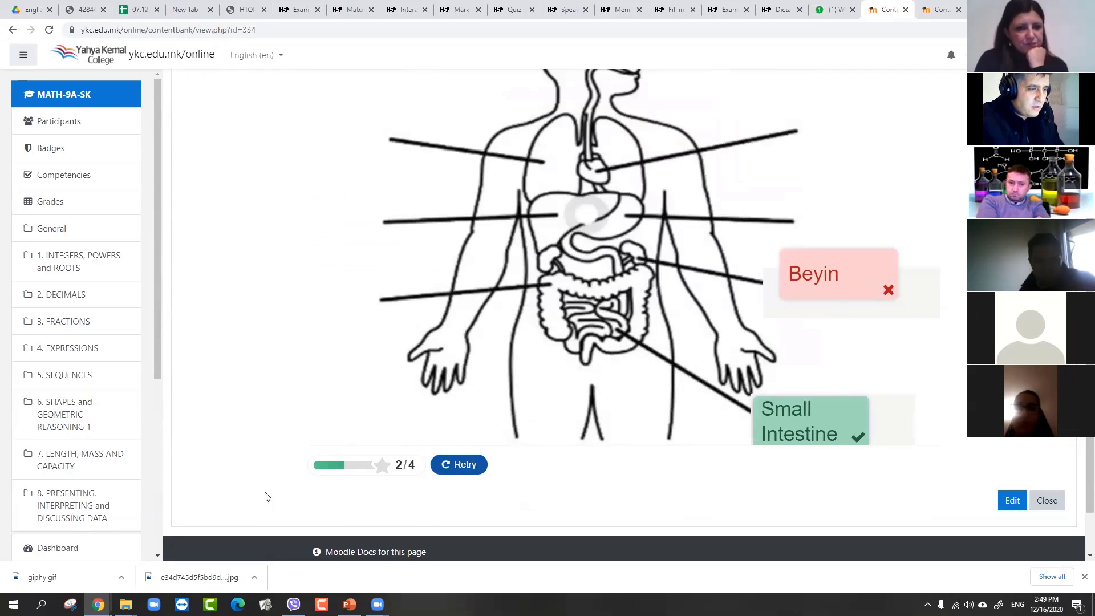
scroll(830, 269, up, 5)
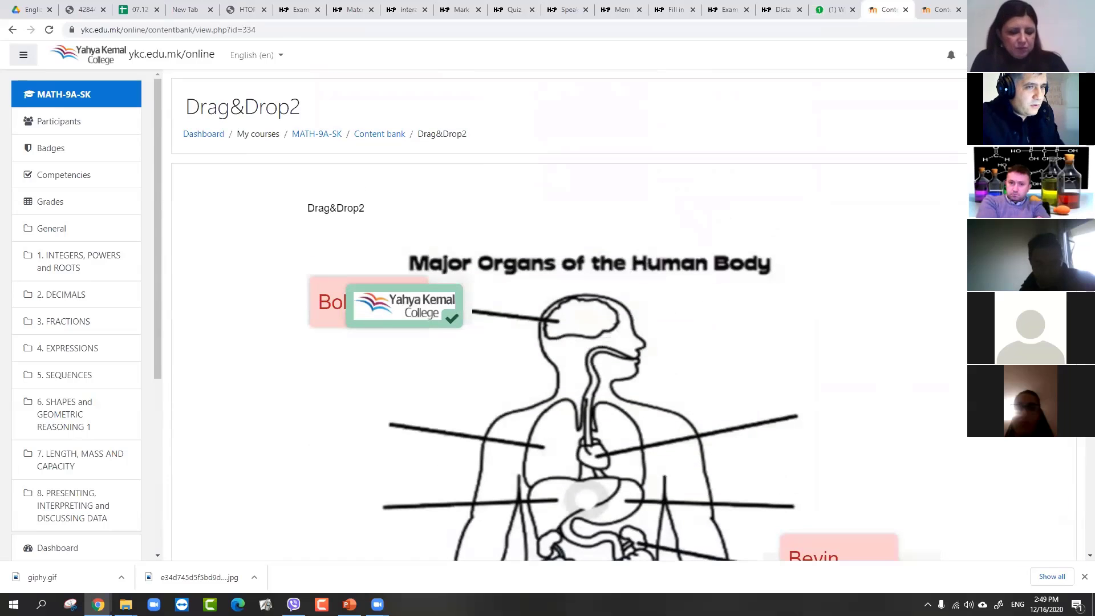
scroll(627, 342, down, 6)
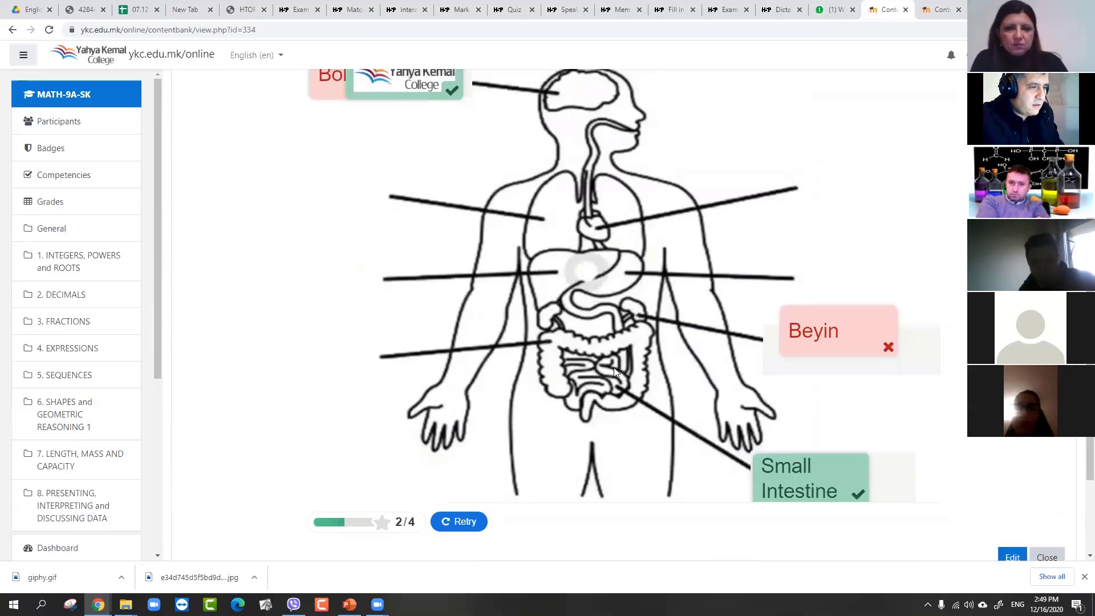
Retry the exercise with Beyin and the college logo on the brain zone, Bobrek on the kidney zone and Small Intestine on its own, and check it
click(458, 468)
scroll(673, 340, up, 5)
drag(882, 239, 399, 296)
drag(697, 344, 371, 305)
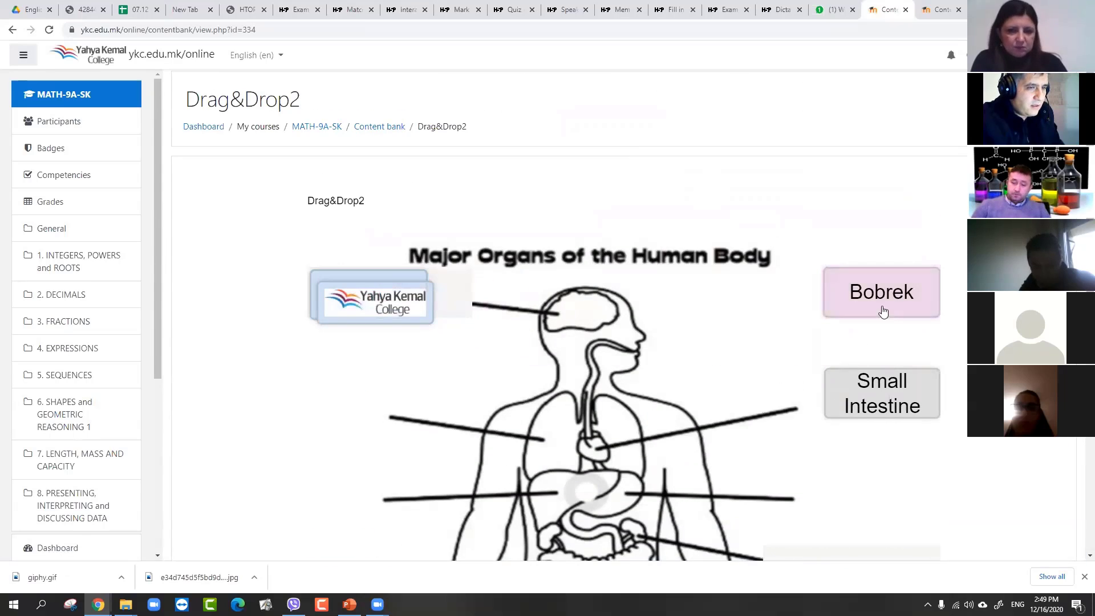
drag(883, 311, 868, 562)
scroll(896, 265, down, 4)
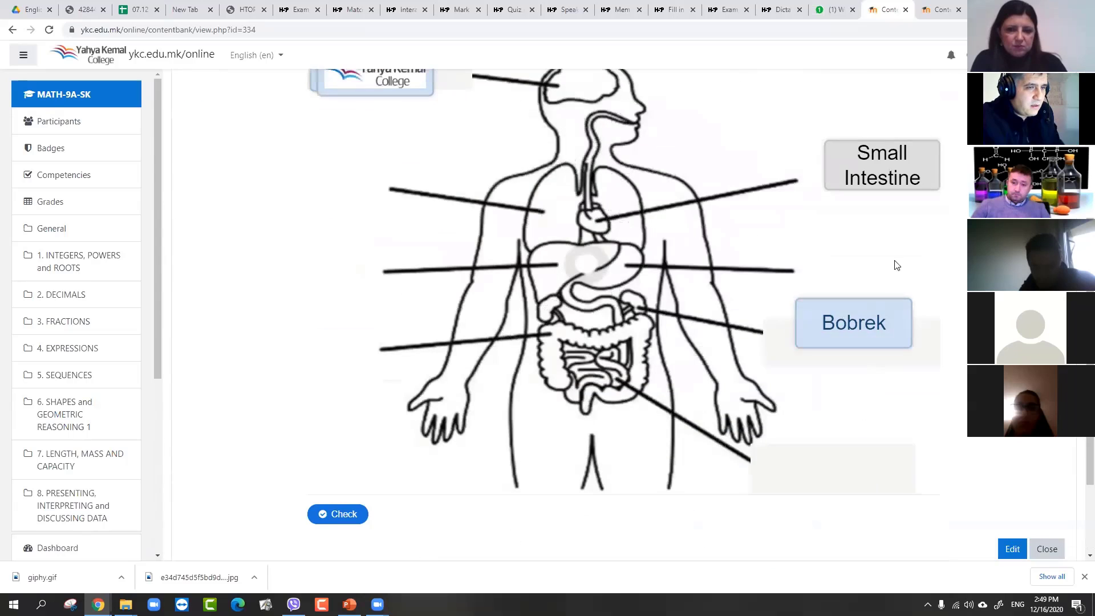
drag(887, 172, 821, 476)
drag(865, 330, 854, 342)
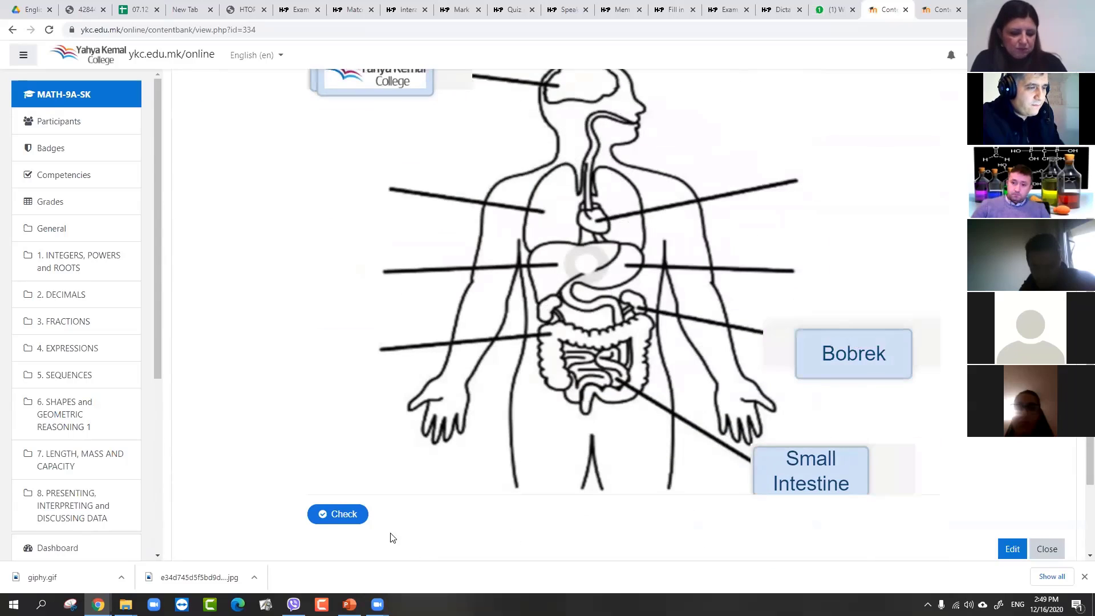
click(343, 514)
scroll(717, 395, up, 4)
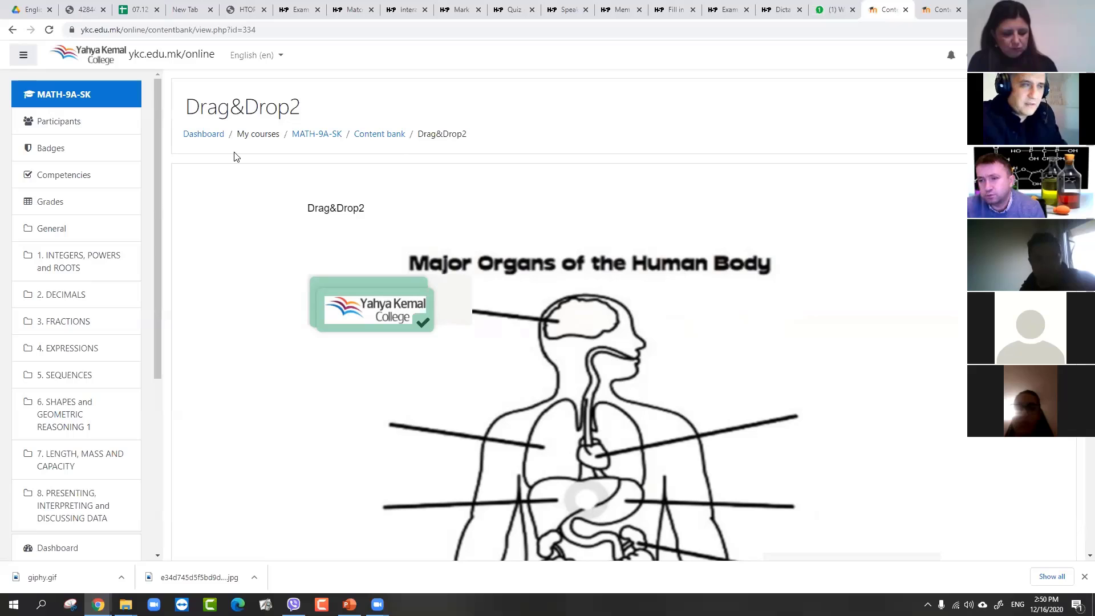
Return to the course's content bank and start adding a new Question Set activity
scroll(98, 390, down, 5)
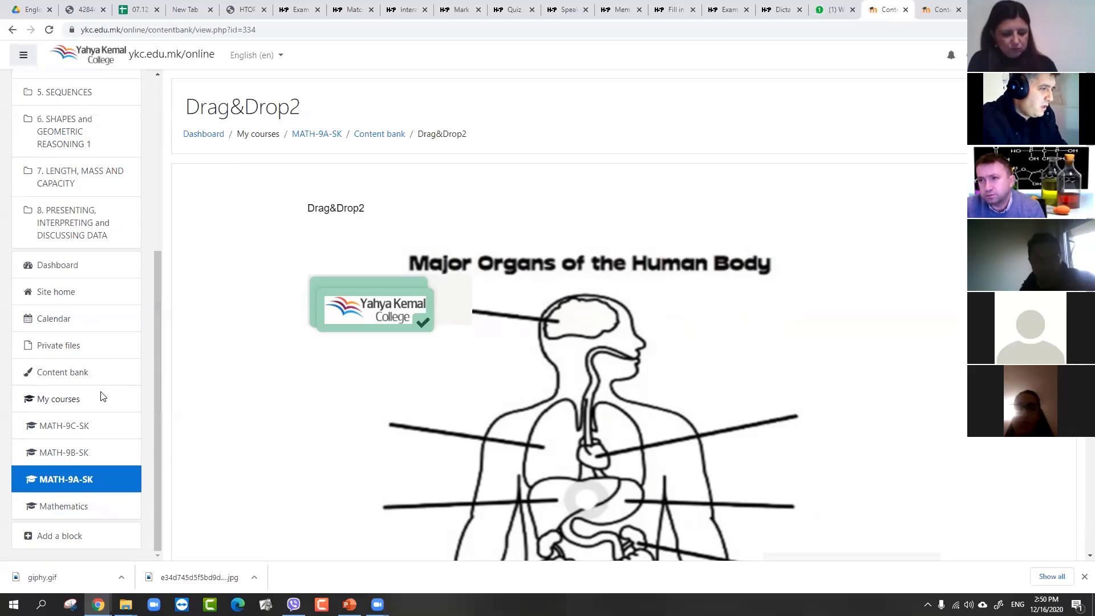
click(54, 374)
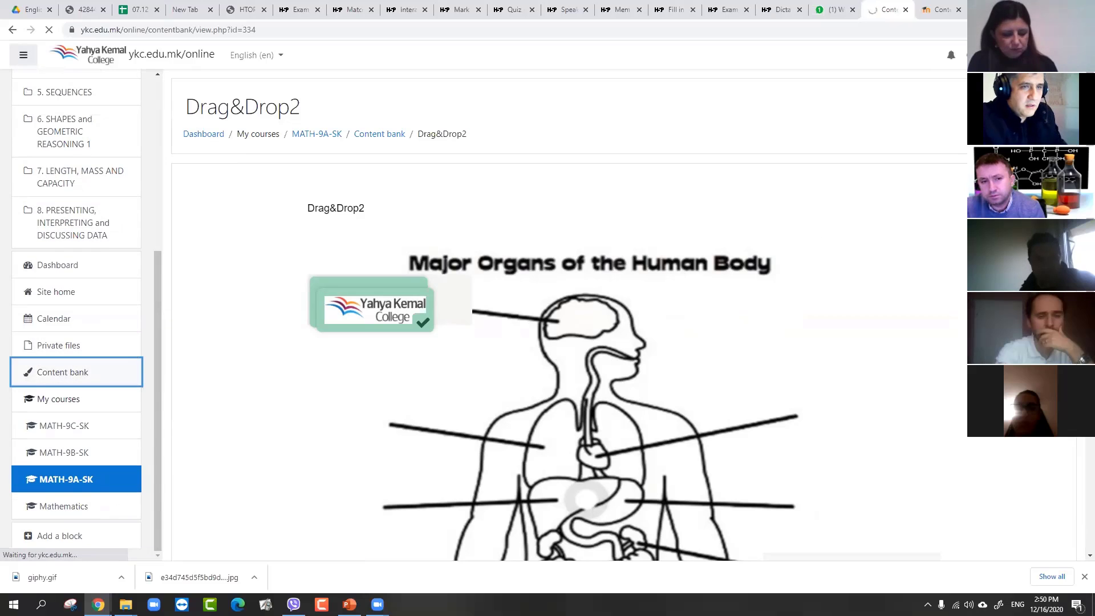
click(938, 196)
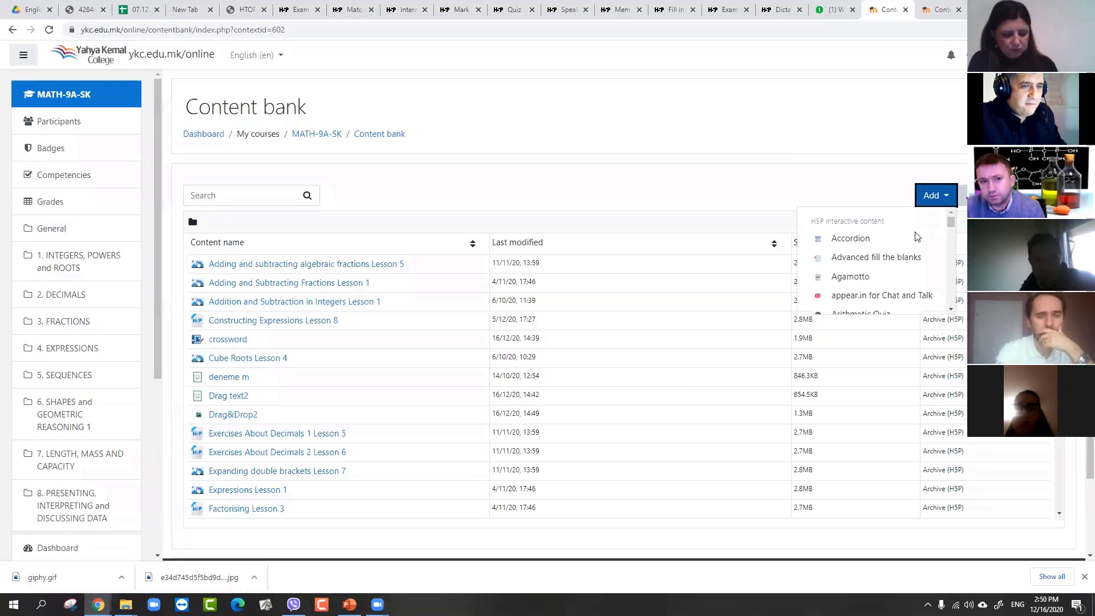
scroll(892, 272, down, 4)
scroll(893, 272, down, 4)
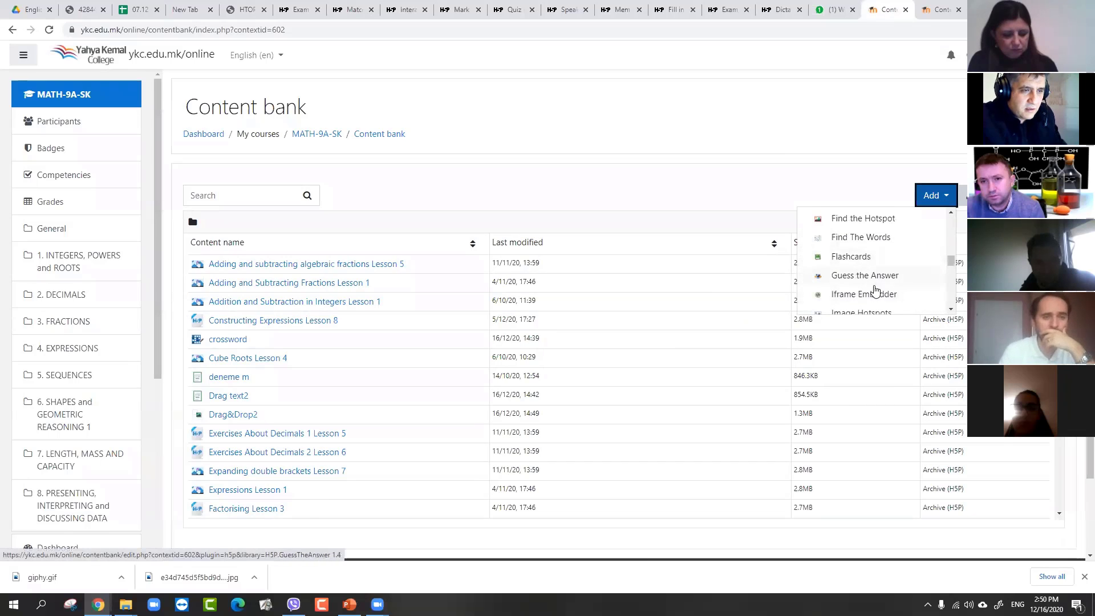
scroll(867, 295, down, 6)
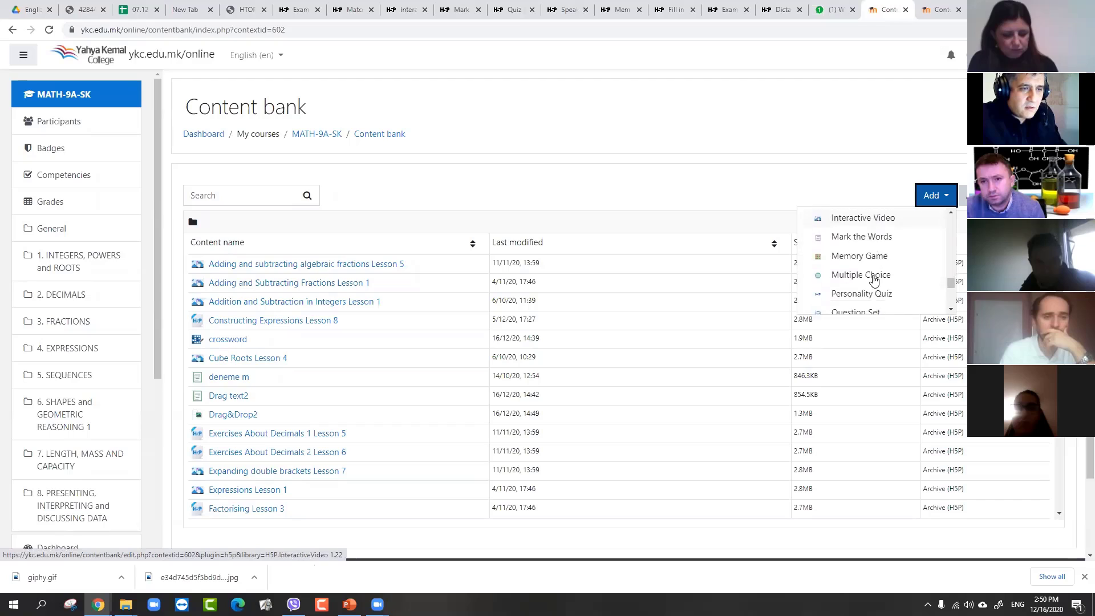
click(868, 257)
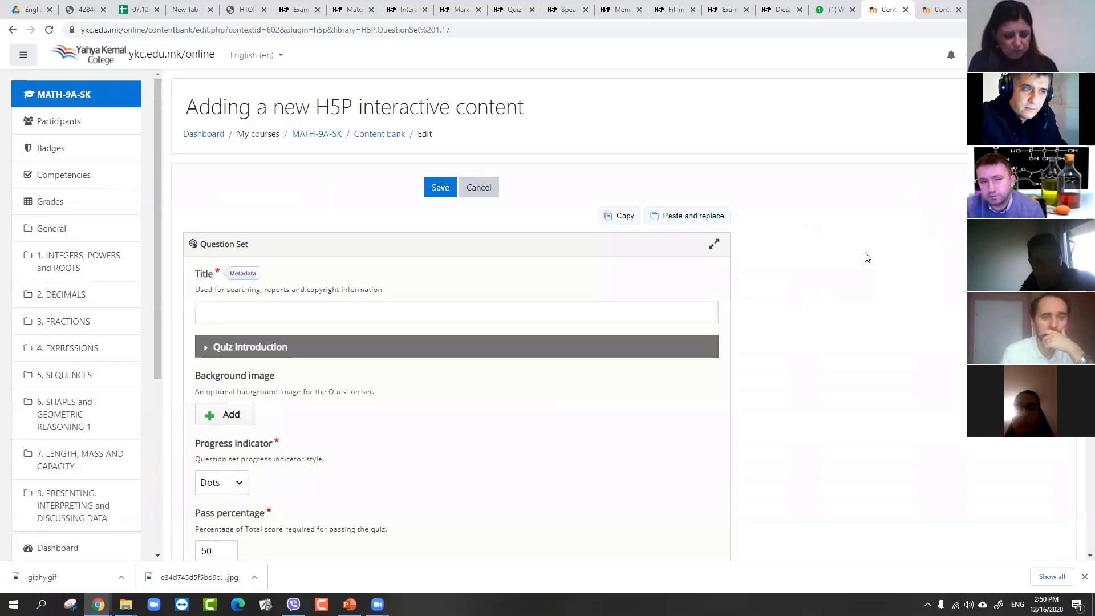
Look over the Question Set's settings and choose Multiple Choice as the type of the first question
scroll(607, 246, down, 4)
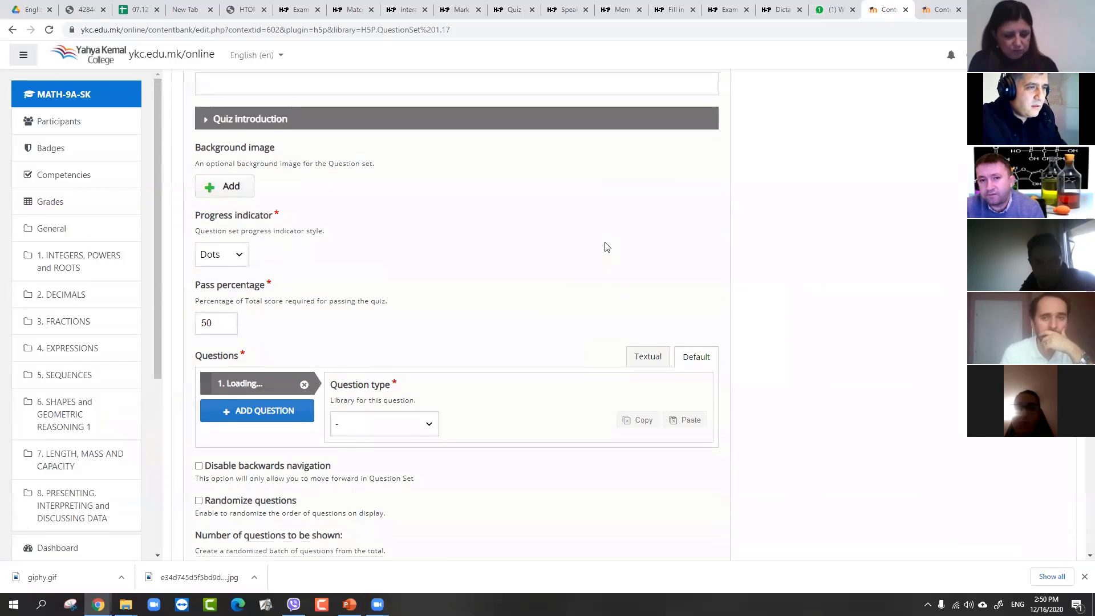
scroll(501, 284, down, 2)
scroll(692, 171, up, 4)
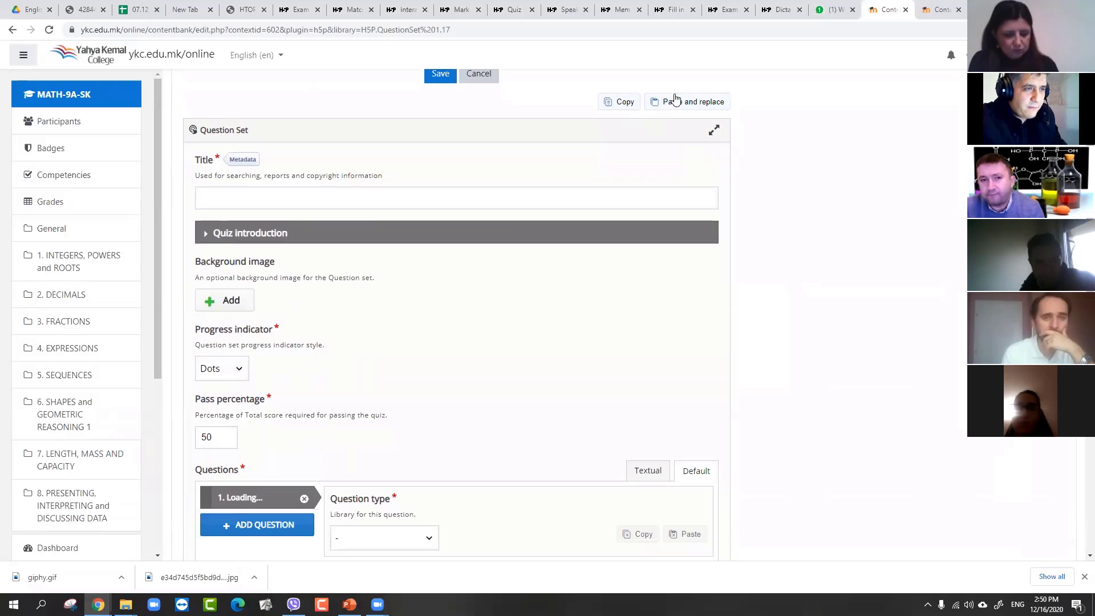
scroll(528, 269, down, 4)
scroll(330, 262, up, 1)
scroll(399, 285, down, 1)
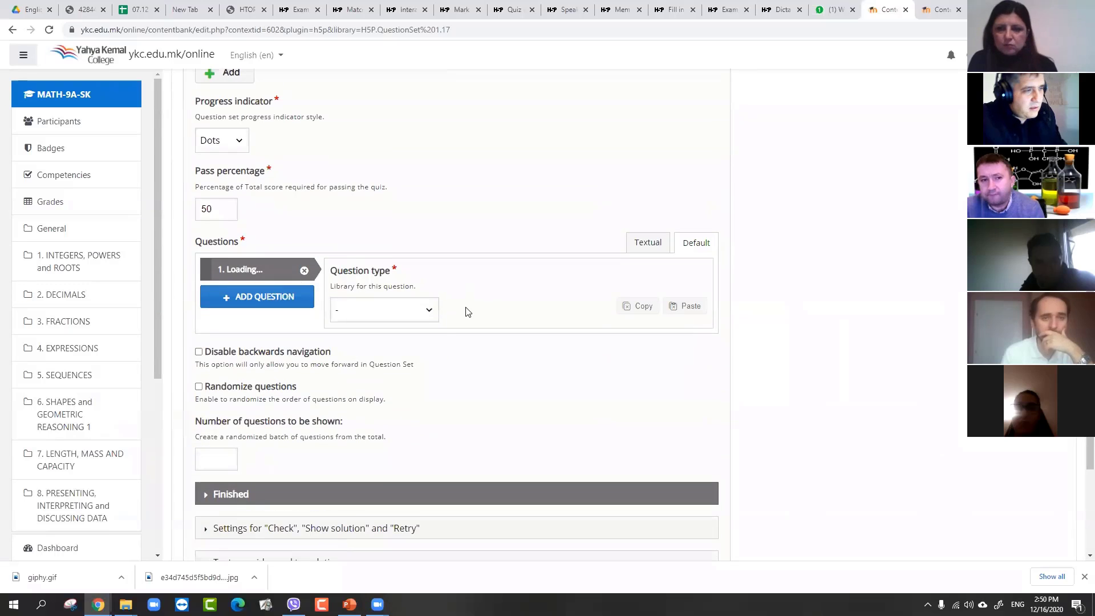
click(420, 311)
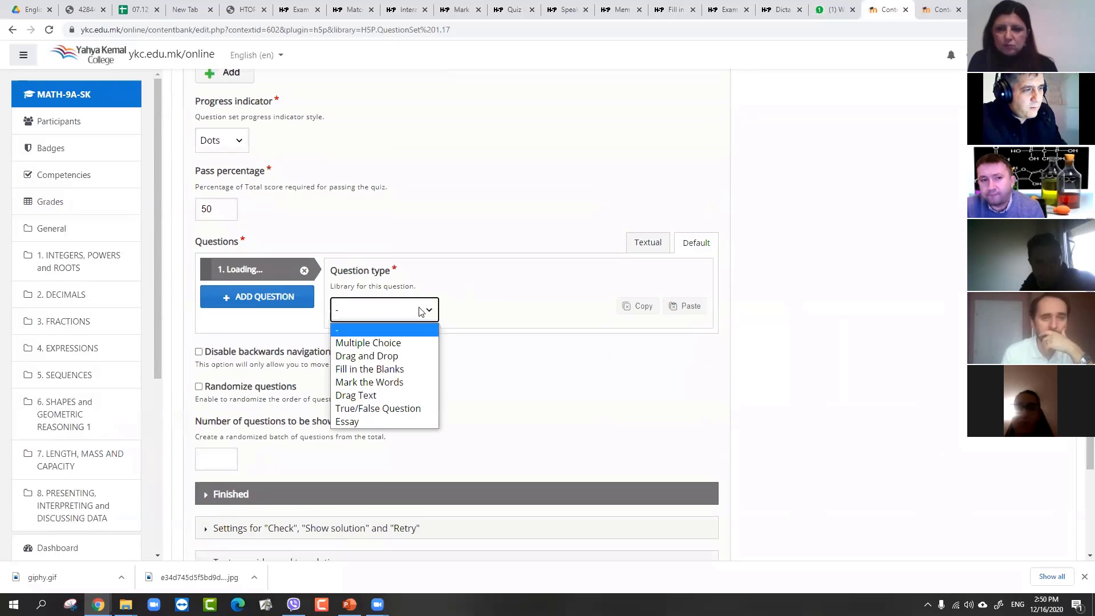
click(406, 342)
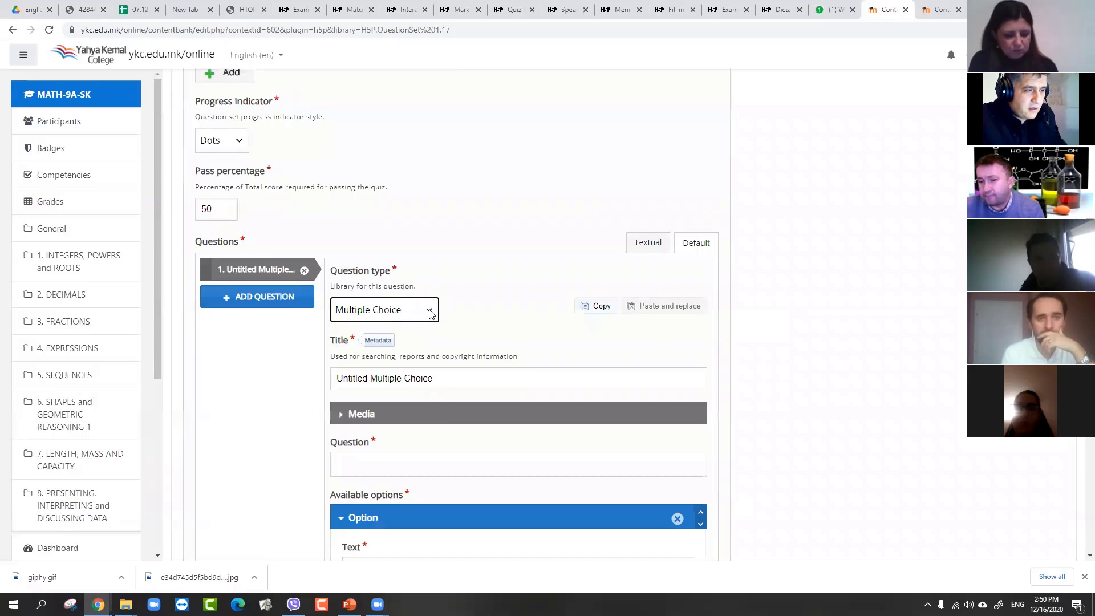
Try switching the first question to Drag and Drop, cancel the content type change, and view the other question types offered
click(429, 311)
click(391, 356)
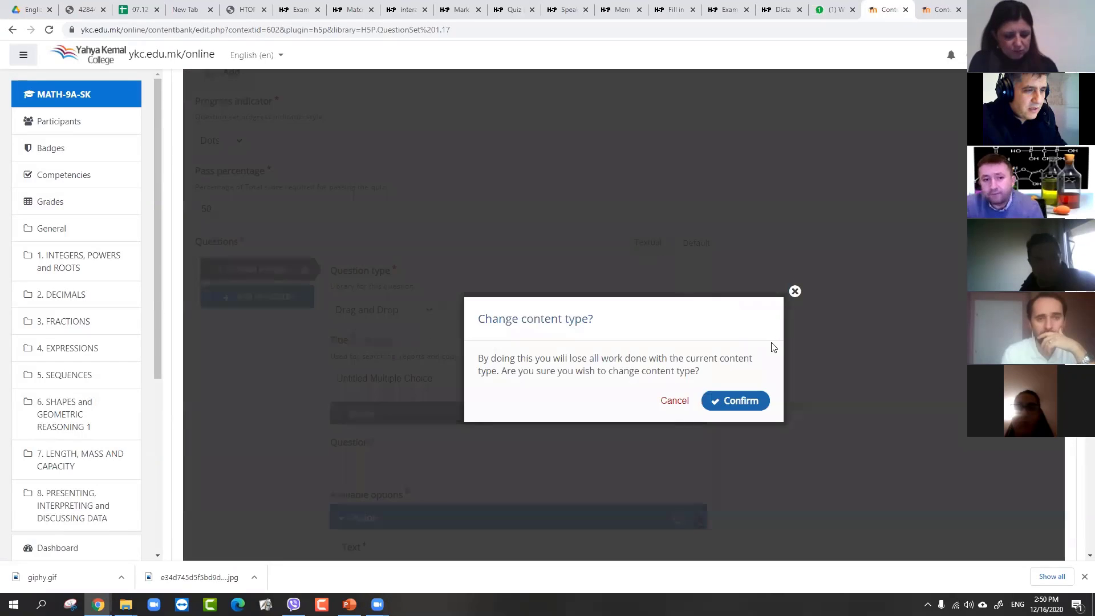
click(794, 292)
click(419, 310)
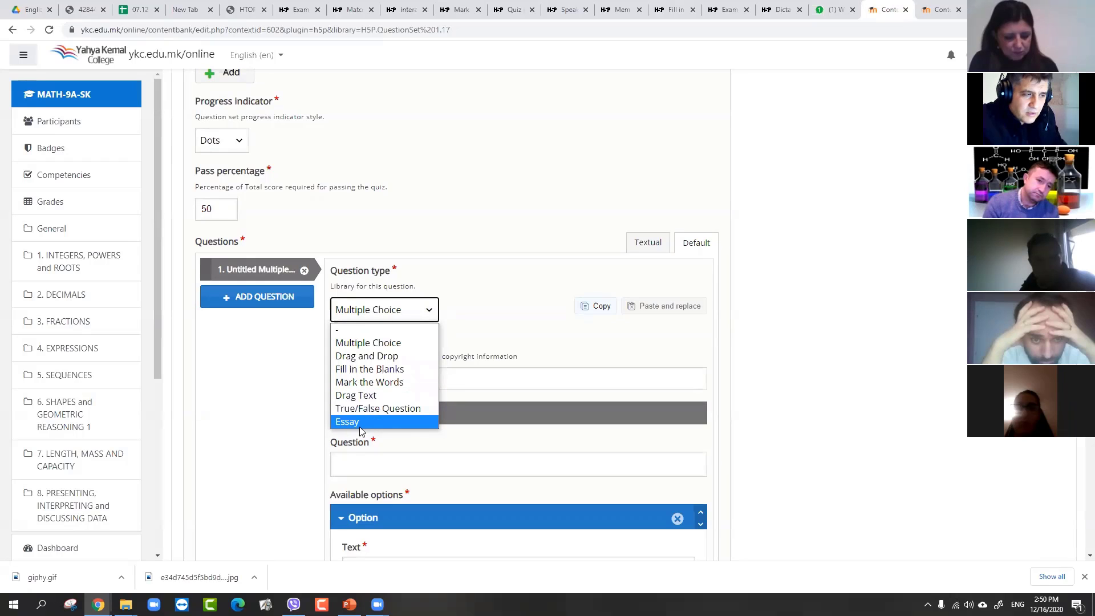
click(234, 378)
scroll(283, 367, up, 6)
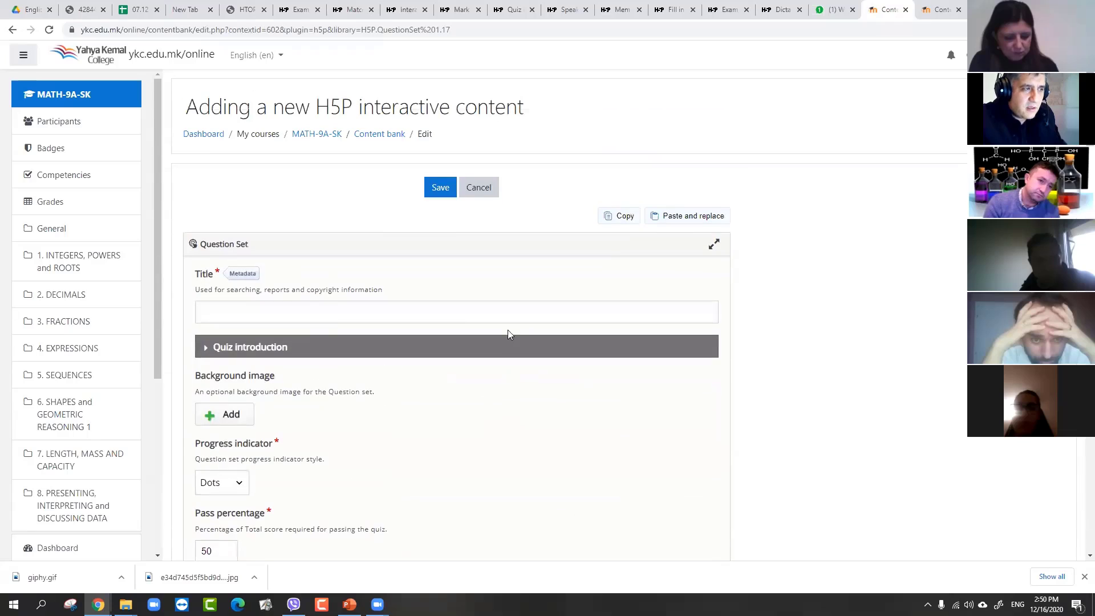
drag(317, 107, 186, 106)
drag(576, 121, 590, 143)
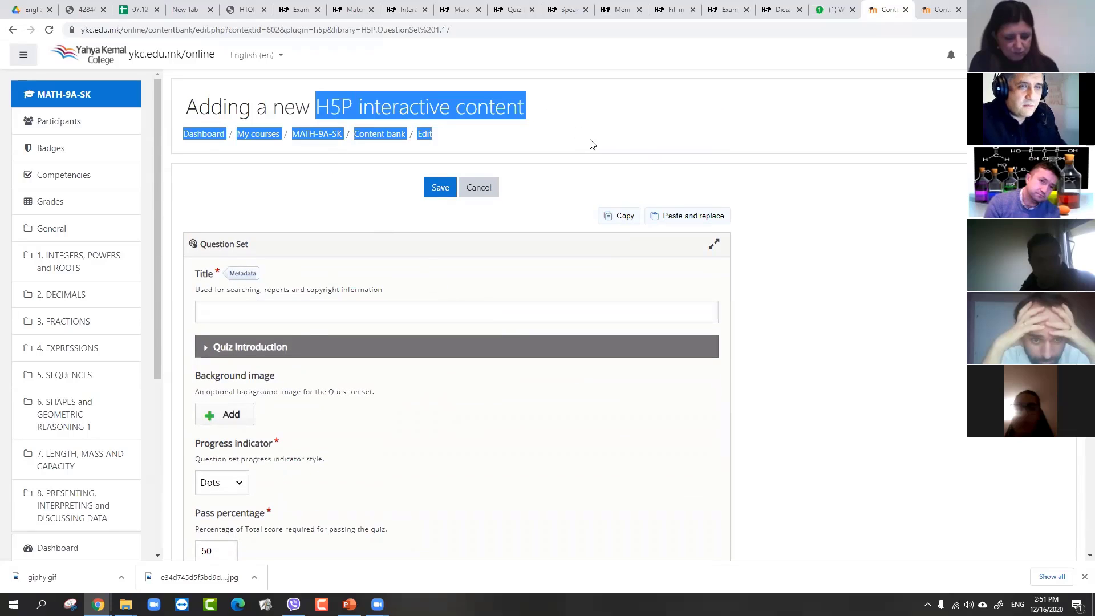
click(598, 139)
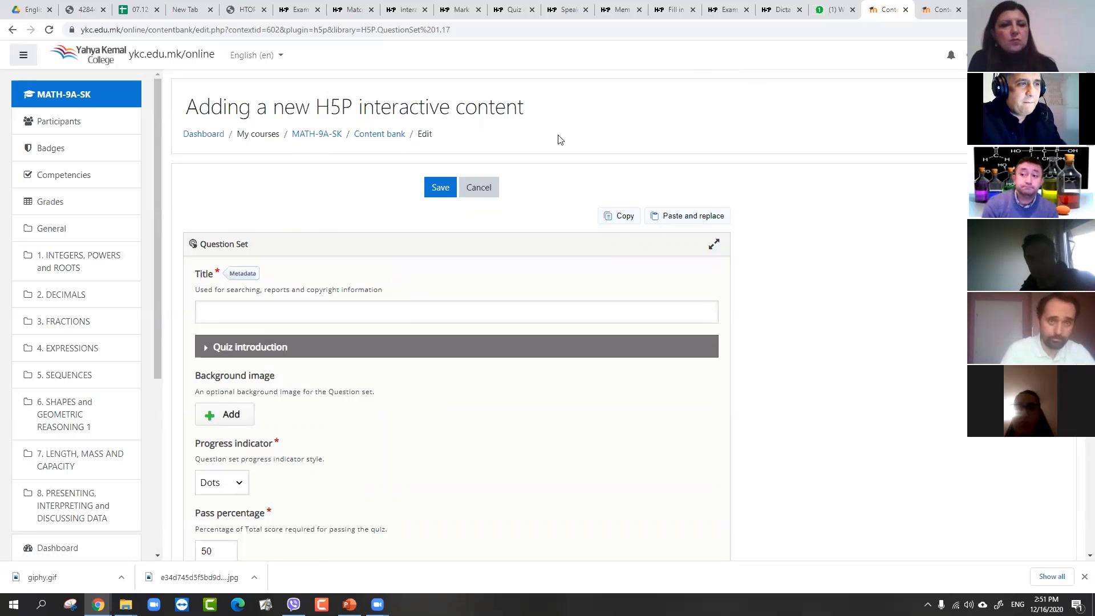
Leave the unsaved form for the content bank, look through the H5P content types on offer, and open a new Question Set again
click(392, 135)
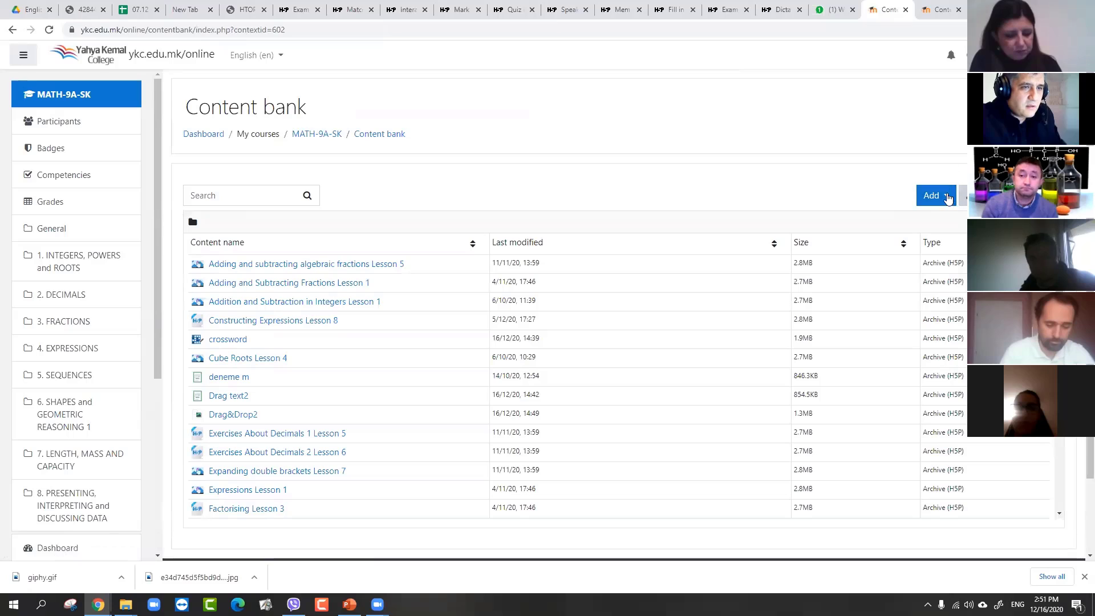
click(948, 199)
scroll(905, 262, down, 7)
scroll(869, 282, up, 1)
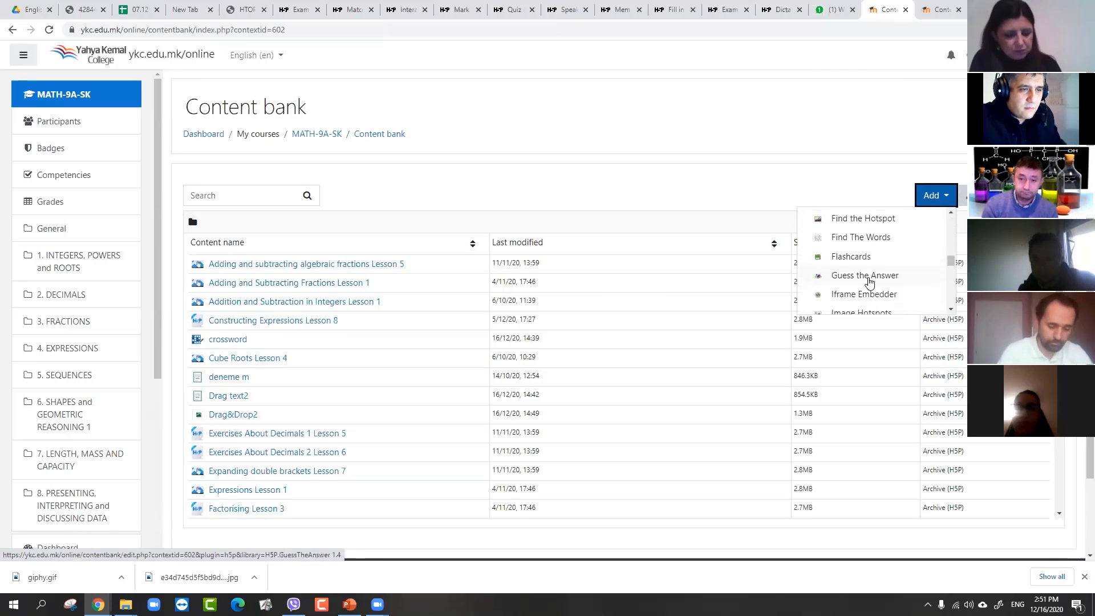
scroll(873, 283, down, 8)
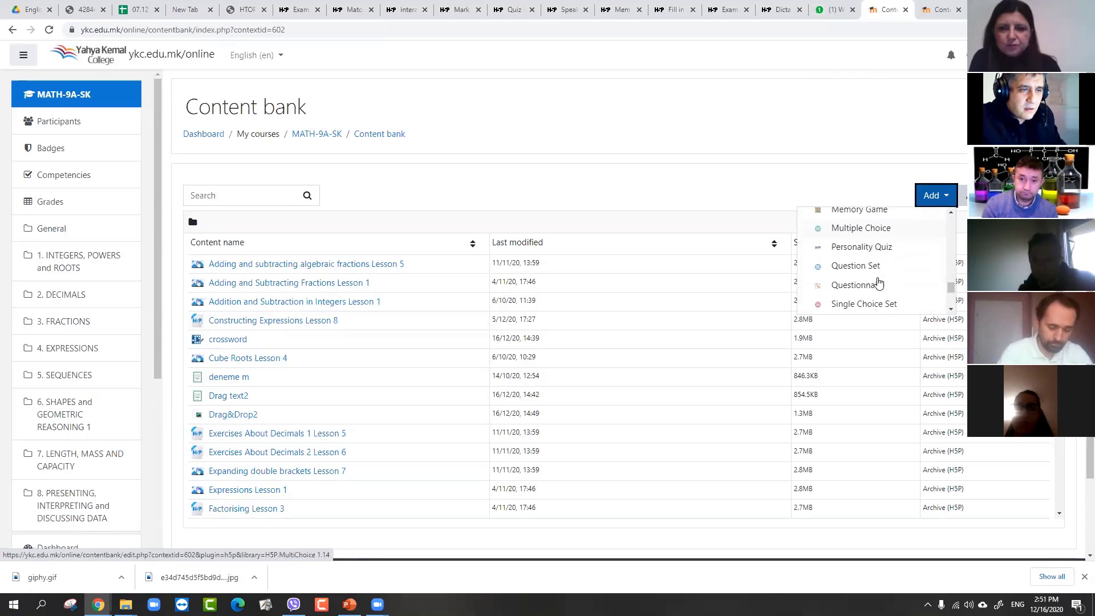
scroll(878, 284, down, 3)
scroll(872, 262, down, 5)
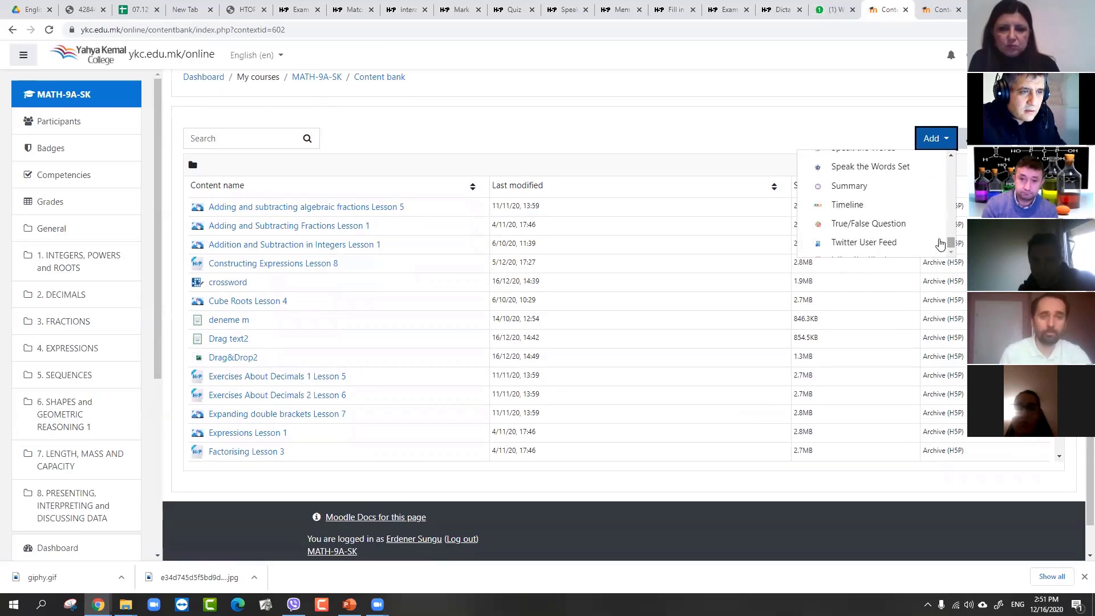
scroll(935, 240, up, 4)
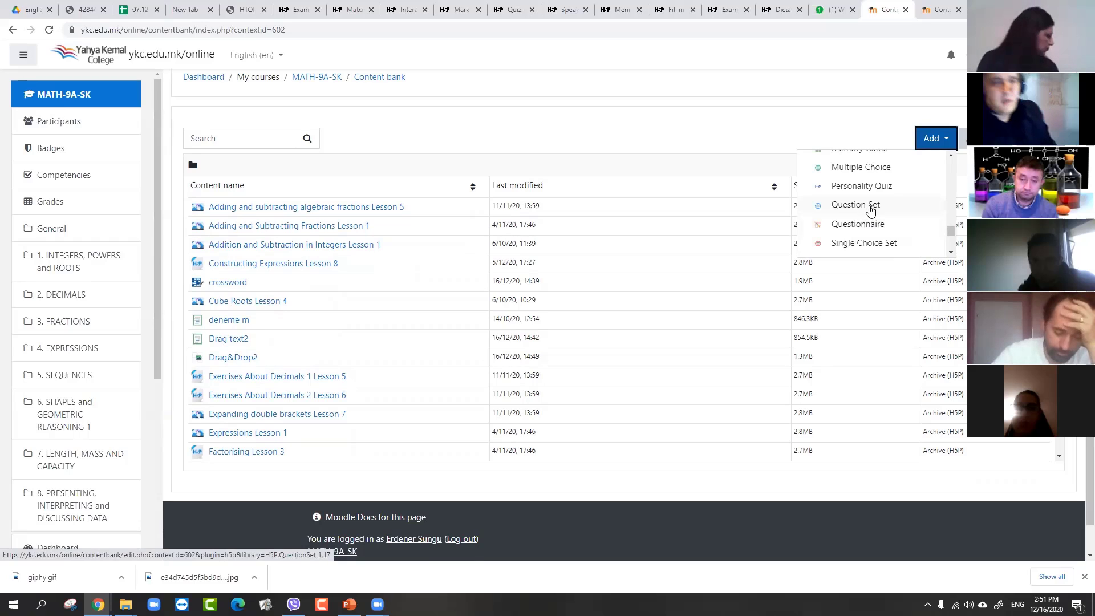
click(871, 210)
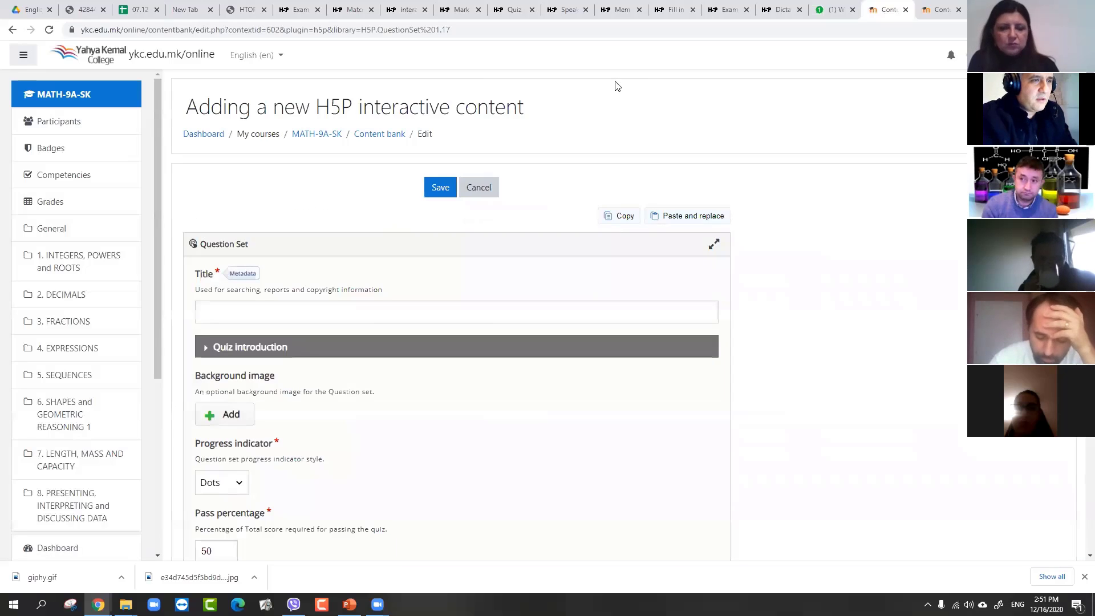
Go back to the content bank and start adding a new Column activity
click(379, 134)
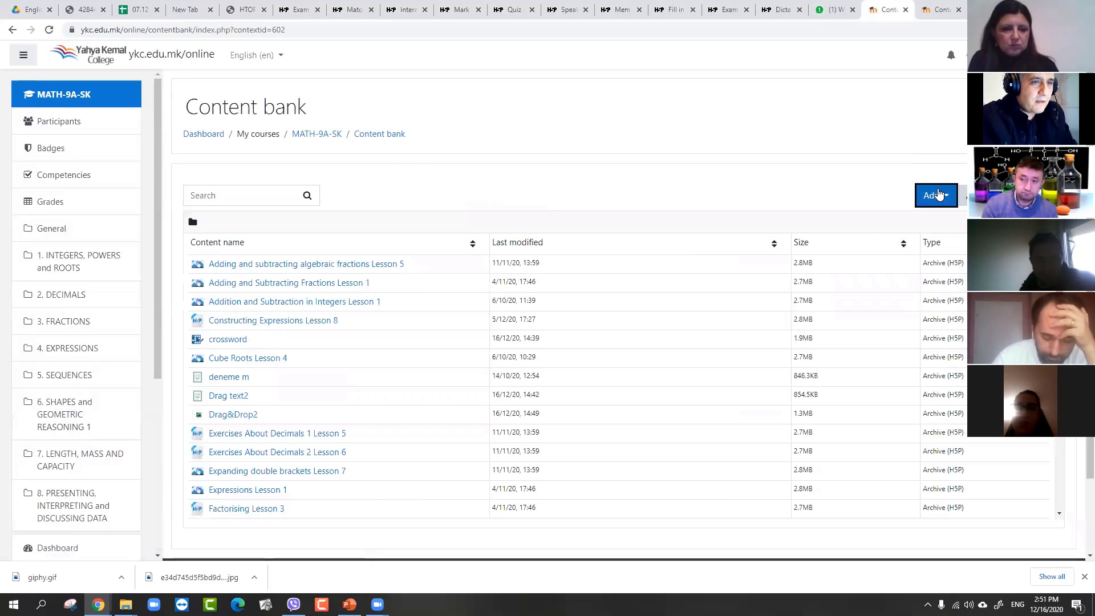
click(938, 195)
scroll(921, 244, down, 1)
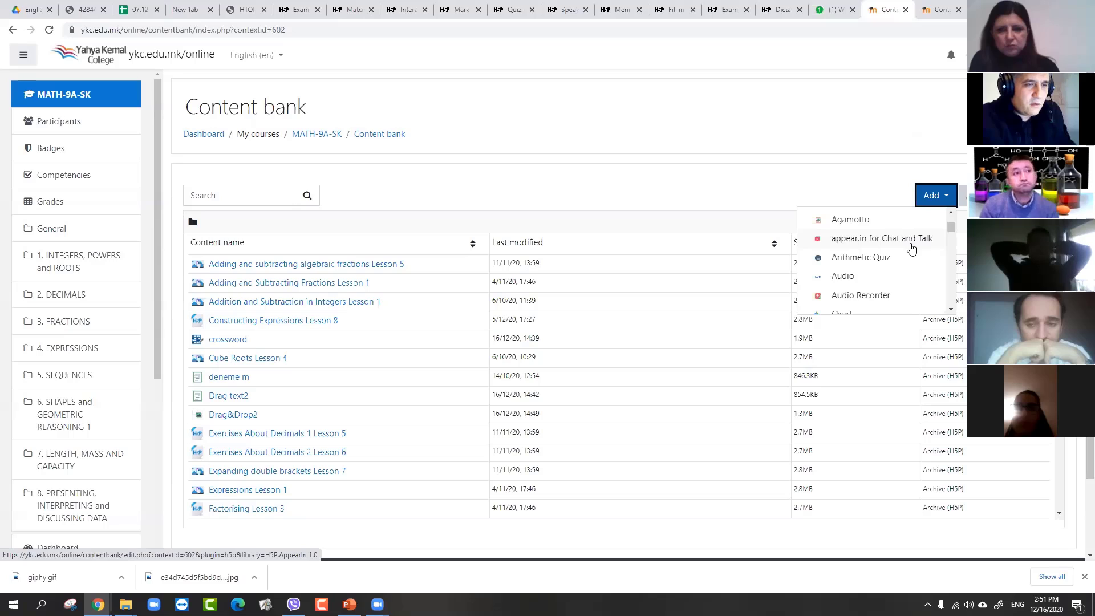
scroll(888, 266, down, 1)
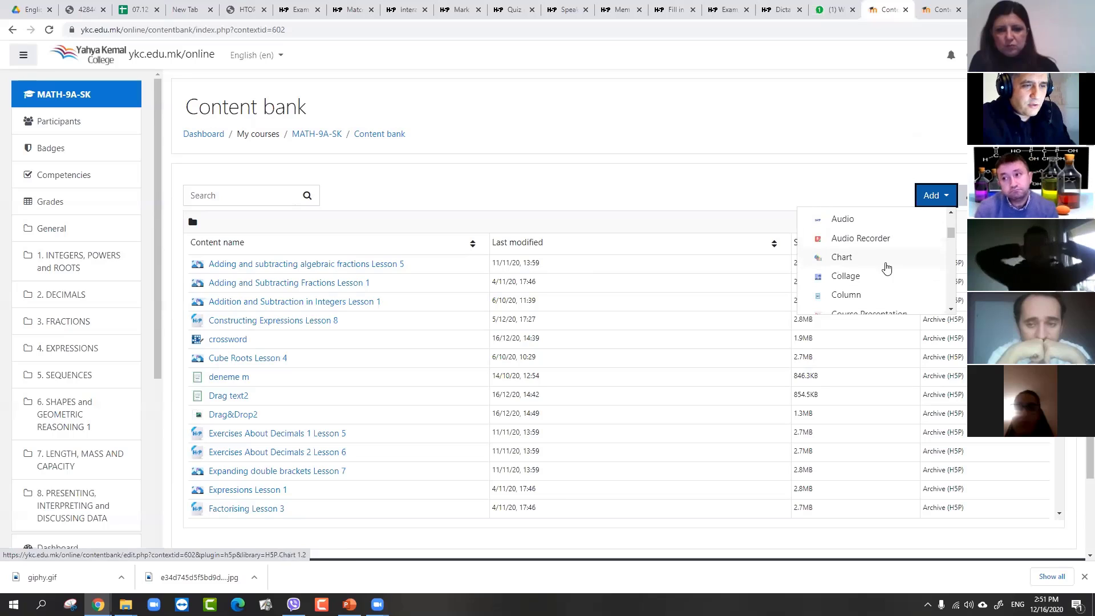
click(849, 294)
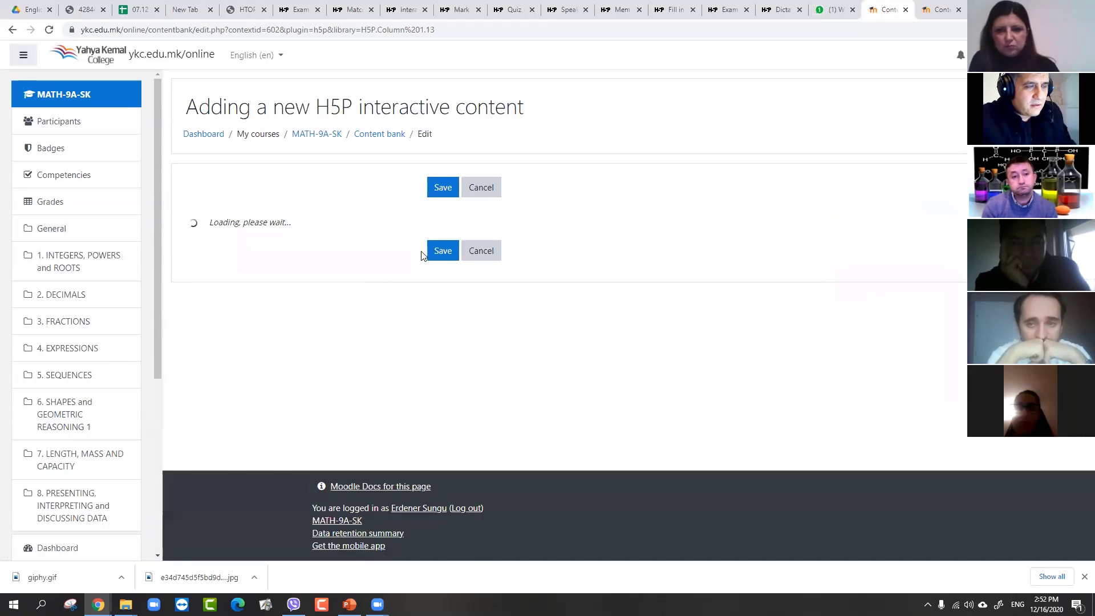
scroll(273, 318, down, 2)
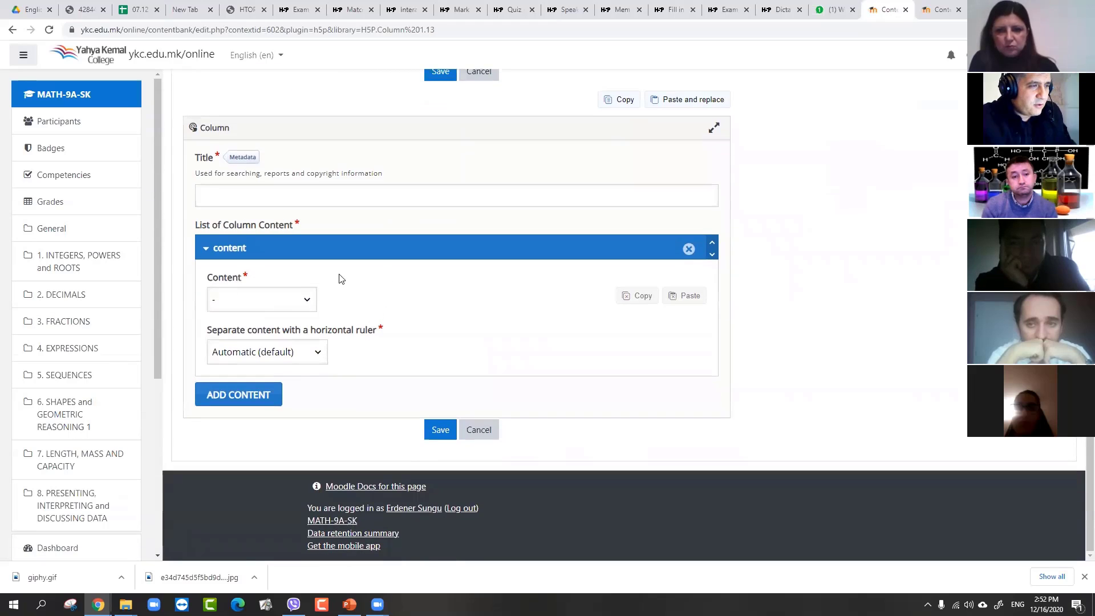
Replace the empty Column content with the copied Find The Words activity "sa" and save it
click(685, 99)
click(747, 234)
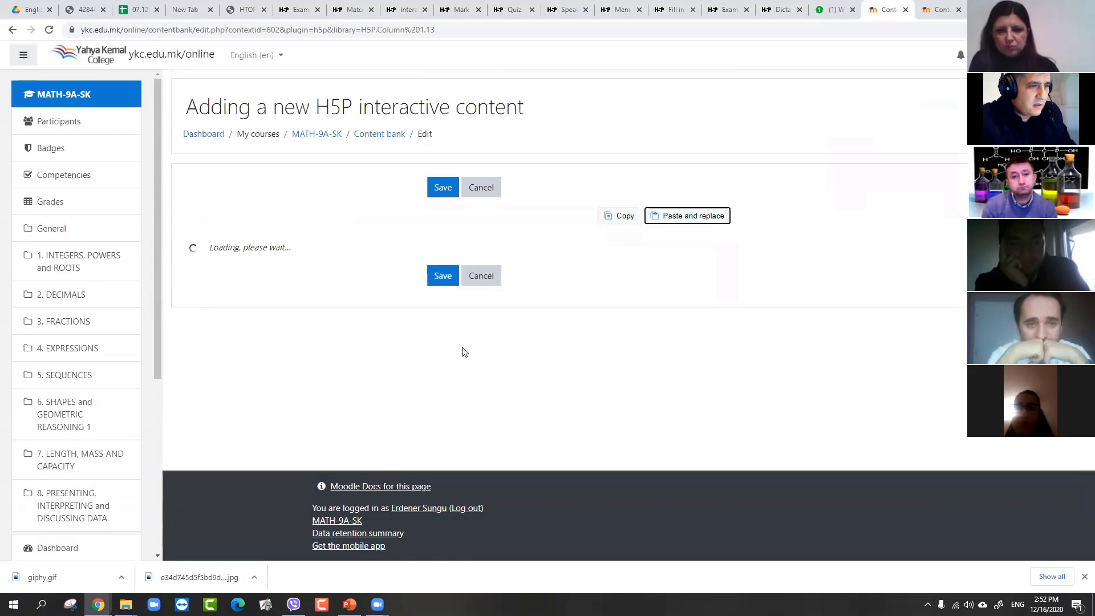
scroll(486, 362, down, 2)
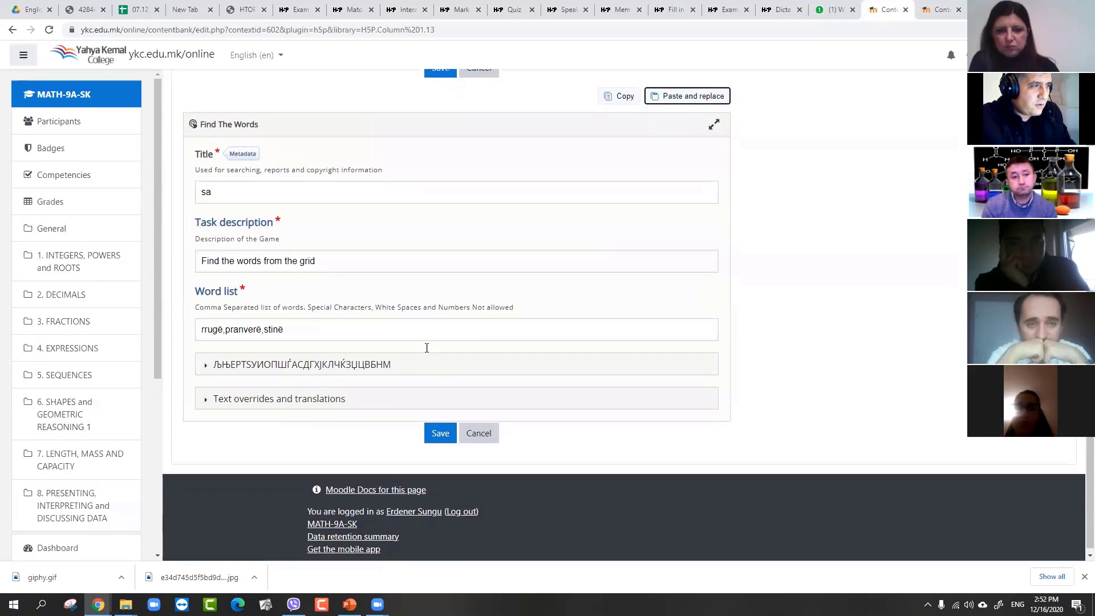
scroll(411, 285, up, 3)
click(442, 188)
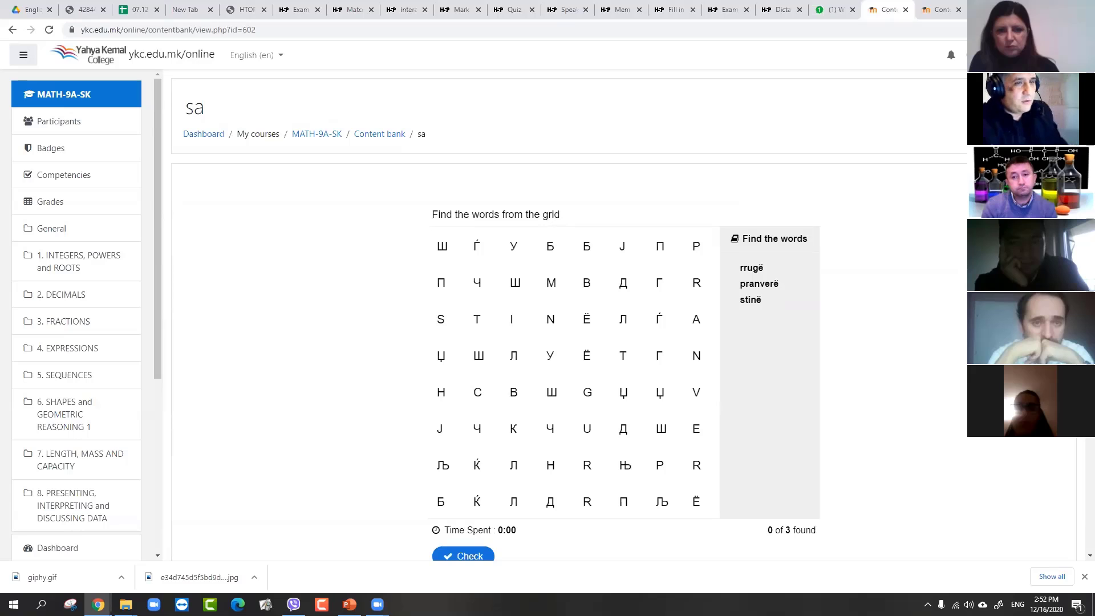
Return to the course content bank and start adding a new Column activity
key(alt+Left)
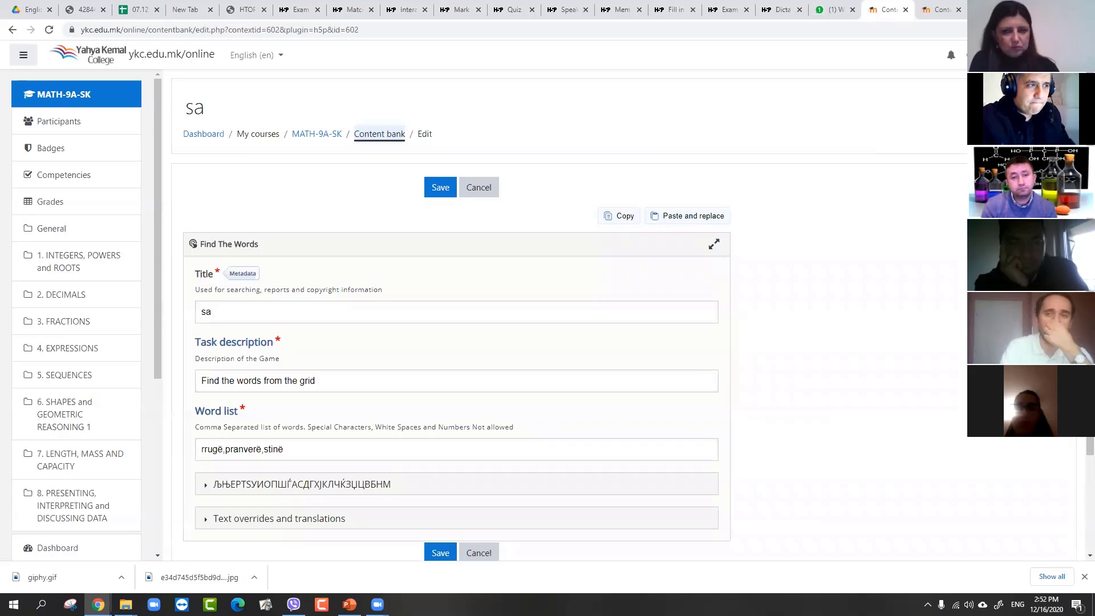
click(366, 139)
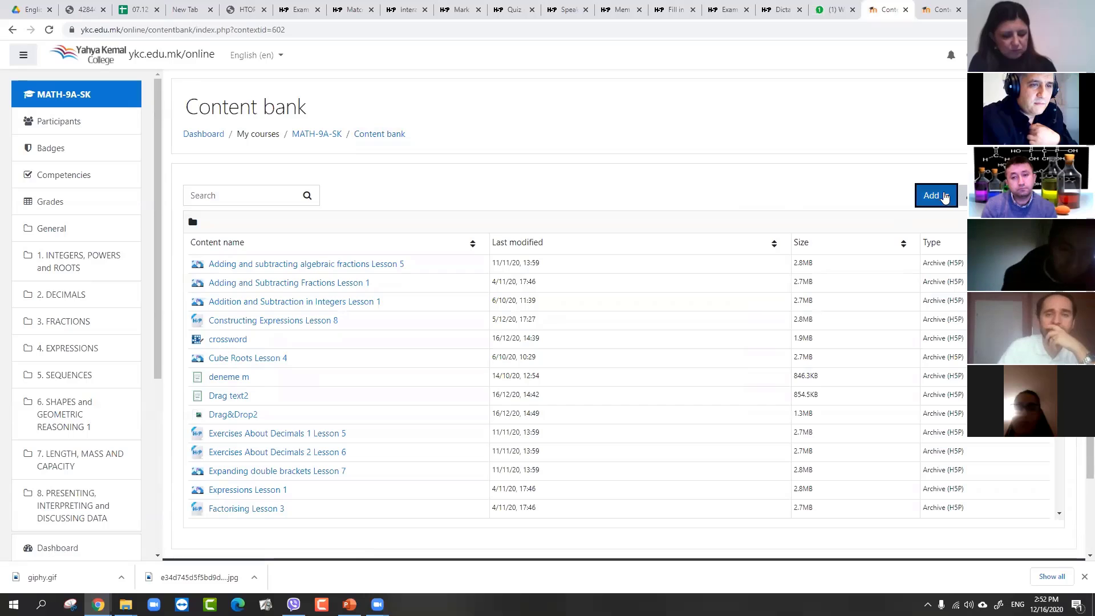
click(932, 195)
scroll(901, 249, down, 2)
click(843, 240)
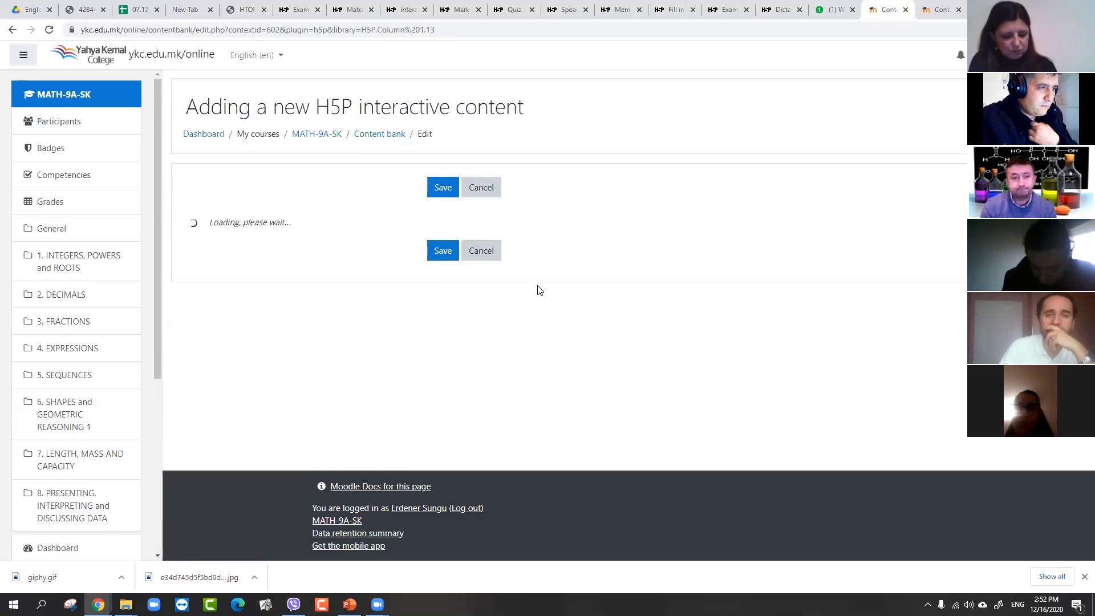
scroll(753, 311, down, 2)
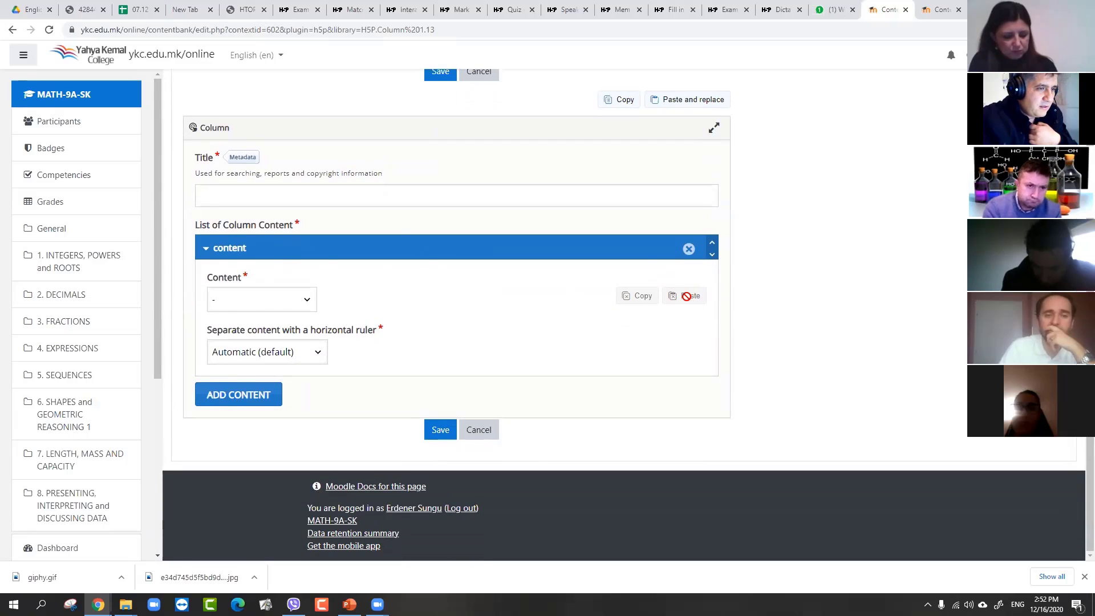
Set the Column's first content to Drag and Drop, switch it to Drag Text, and confirm the content type change
click(262, 300)
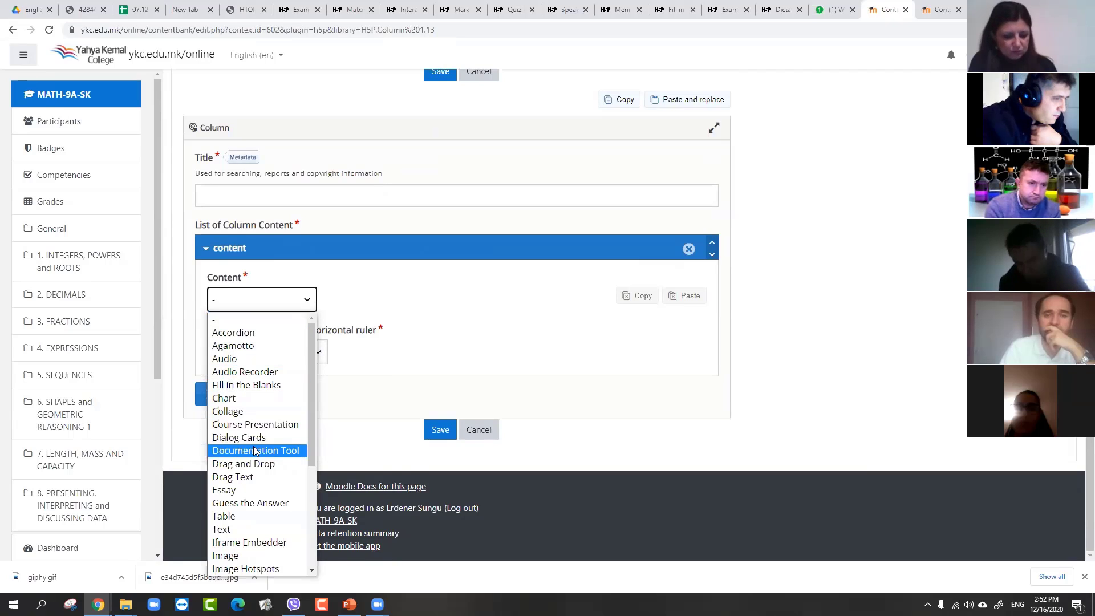
click(256, 465)
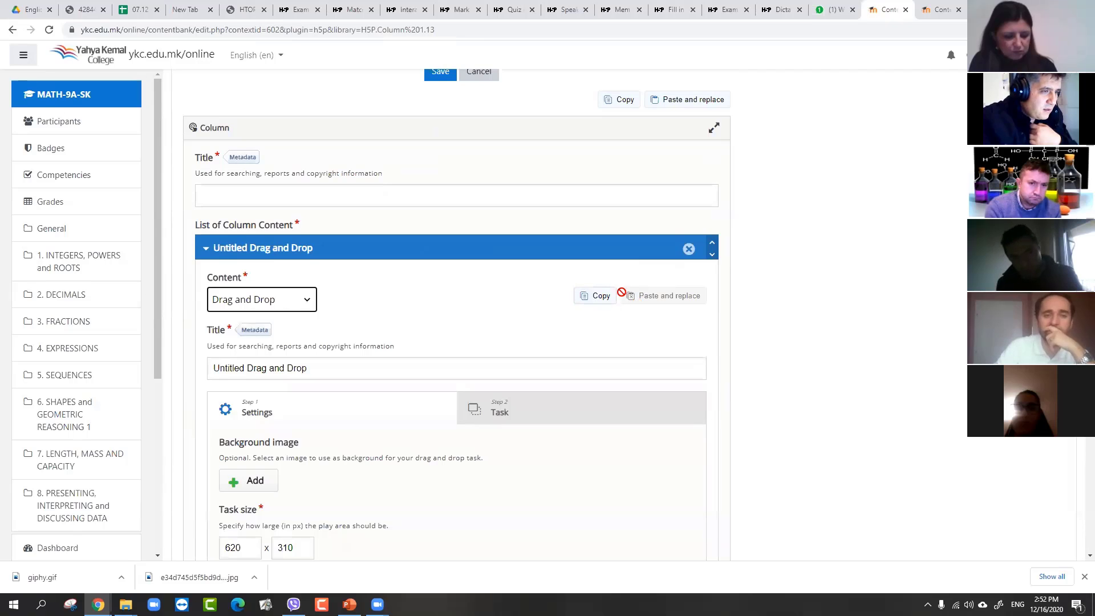
click(260, 300)
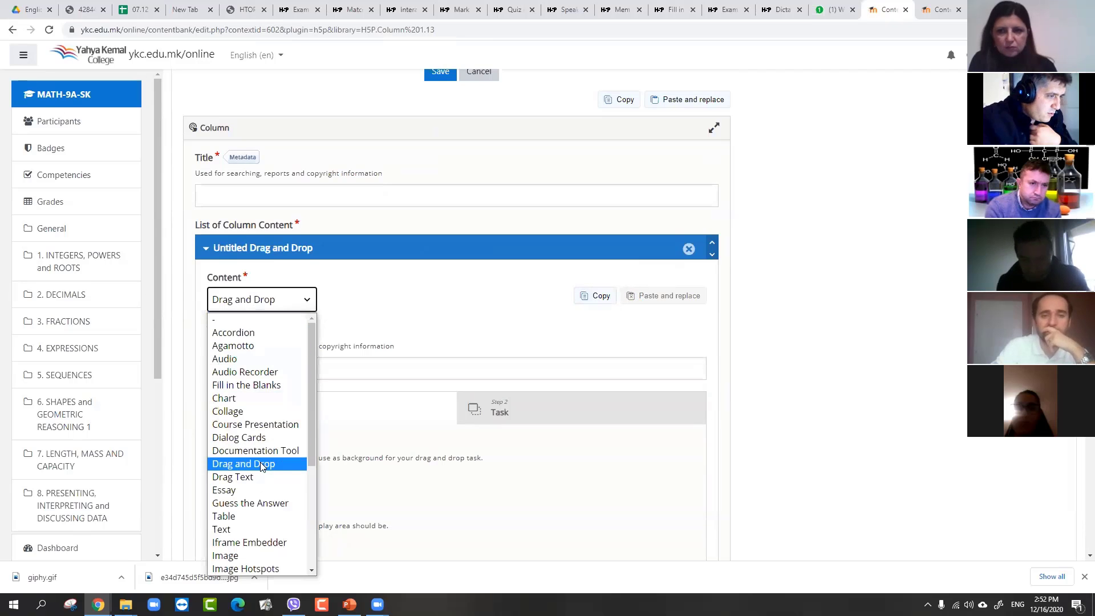
click(246, 477)
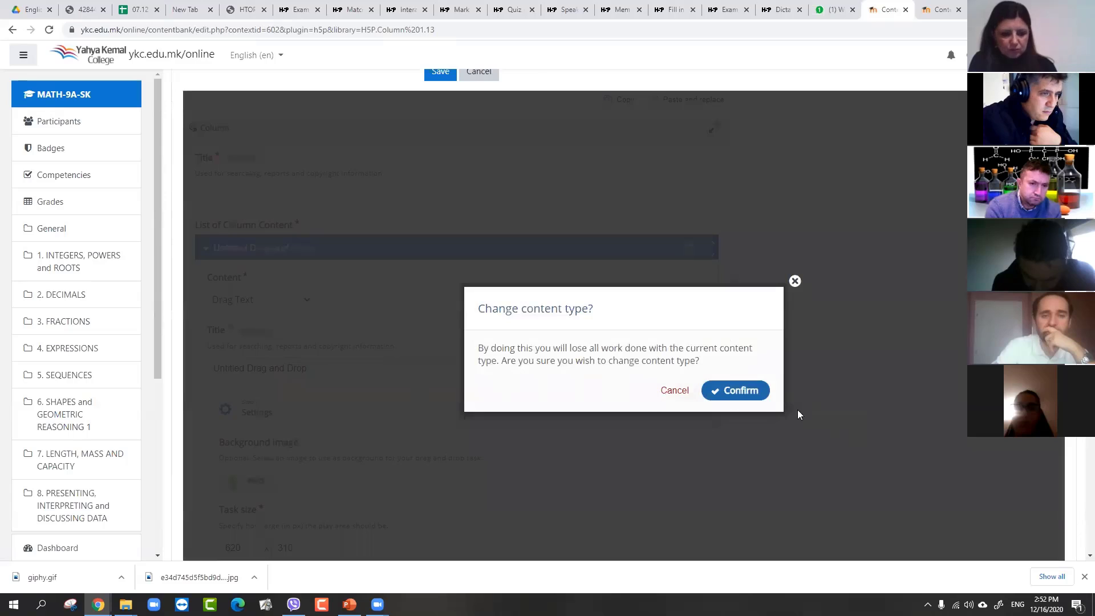
click(735, 390)
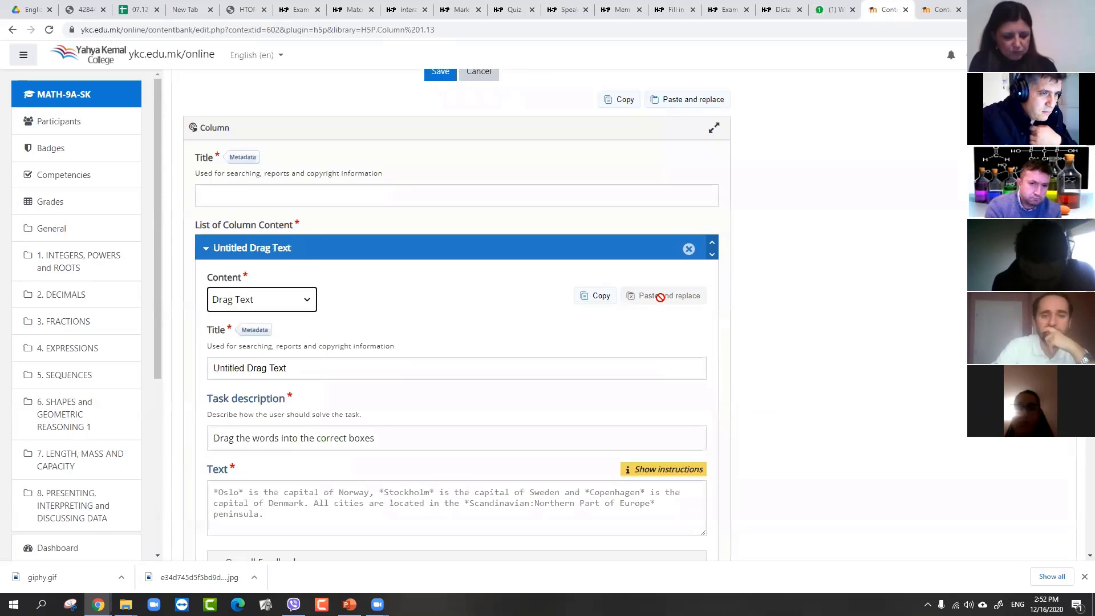
Look through the Column's Drag Text form, from its text instructions and overall feedback to the option for adding more content
scroll(591, 347, down, 1)
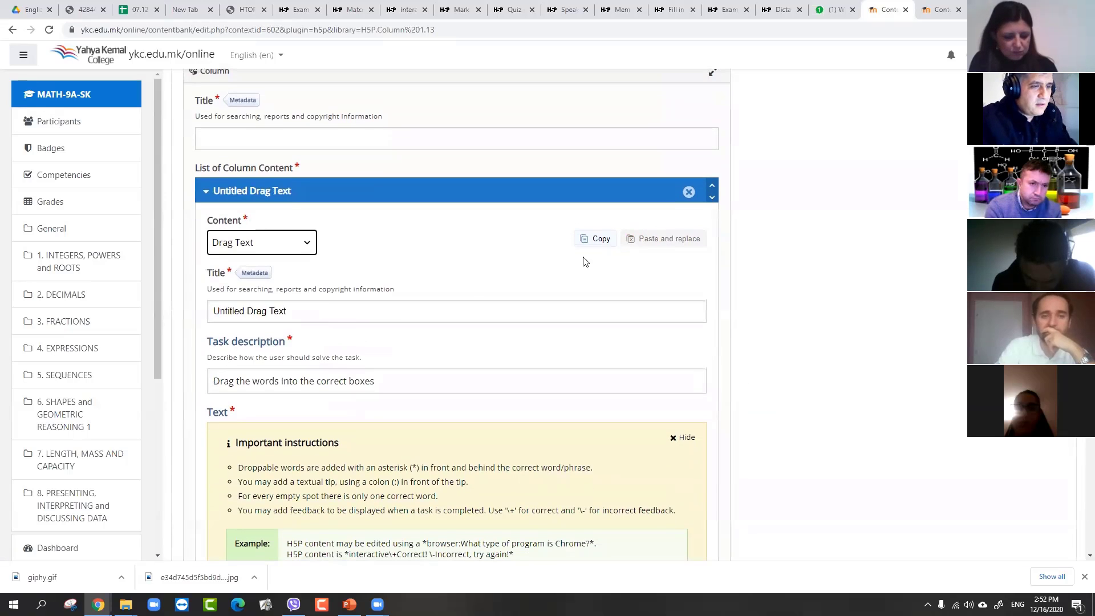
scroll(457, 320, down, 5)
scroll(455, 310, up, 4)
scroll(432, 297, down, 5)
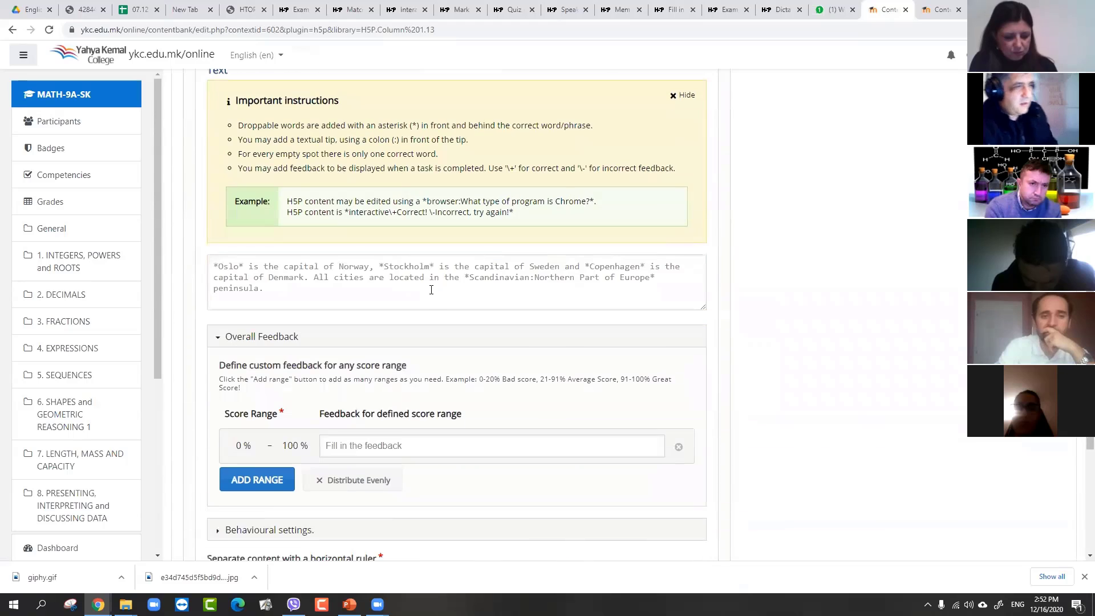
scroll(430, 286, up, 6)
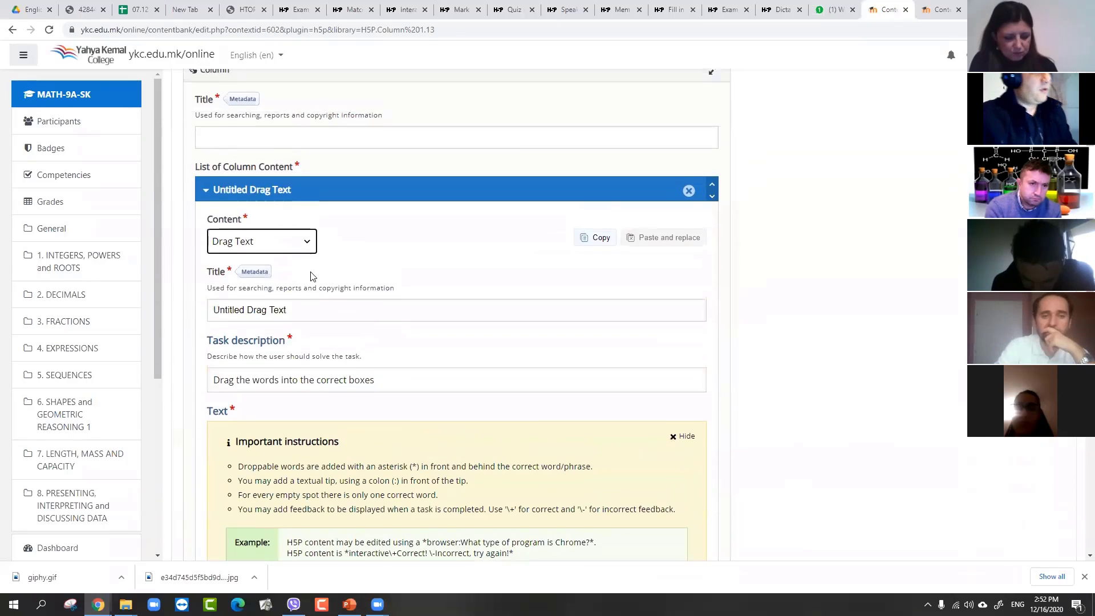
scroll(310, 274, down, 4)
scroll(320, 273, up, 4)
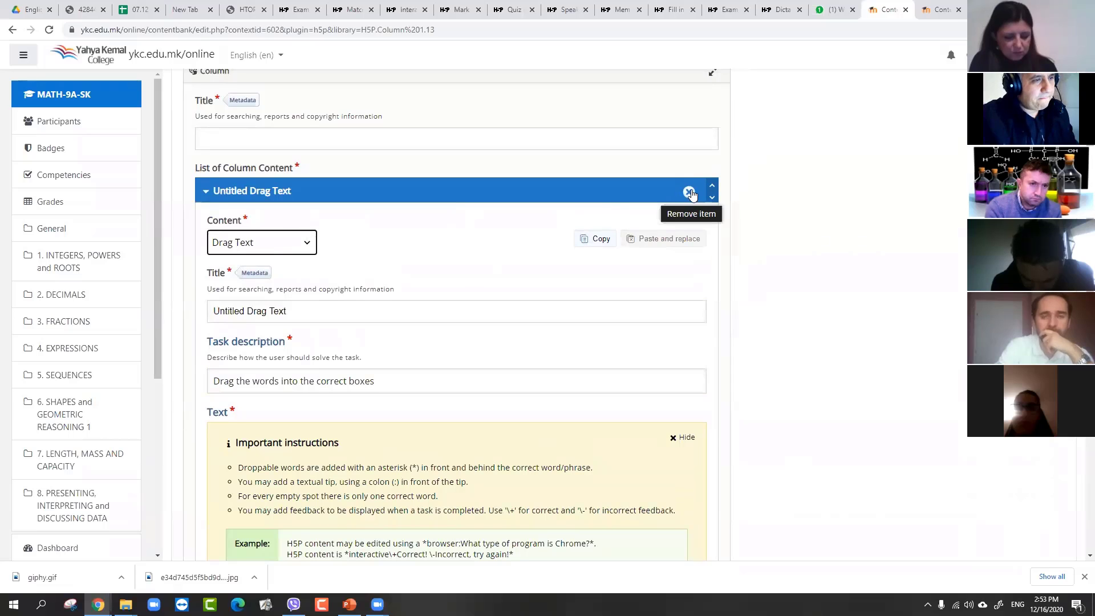
scroll(135, 195, down, 4)
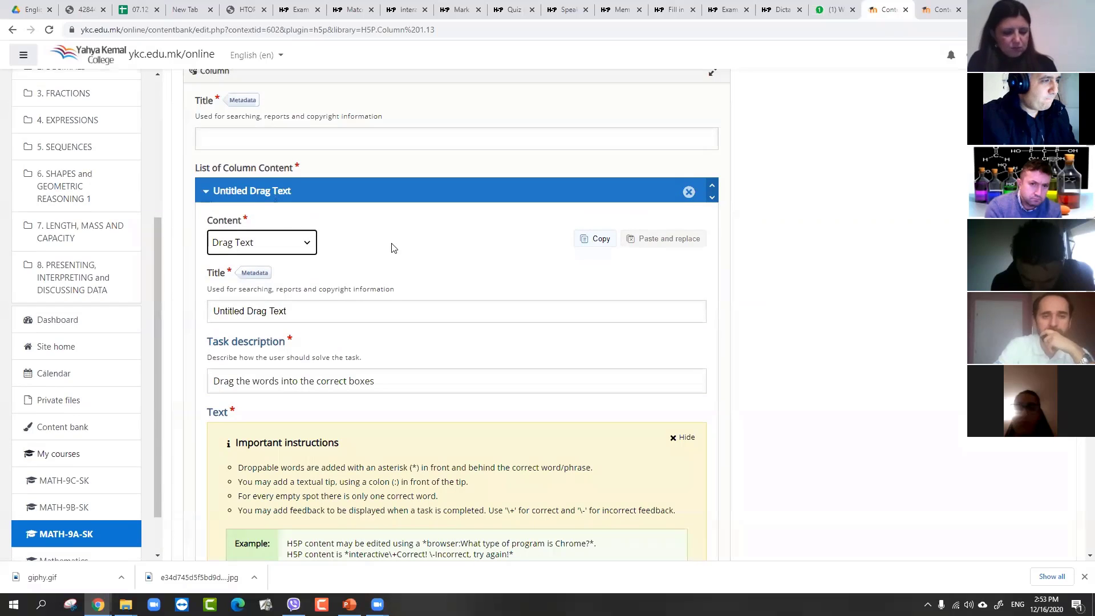
scroll(391, 244, down, 9)
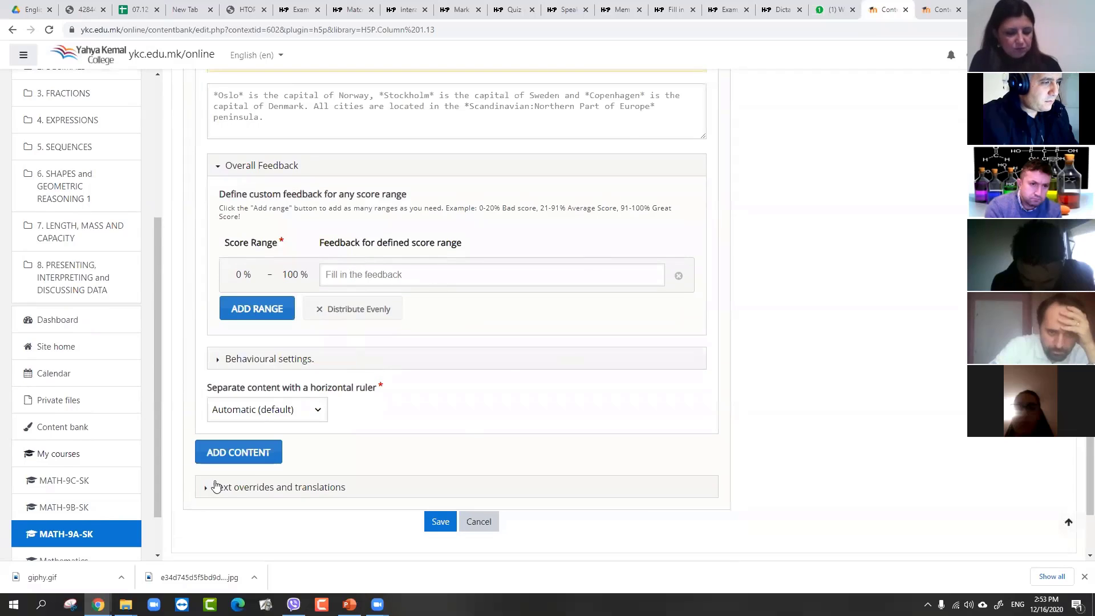
scroll(460, 347, up, 10)
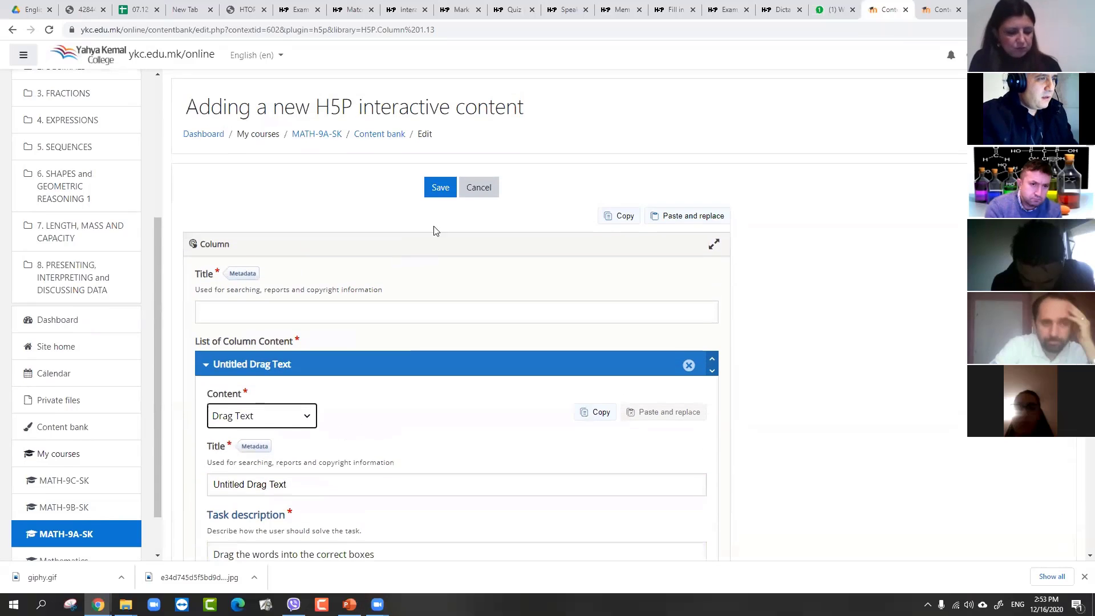
Cancel the unsaved Column and look through the list of activities in the content bank
click(485, 188)
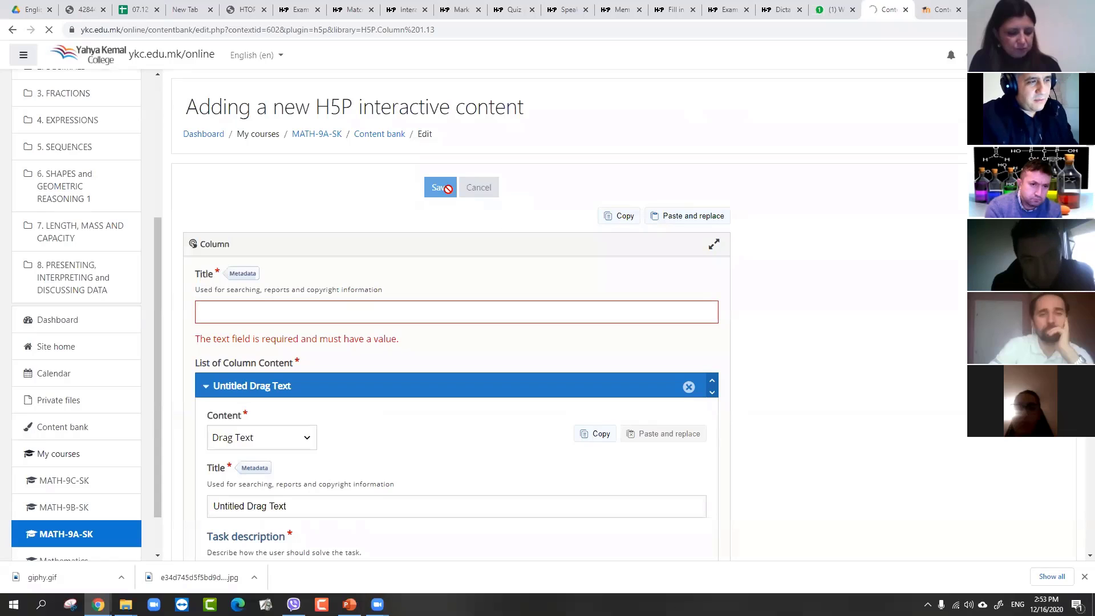
scroll(513, 370, down, 5)
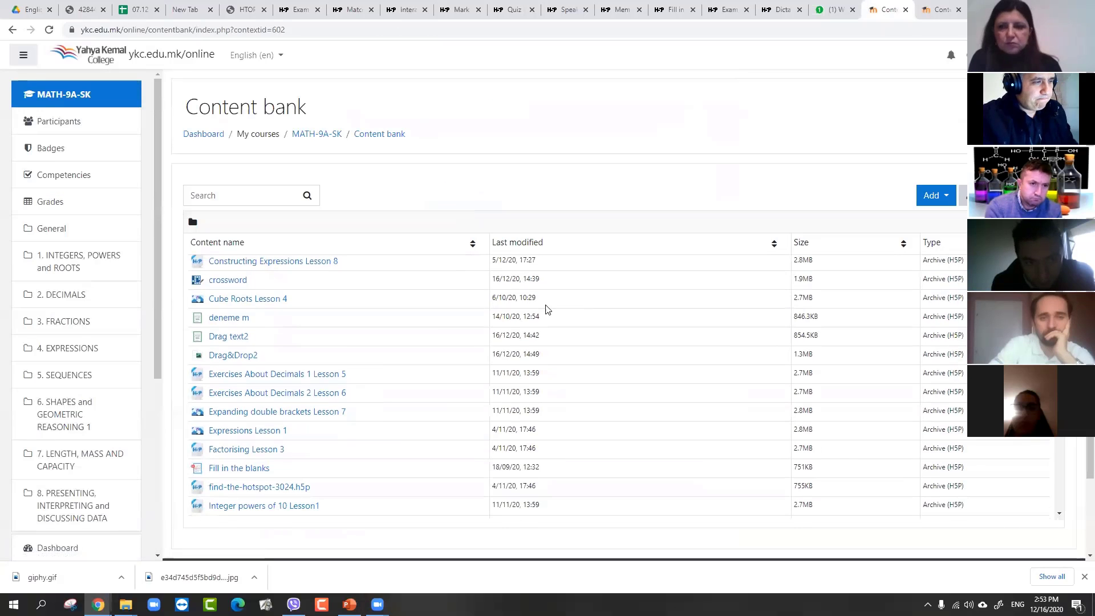
scroll(435, 420, up, 4)
scroll(391, 421, down, 5)
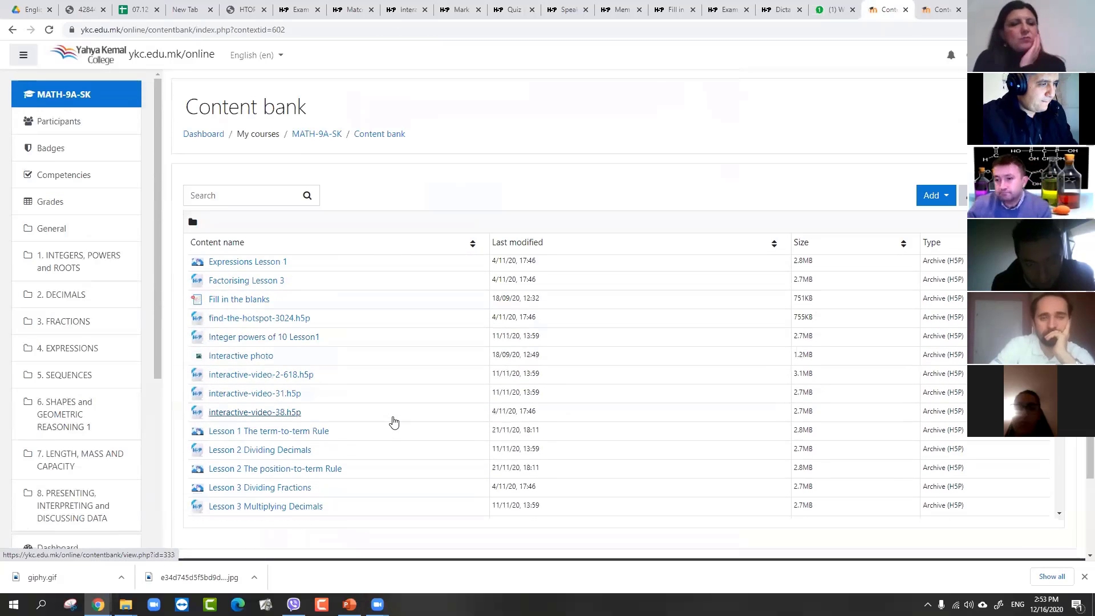
scroll(397, 420, down, 8)
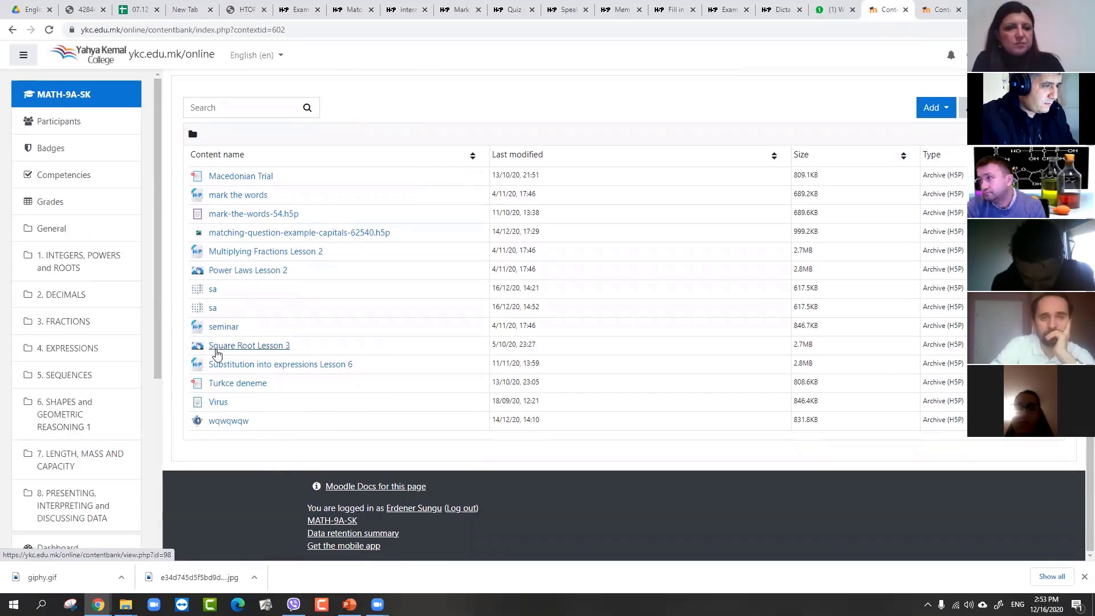
scroll(377, 398, up, 12)
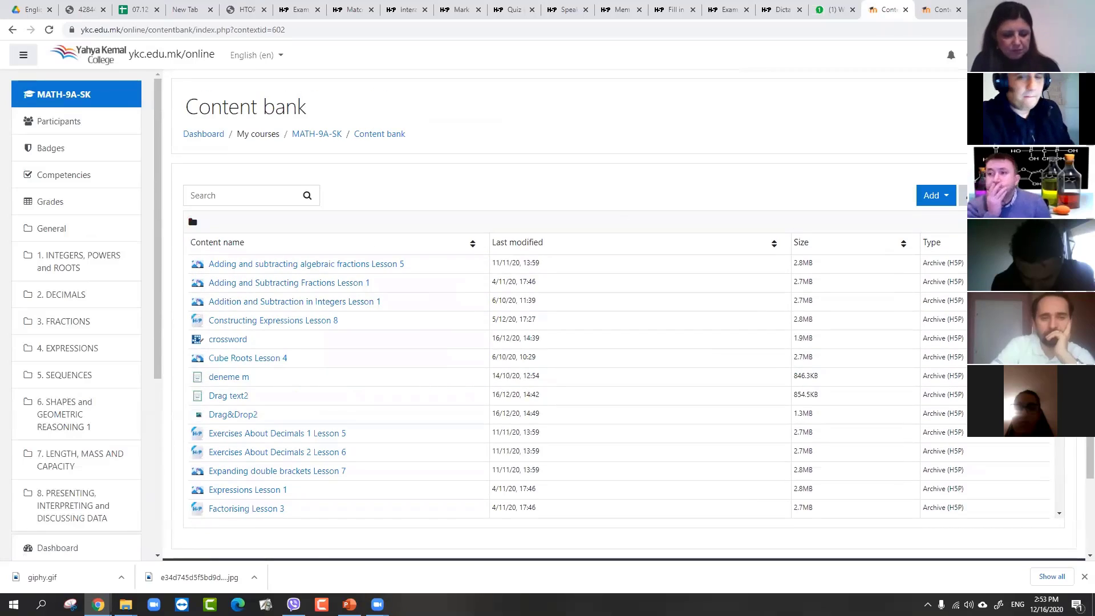
key(super+d)
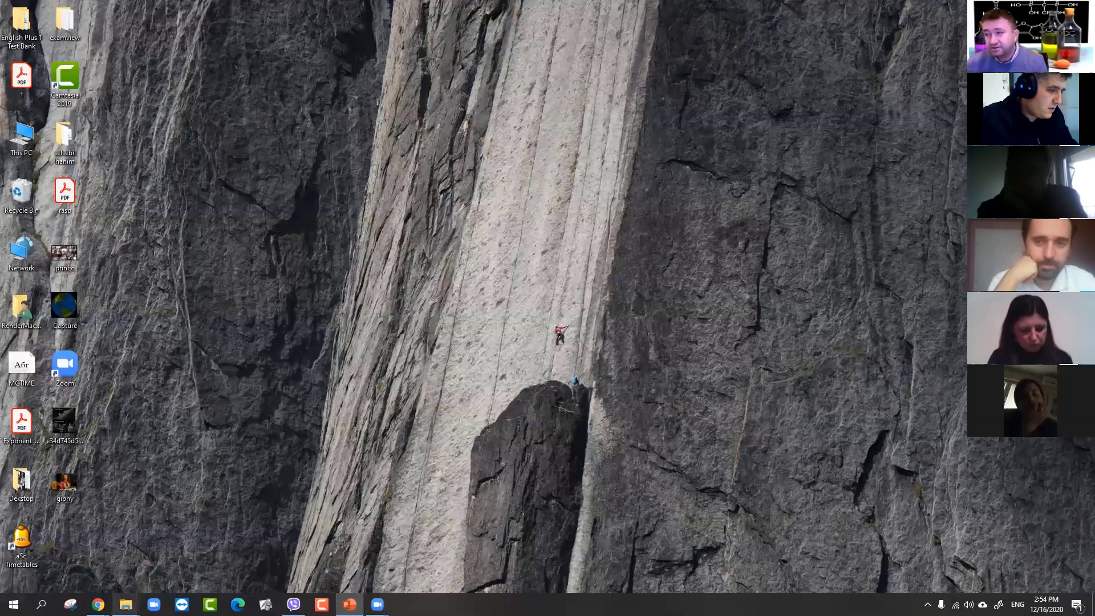
mouse_move(98, 604)
click(183, 550)
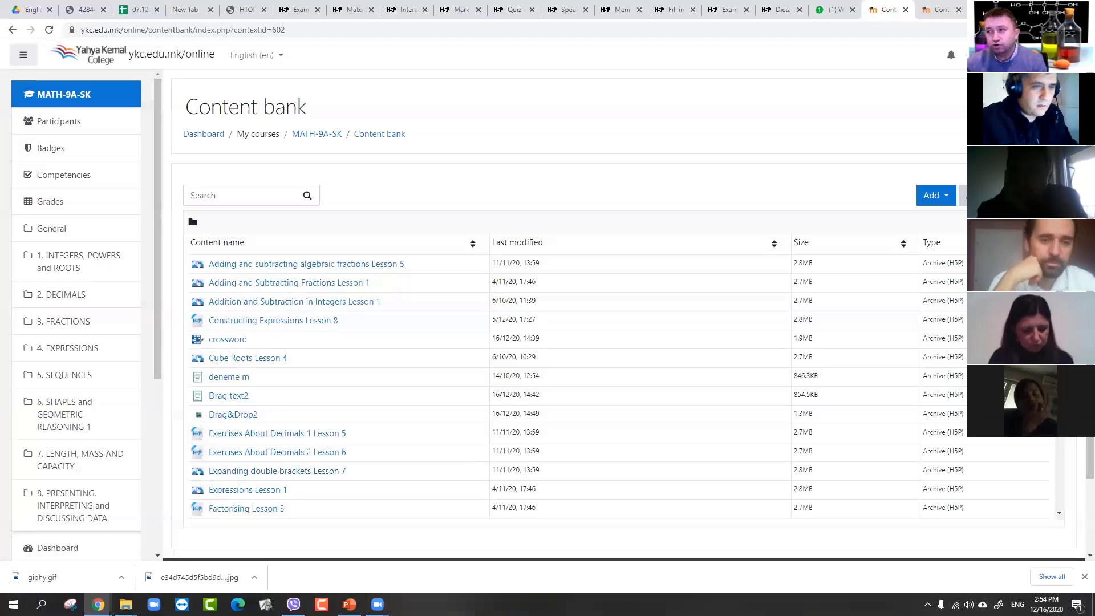
Look through the H5P content types on offer in the content bank and start adding a new Question Set
click(934, 198)
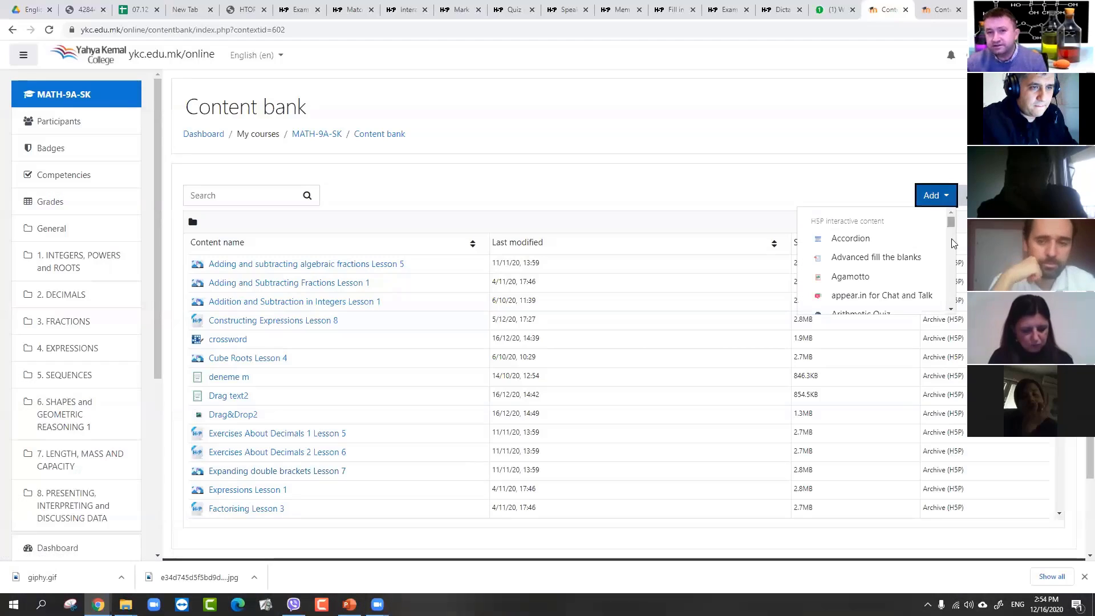
click(951, 309)
click(950, 309)
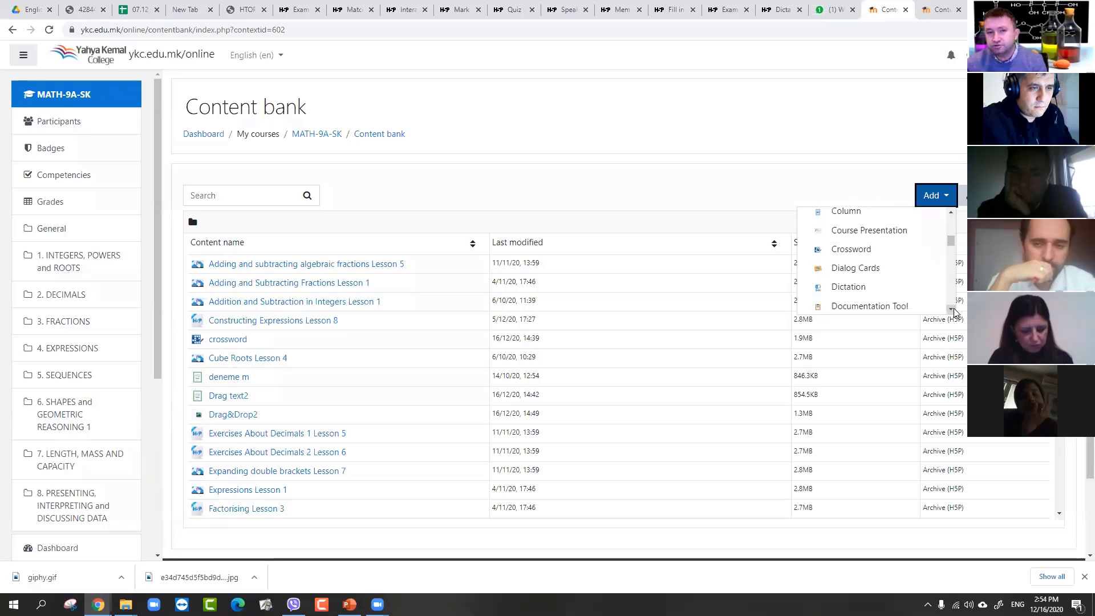
click(950, 310)
click(951, 309)
click(951, 309)
click(951, 309)
click(951, 309)
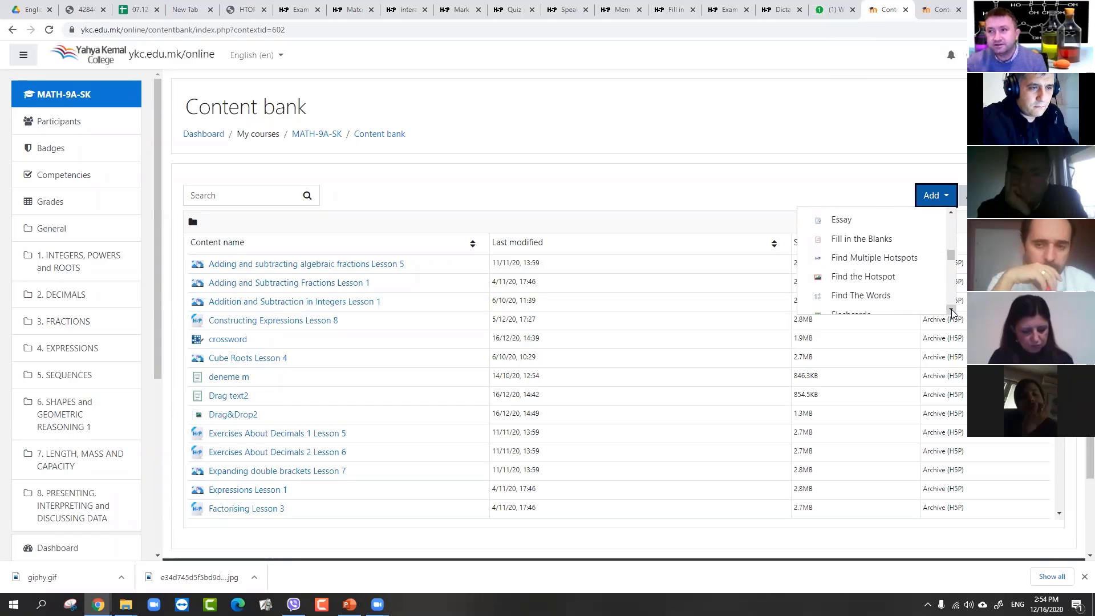
drag(951, 246, 951, 230)
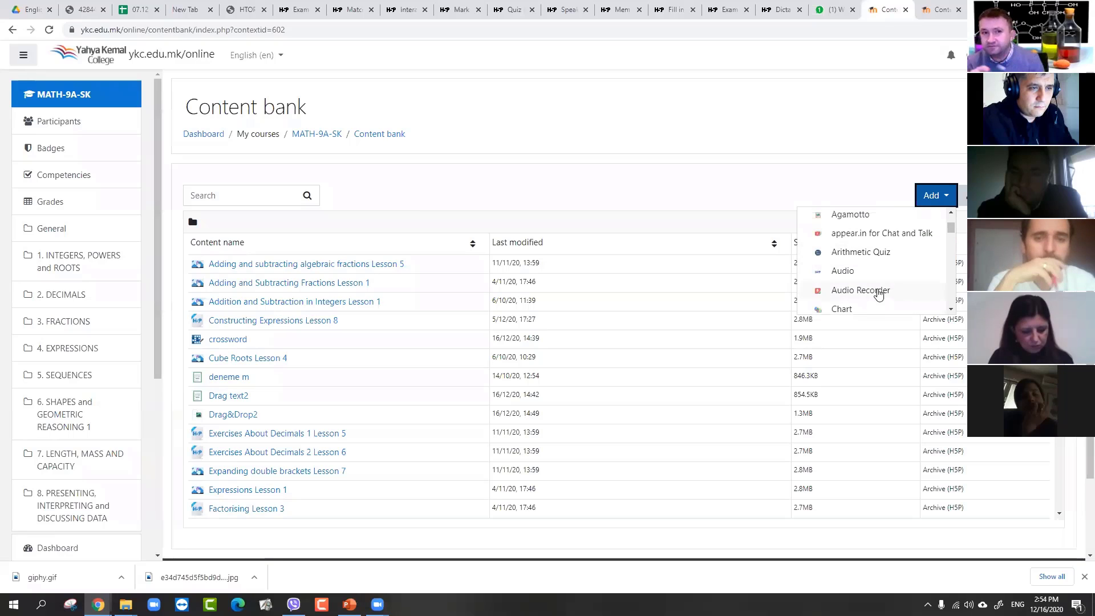
click(952, 310)
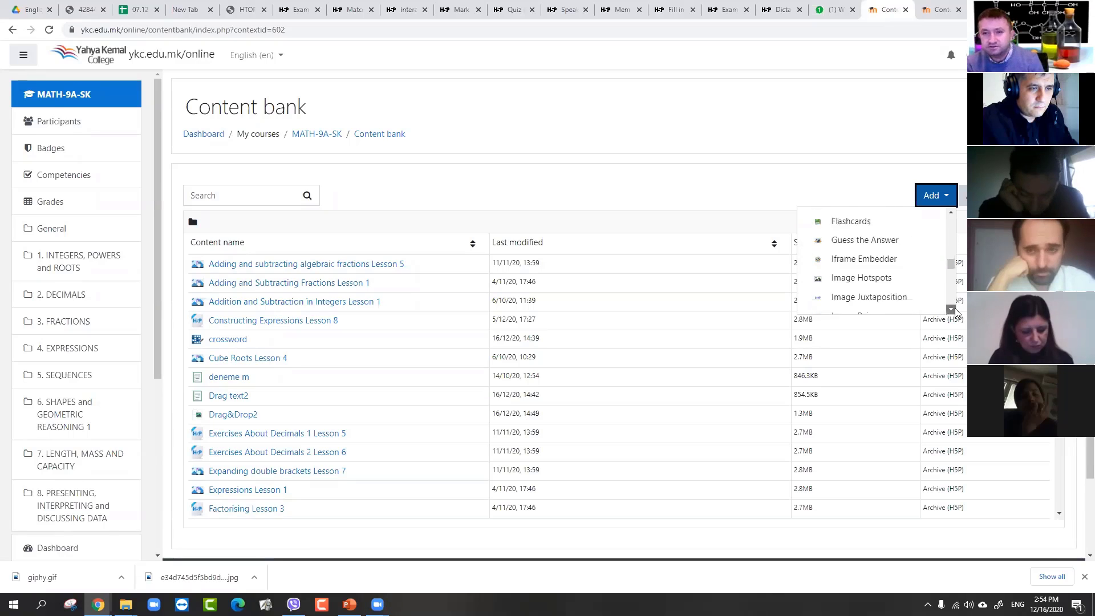
click(952, 309)
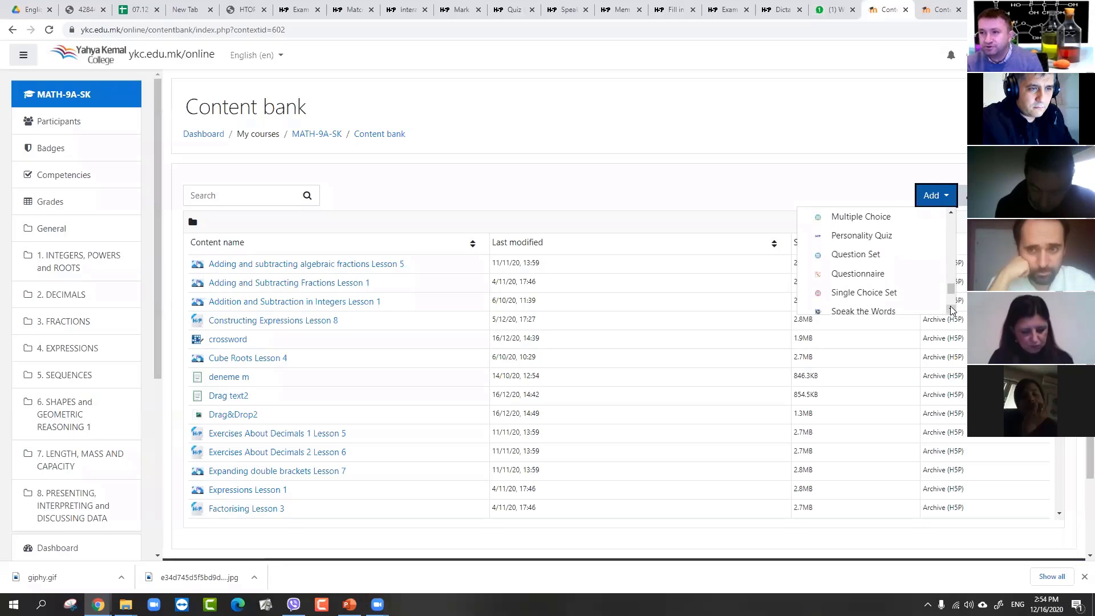
click(852, 264)
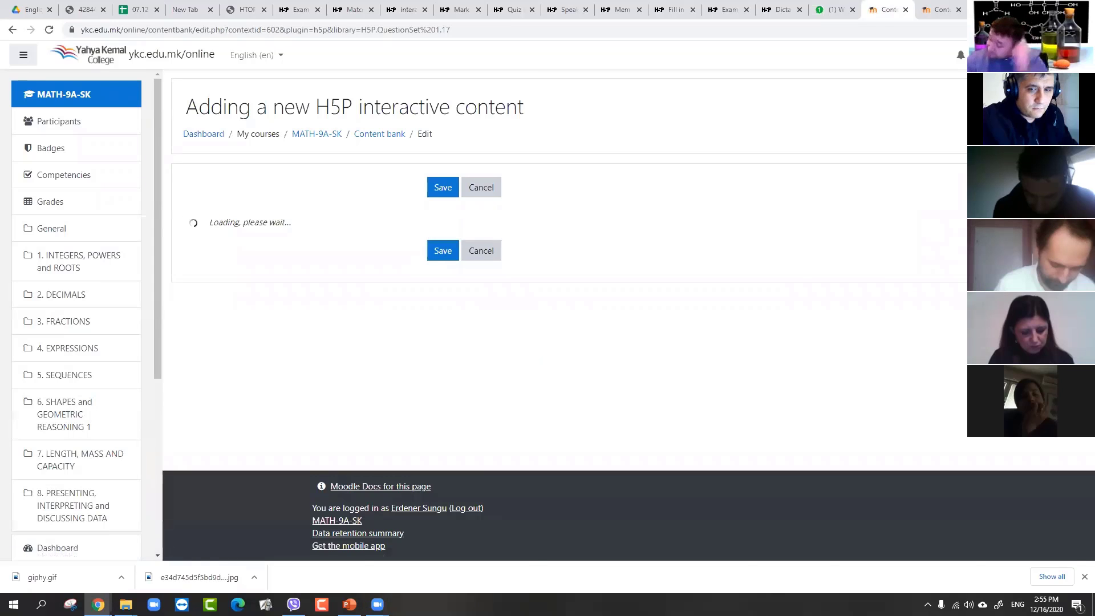
Examine the new Question Set form's progress indicator, pass percentage, questions, navigation and randomization settings
scroll(358, 316, down, 3)
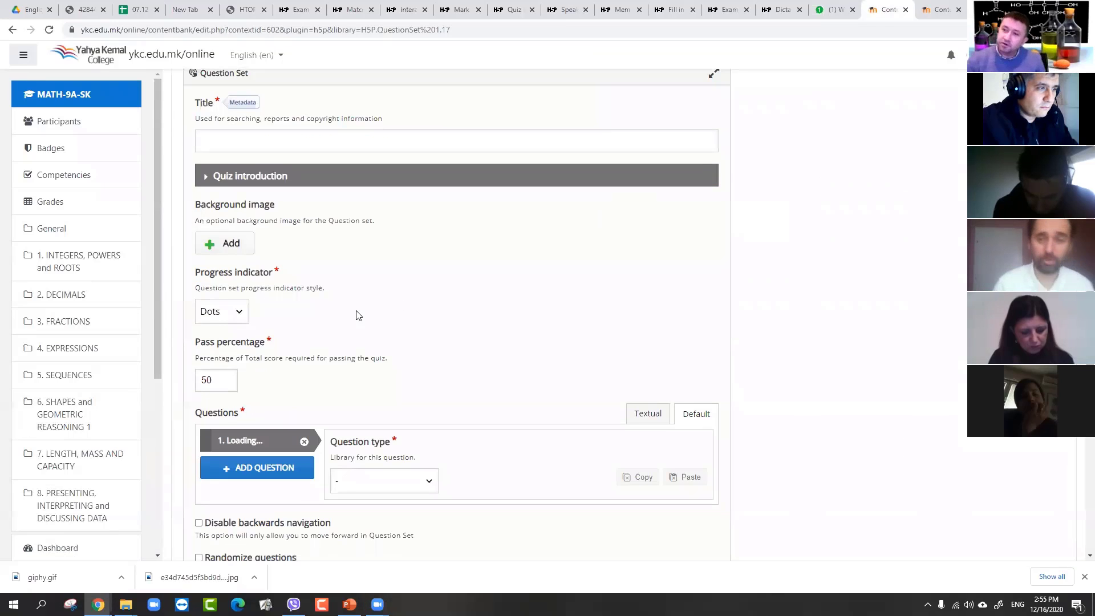
scroll(447, 462, down, 3)
scroll(424, 408, down, 3)
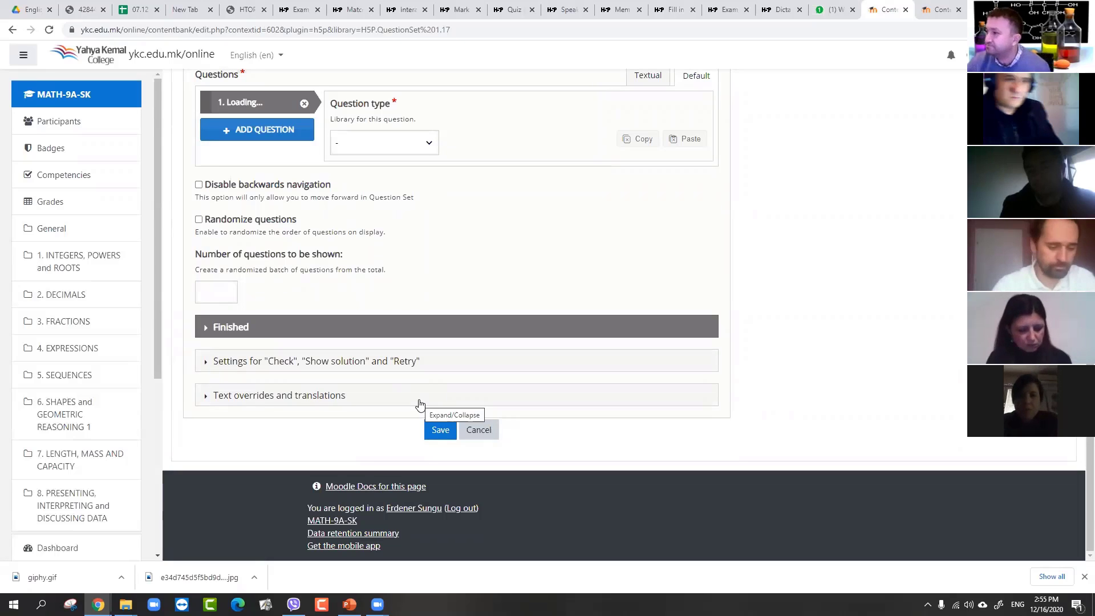
scroll(833, 289, up, 2)
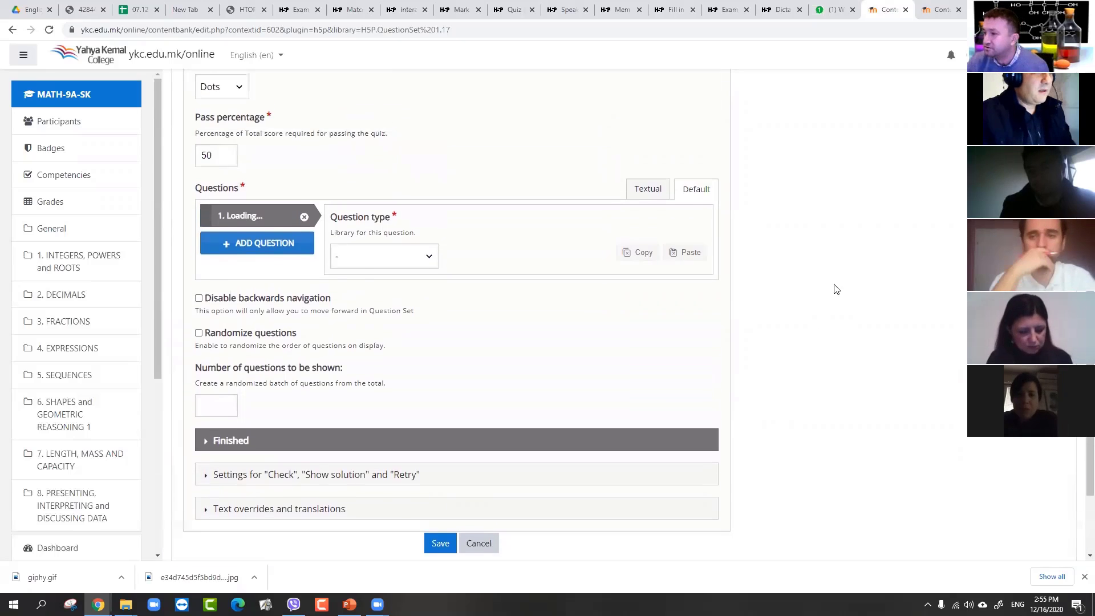